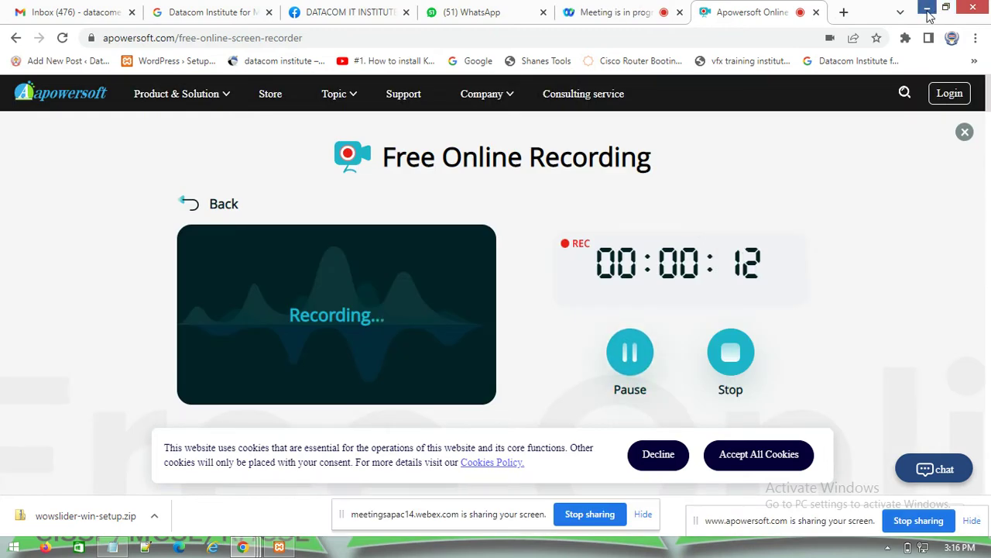
- Minimize the recorder window to show the WordPress site and move both screen-sharing notices clear of the page
left_click(927, 10)
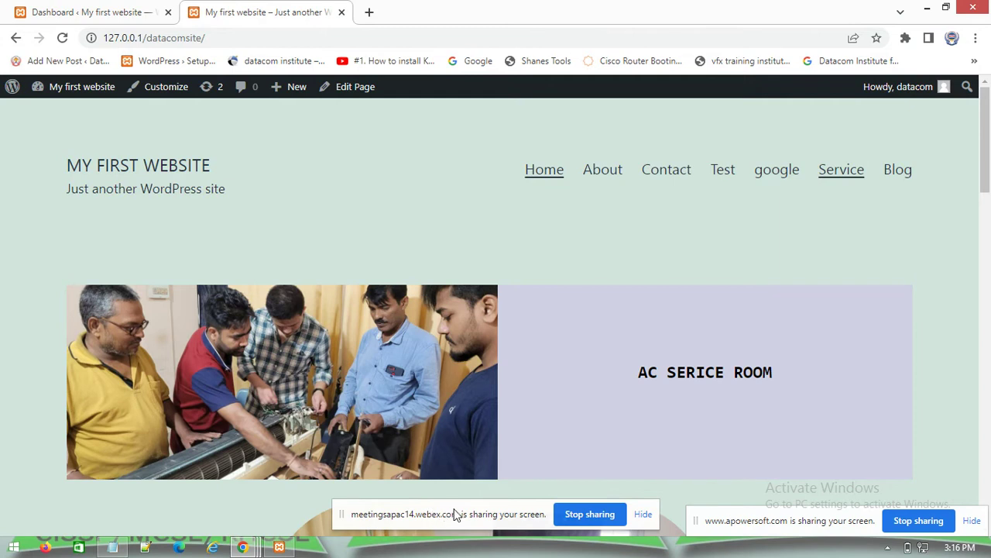
left_click_drag(454, 513, 480, 539)
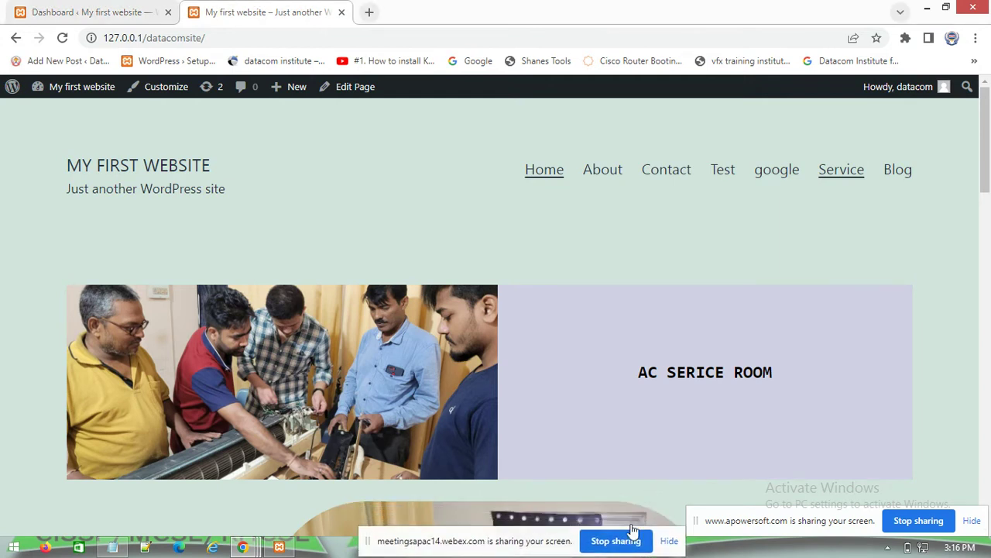
left_click_drag(748, 518, 759, 540)
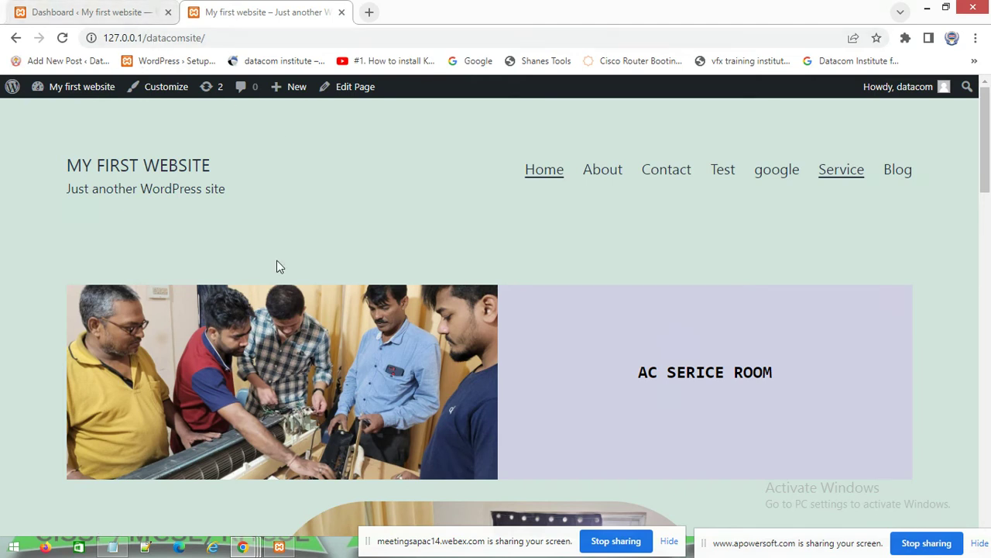
- Search the plugins available to add in the WordPress dashboard for elementor and open the list of installed plugins
left_click(116, 17)
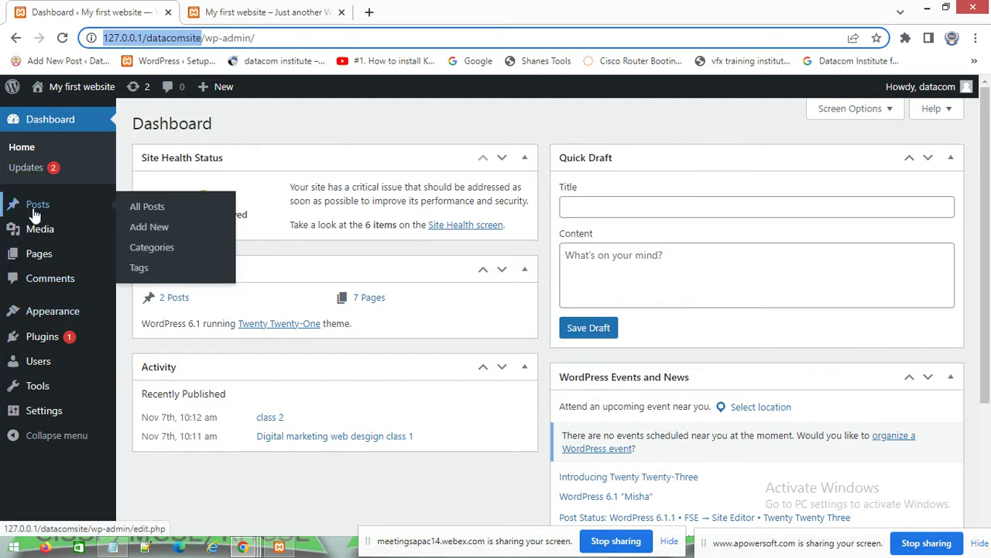
mouse_move(25, 346)
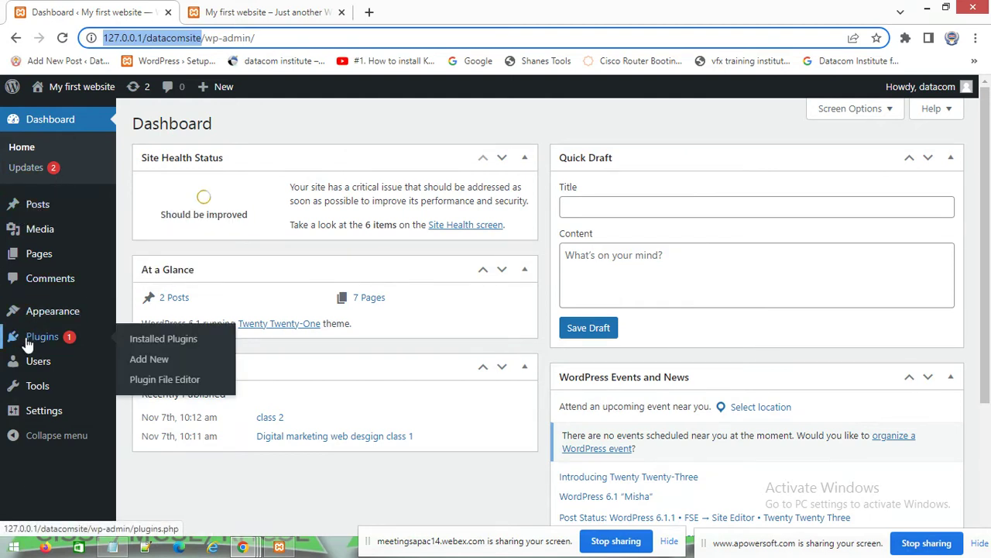
left_click(161, 367)
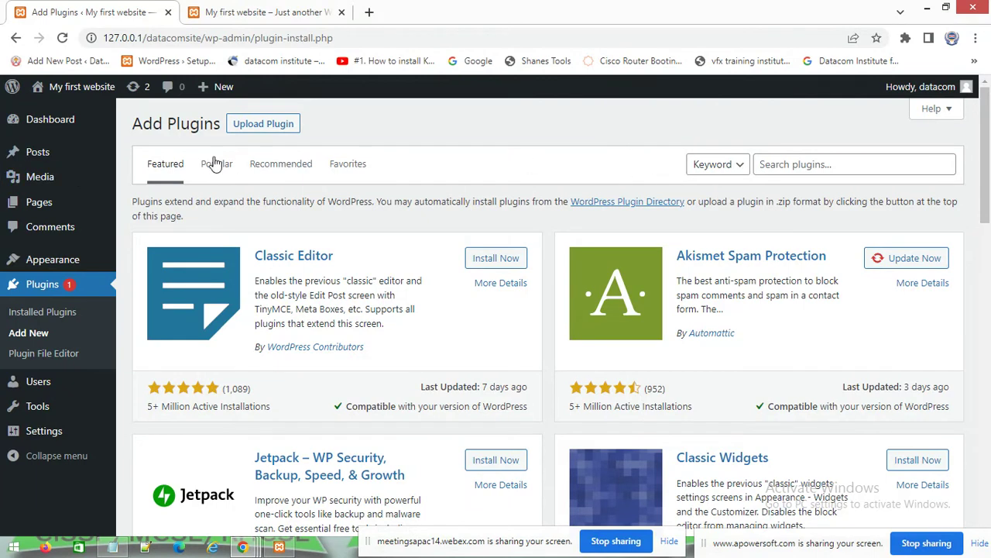
left_click(780, 168)
type("elem")
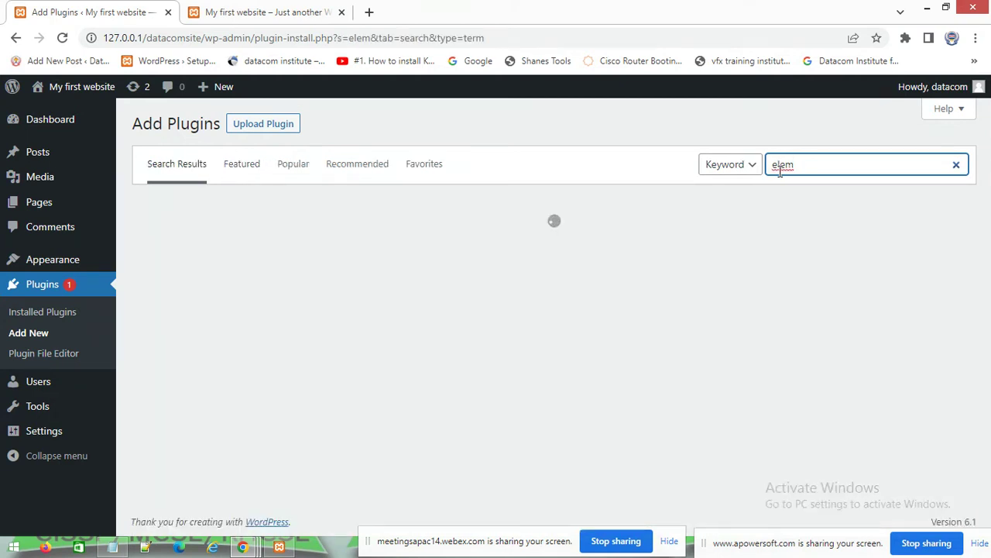
type("entor")
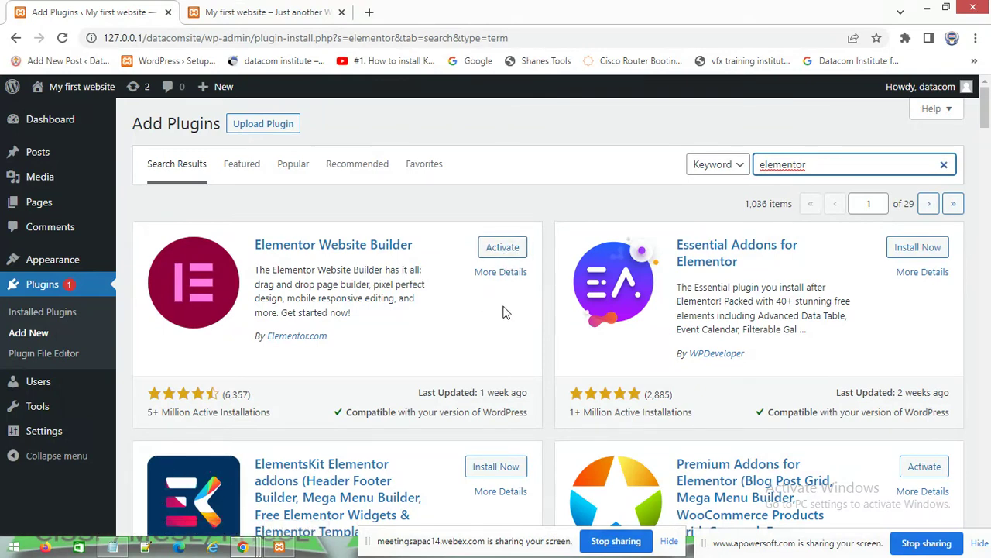
scroll(503, 307, "down", 1)
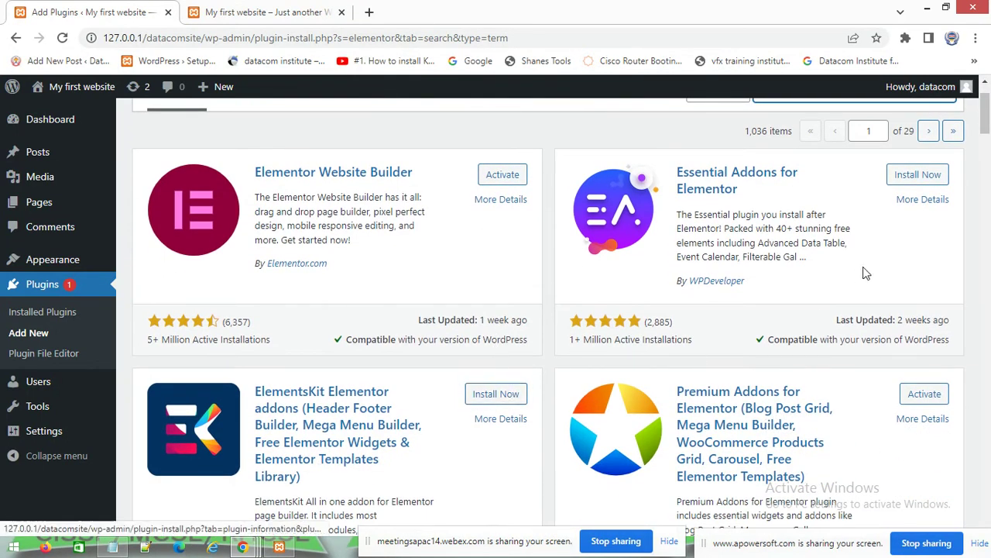
scroll(926, 182, "up", 1)
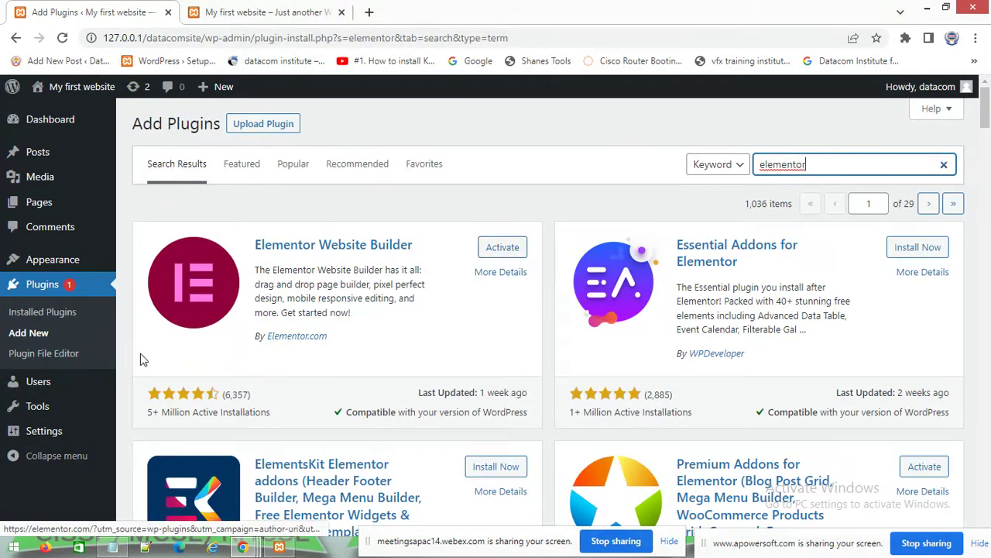
left_click(53, 315)
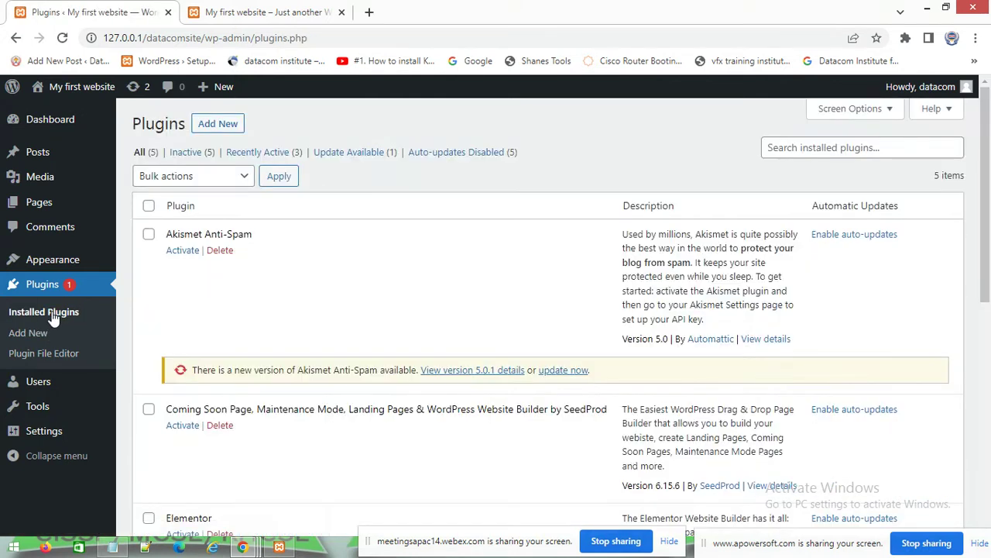
left_click(931, 9)
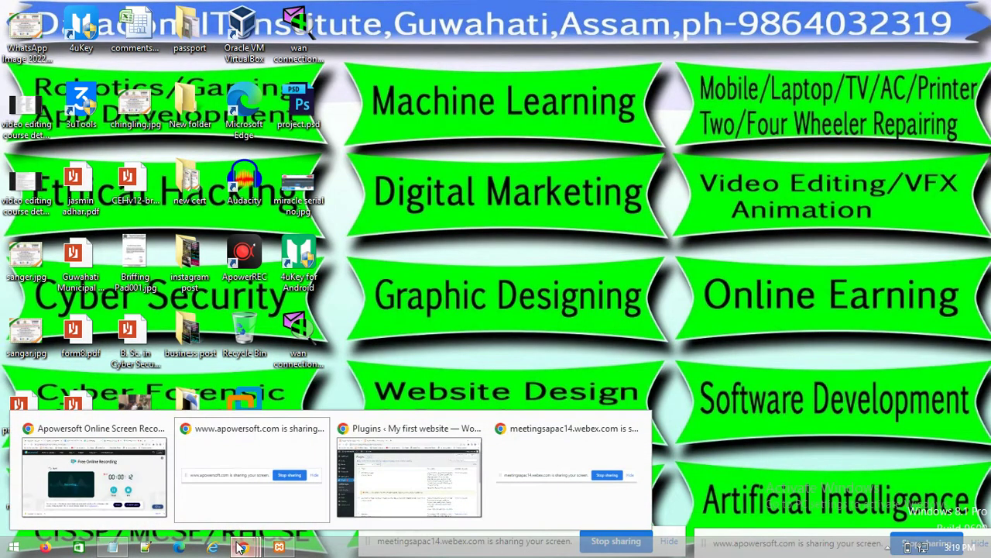
key("alt+Tab")
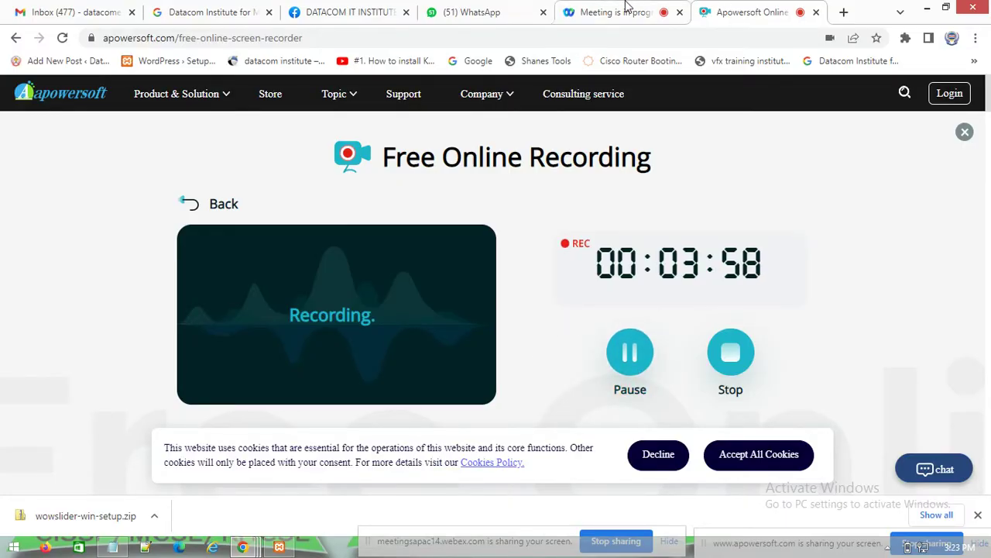
left_click(934, 8)
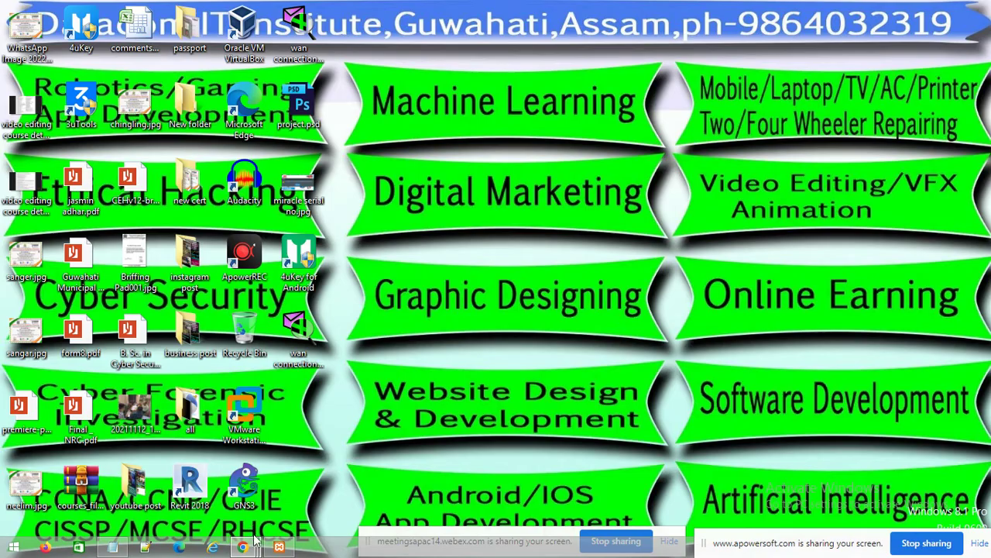
mouse_move(256, 540)
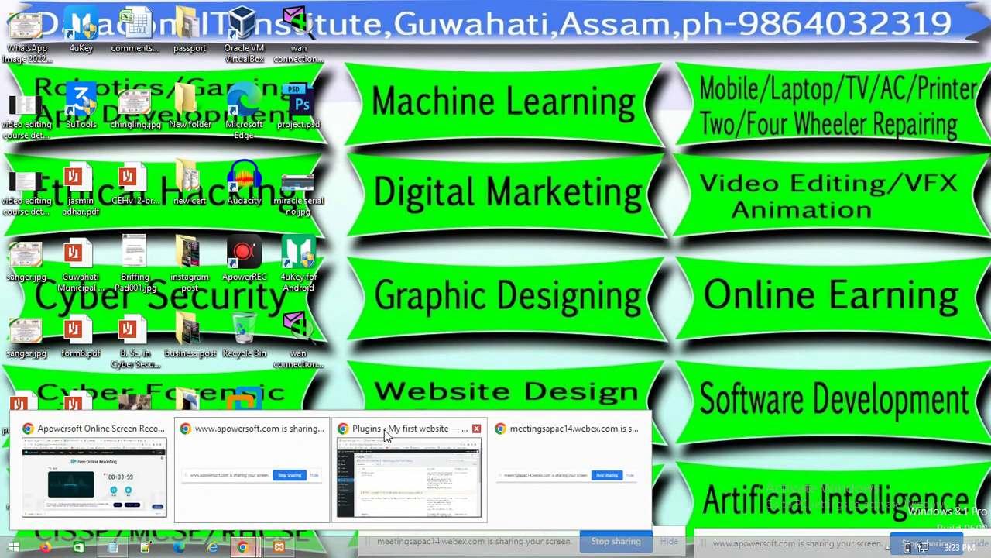
left_click(384, 424)
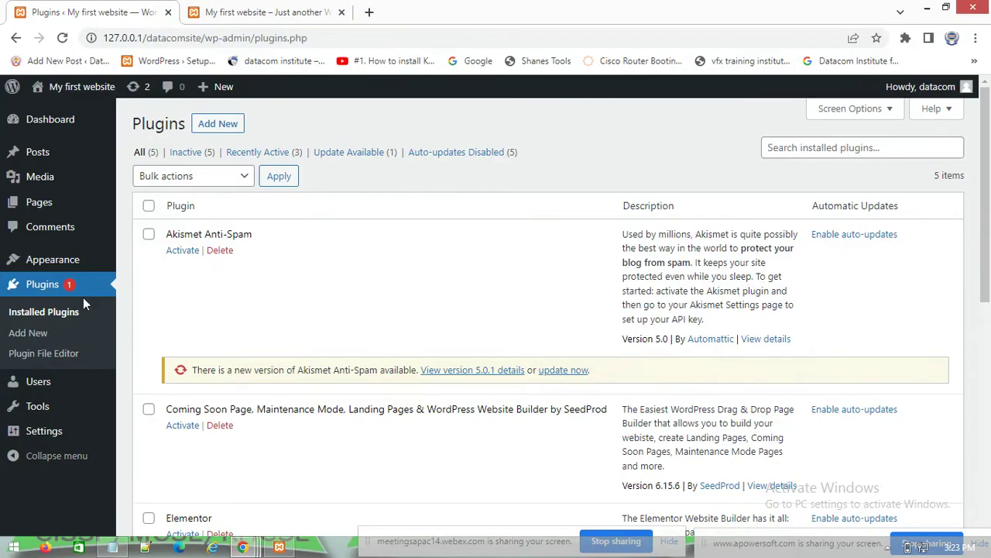
- Activate the installed Elementor plugin and open the list of all pages
scroll(192, 336, "down", 2)
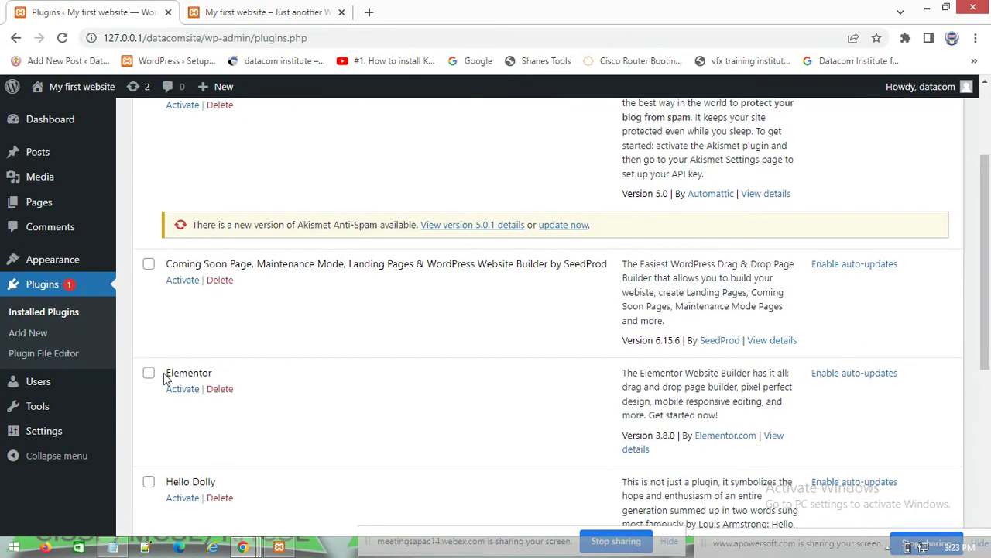
left_click(178, 394)
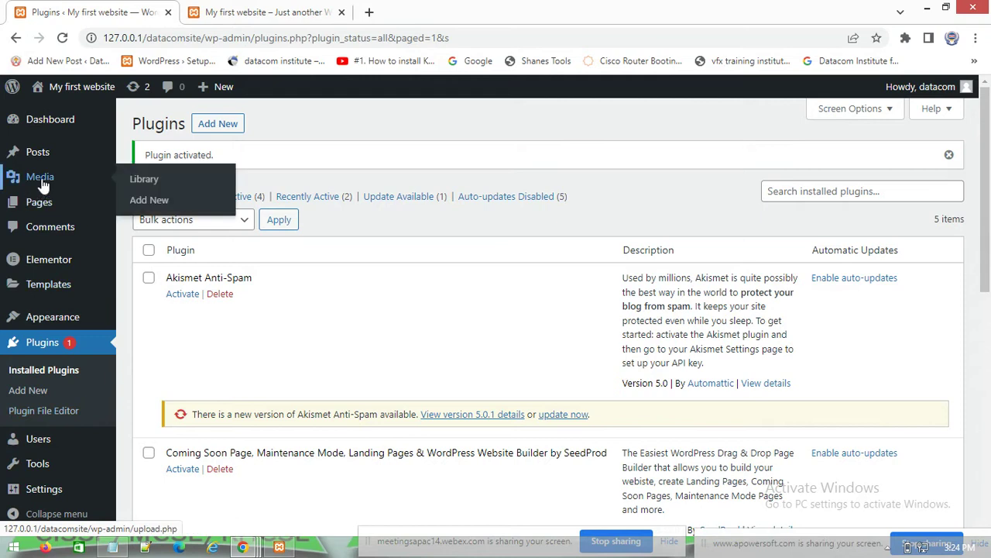
mouse_move(39, 209)
left_click(159, 205)
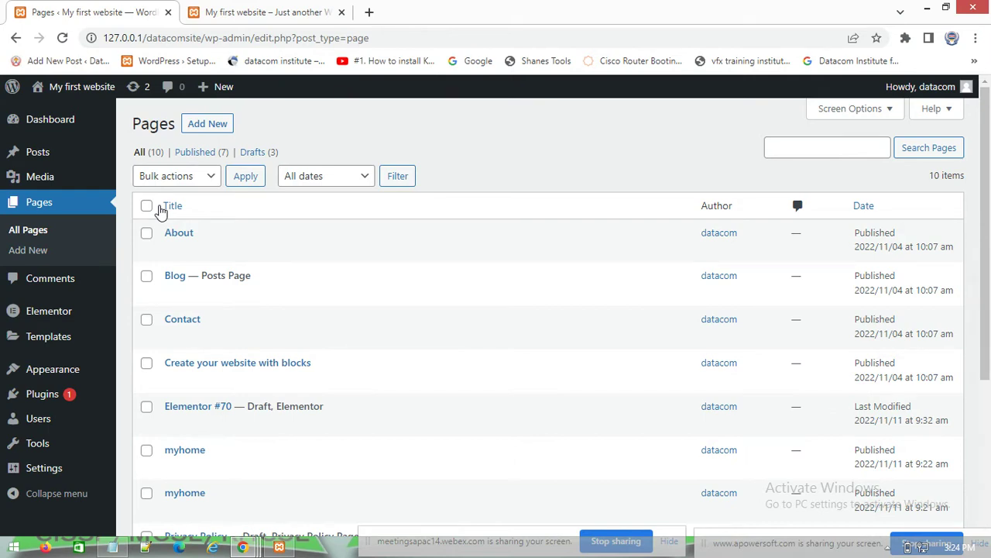
scroll(277, 403, "down", 2)
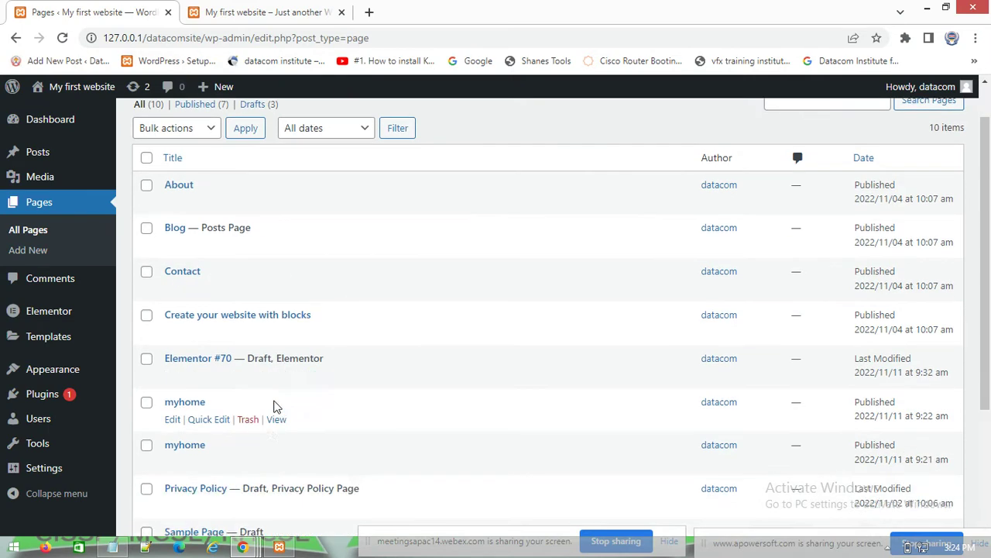
scroll(238, 336, "up", 2)
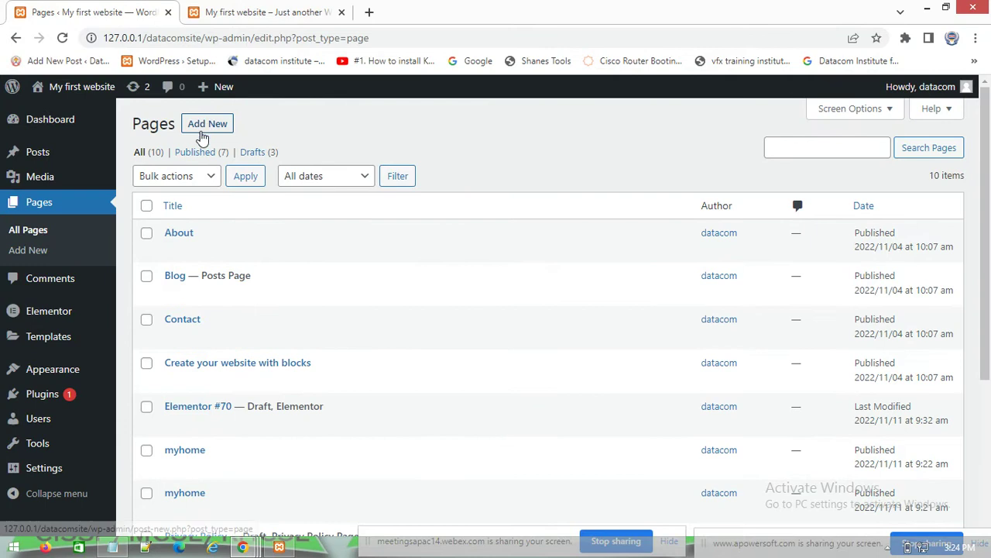
left_click(207, 128)
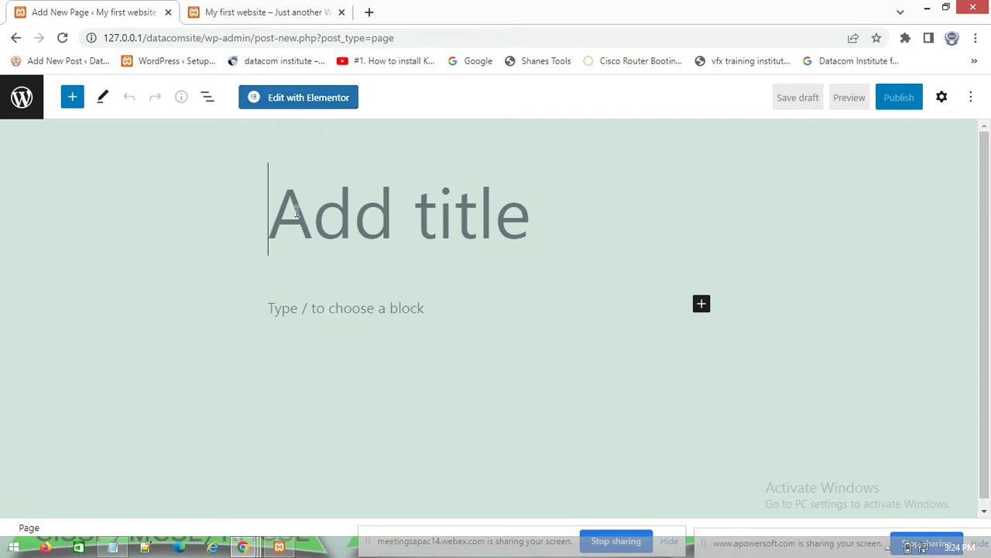
left_click(301, 99)
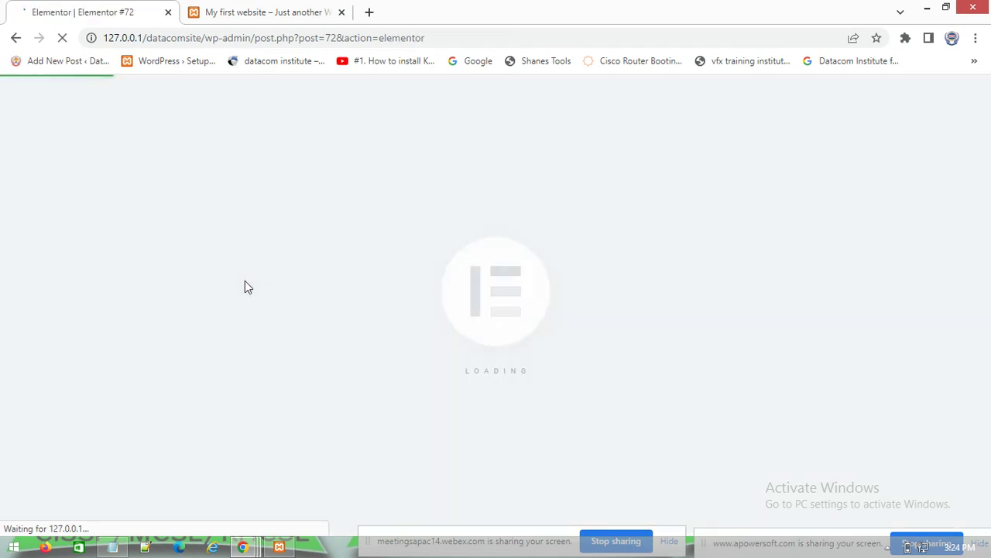
left_click(14, 39)
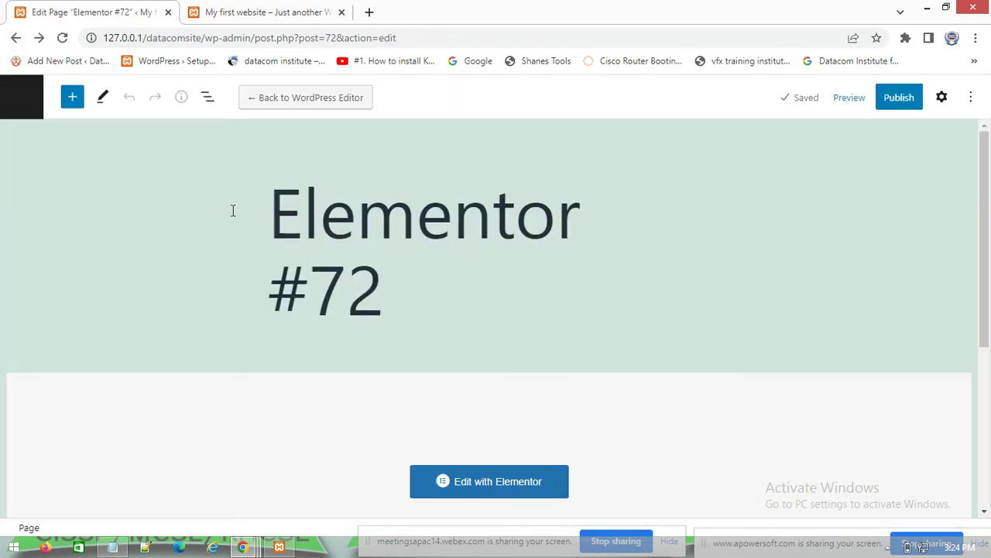
left_click(380, 288)
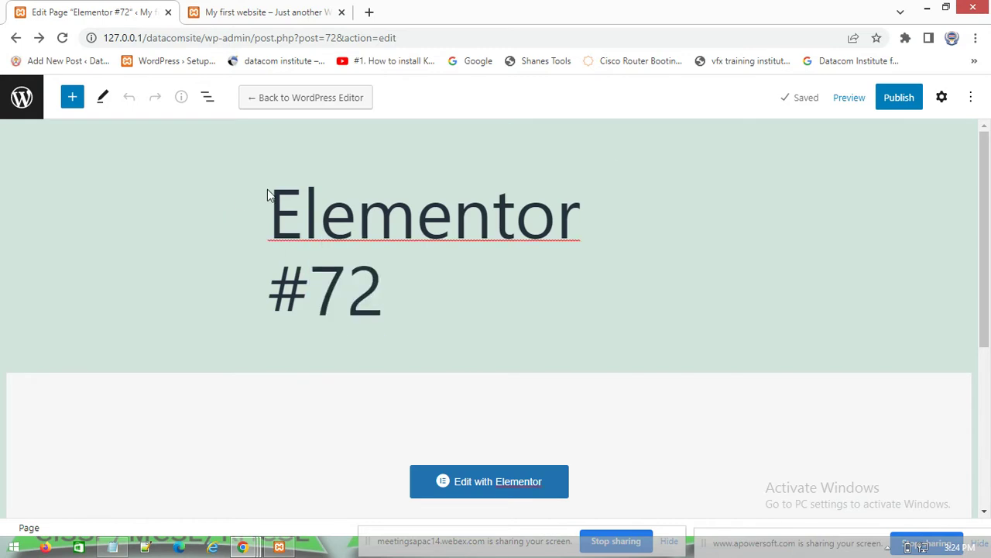
left_click(15, 37)
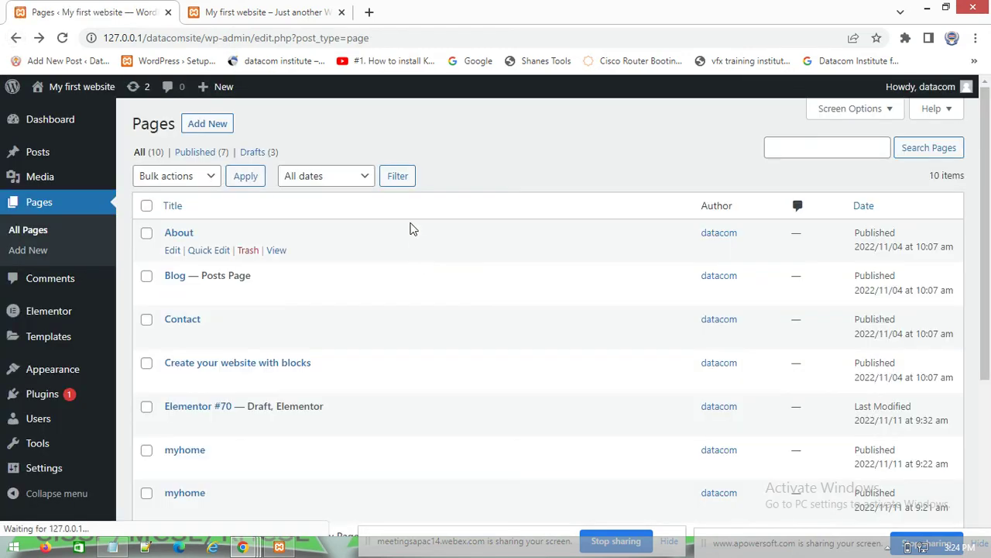
- Add a new page titled mypage, publish it, and open it for editing with Elementor
left_click(198, 129)
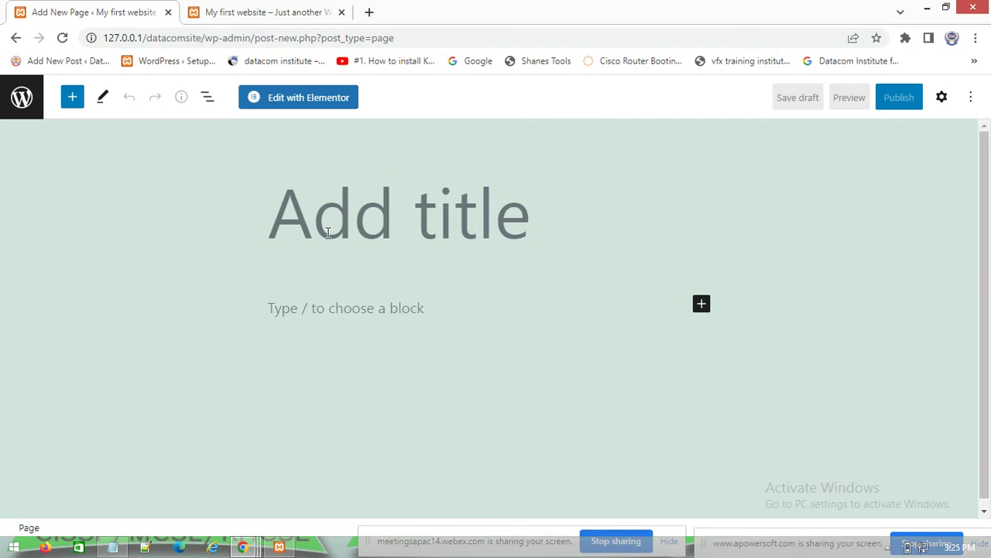
type("mypage")
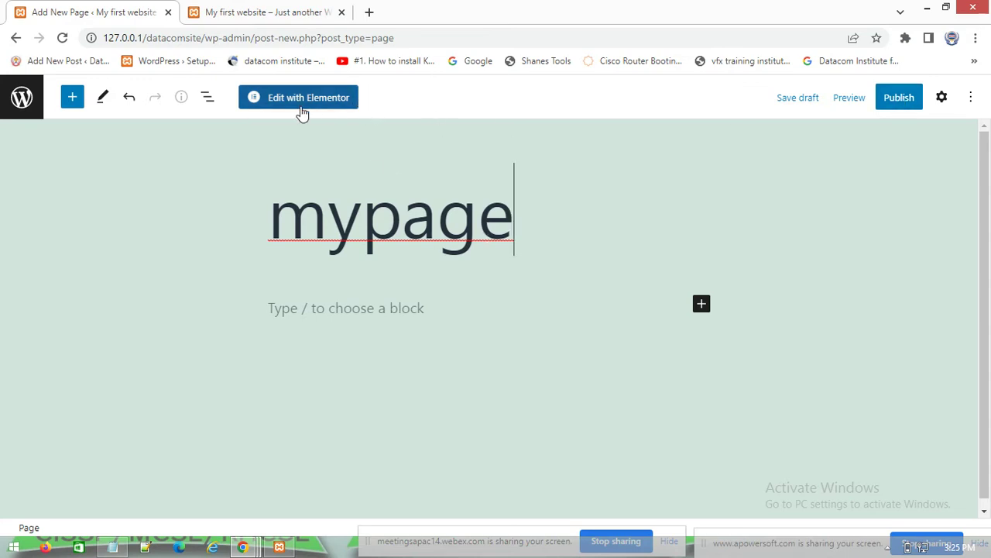
left_click(900, 105)
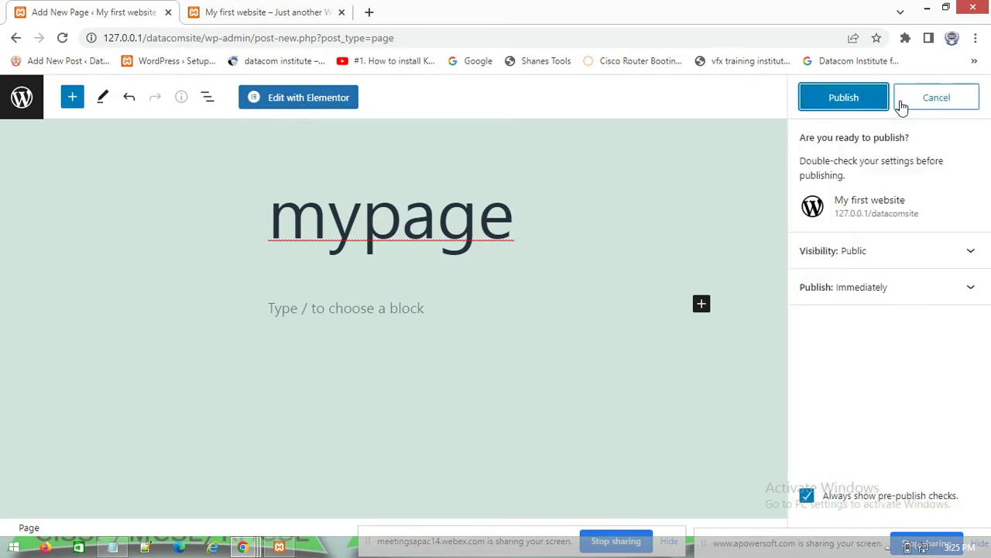
left_click(849, 107)
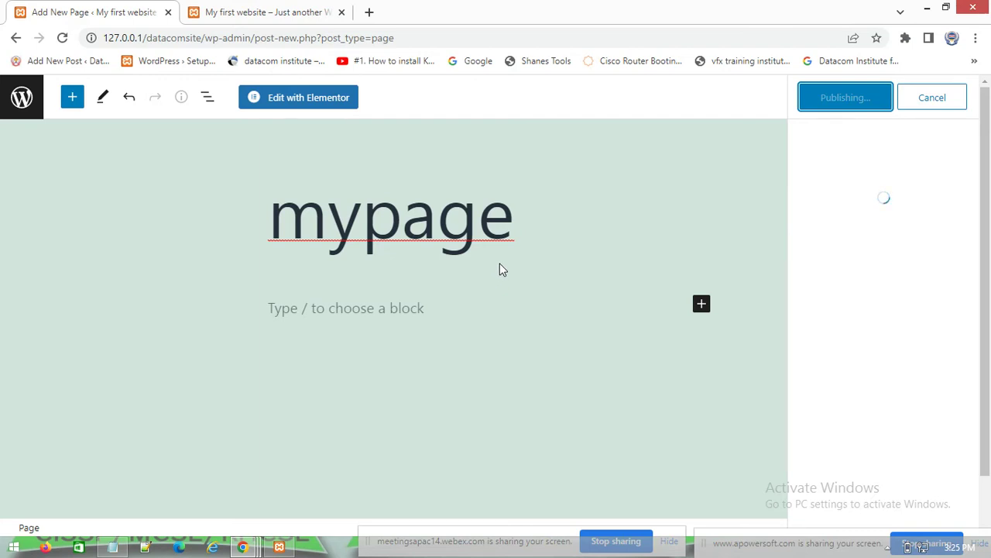
left_click(305, 104)
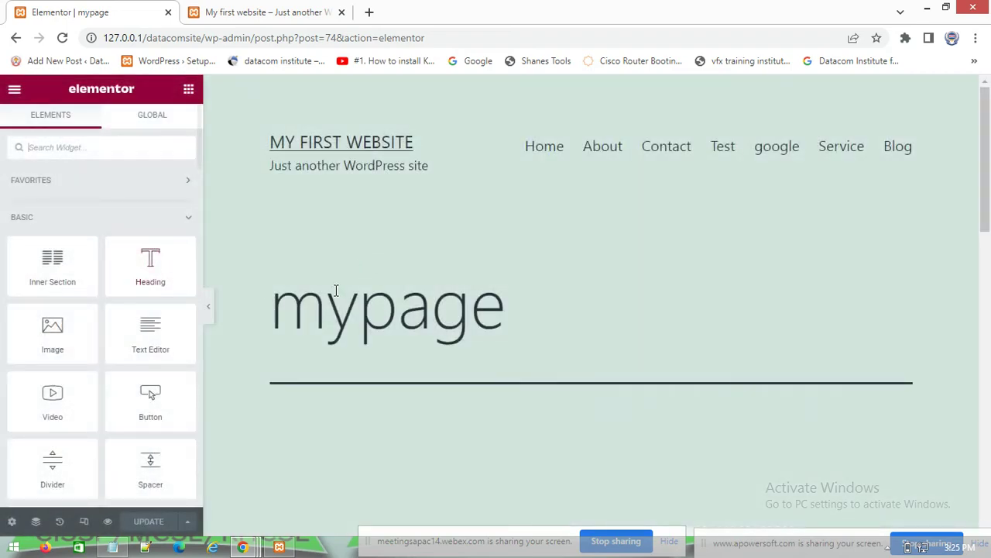
- Review the empty page canvas and collapse the Basic, Pro and General widget categories
scroll(437, 284, "down", 4)
scroll(604, 329, "up", 4)
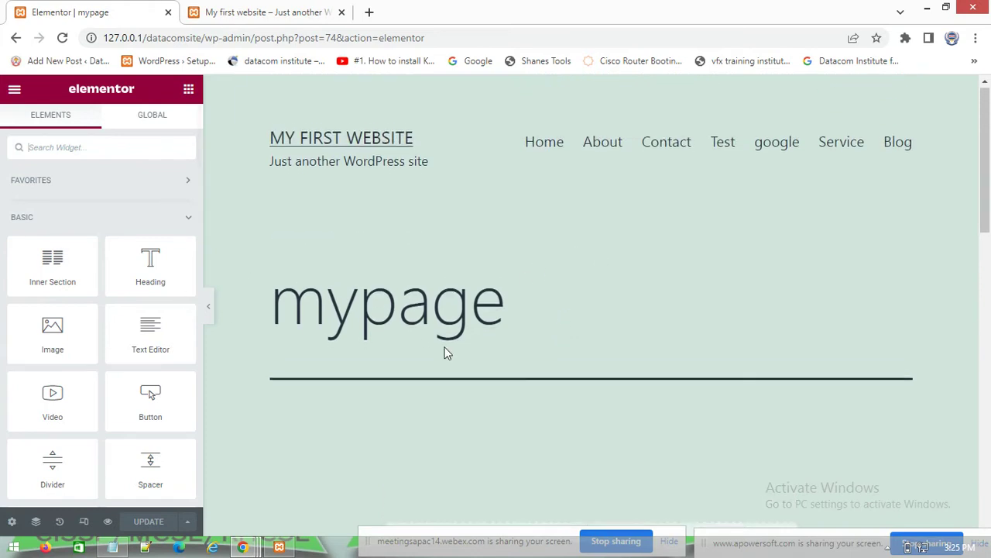
scroll(503, 333, "down", 4)
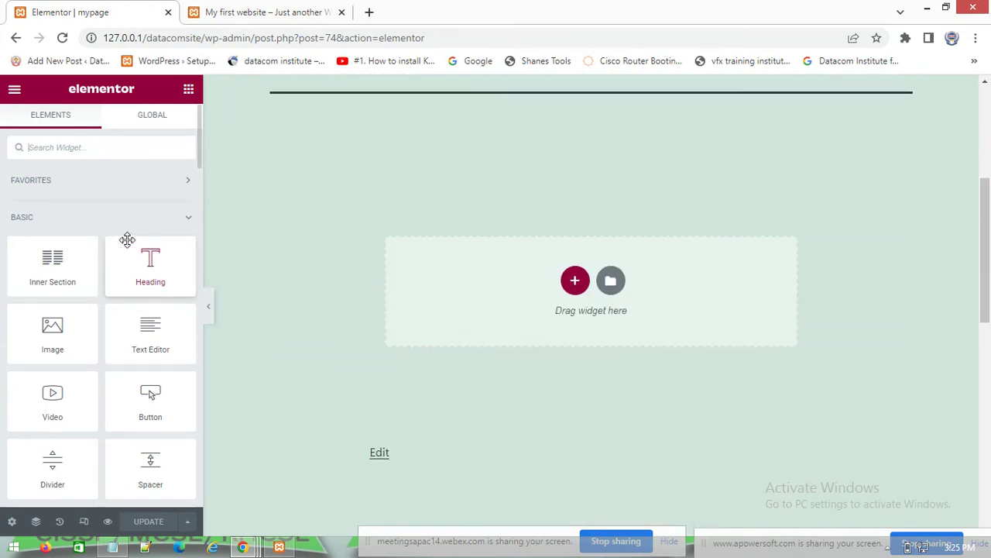
left_click(190, 224)
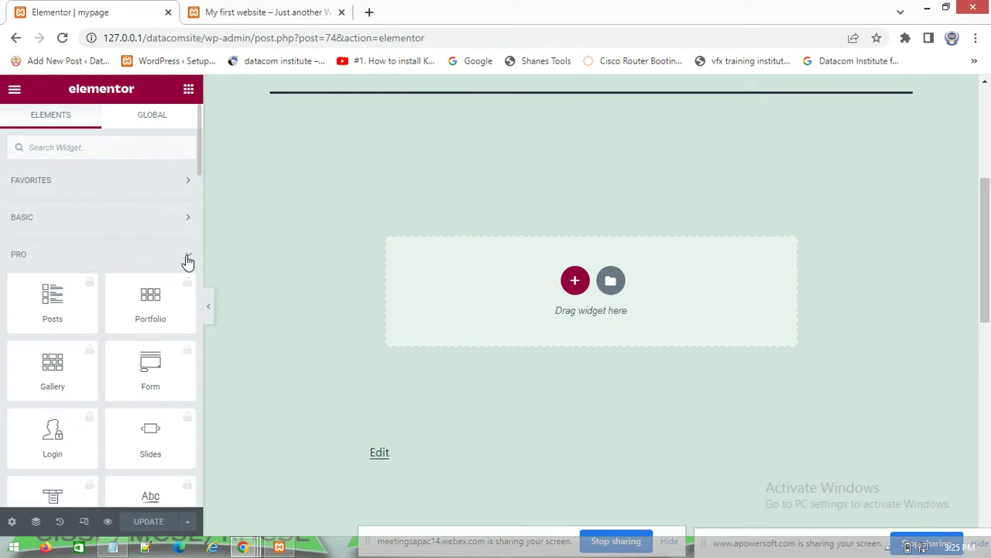
left_click(17, 262)
left_click(188, 295)
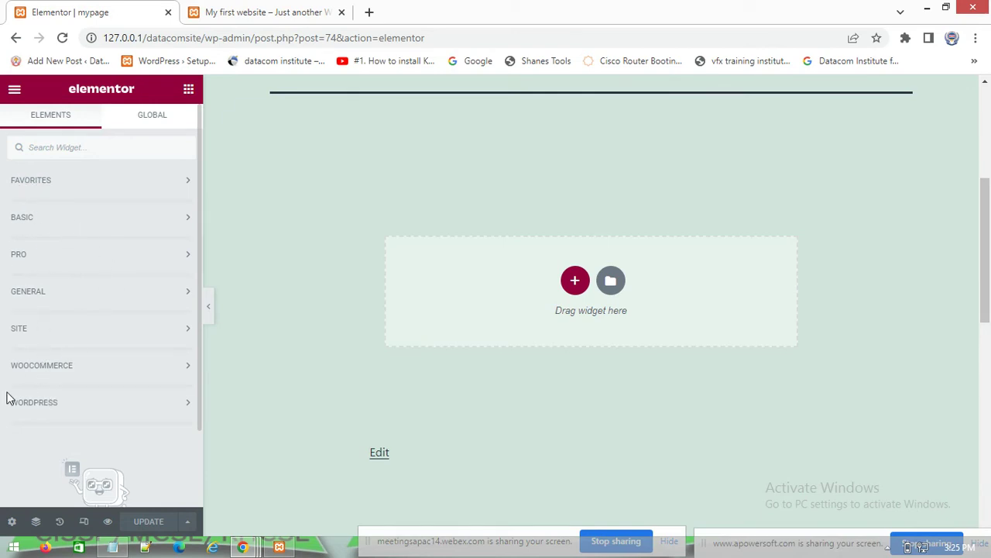
- Examine the widgets offered in the Favorites and Basic categories, collapsing each category after viewing it
left_click(186, 183)
left_click(188, 191)
scroll(192, 223, "down", 2)
scroll(168, 217, "up", 2)
left_click(148, 223)
scroll(78, 391, "down", 3)
scroll(75, 348, "up", 3)
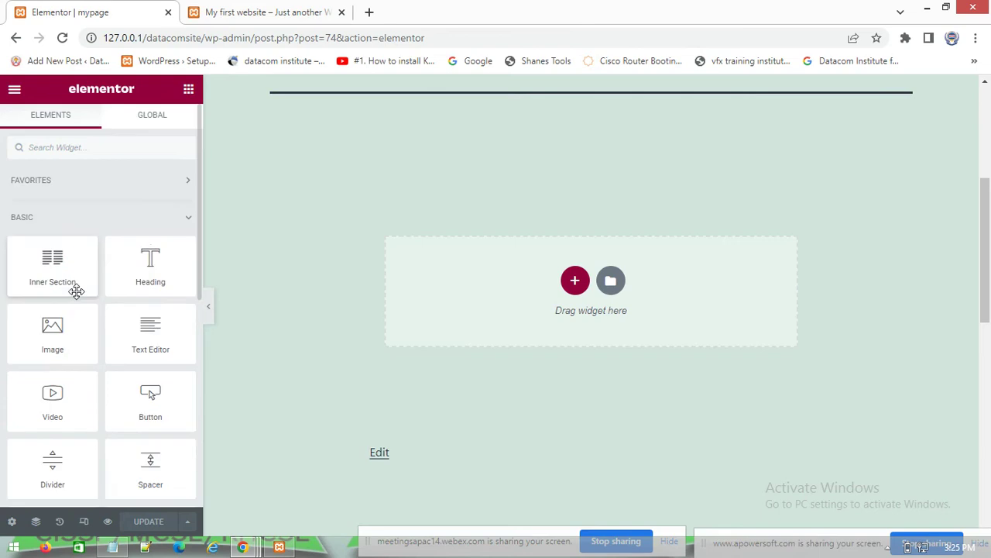
left_click(173, 226)
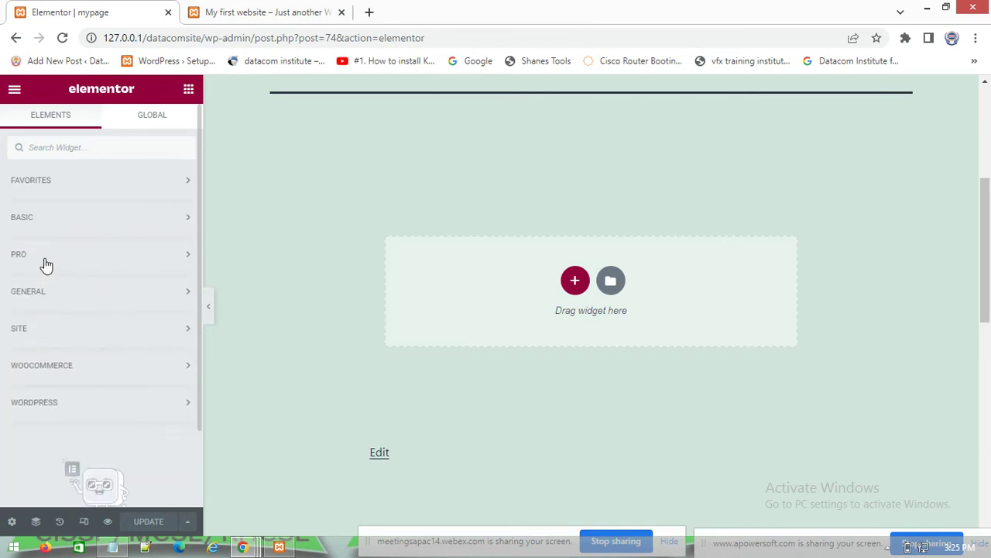
- Examine the widgets in the Pro and General categories, collapse both, and look over the page's empty widget area
left_click(44, 260)
scroll(60, 354, "down", 3)
scroll(113, 346, "down", 2)
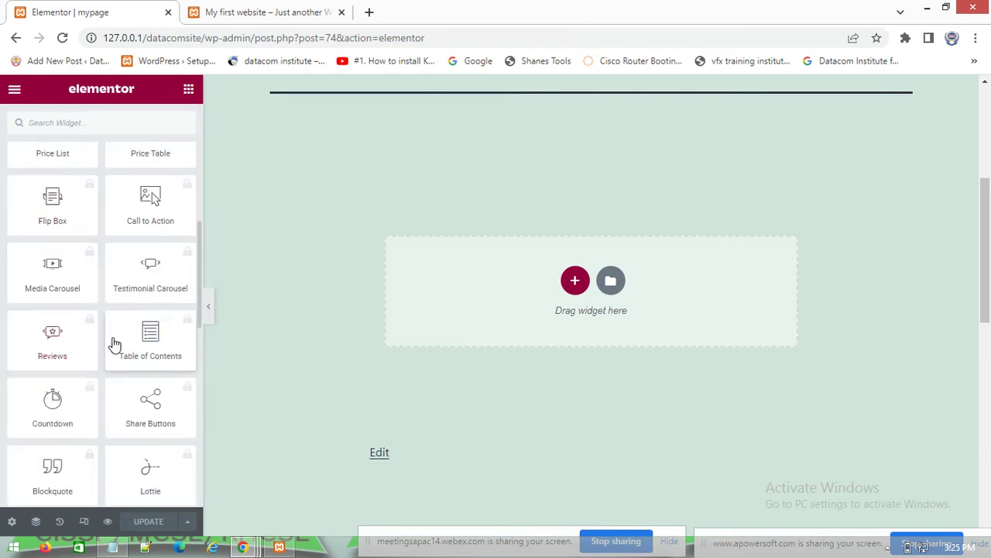
scroll(116, 335, "up", 5)
left_click(186, 256)
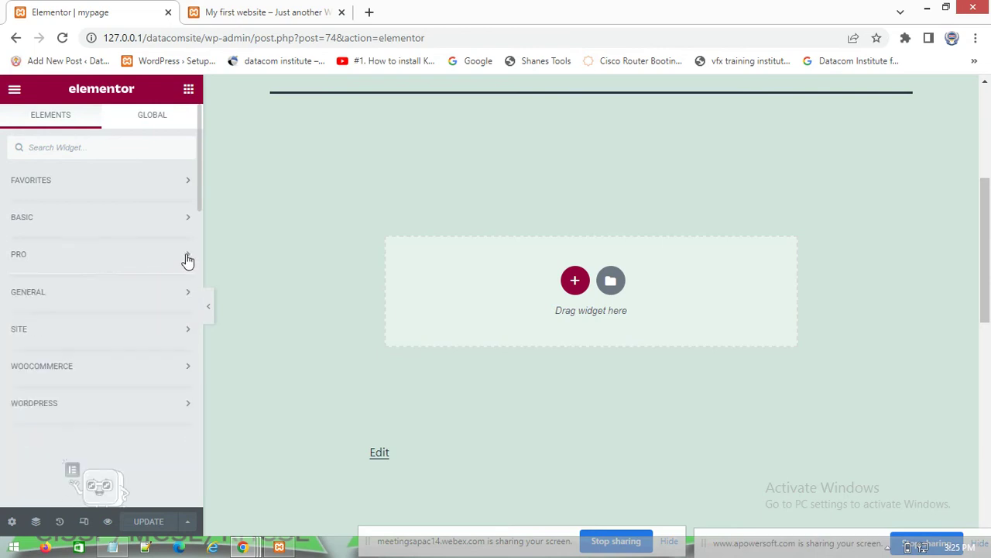
left_click(78, 292)
scroll(108, 364, "down", 3)
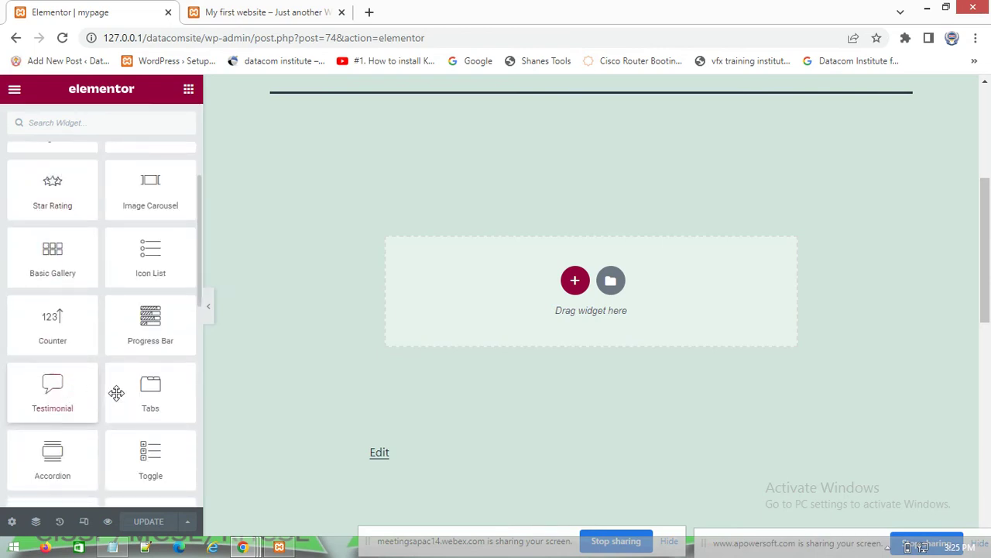
scroll(115, 392, "up", 3)
left_click(186, 299)
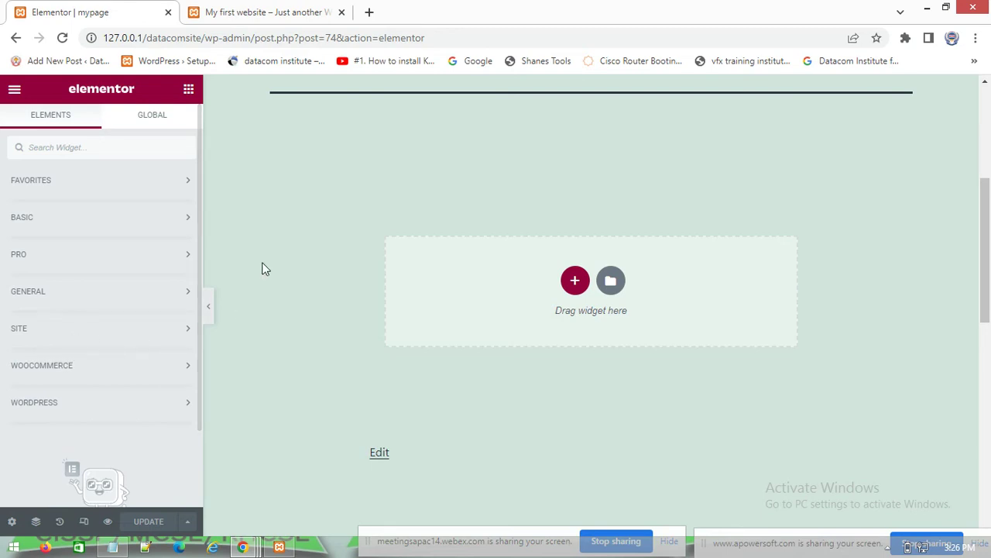
scroll(440, 281, "up", 2)
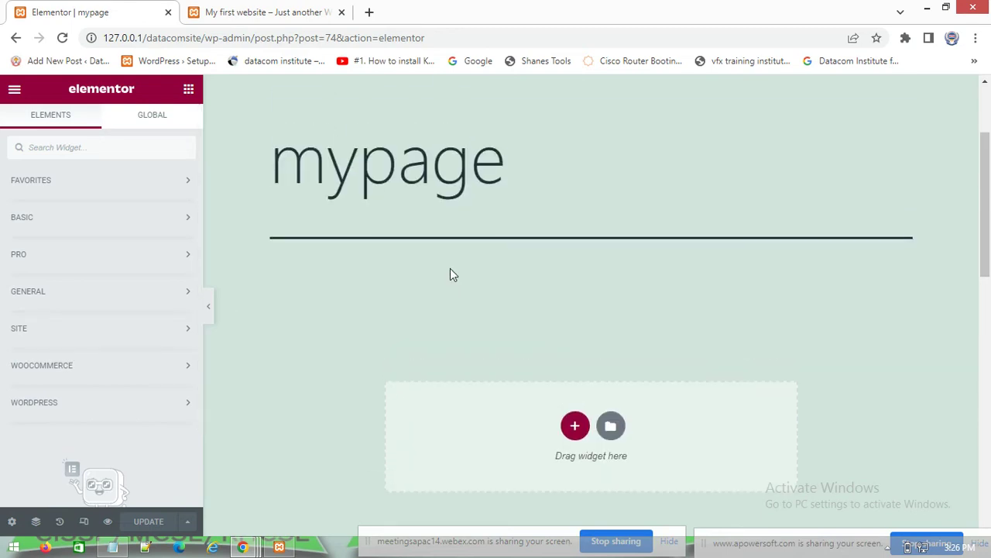
scroll(615, 447, "down", 1)
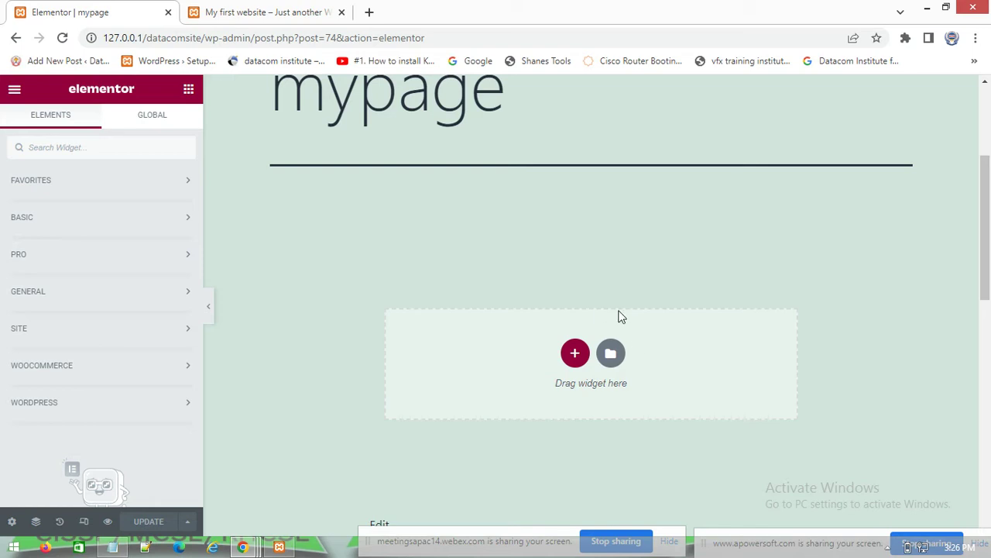
- Open the template library from the page canvas and browse the page templates, comparing the free and Pro ones
left_click(610, 354)
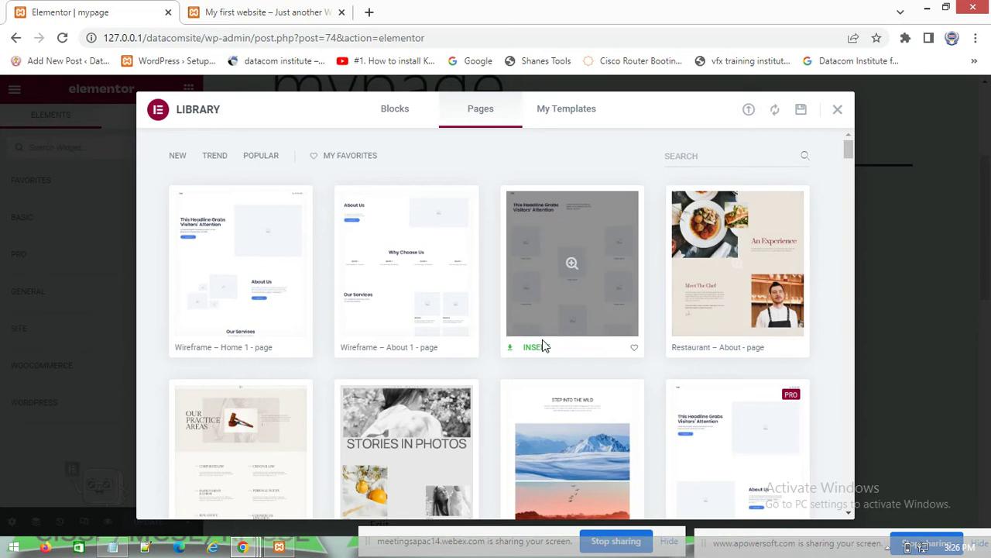
scroll(434, 368, "down", 3)
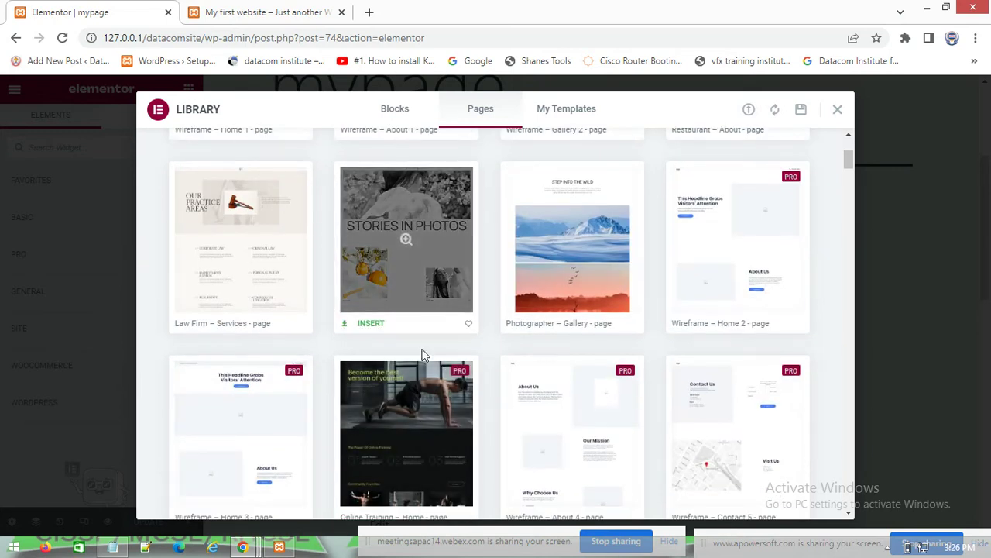
scroll(421, 354, "down", 3)
scroll(553, 421, "down", 3)
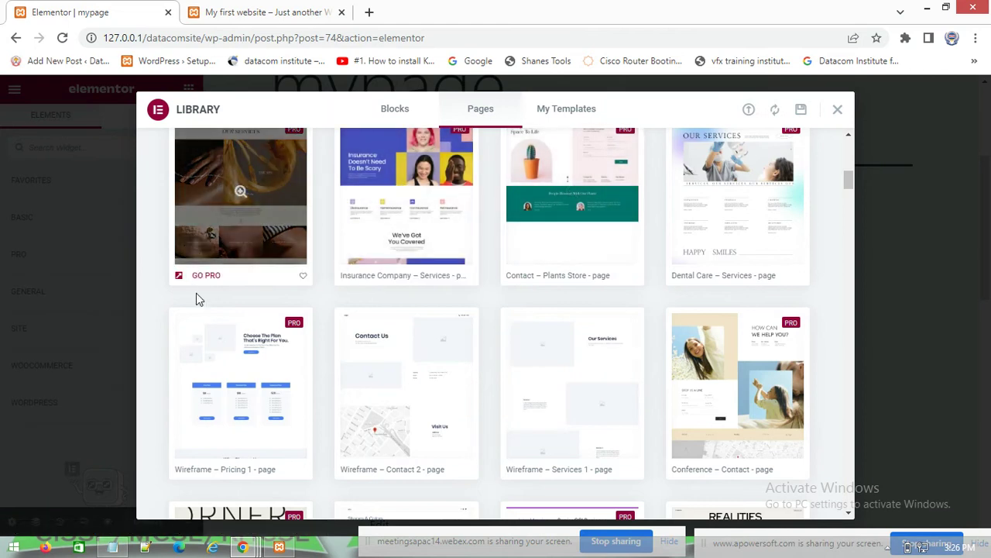
scroll(519, 418, "up", 3)
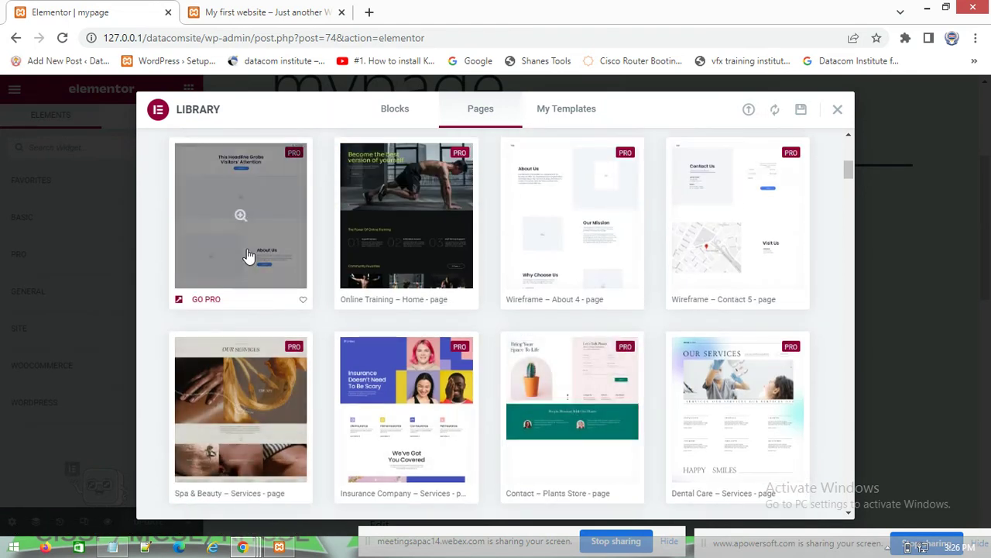
scroll(542, 259, "up", 3)
scroll(559, 263, "up", 1)
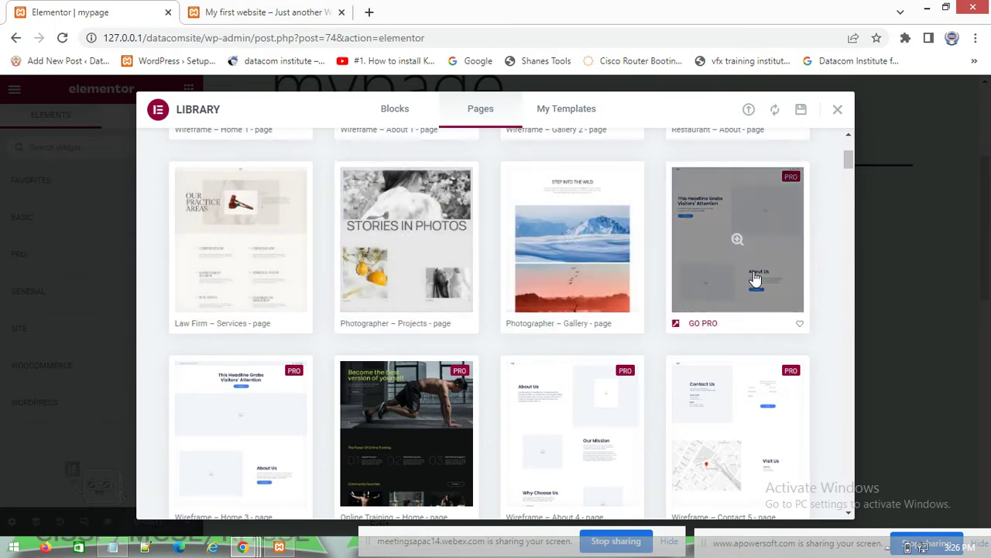
scroll(449, 268, "up", 2)
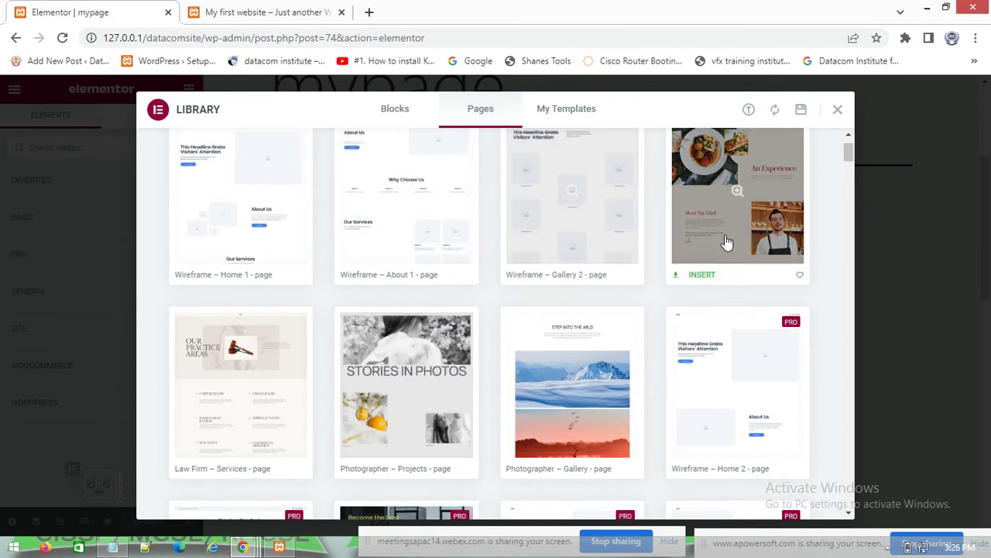
scroll(763, 184, "up", 1)
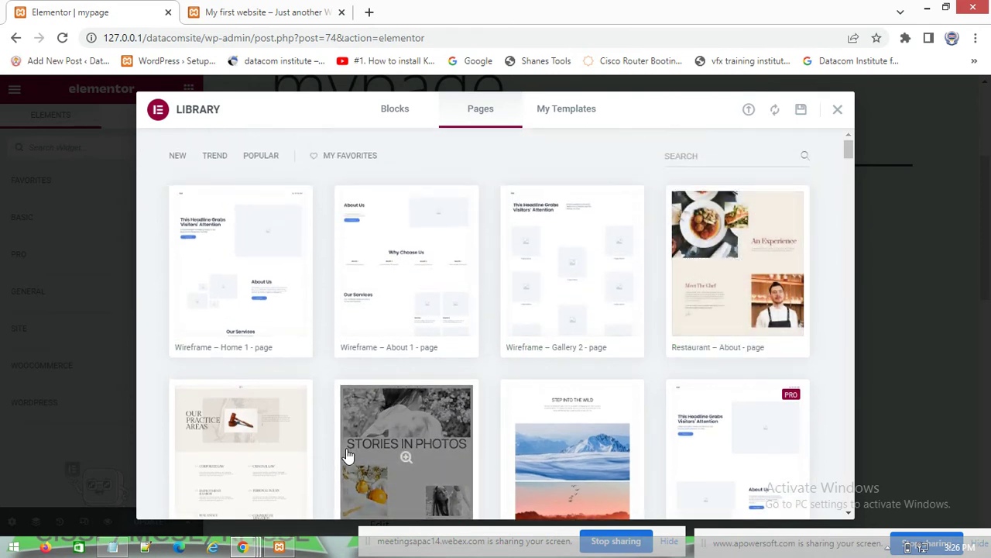
scroll(658, 217, "down", 2)
scroll(755, 201, "up", 2)
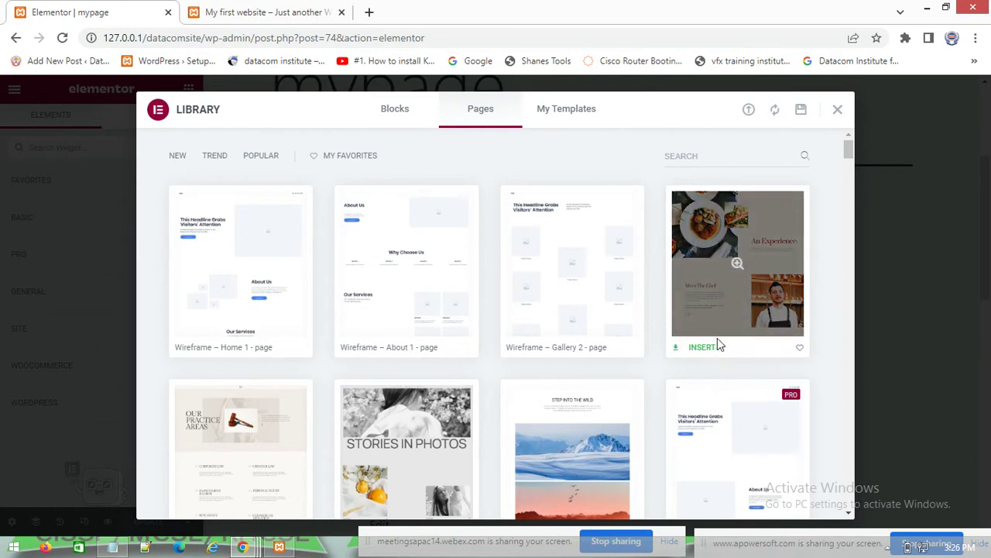
- Try to insert the Restaurant – About page template, examine the Elementor account sign-in page, and return to the mypage editor
left_click(702, 350)
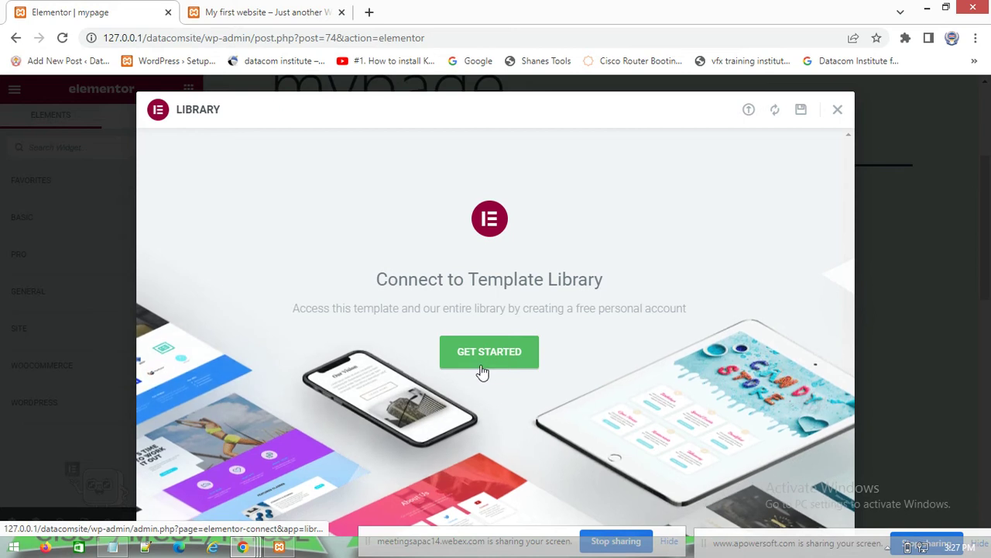
left_click(509, 368)
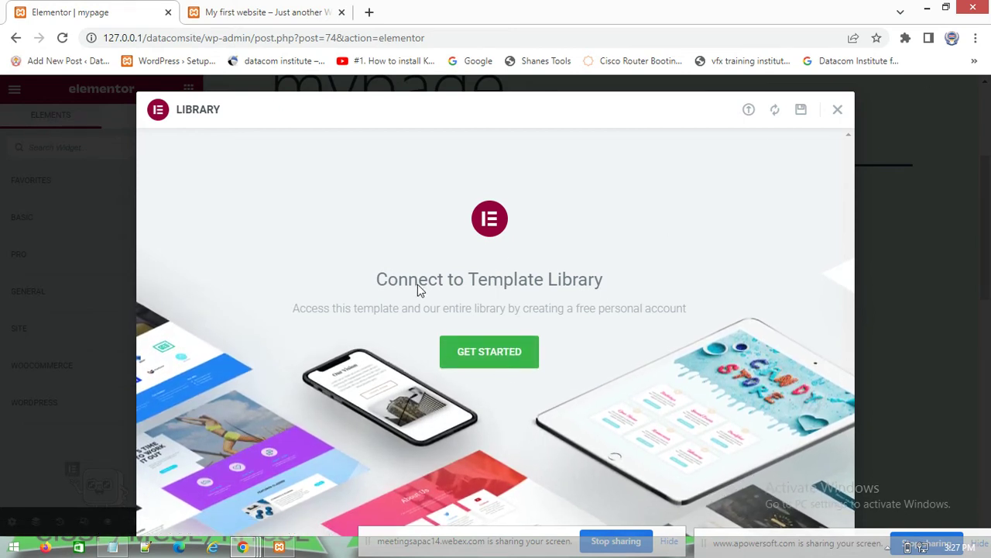
left_click(487, 354)
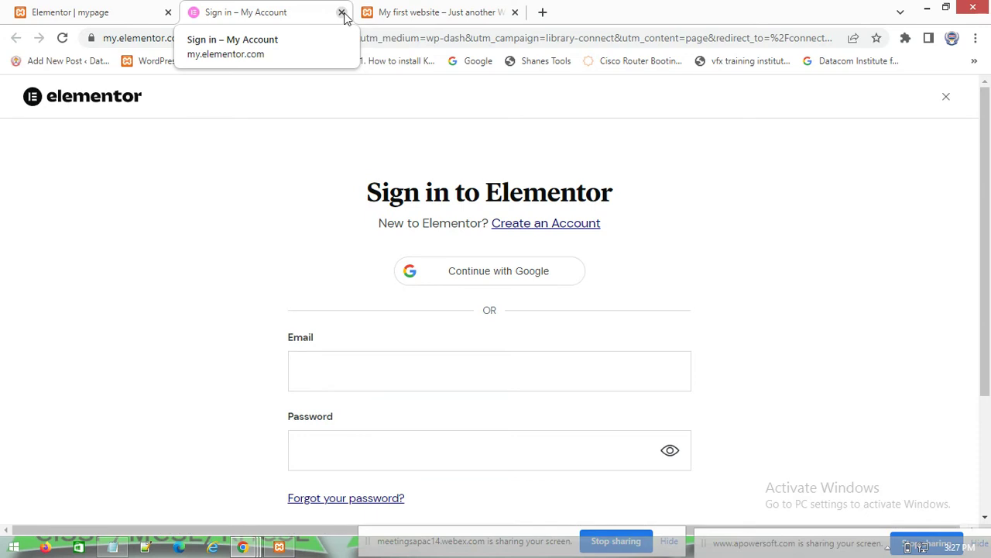
left_click(124, 11)
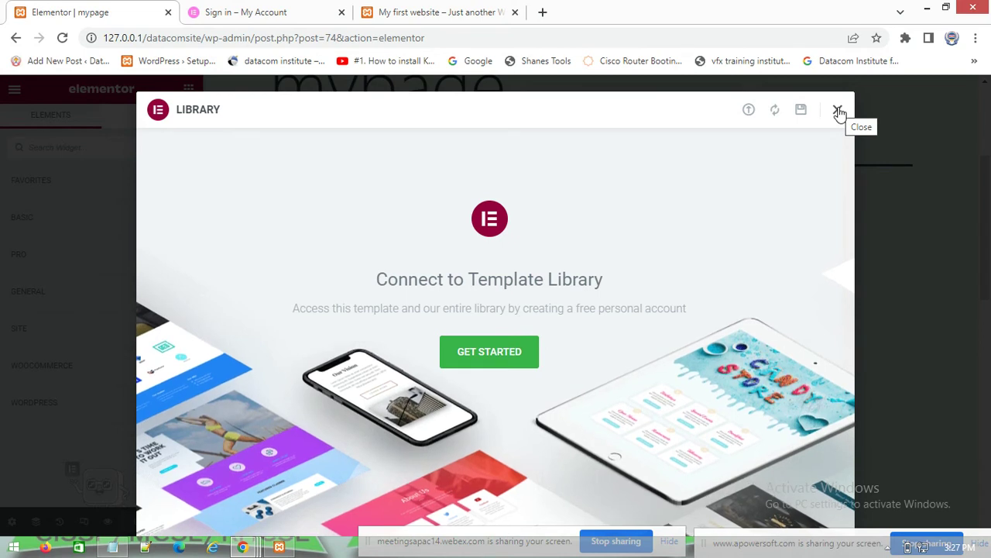
left_click(249, 10)
scroll(390, 379, "down", 3)
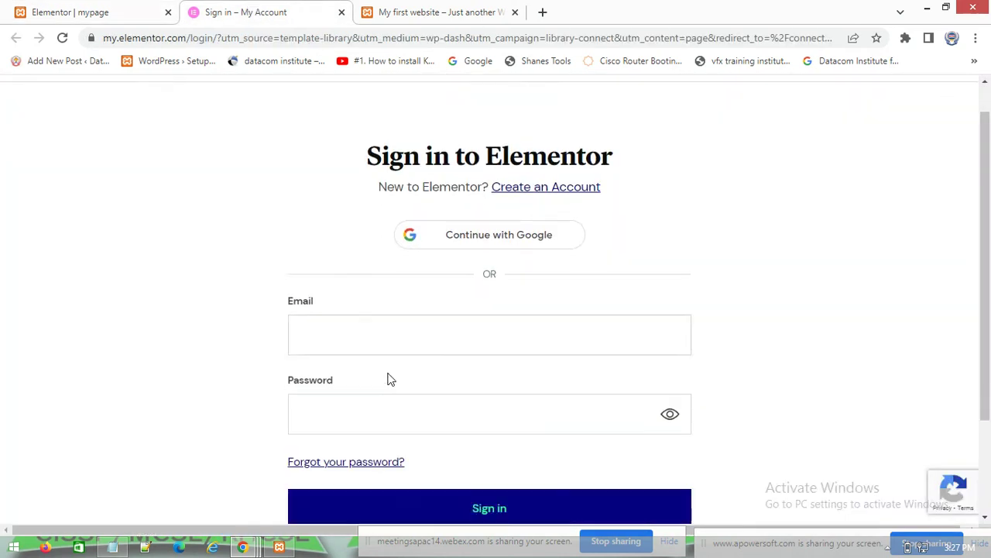
scroll(389, 378, "up", 3)
scroll(389, 379, "down", 3)
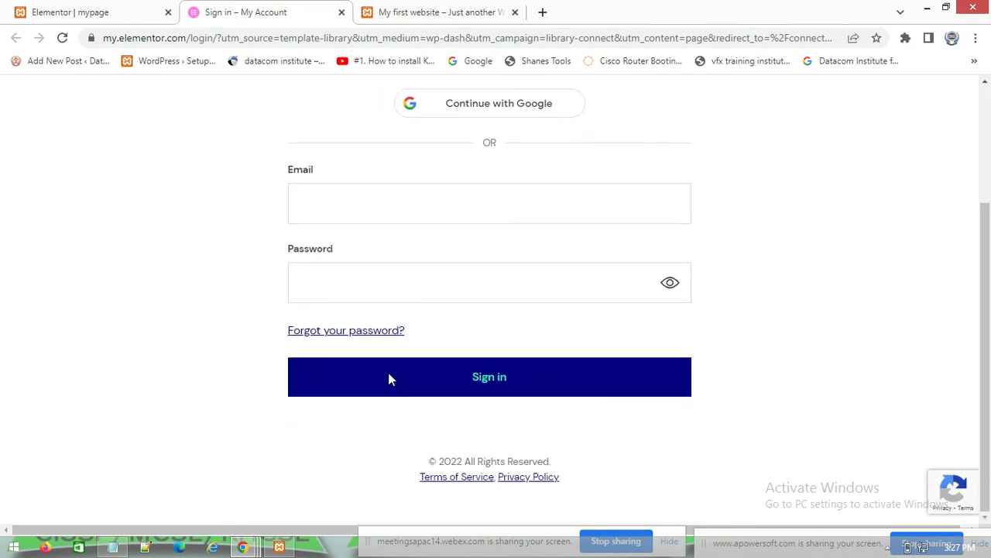
left_click(100, 9)
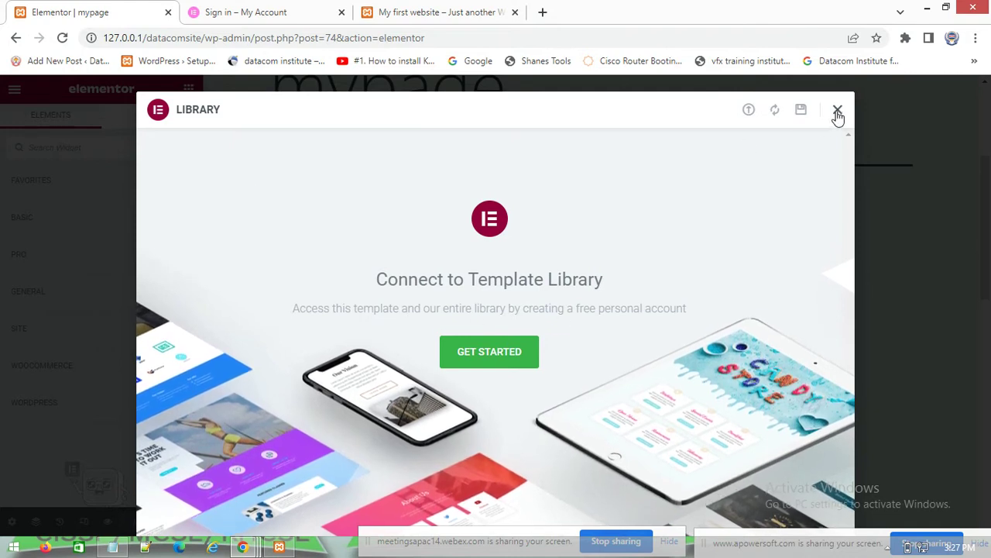
- Save the current page to the library as a template named mytemplate and close the library
left_click(802, 114)
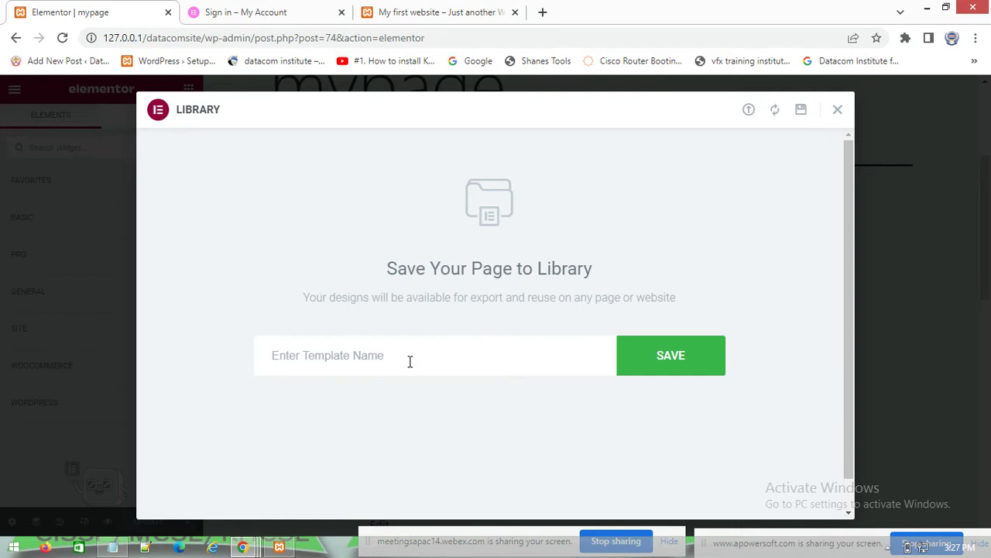
left_click(433, 369)
type("m")
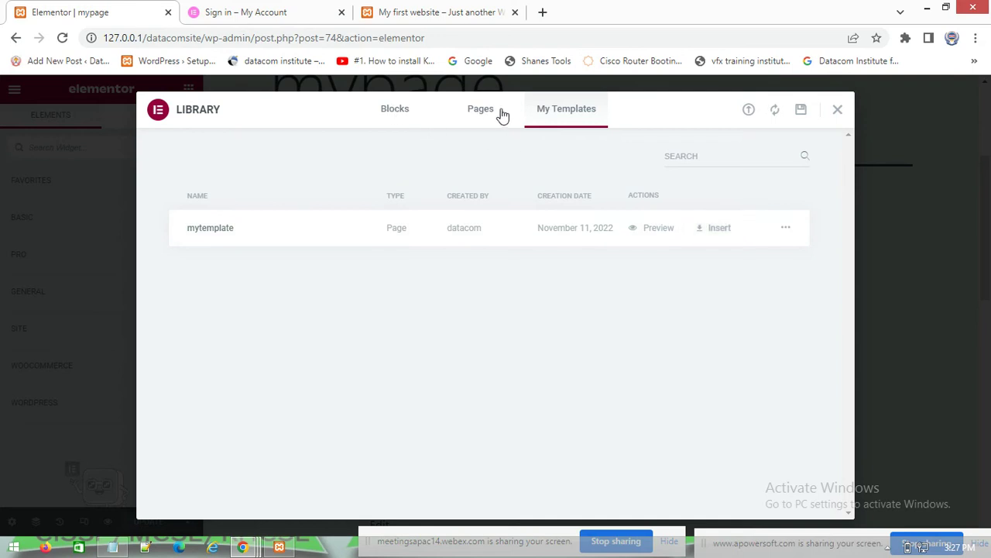
left_click(414, 113)
left_click(839, 113)
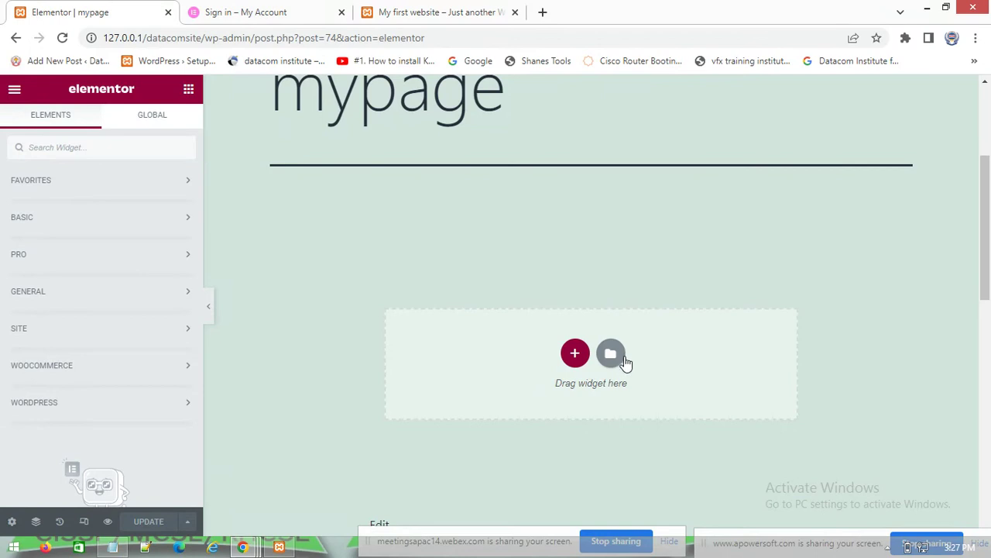
- Insert the saved template mytemplate from the library into the page and look over the canvas
left_click(611, 355)
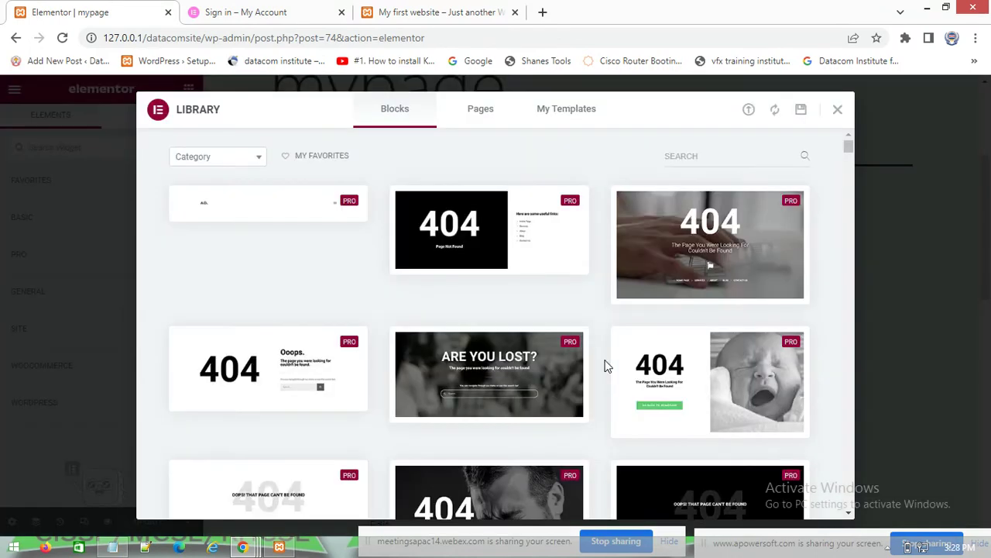
left_click(570, 120)
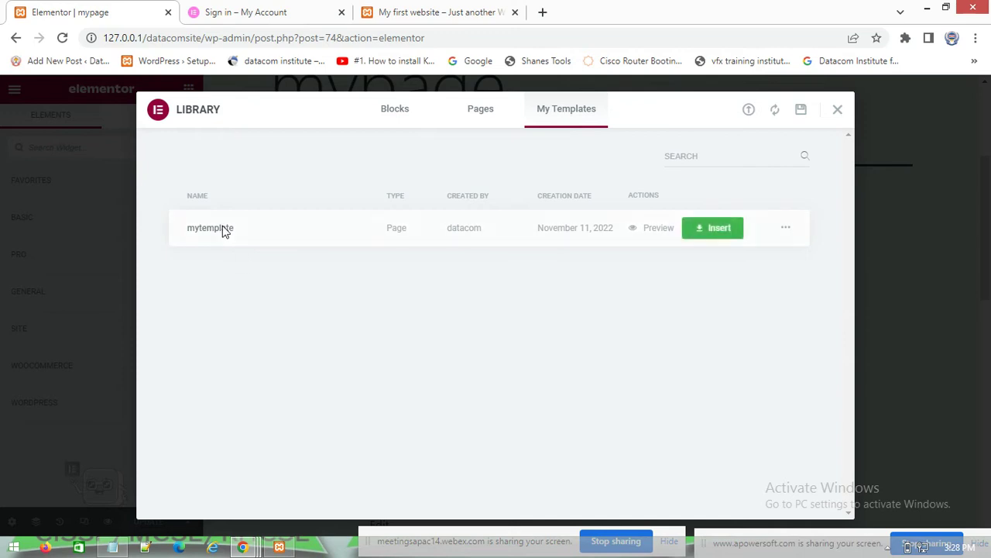
left_click(714, 229)
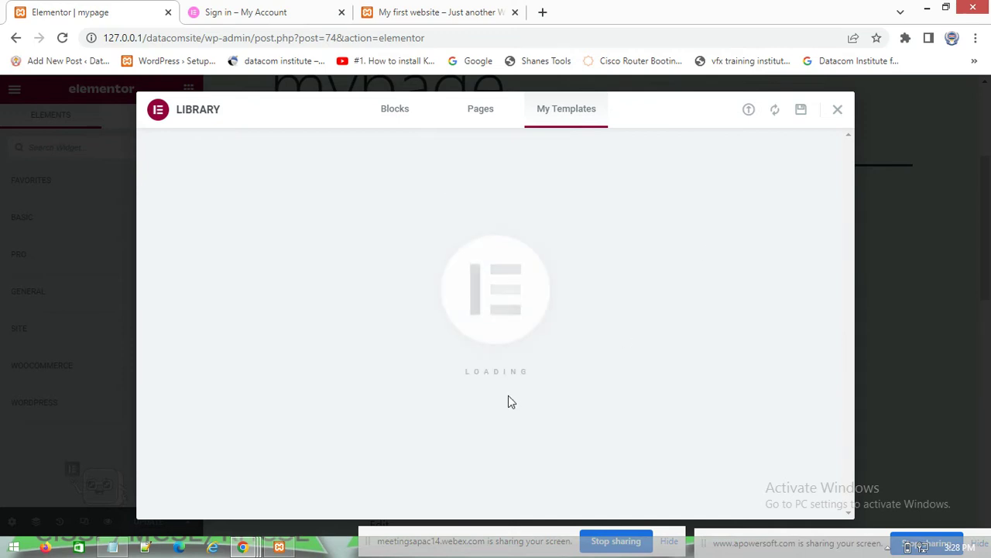
scroll(607, 353, "down", 9)
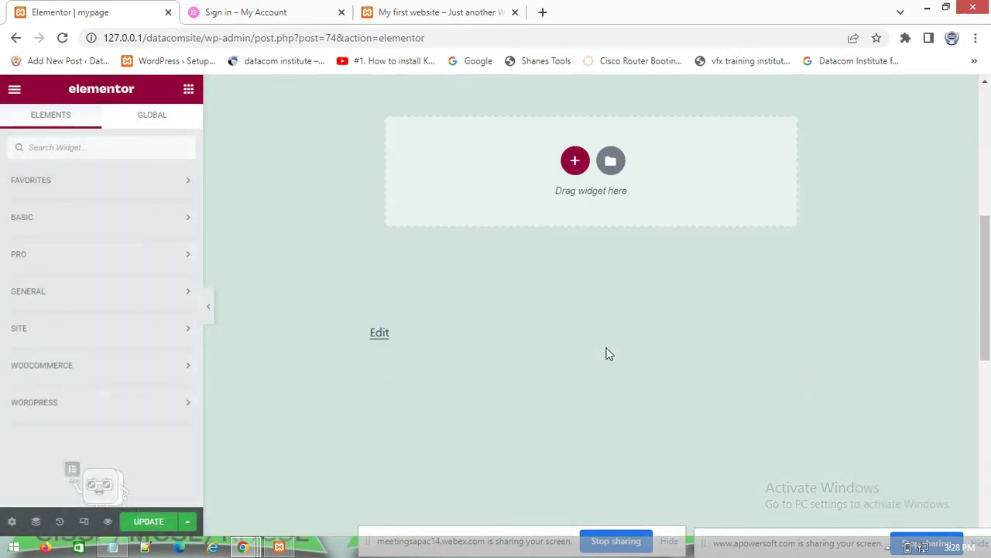
scroll(606, 356, "up", 8)
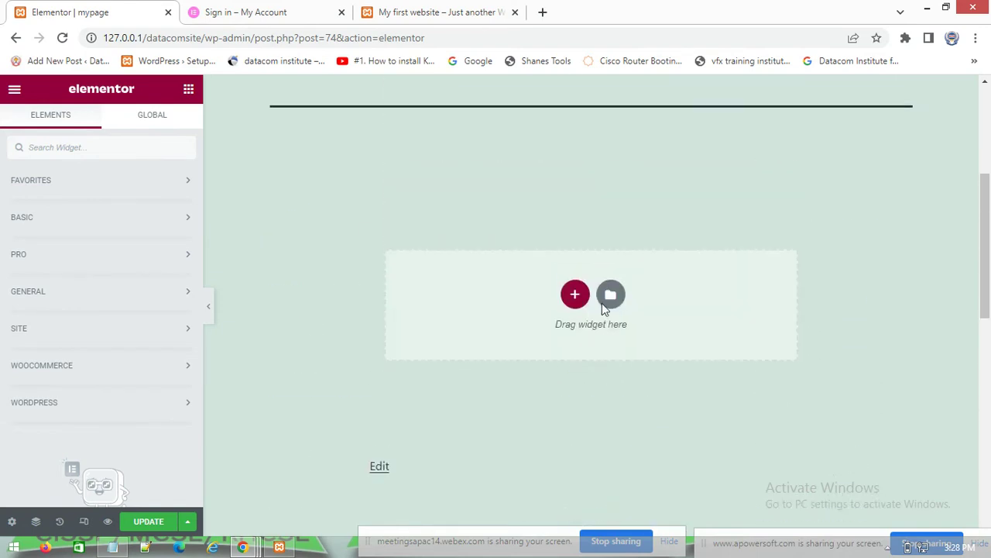
- Preview the saved mytemplate from the library, return to the mypage editor, and display the library's block templates
scroll(601, 244, "down", 2)
left_click(612, 304)
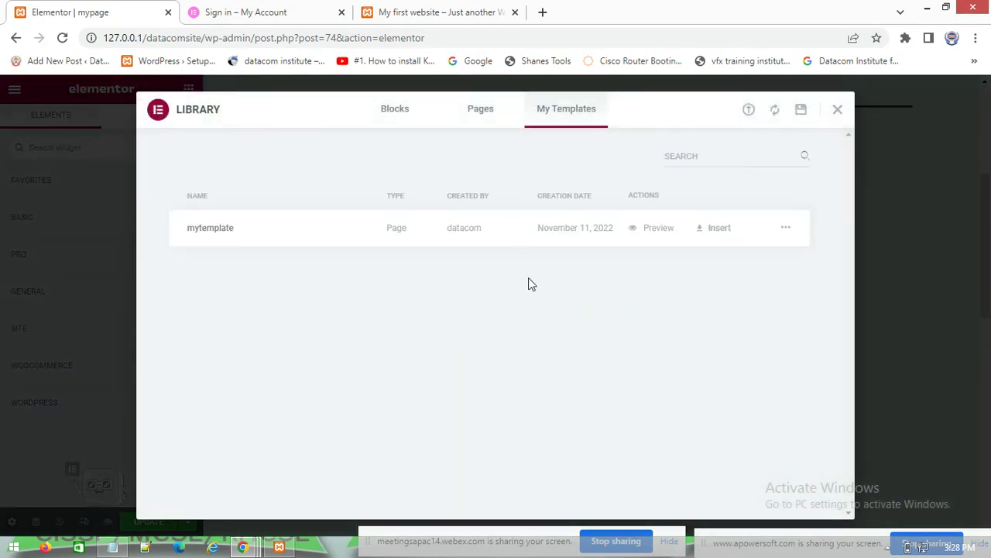
left_click(658, 228)
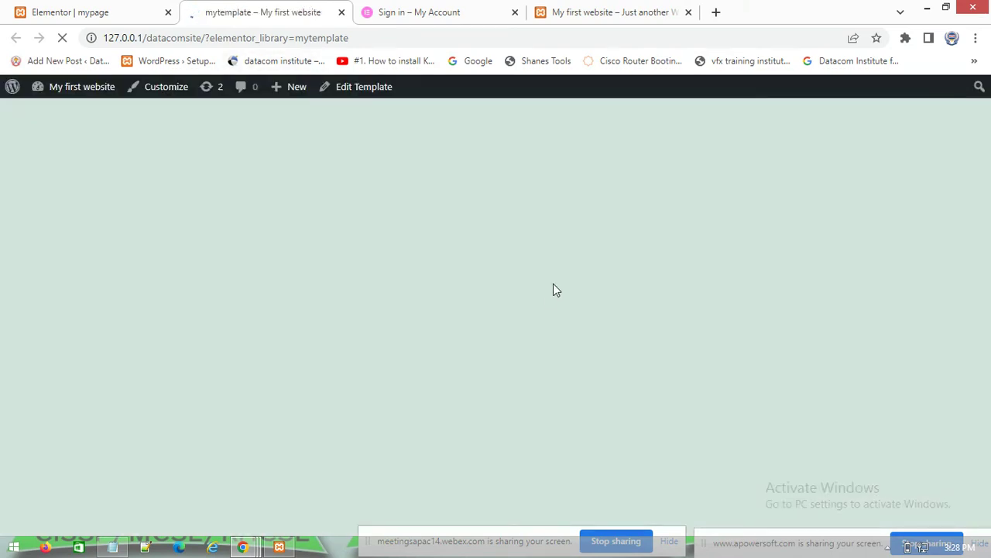
scroll(553, 286, "down", 10)
scroll(551, 293, "up", 10)
left_click(80, 8)
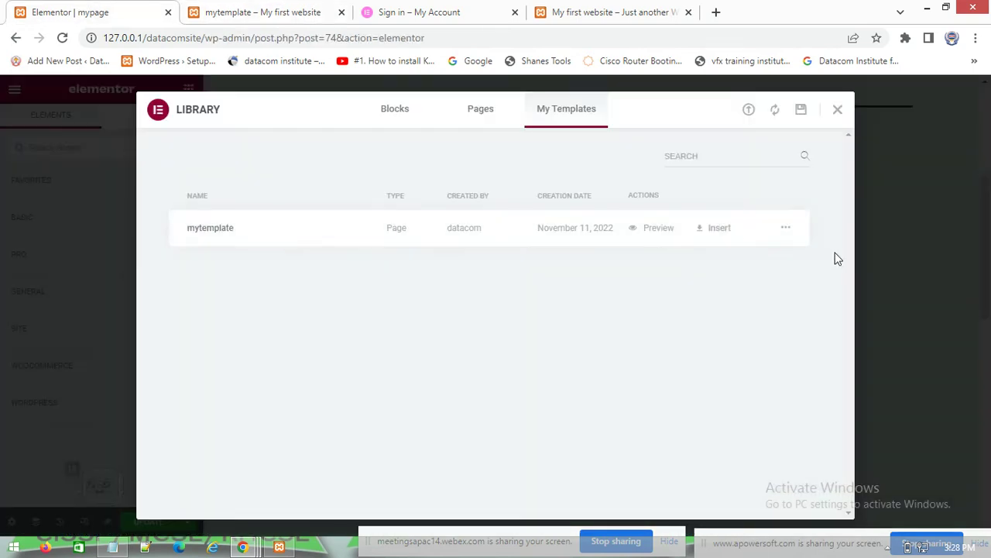
left_click(407, 114)
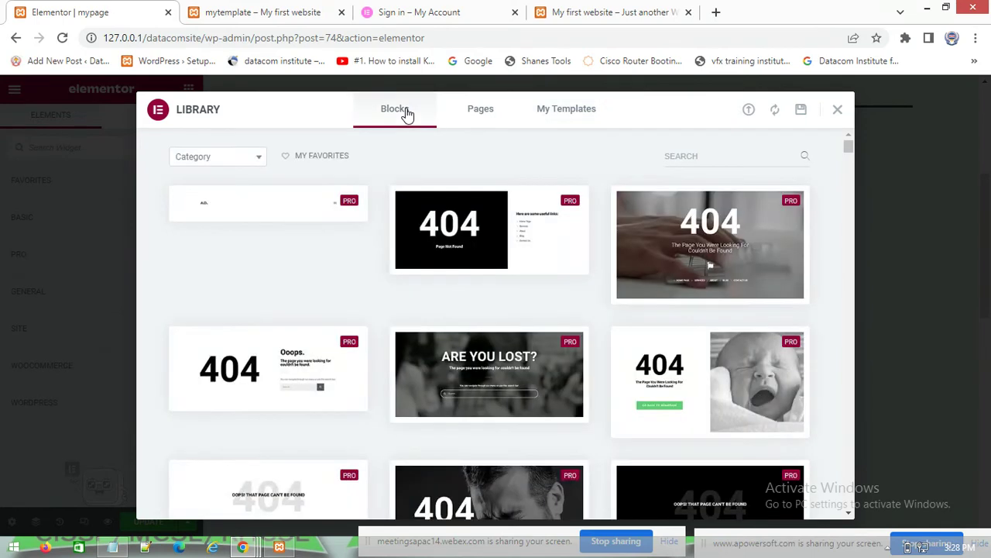
- Try to insert the free restaurant page template from the library, then examine the template import option and close without choosing a file
left_click(481, 118)
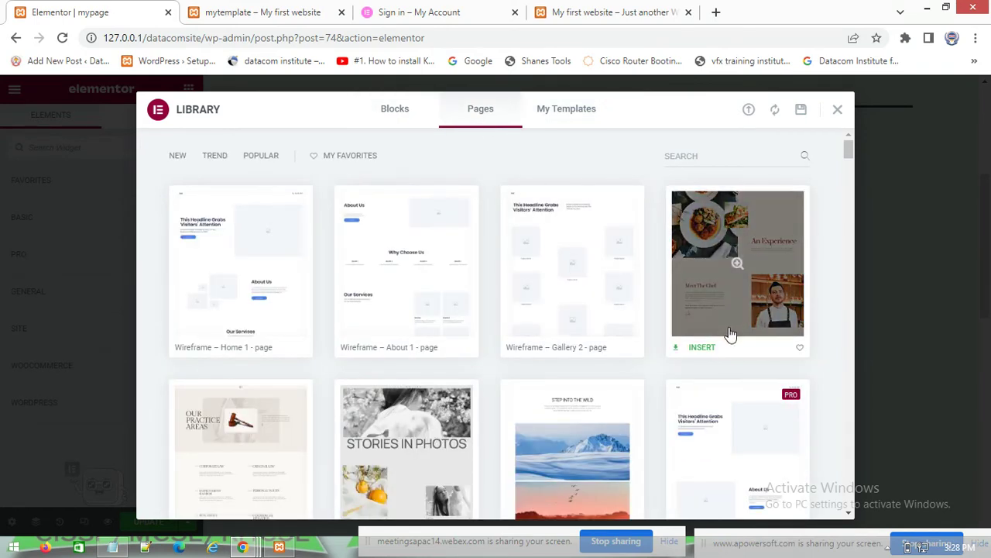
left_click(702, 350)
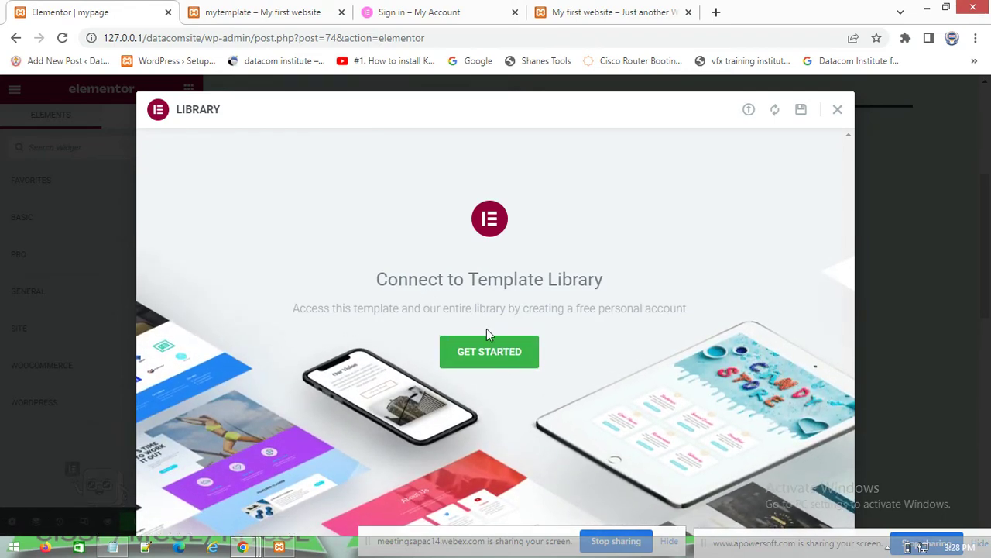
left_click(752, 116)
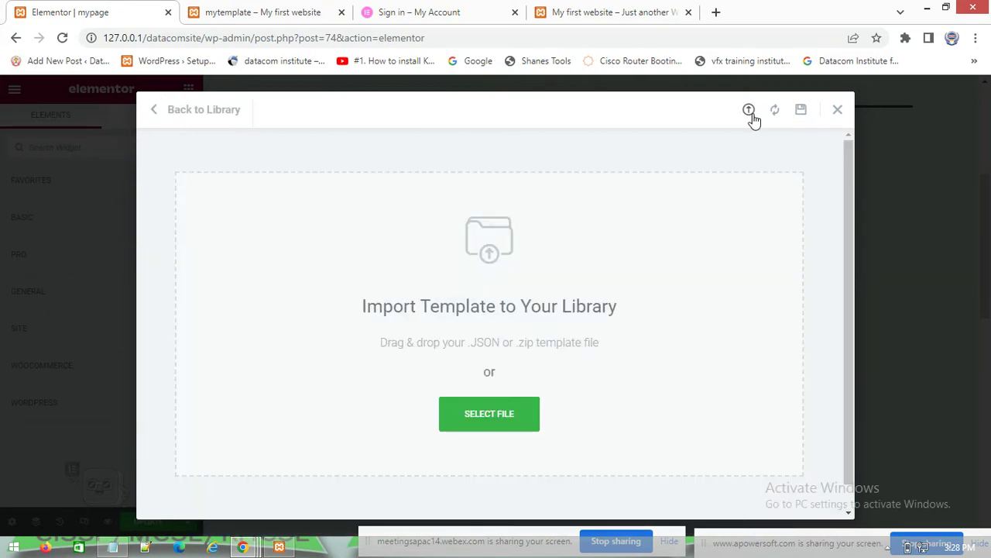
left_click(508, 419)
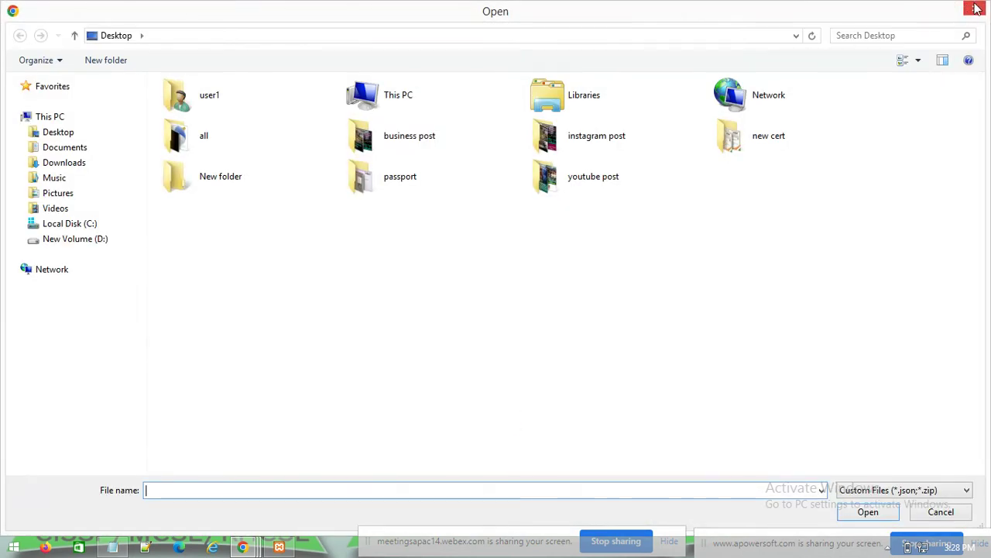
left_click(974, 8)
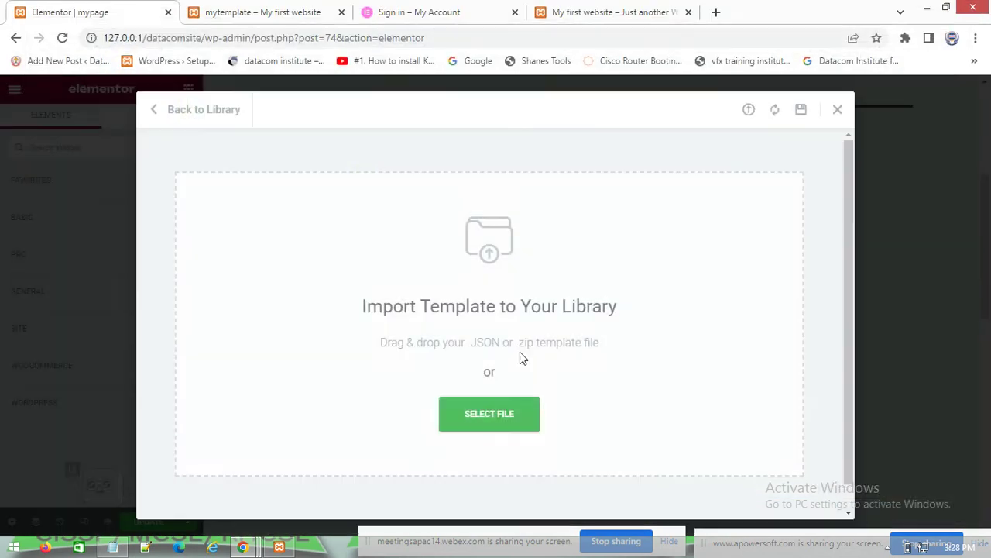
left_click(840, 111)
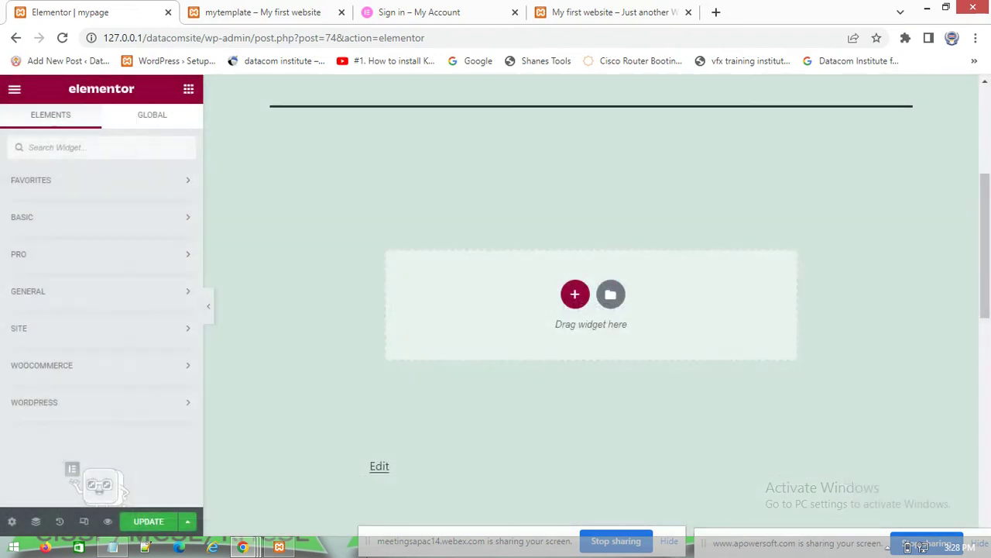
mouse_move(243, 548)
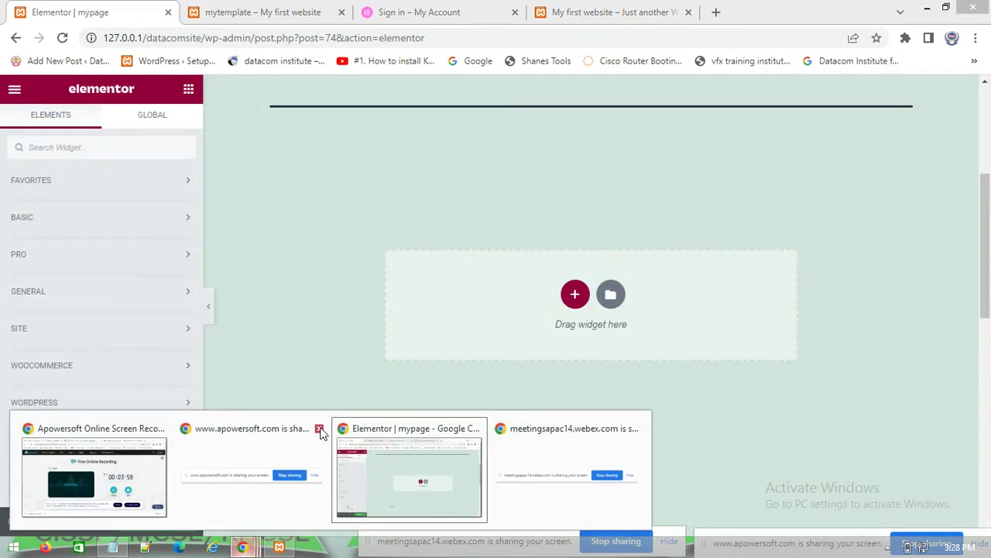
left_click(92, 433)
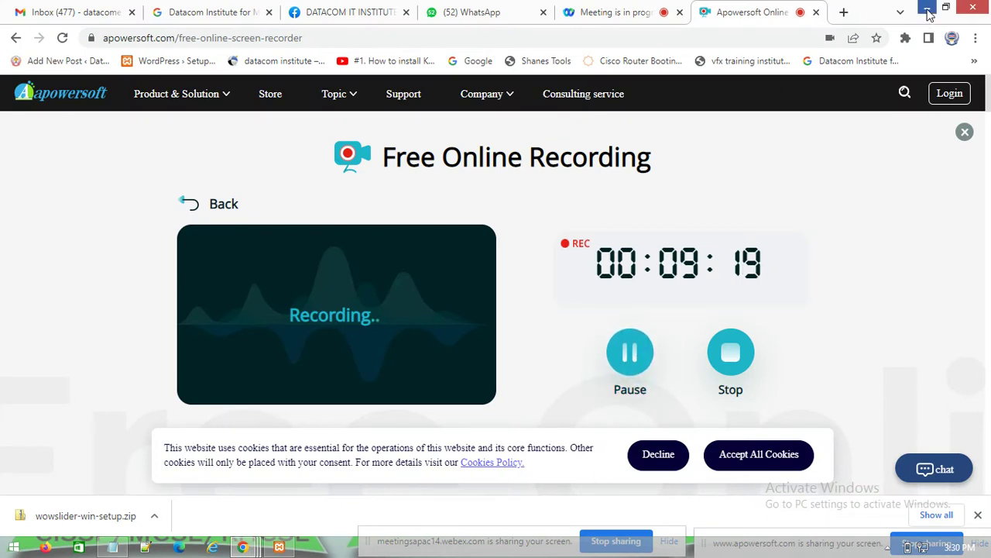
left_click(927, 12)
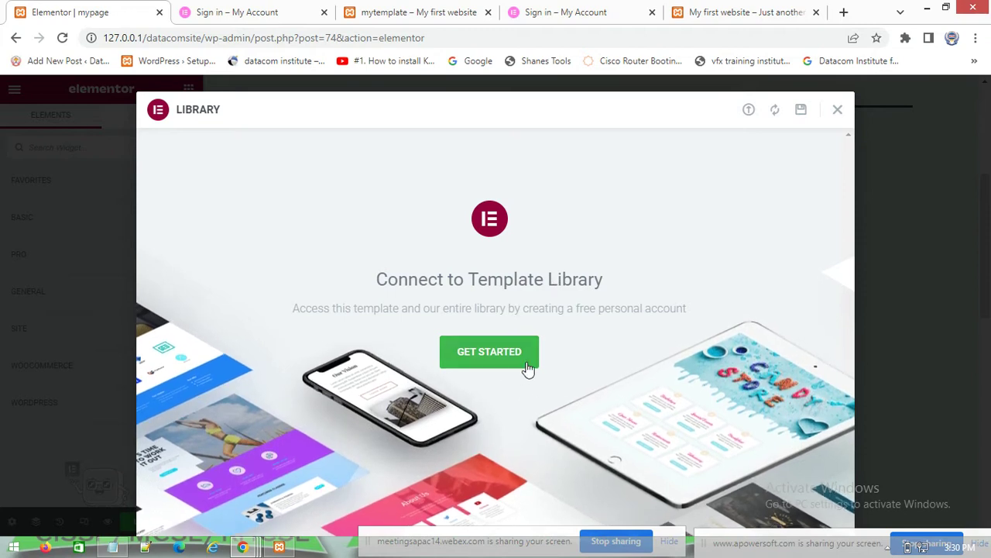
- Close the template library's connection prompt and compare the mytemplate preview with the mypage editor
left_click(838, 113)
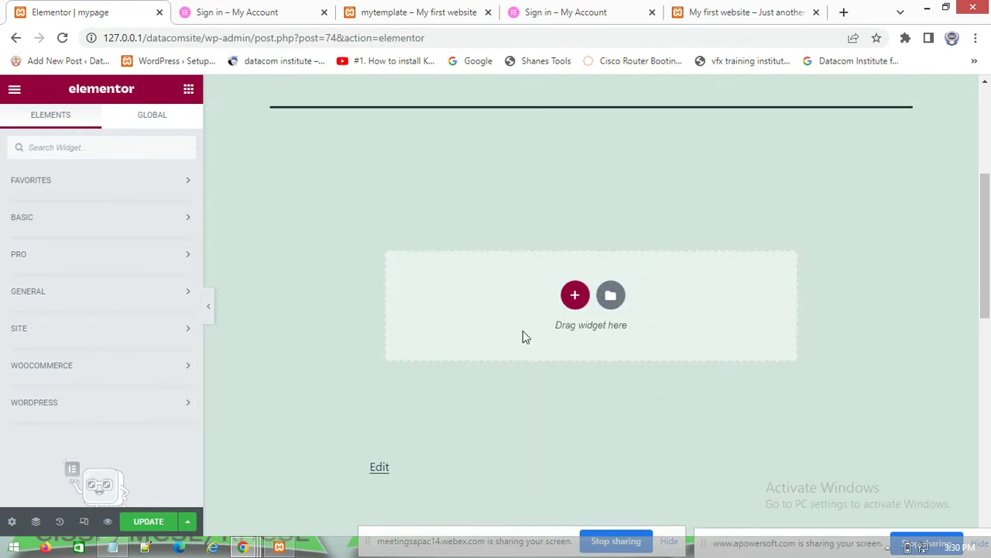
scroll(525, 336, "up", 2)
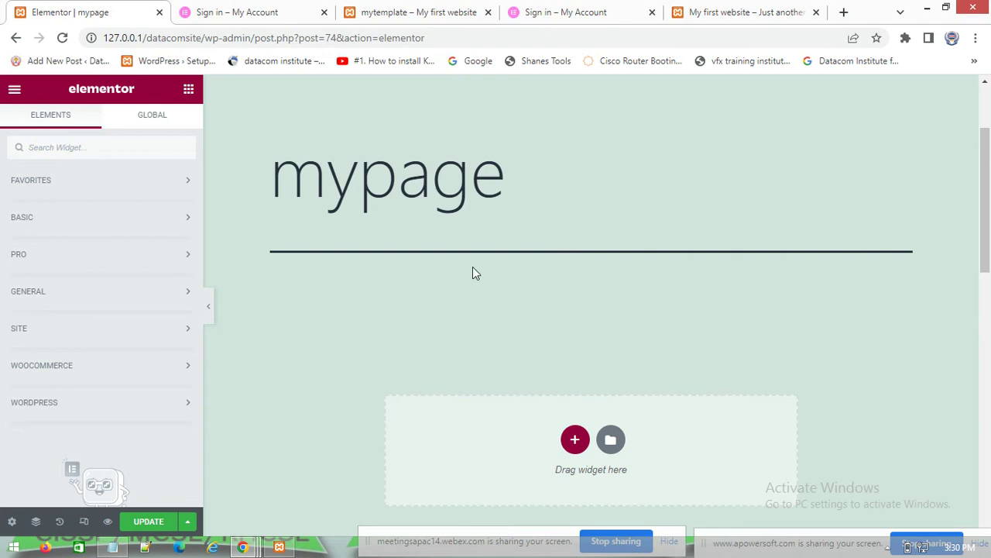
left_click(424, 12)
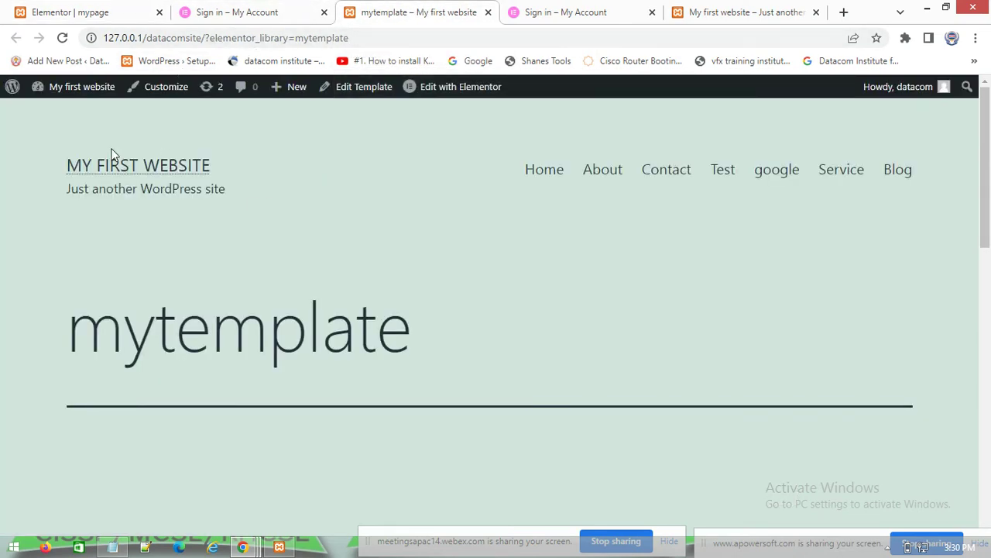
left_click(730, 8)
left_click(97, 13)
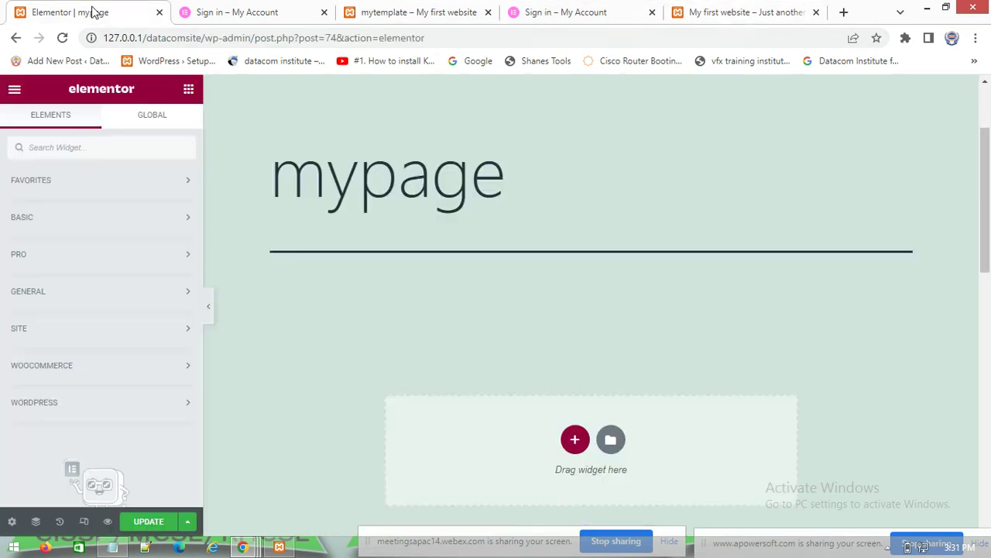
- From the mytemplate preview, go to the WordPress admin's list of all pages and open mypage for editing
left_click(446, 8)
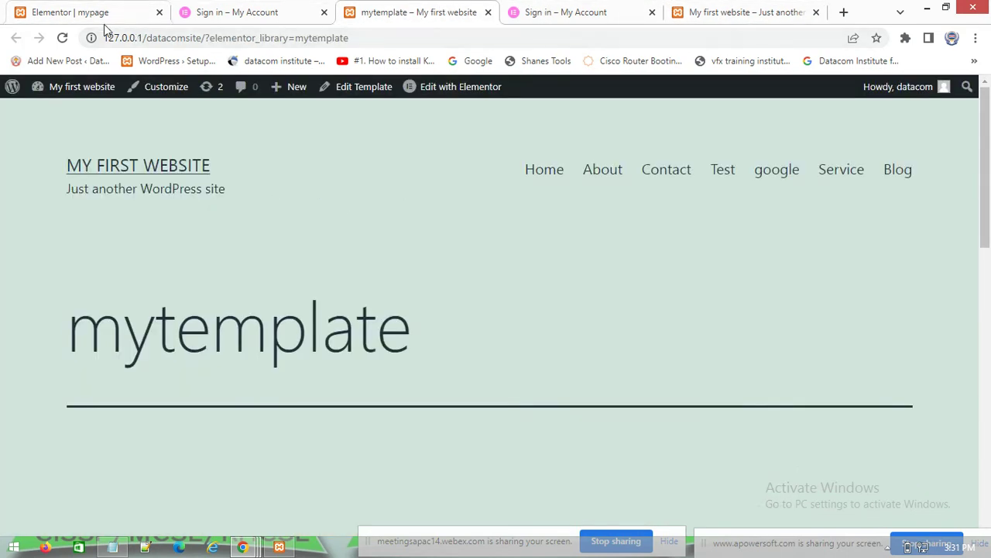
mouse_move(11, 91)
left_click(19, 144)
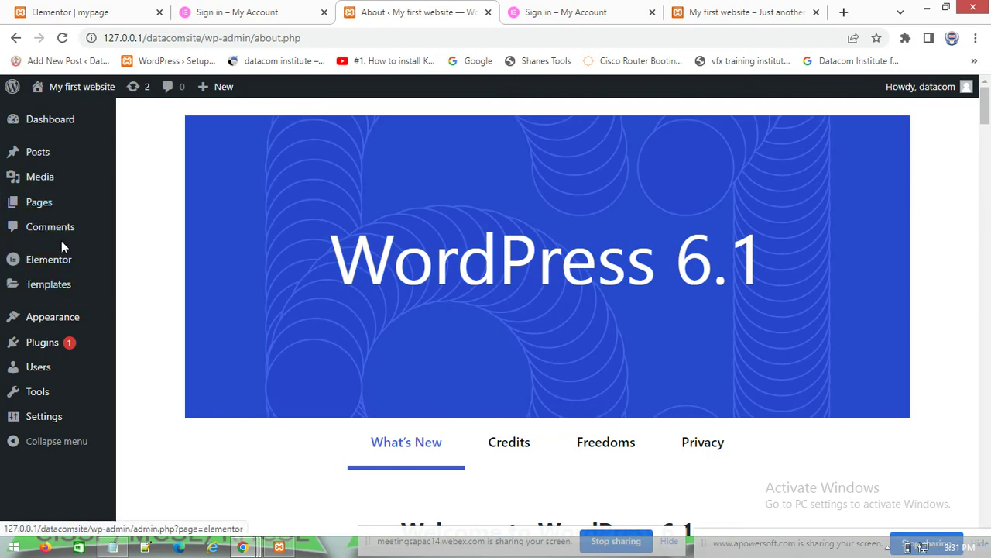
mouse_move(37, 211)
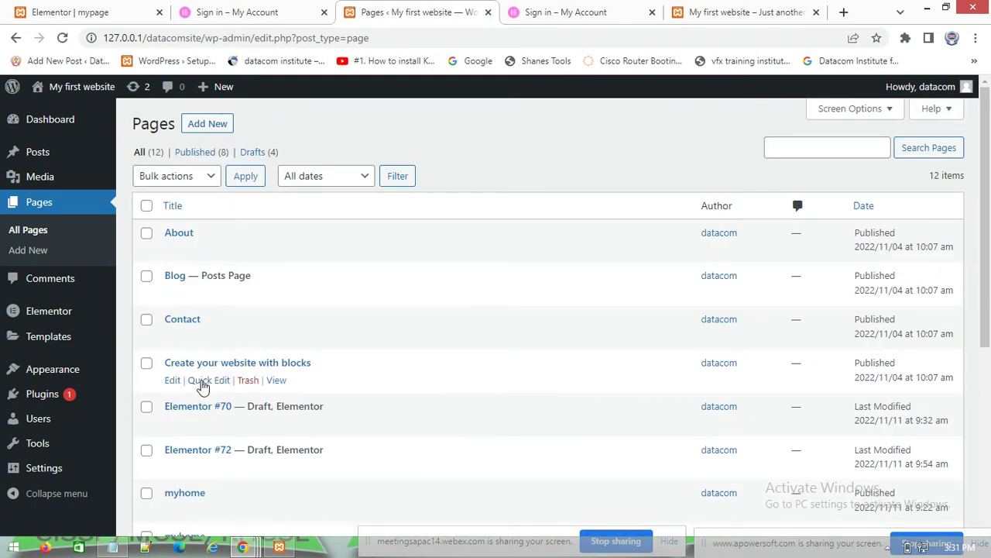
scroll(200, 391, "down", 2)
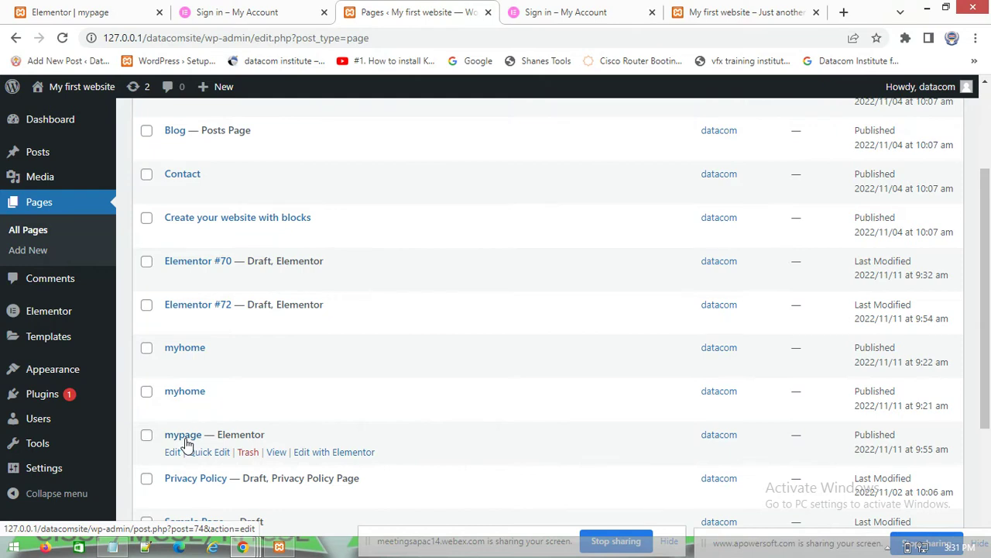
left_click(184, 435)
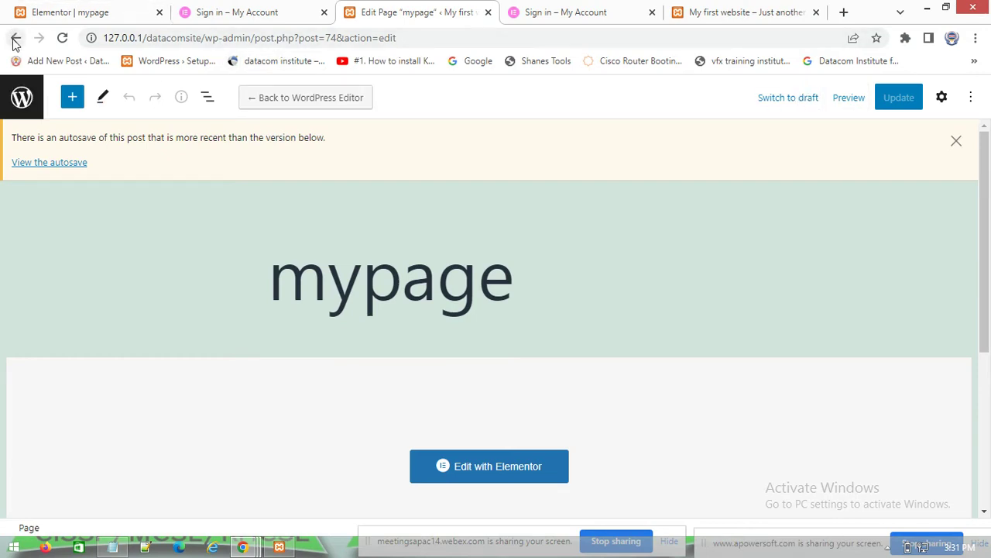
- Preview mypage in a new browser tab and look over the page content
left_click(849, 99)
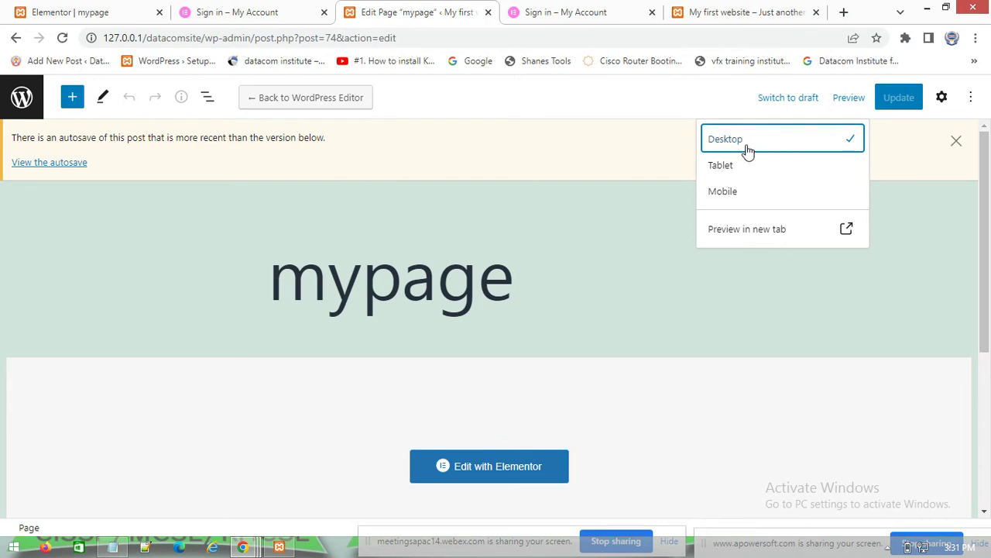
left_click(758, 235)
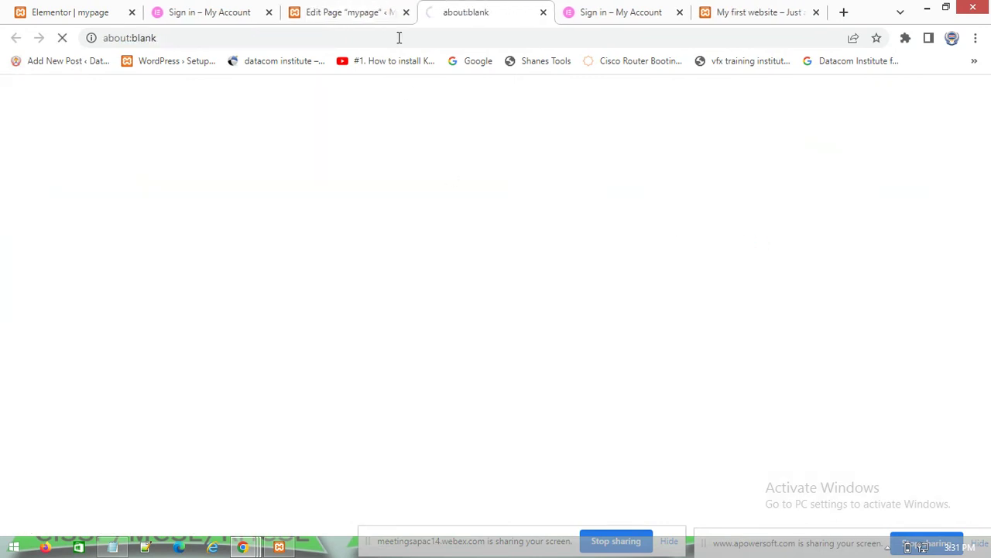
scroll(535, 283, "down", 8)
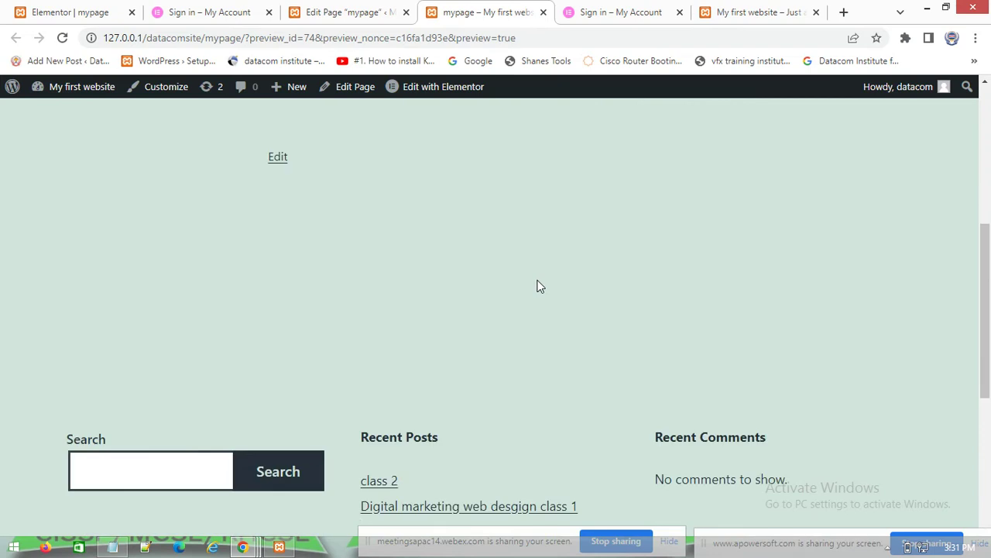
scroll(420, 297, "up", 5)
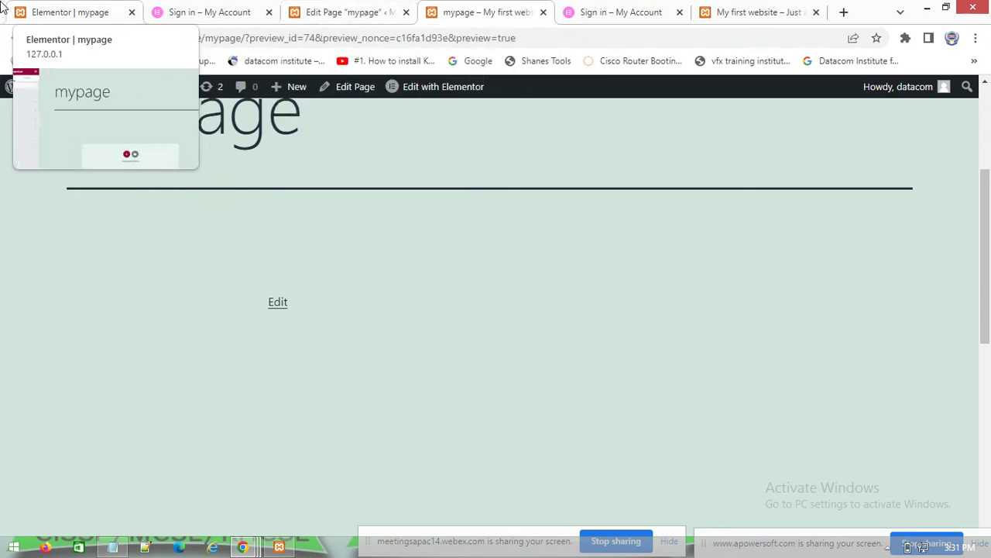
- Return to the mypage Elementor editor and display the Basic widgets
left_click(73, 10)
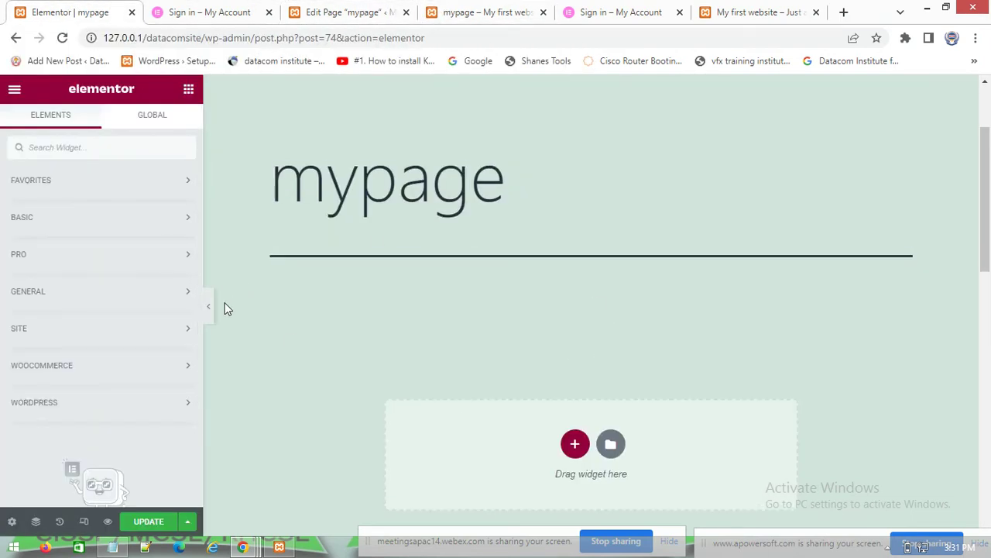
scroll(348, 340, "up", 1)
scroll(504, 357, "down", 3)
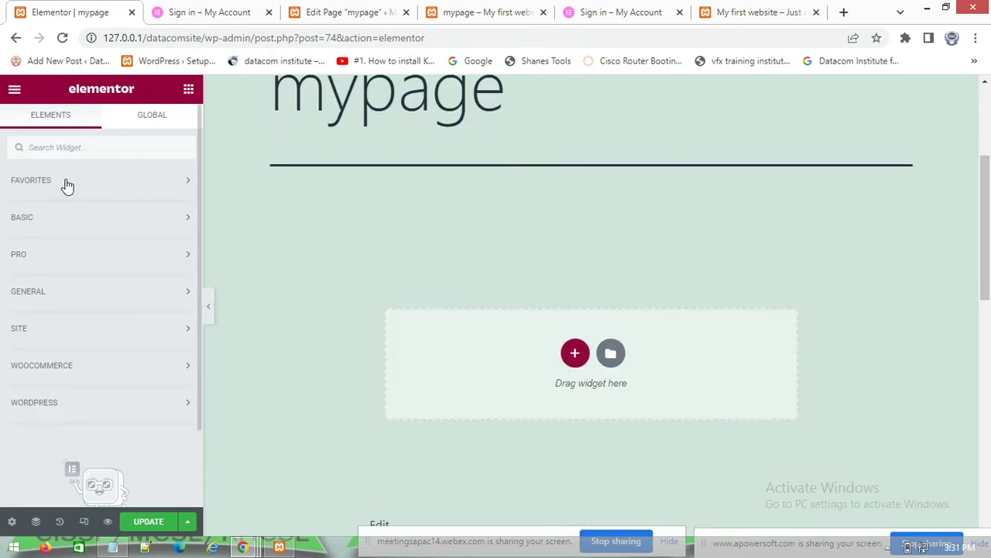
left_click(69, 221)
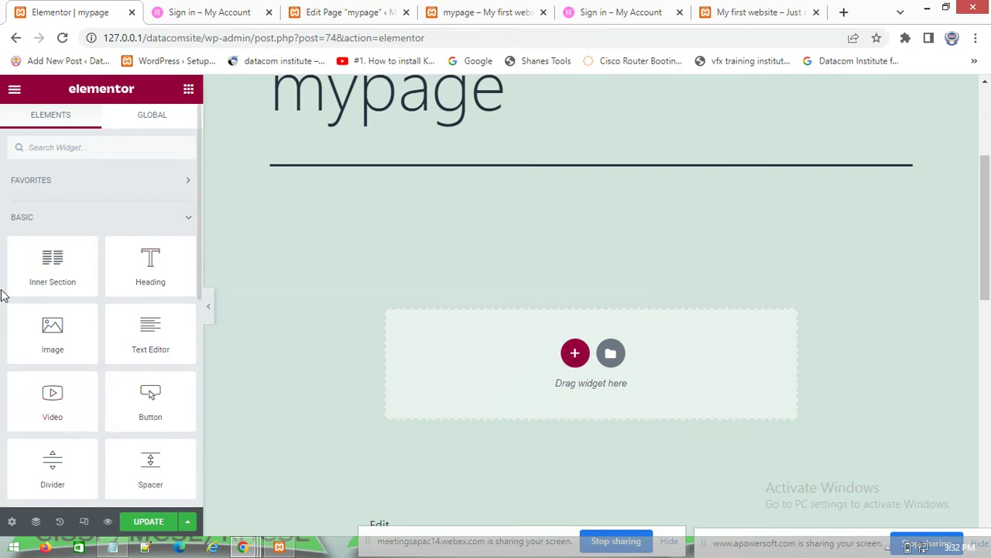
scroll(111, 379, "down", 2)
scroll(126, 379, "up", 2)
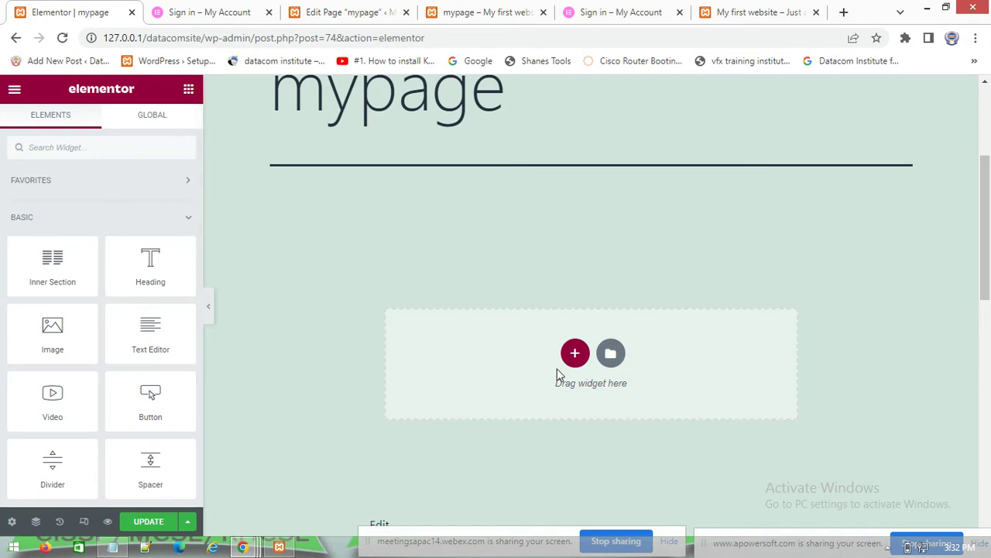
- Add a Heading widget to the empty drop area and set its text to "Welcome to our service page"
left_click_drag(146, 267, 570, 360)
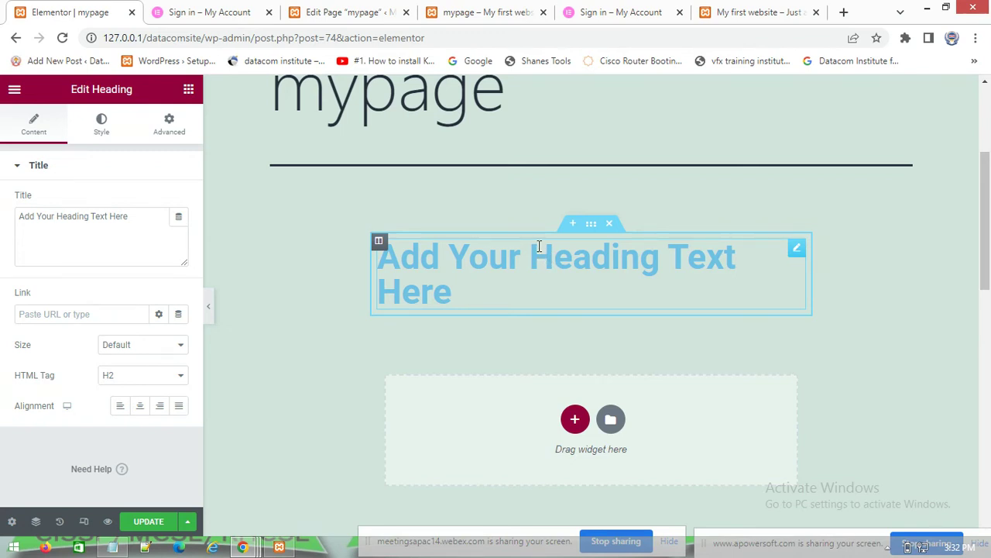
left_click(474, 296)
left_click_drag(474, 296, 385, 265)
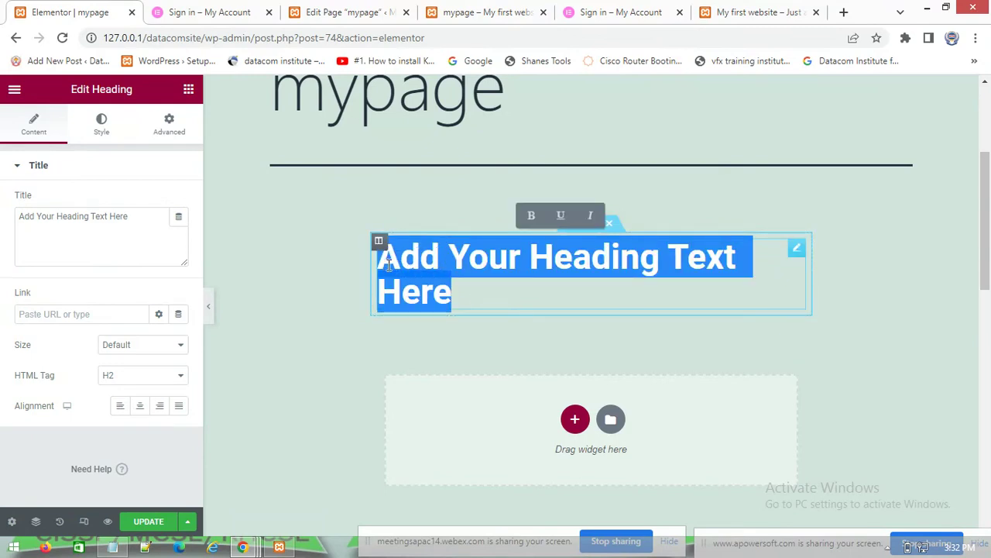
type("WElcome to our service page")
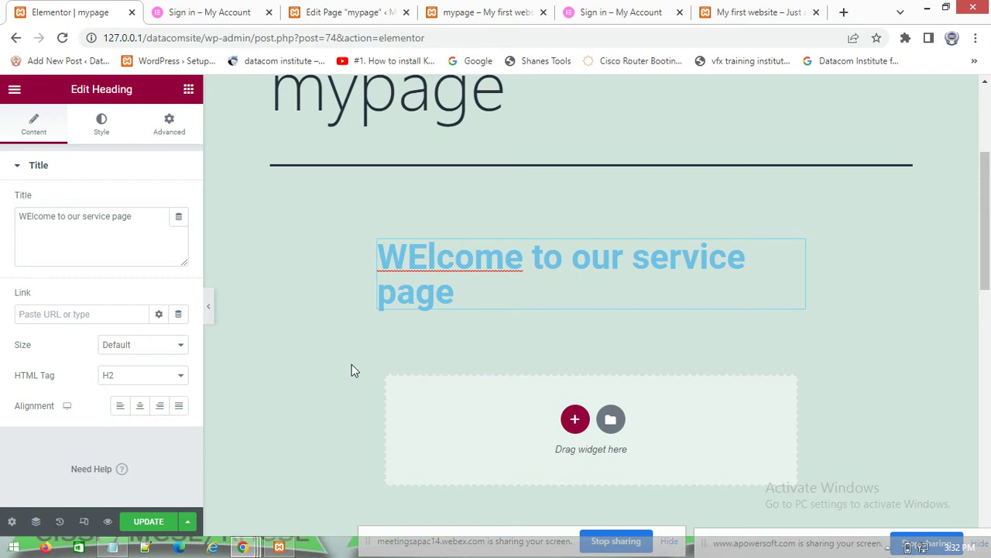
key("Up")
key("BackSpace")
type("e")
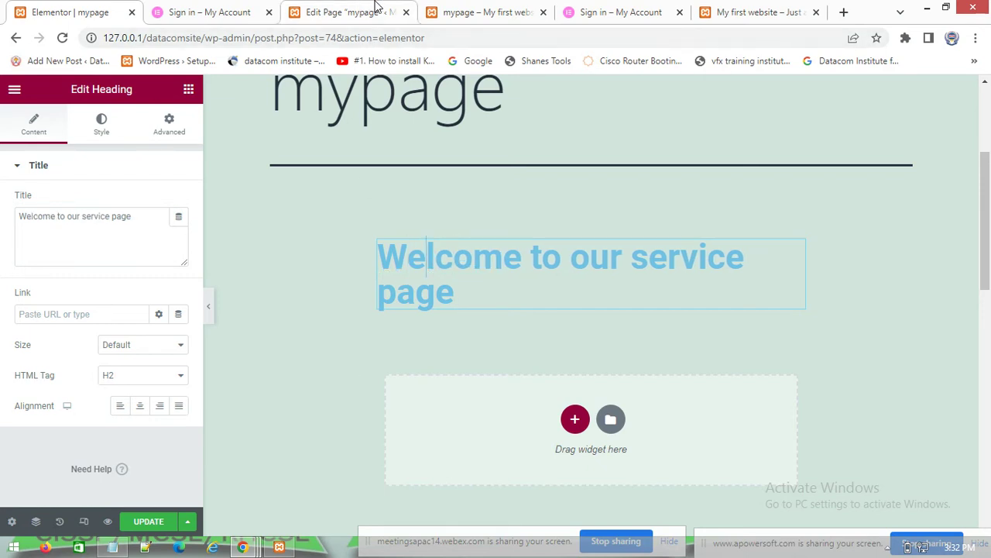
- Finish editing the heading text and update mypage to save the change
left_click(306, 355)
left_click(420, 271)
left_click(154, 522)
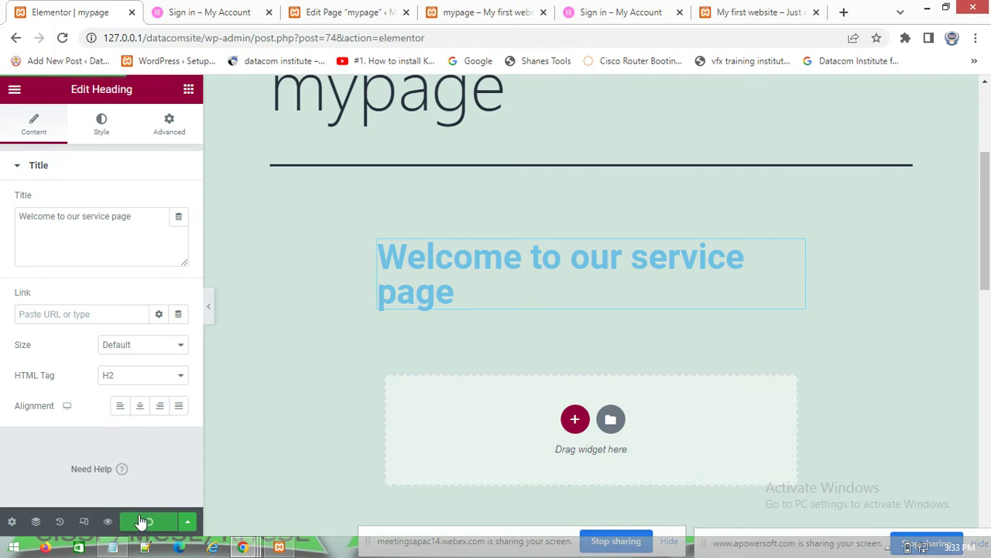
- Reload the mypage preview, check the heading on it, and return to the Elementor editor
left_click(488, 11)
right_click(543, 143)
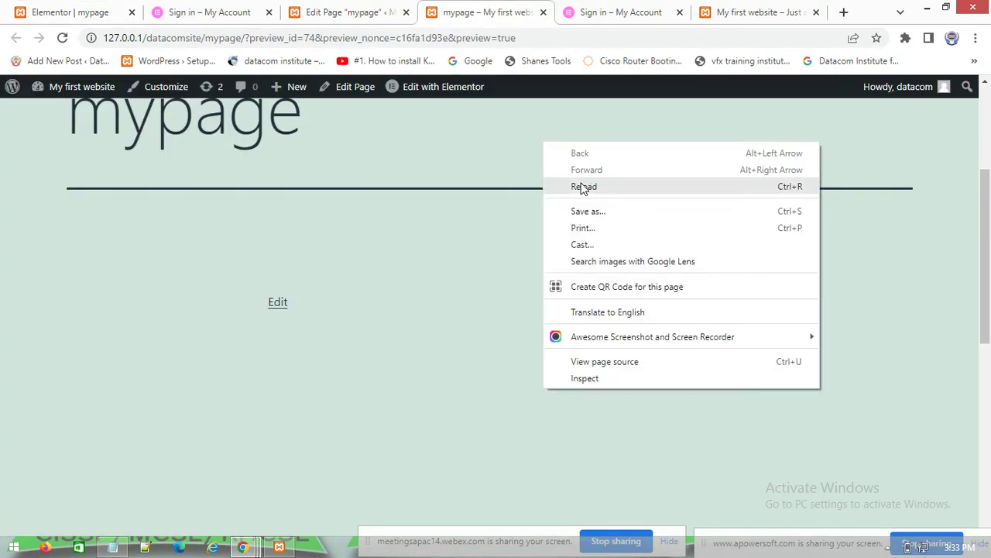
left_click(581, 187)
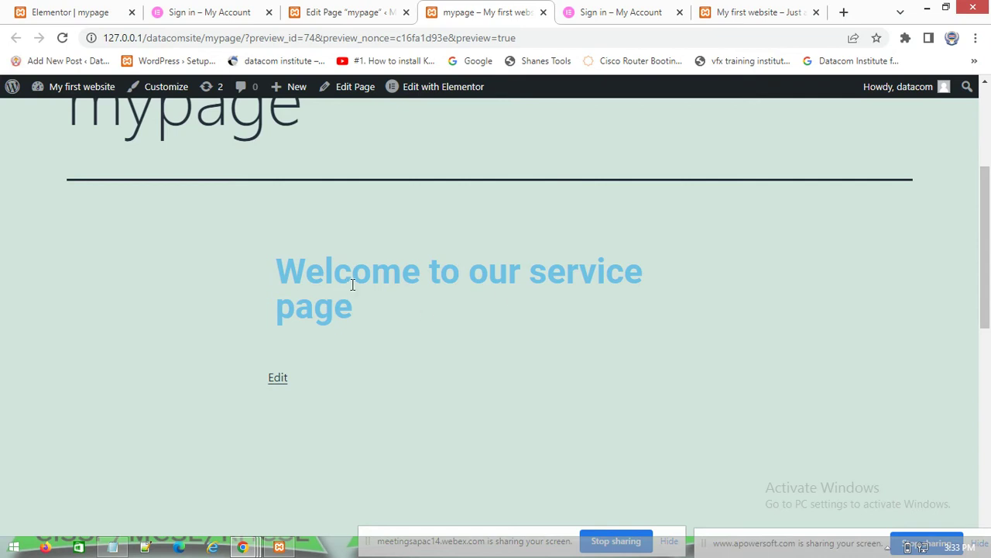
scroll(352, 284, "up", 2)
scroll(535, 418, "down", 2)
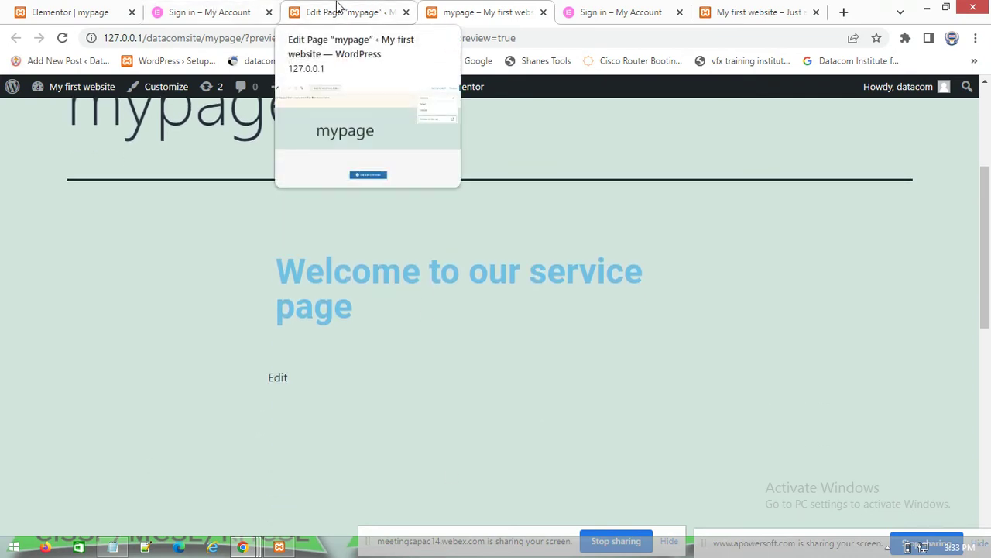
left_click(89, 6)
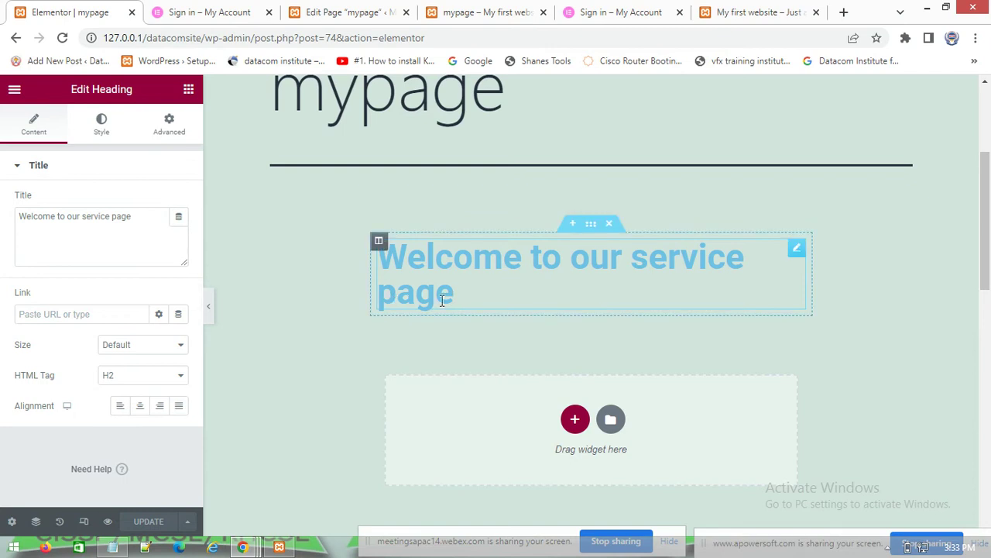
- Select the "Welcome to our service page" heading and try the Small, Large and Medium sizes on it
left_click(438, 259)
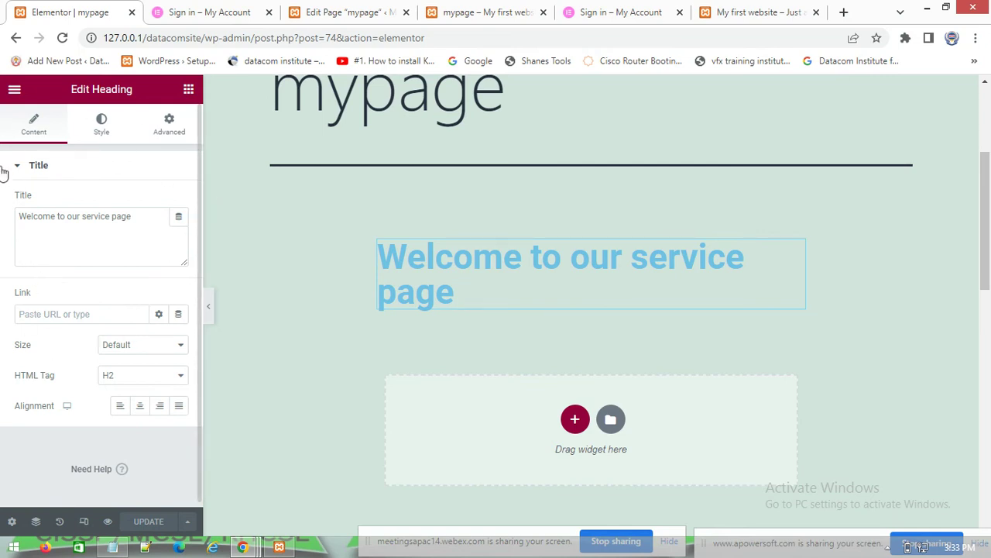
left_click_drag(19, 217, 147, 220)
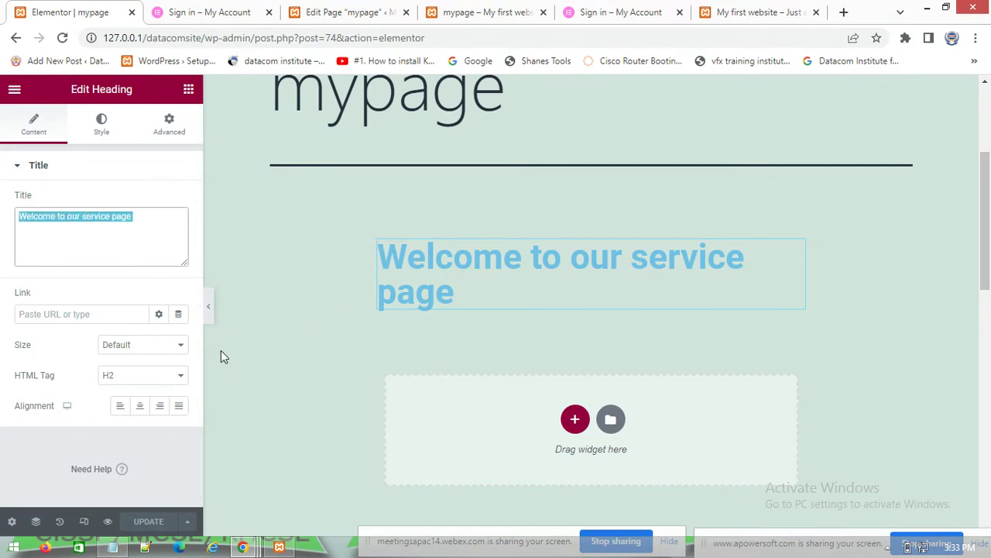
left_click(182, 348)
left_click(124, 372)
left_click(132, 348)
left_click(124, 393)
left_click(137, 348)
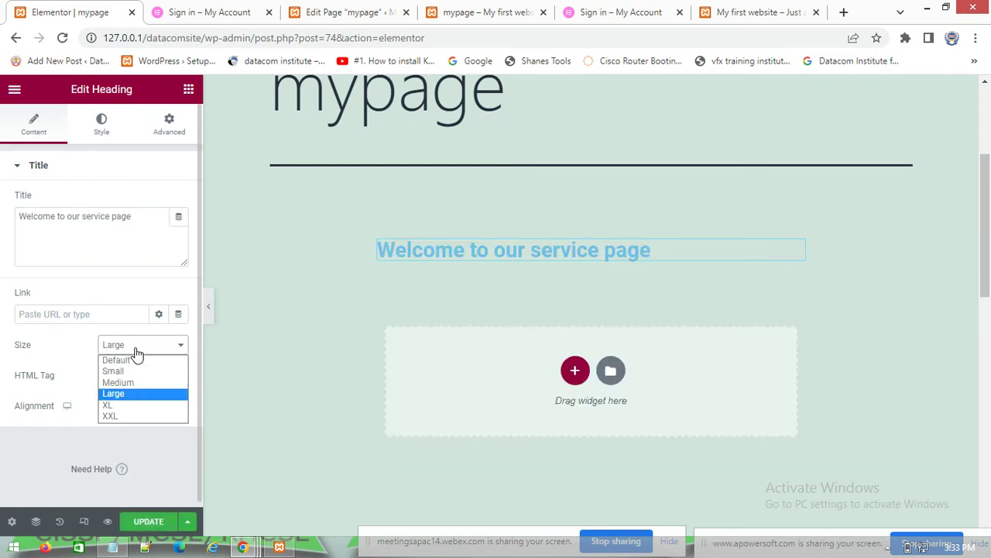
left_click(127, 383)
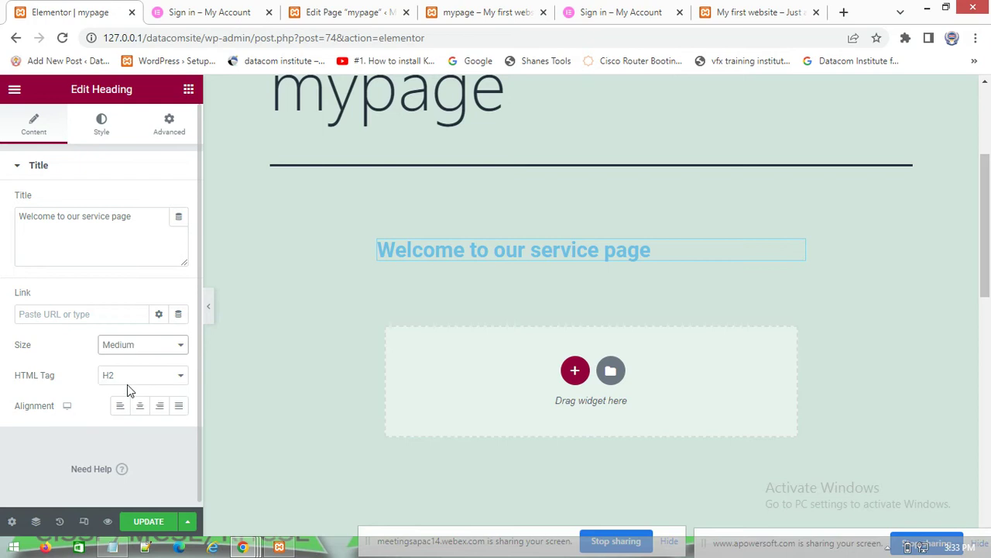
- Compare the XL and XXL sizes on the heading and set its size to XL
left_click(133, 350)
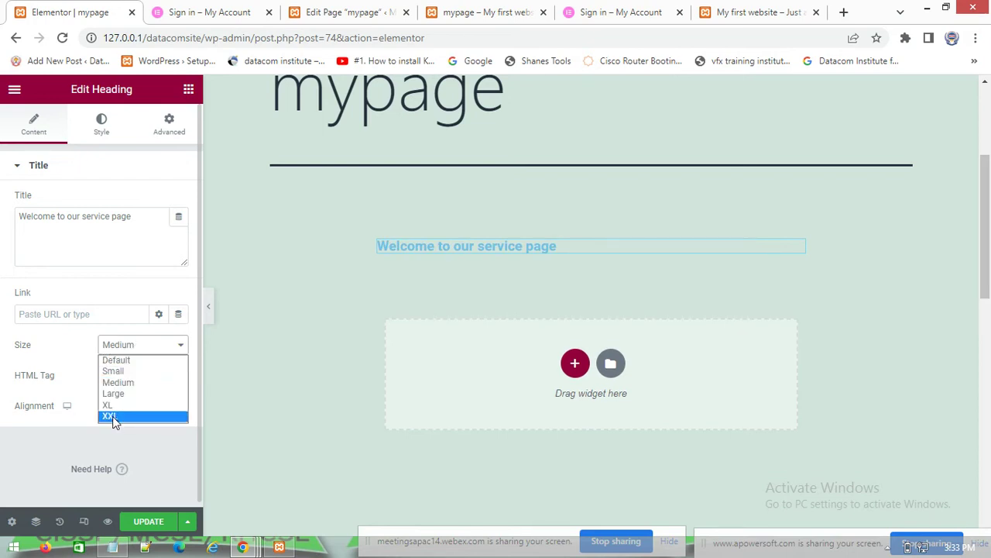
left_click(116, 404)
left_click(129, 352)
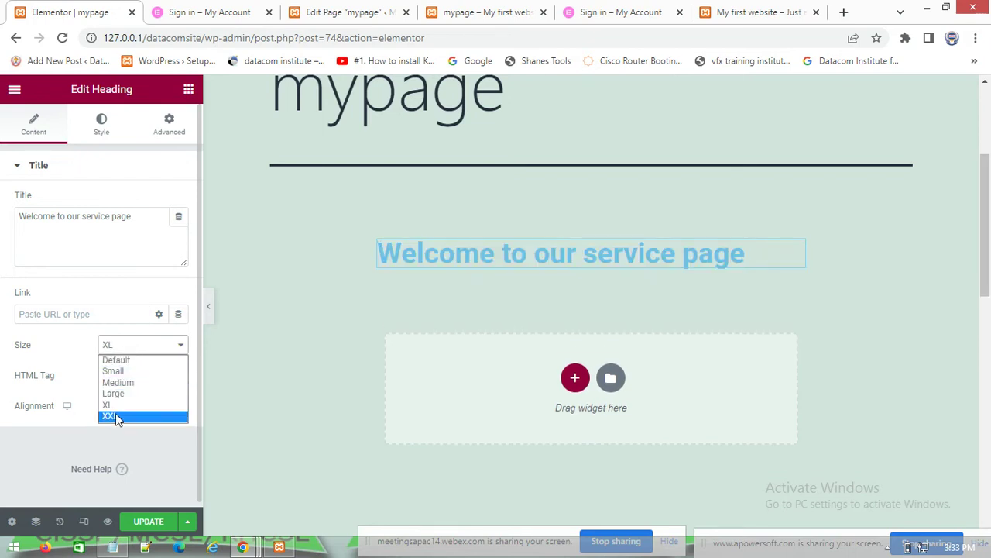
left_click(113, 416)
left_click(122, 346)
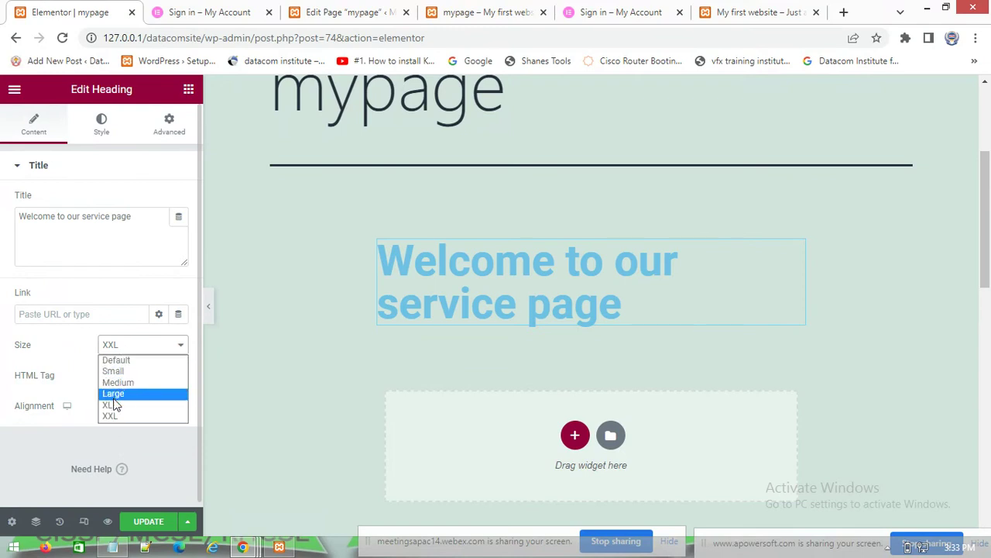
left_click(109, 404)
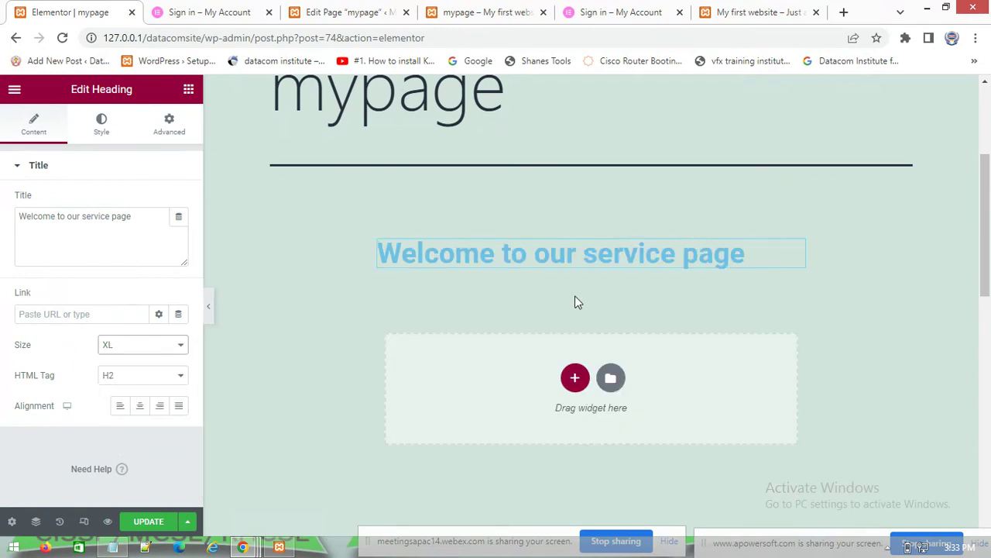
- Try the left, right and justified alignments on the heading and set it to centered
left_click(121, 409)
left_click(167, 416)
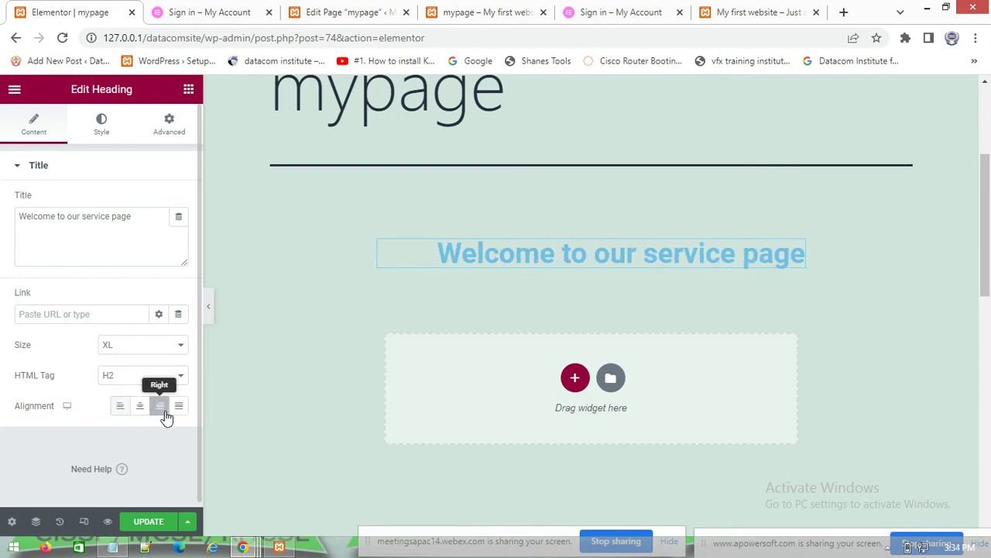
left_click(175, 414)
left_click(141, 413)
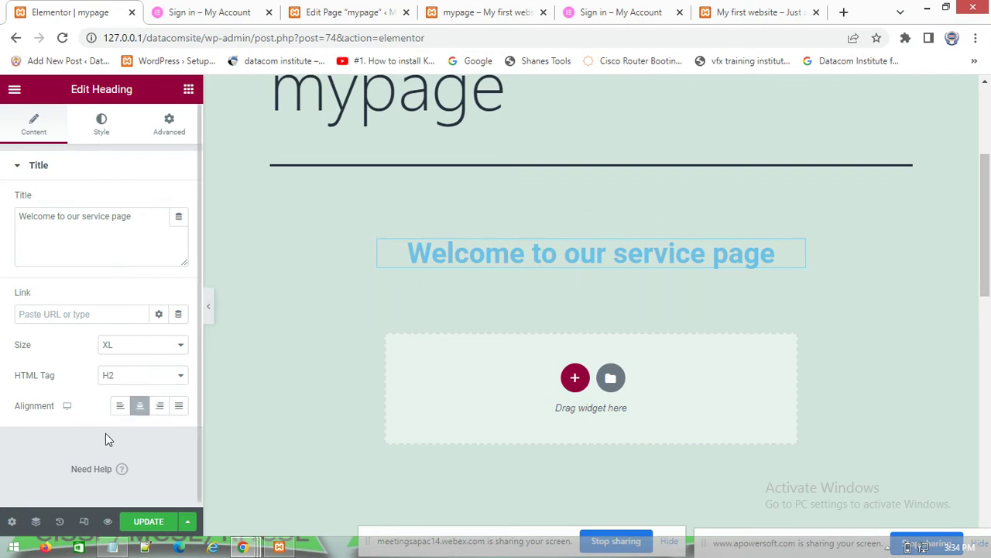
- Set the heading's text color to bright blue #00B3FF in its style settings
left_click(16, 172)
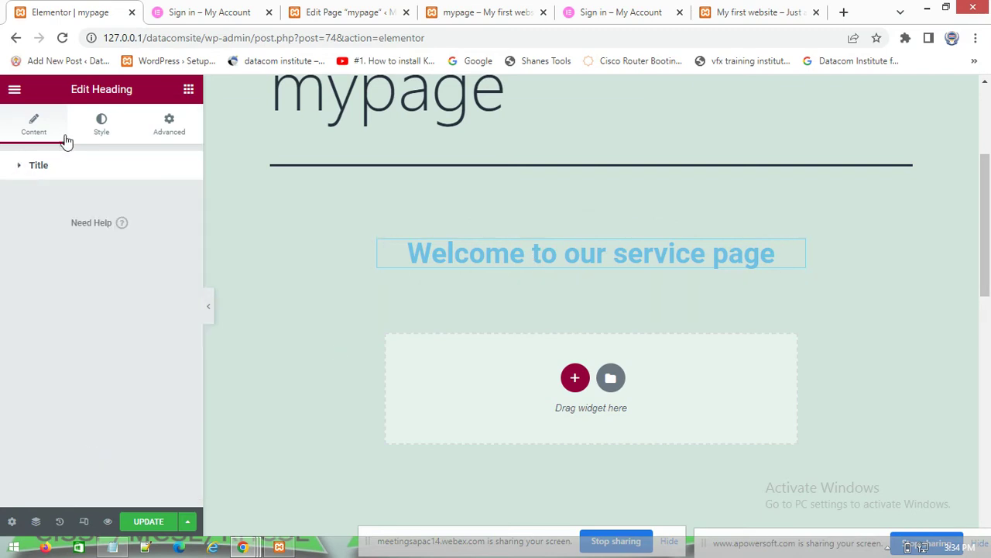
left_click(92, 132)
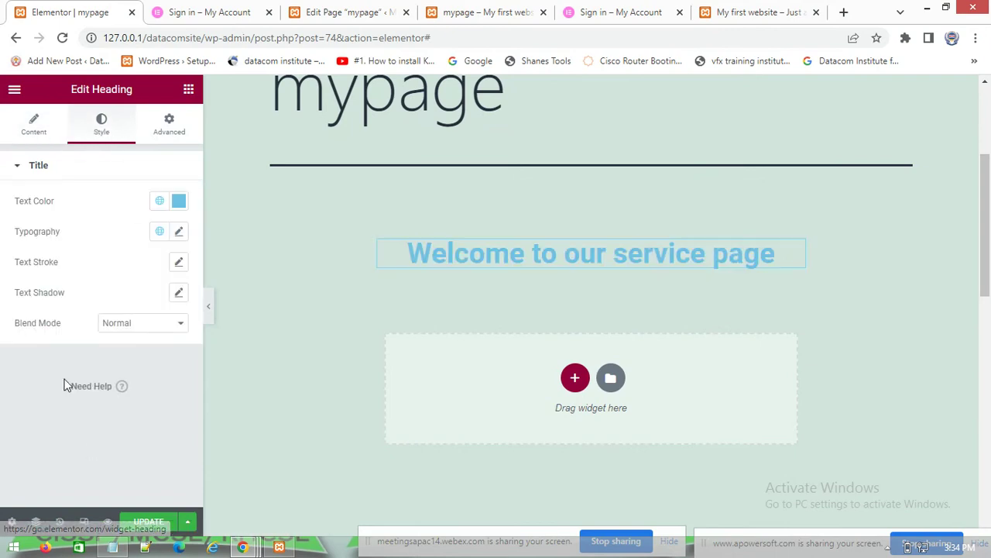
left_click(178, 201)
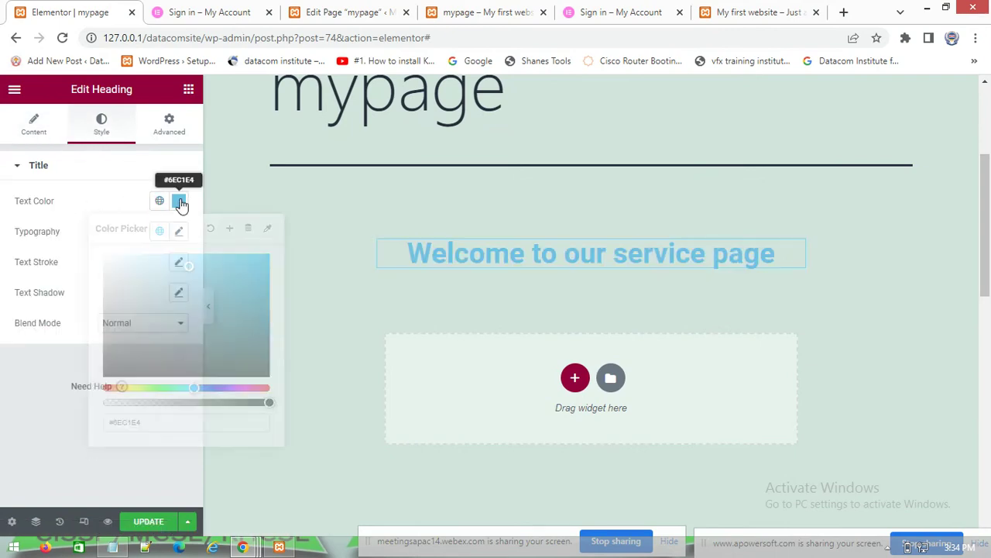
left_click(266, 256)
left_click(269, 254)
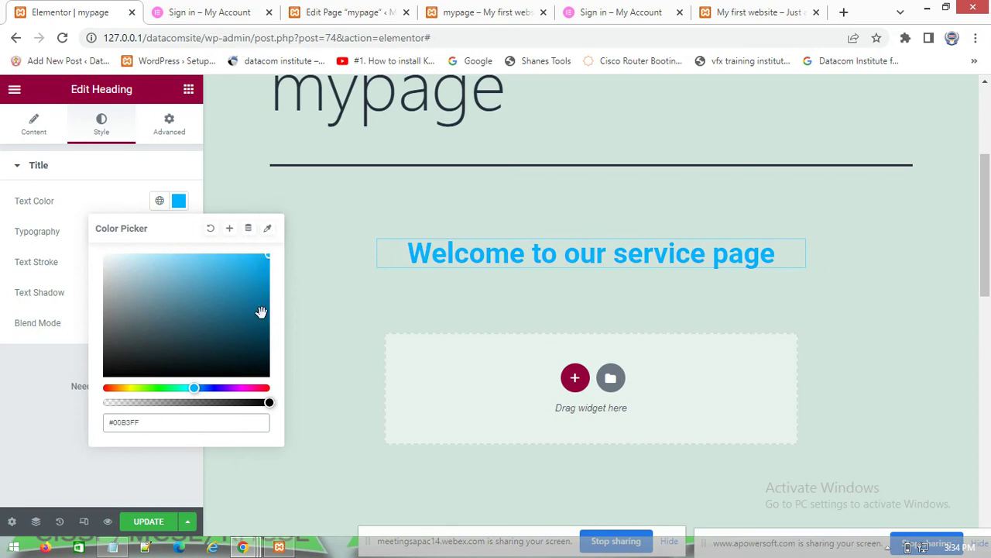
left_click(334, 246)
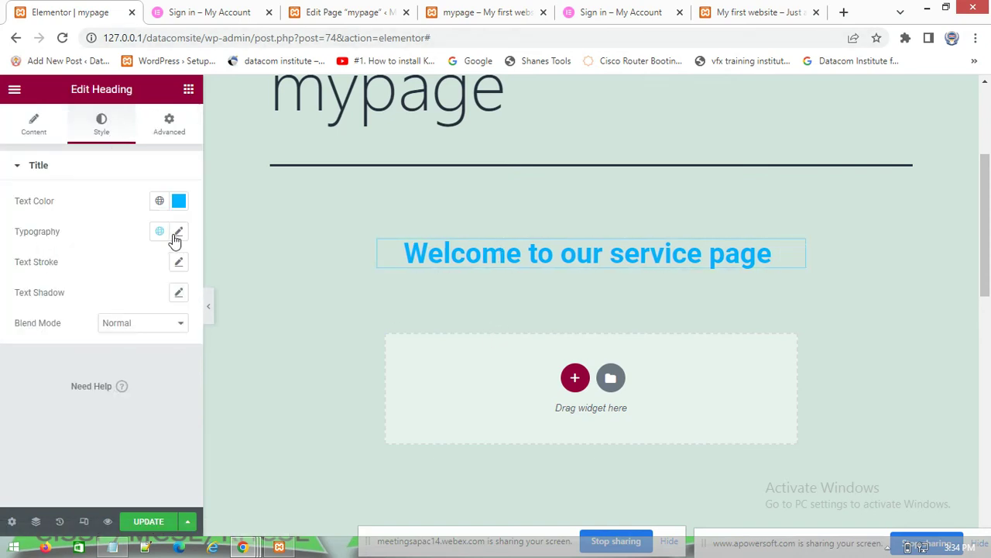
- Try the Open Sans Hebrew and Noto Naskh Arabic fonts on the heading and set its typography family to Noto Kufi Arabic
left_click(178, 235)
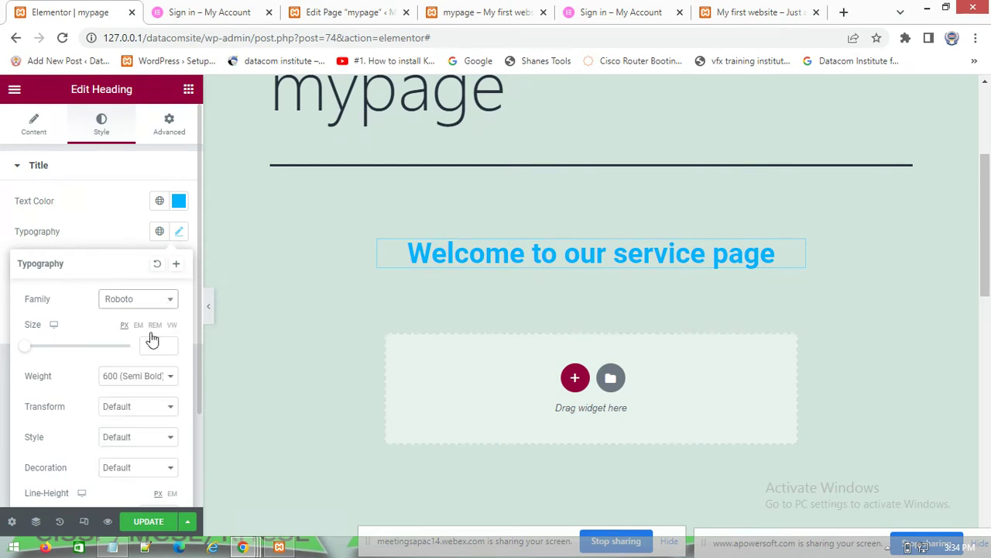
left_click(172, 304)
scroll(135, 398, "down", 2)
scroll(147, 432, "down", 2)
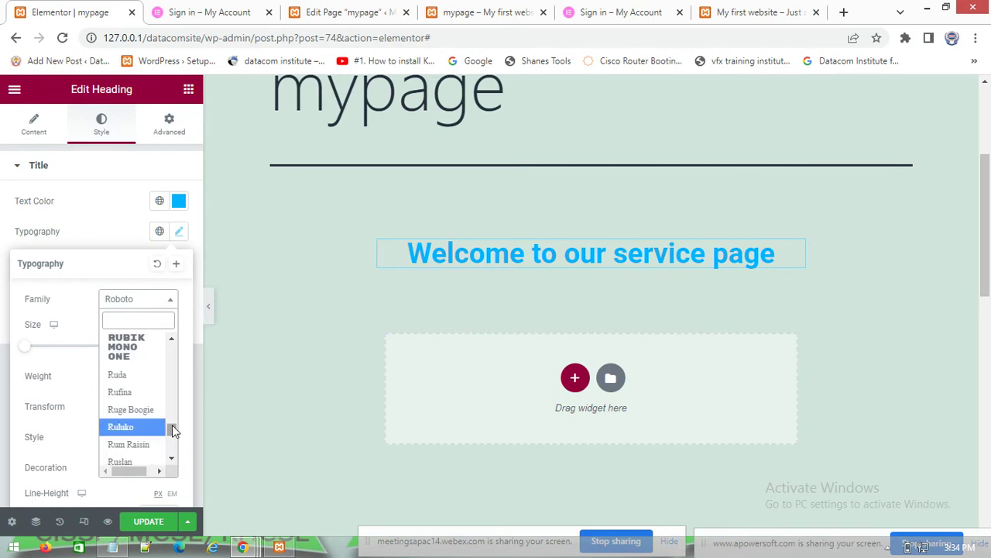
left_click_drag(169, 436, 172, 422)
left_click(133, 416)
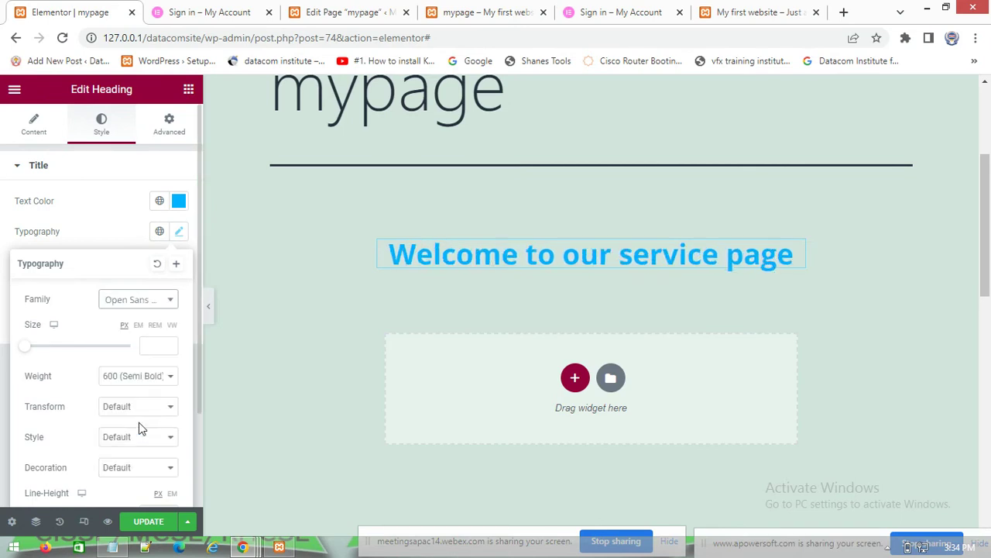
left_click(172, 302)
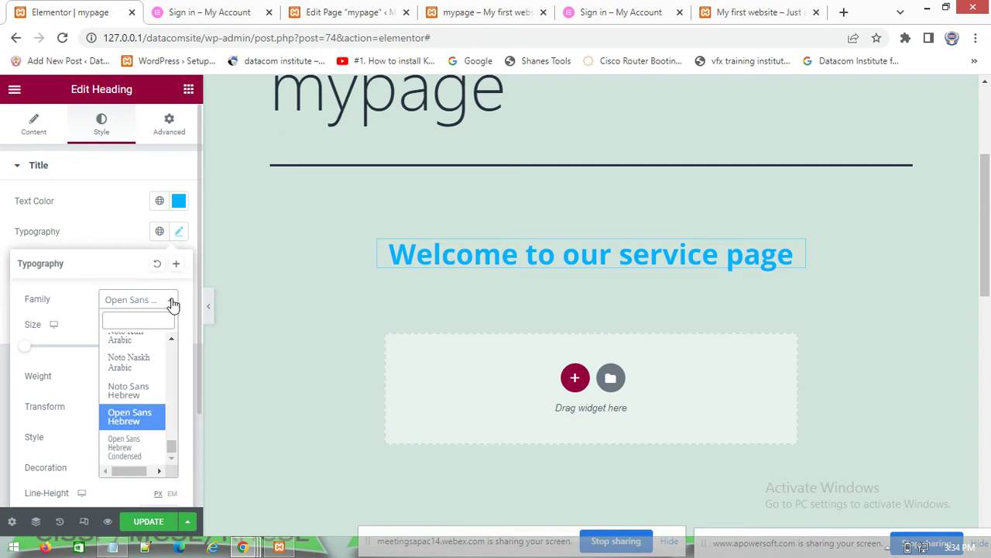
left_click(140, 362)
left_click(170, 302)
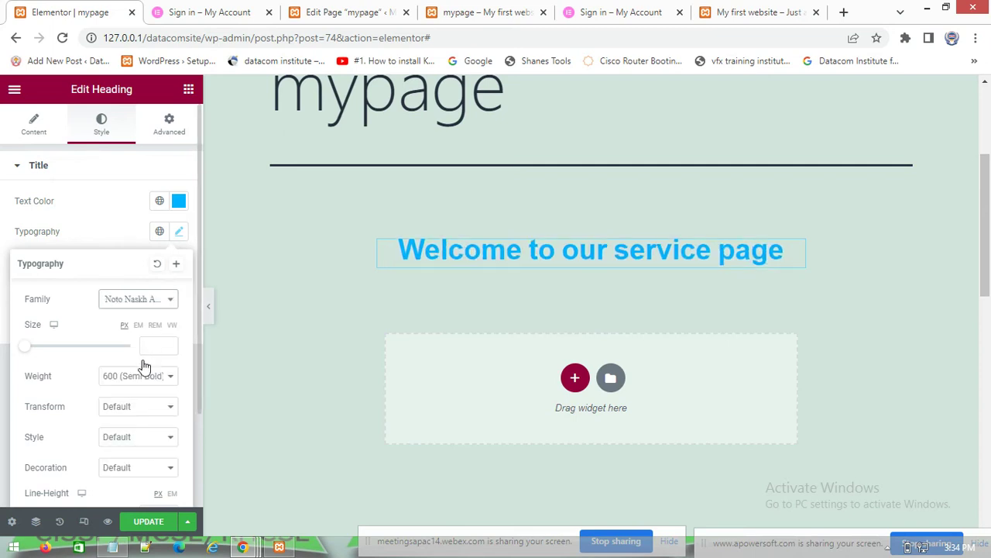
left_click(135, 367)
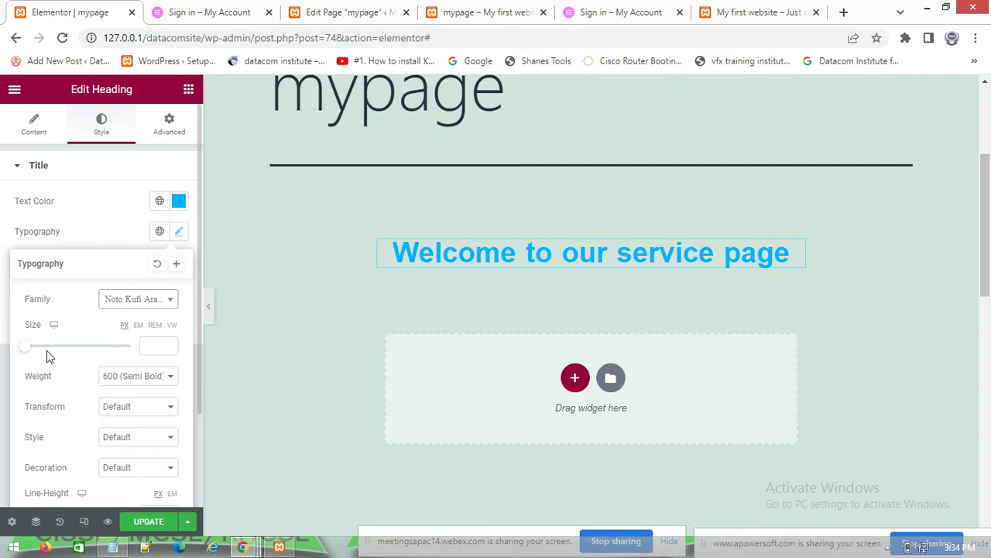
- Set the heading's font size to 39 px and, after trying 100 (Thin) and 200 (Extra Light), its weight to 700 (Bold)
mouse_move(24, 347)
left_mouse_down()
mouse_move(51, 352)
mouse_move(39, 351)
left_mouse_up()
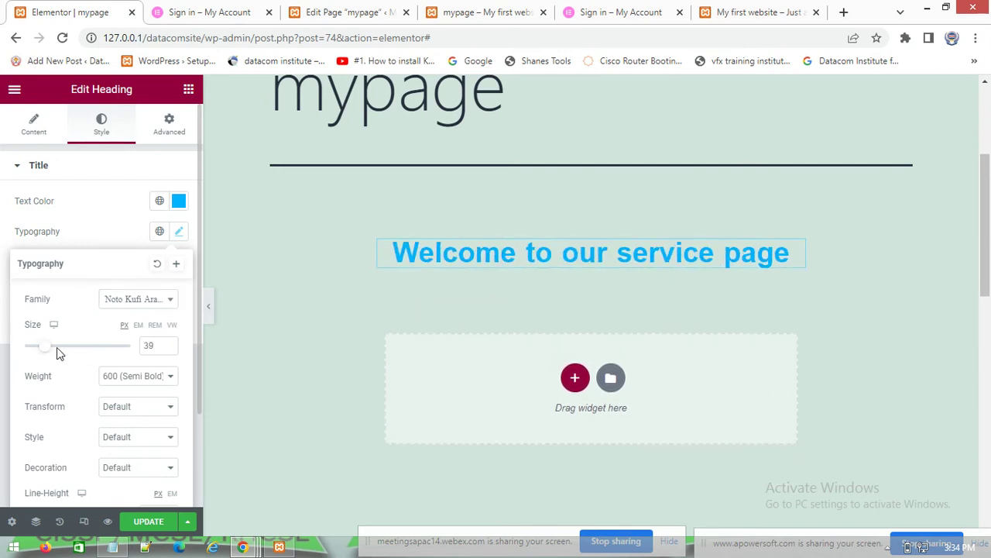
left_click(162, 380)
left_click(151, 392)
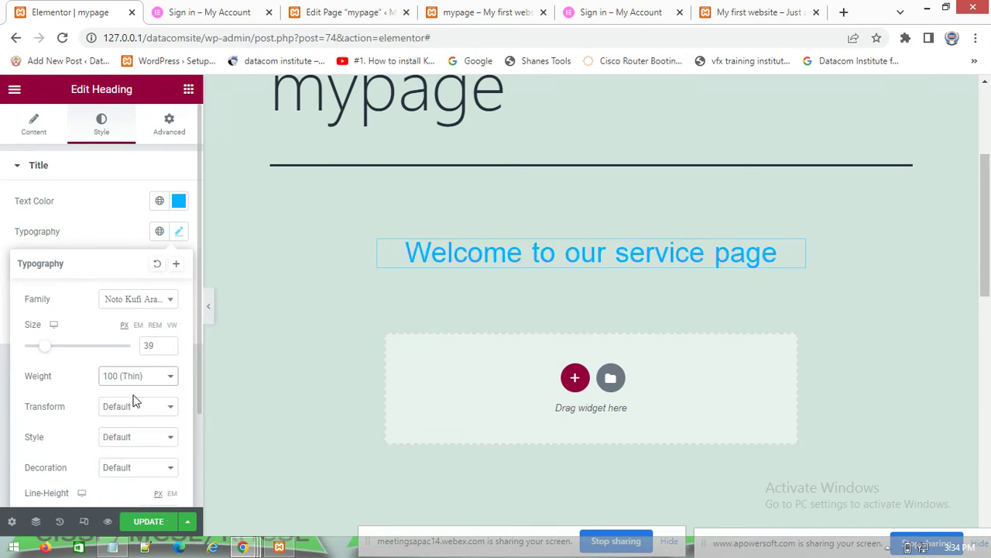
left_click(172, 380)
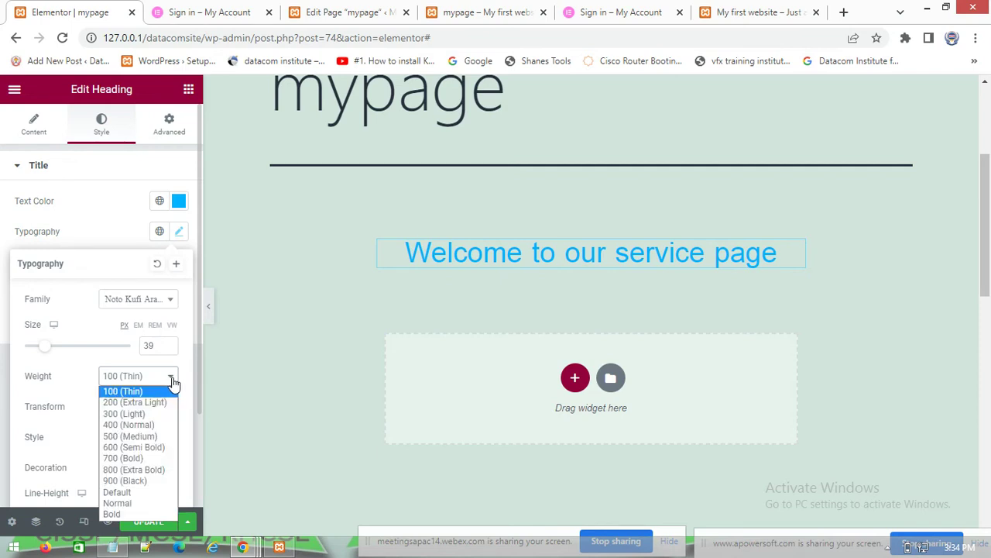
left_click(151, 404)
left_click(171, 380)
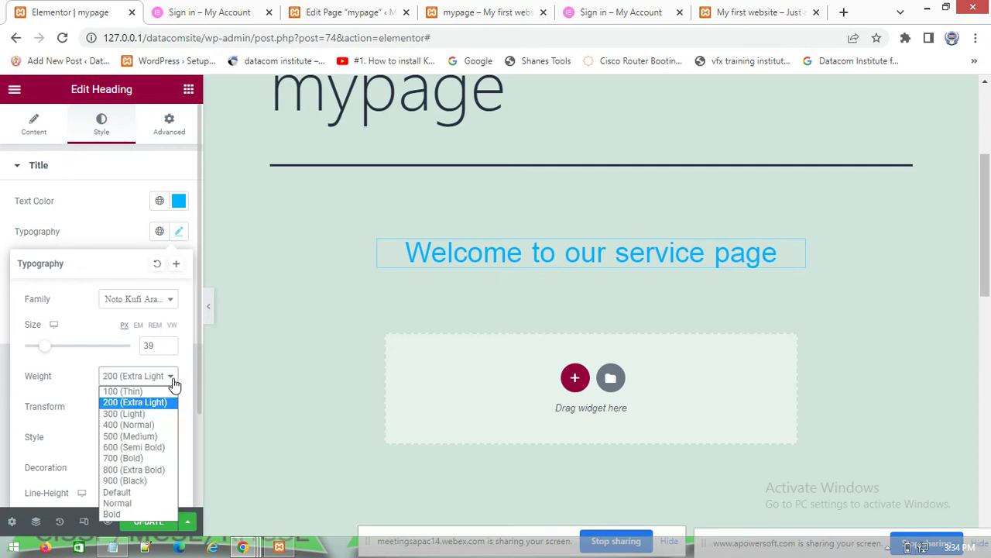
left_click(124, 465)
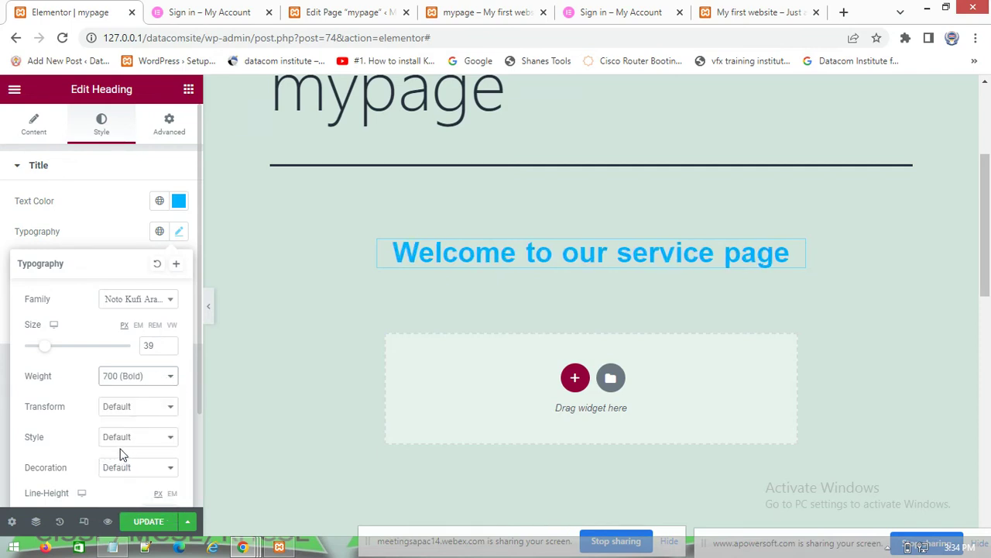
- Try the Uppercase transform on the heading text and set it back to Default
left_click(142, 415)
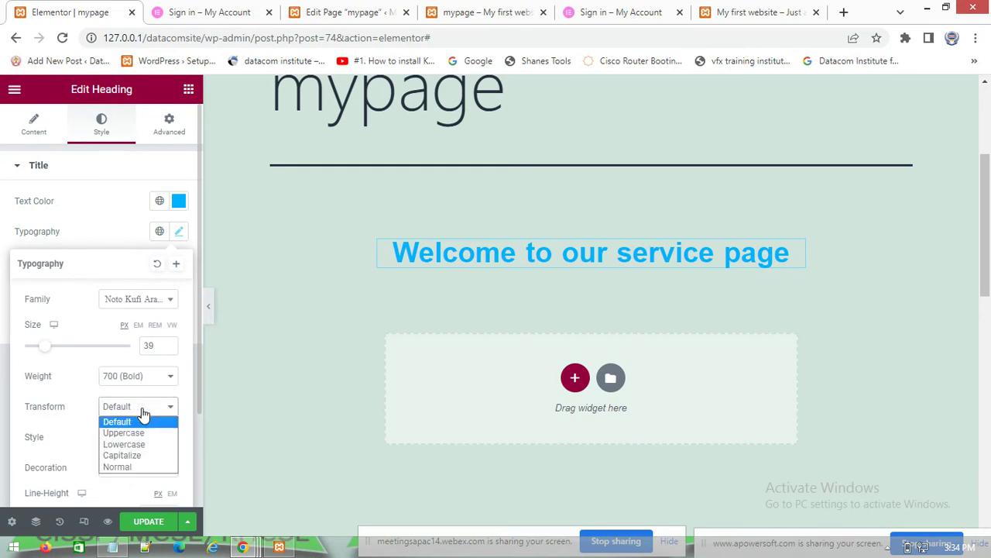
left_click(127, 432)
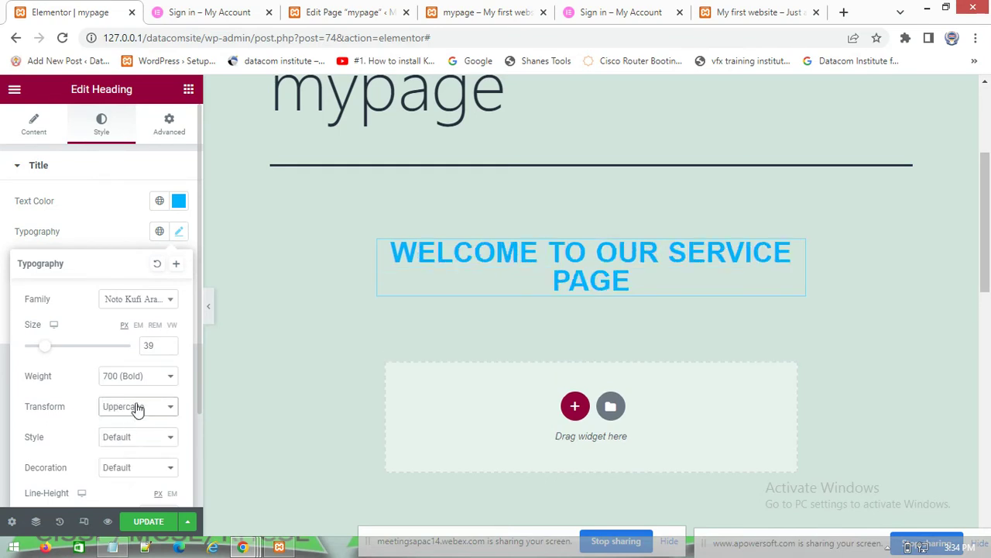
left_click(137, 409)
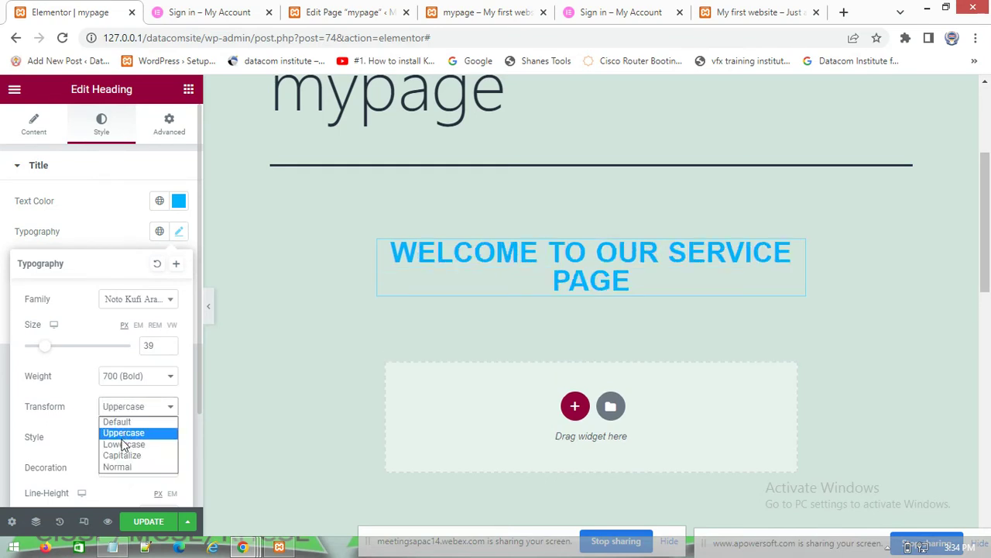
left_click(122, 422)
- Try the Italic and Oblique font styles on the heading and set the style back to Default
left_click(131, 443)
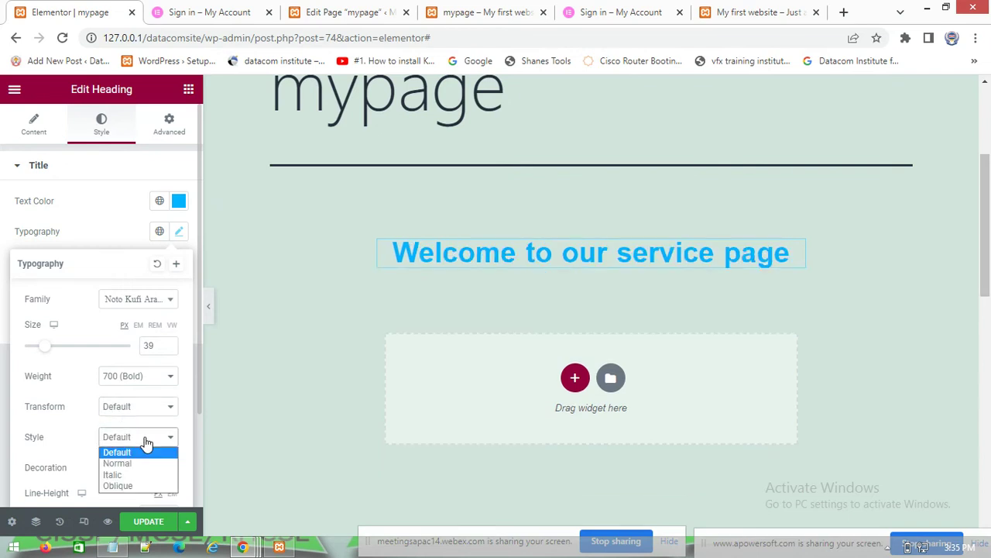
left_click(124, 473)
left_click(131, 441)
left_click(124, 487)
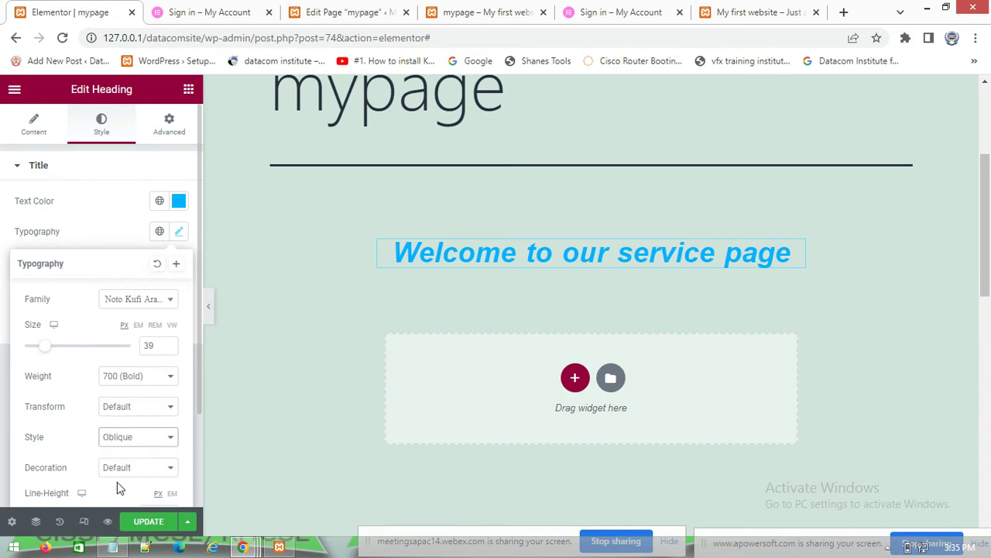
left_click(130, 443)
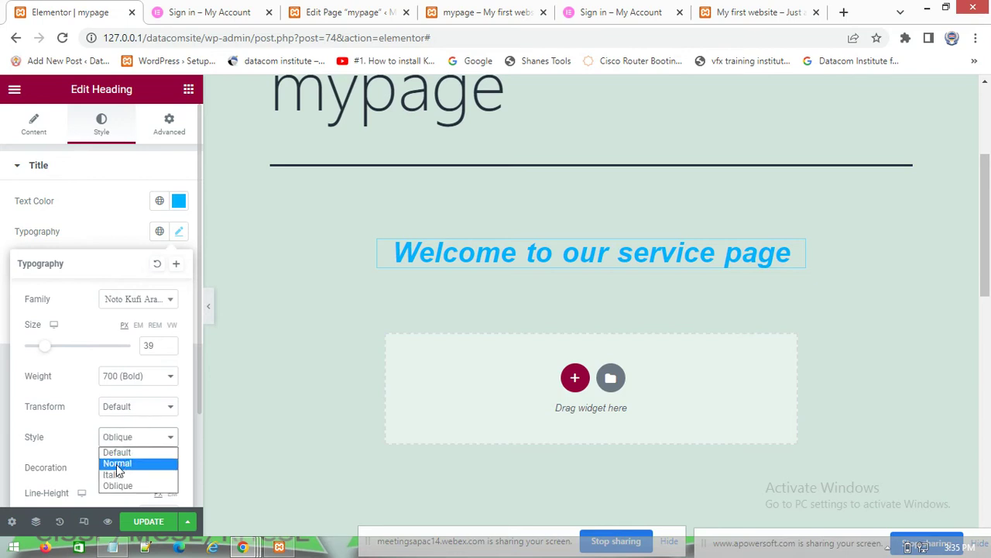
left_click(116, 451)
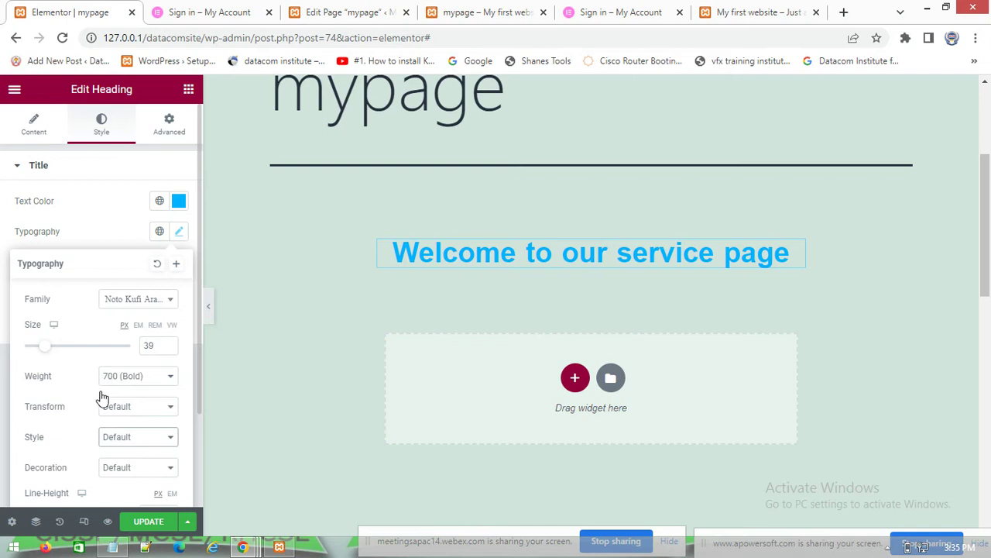
- Try the Underline, Overline, Line Through and None decorations on the heading and set the decoration back to Default
scroll(89, 402, "down", 2)
left_click(127, 354)
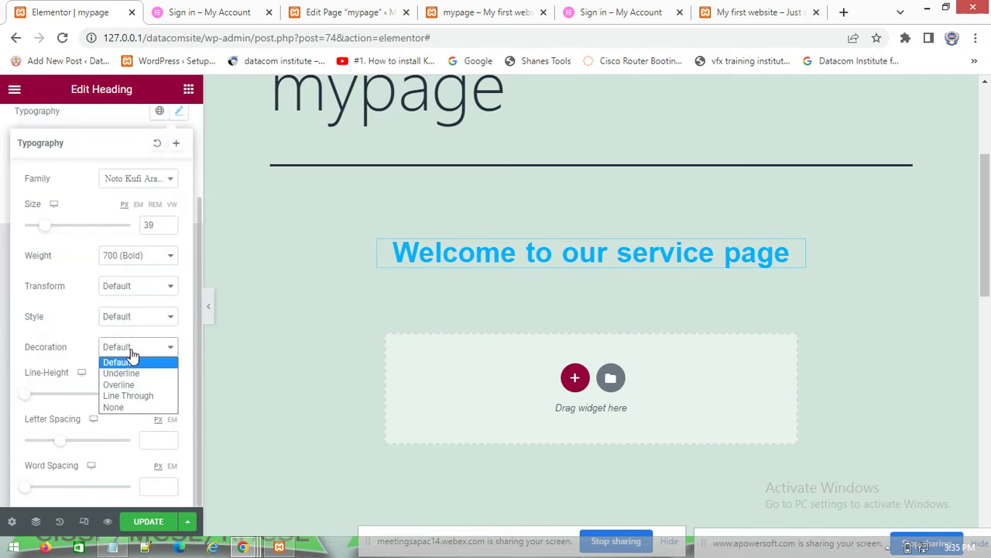
left_click(126, 377)
left_click(134, 356)
left_click(130, 385)
left_click(132, 355)
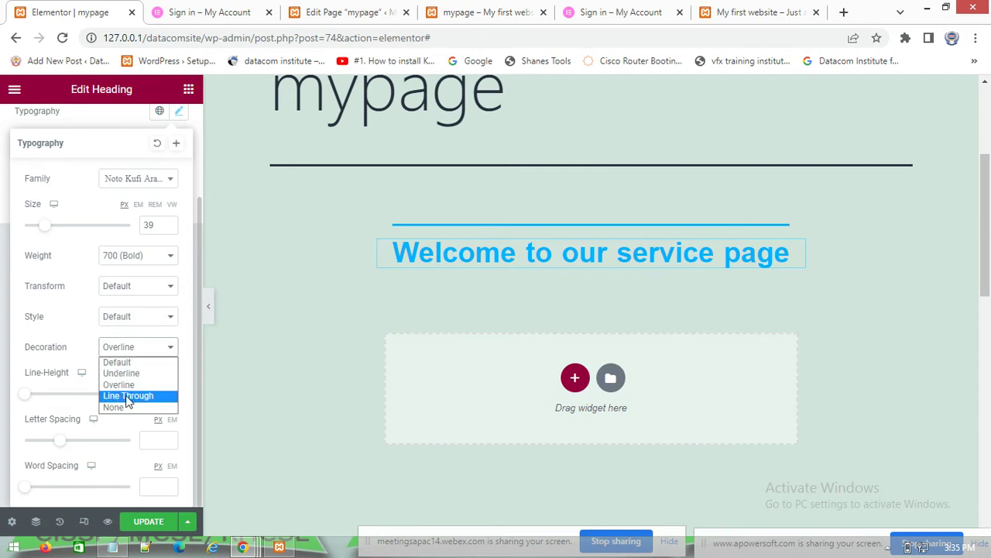
left_click(128, 395)
left_click(130, 354)
left_click(123, 413)
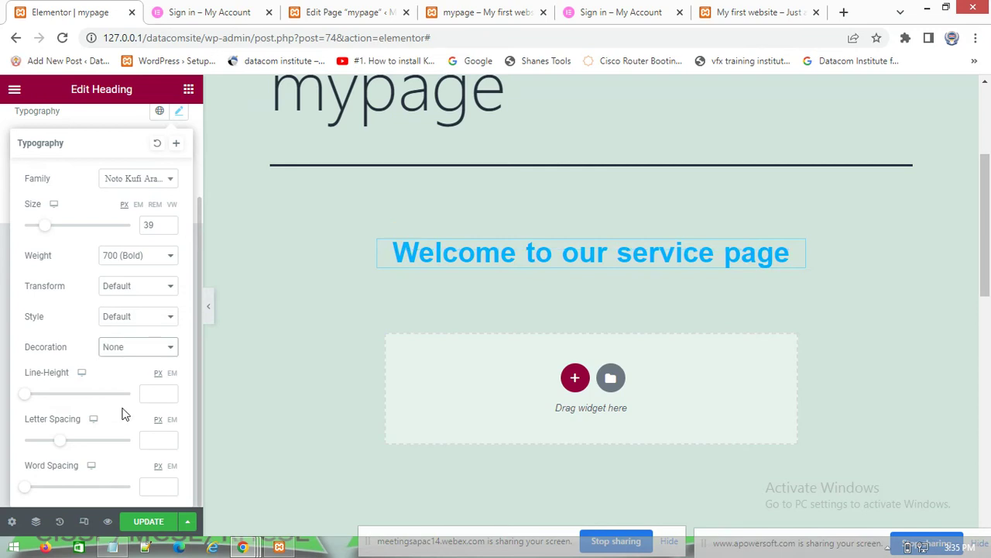
left_click(131, 354)
left_click(133, 360)
- Set the heading's line height to 76 px, letter spacing to -0.3 px and word spacing to 3 px
left_click_drag(24, 400, 106, 392)
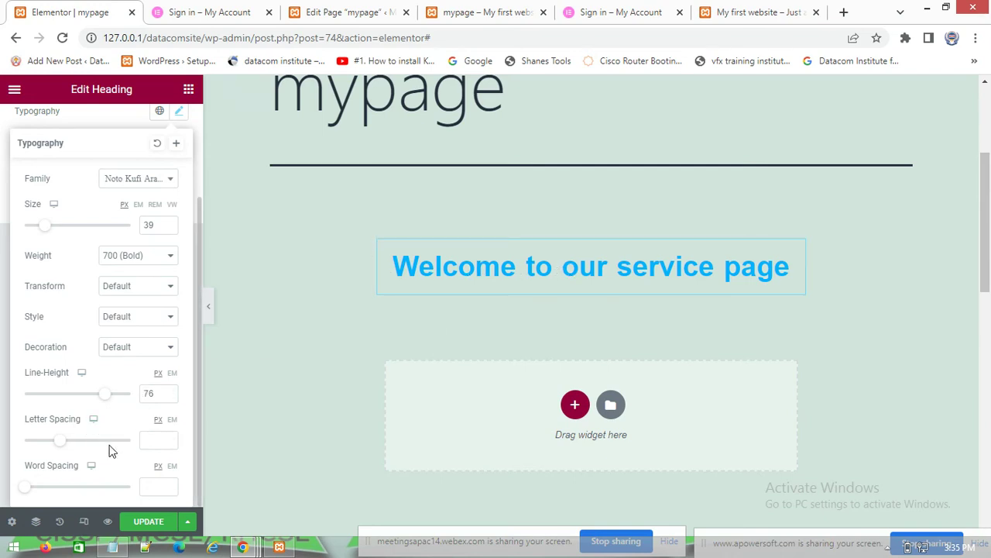
mouse_move(58, 446)
left_mouse_down()
mouse_move(69, 443)
mouse_move(55, 448)
left_mouse_up()
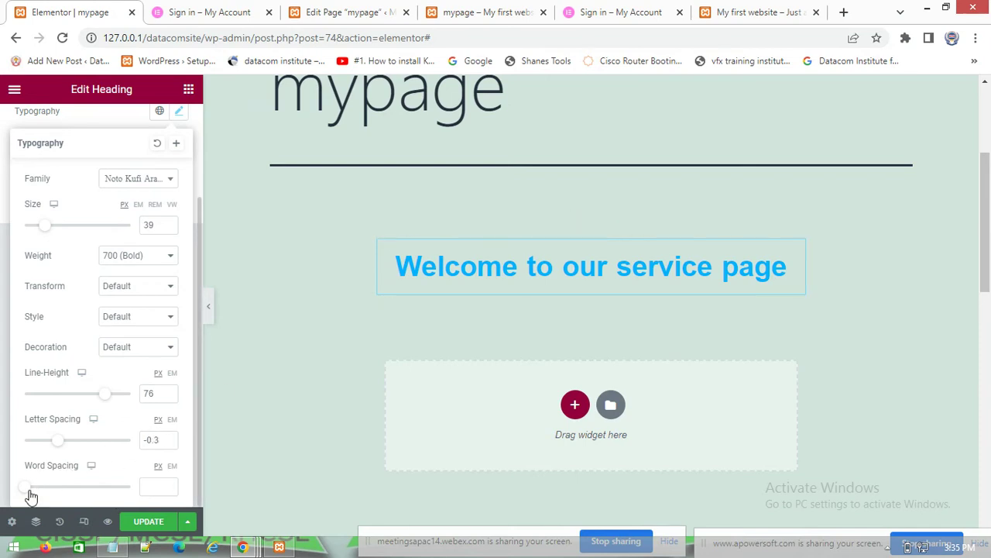
mouse_move(27, 493)
left_mouse_down()
mouse_move(42, 493)
mouse_move(33, 492)
left_mouse_up()
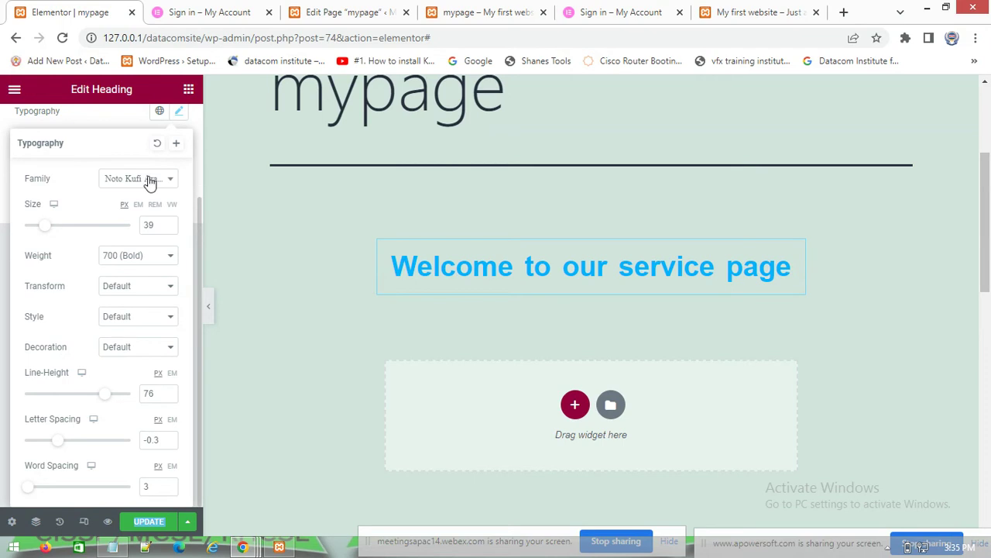
scroll(116, 194, "up", 2)
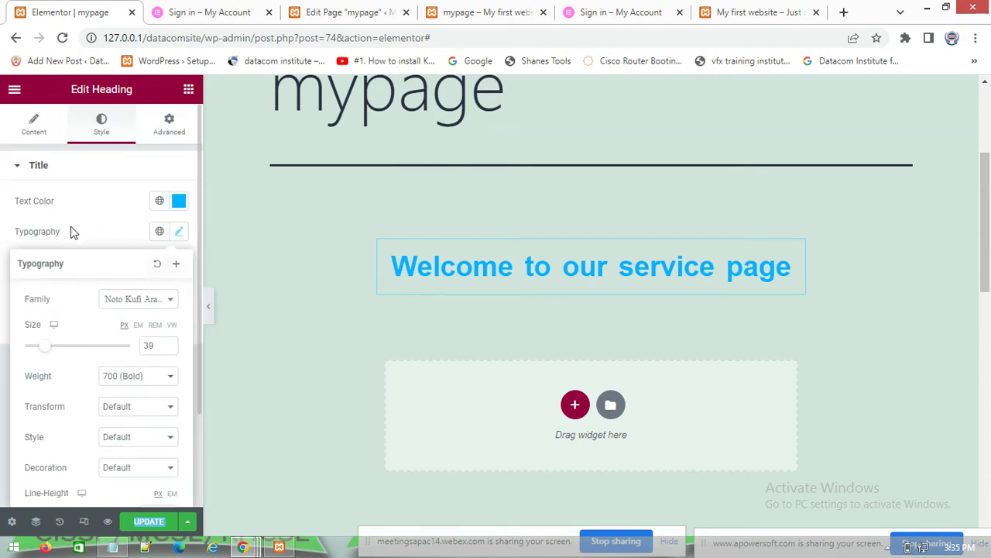
left_click(179, 232)
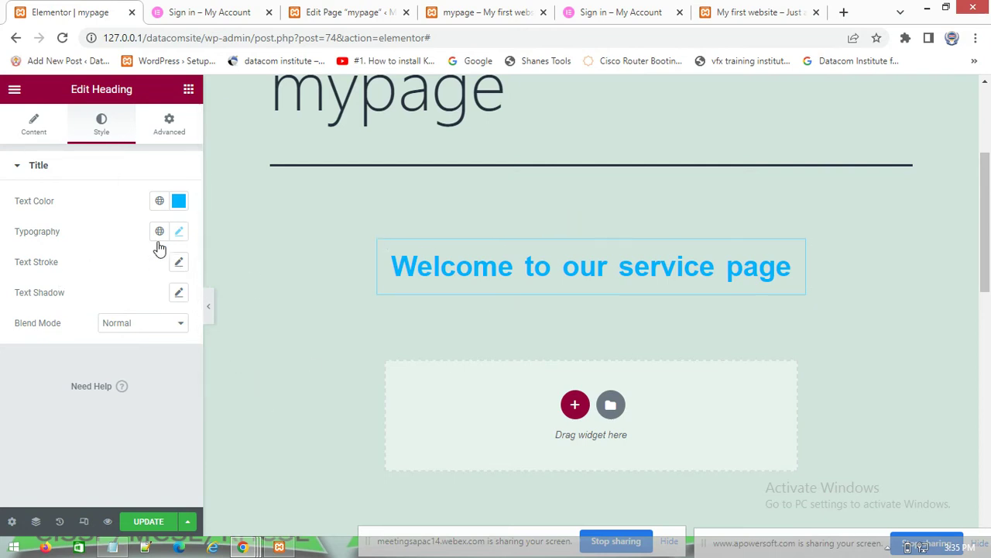
- Give the heading a 1 px text stroke and, after trying several colors, set the stroke color to #5AB2C1
left_click(180, 265)
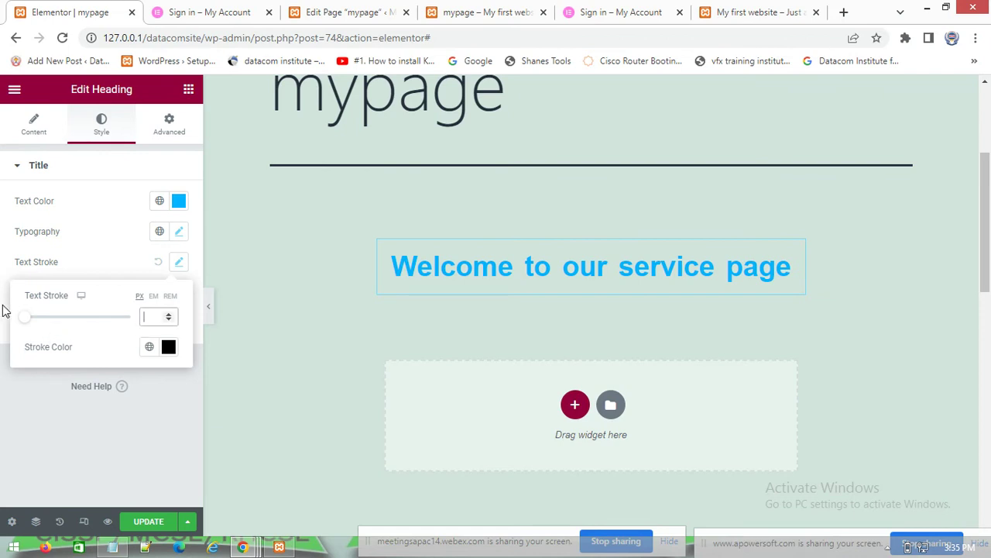
left_click_drag(26, 322, 31, 321)
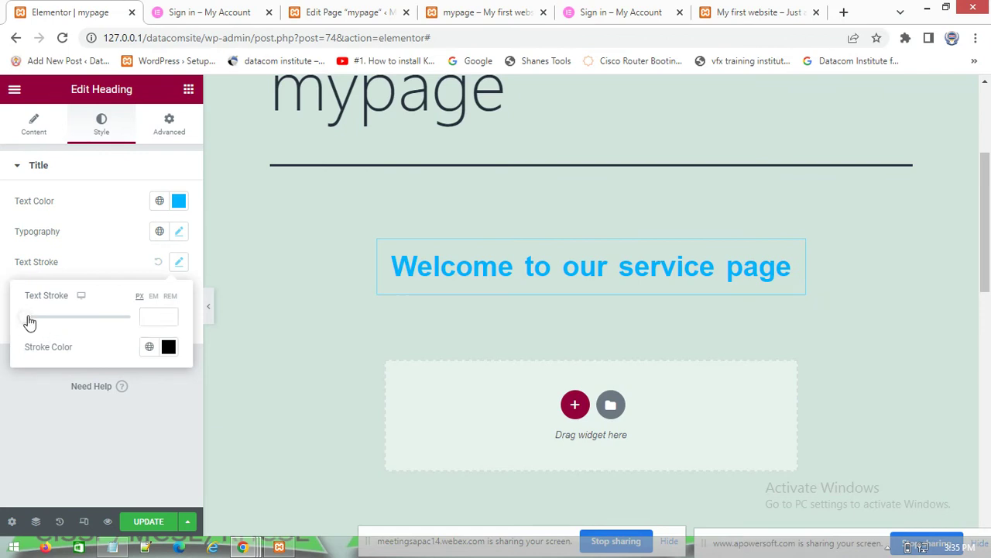
left_click(169, 346)
left_click(217, 166)
left_click(257, 157)
left_click(238, 187)
left_click(194, 276)
left_click(181, 225)
left_click(179, 276)
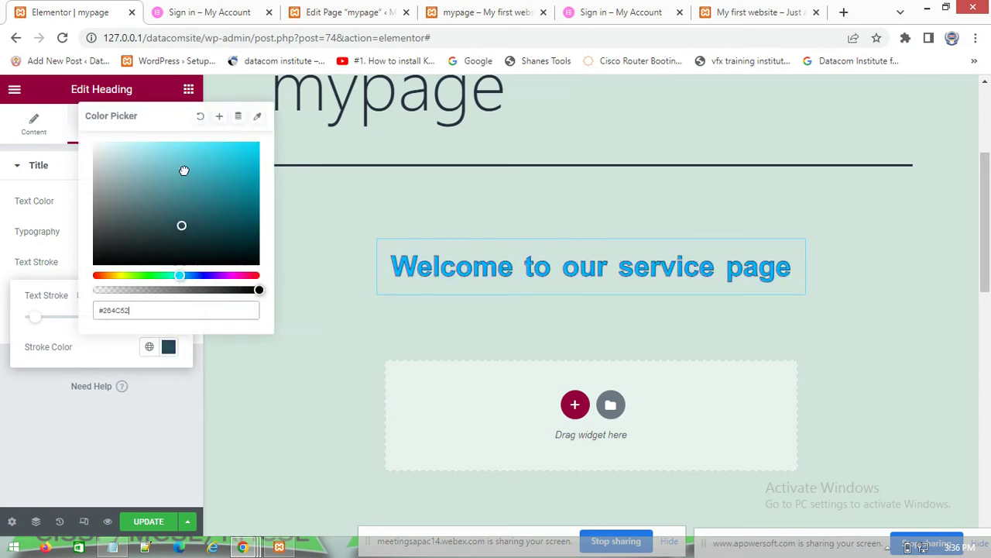
left_click(155, 150)
left_click(181, 171)
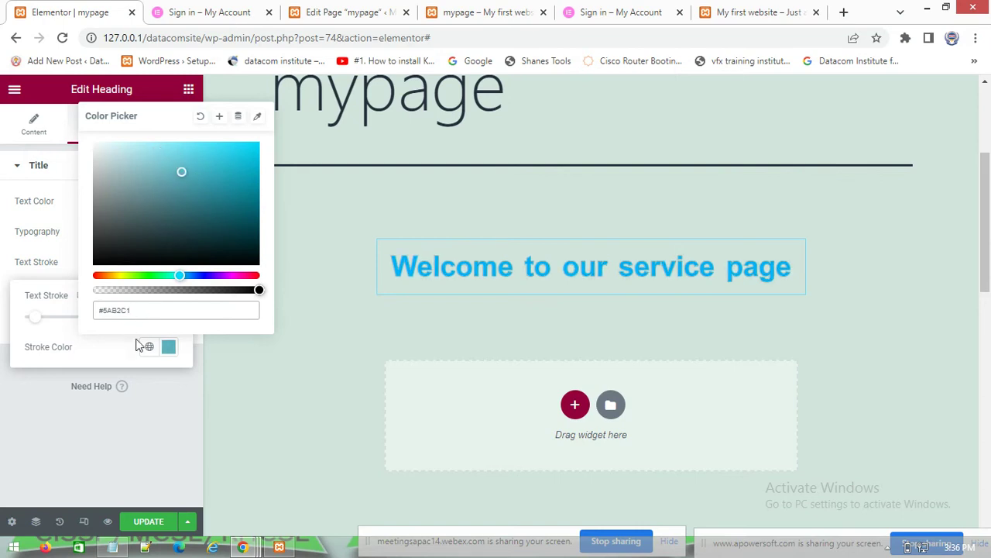
left_click(251, 401)
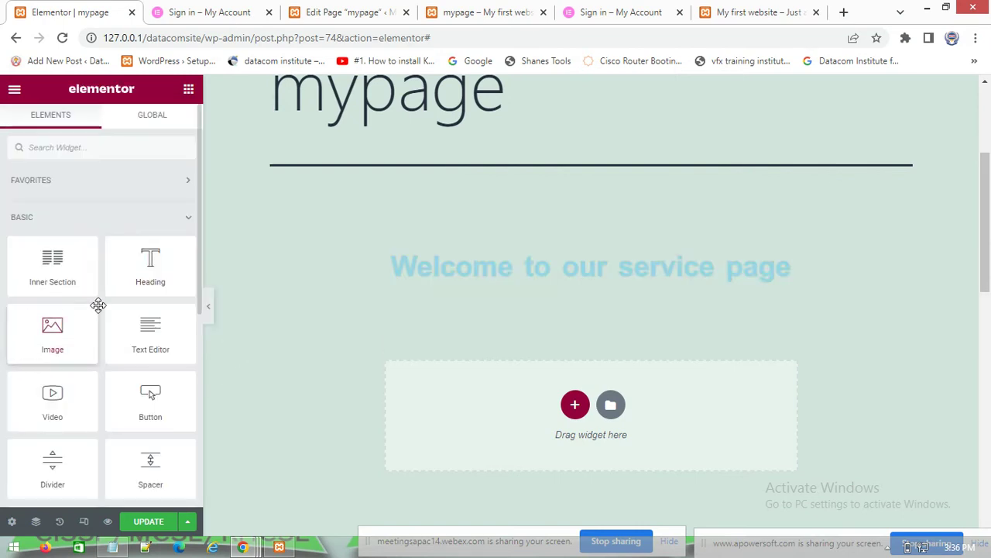
- Increase the heading's text stroke width to 7 px
left_click(529, 265)
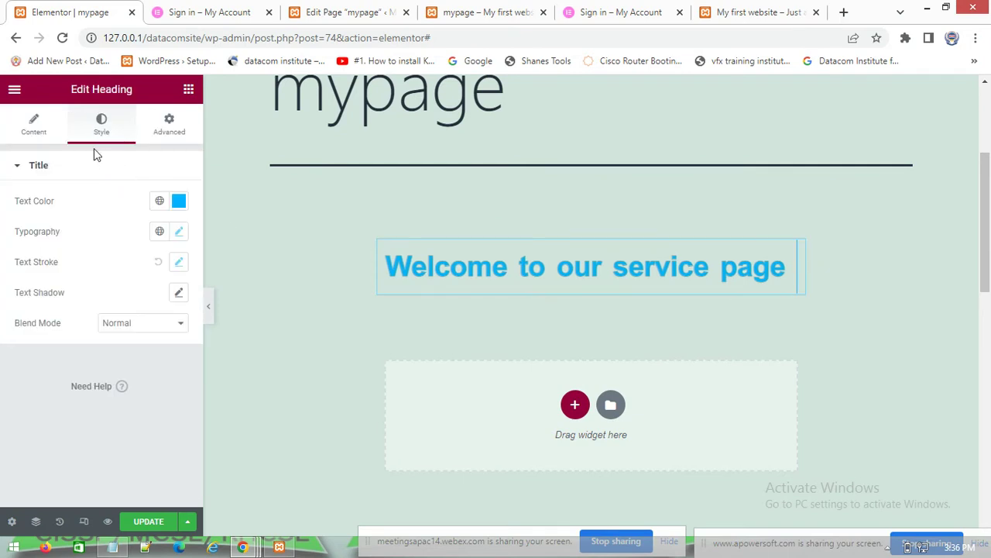
left_click(177, 265)
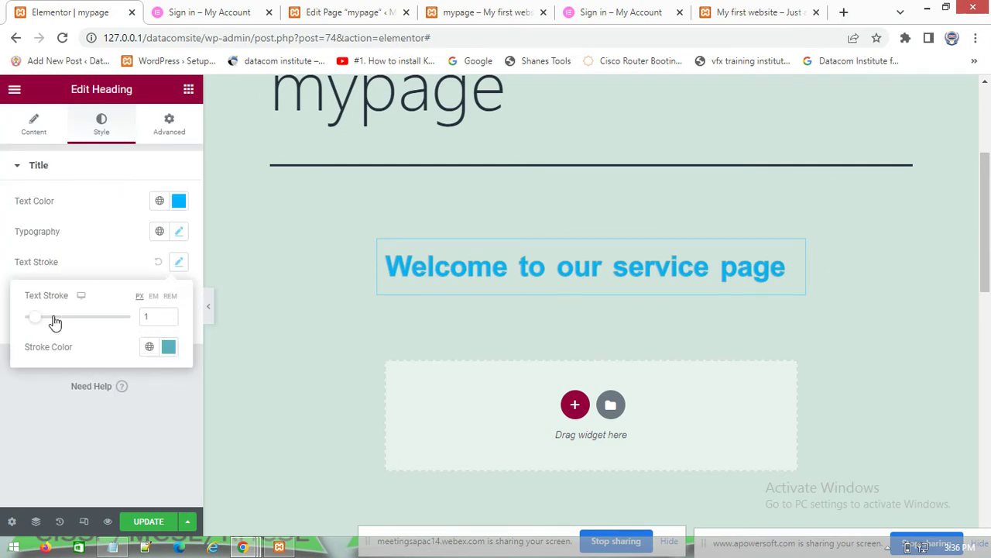
left_click(55, 319)
mouse_move(75, 324)
left_mouse_down()
mouse_move(113, 325)
mouse_move(100, 325)
left_mouse_up()
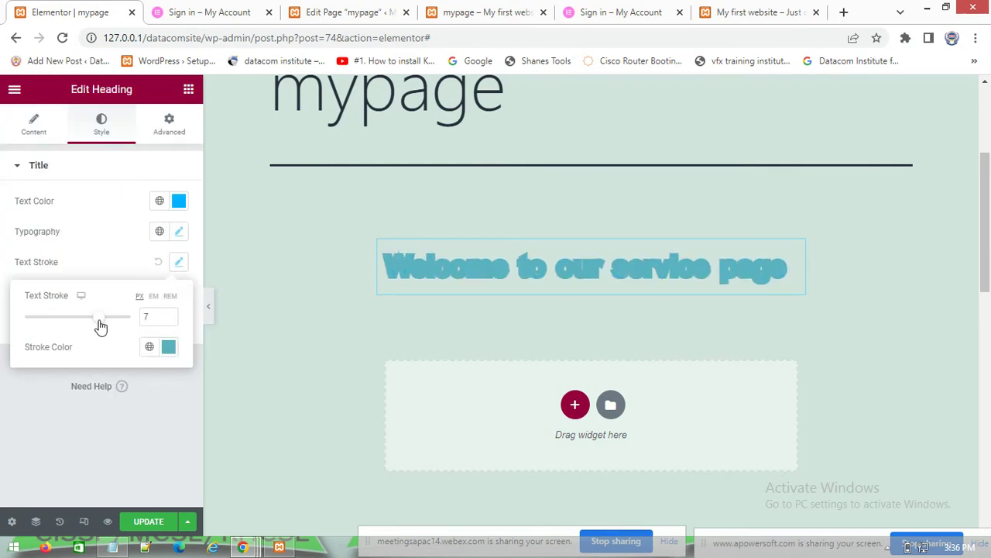
- Try other hues for the heading's text stroke and set the stroke color to the beige #CBBDAC
left_click(169, 347)
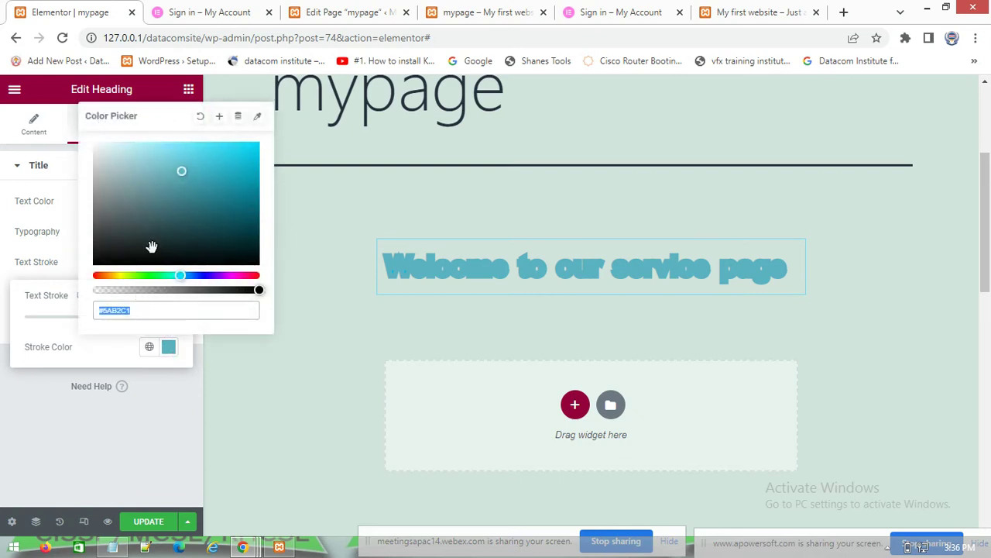
left_click(145, 276)
left_click(129, 222)
left_click_drag(113, 276, 93, 276)
left_click(108, 203)
left_click(119, 165)
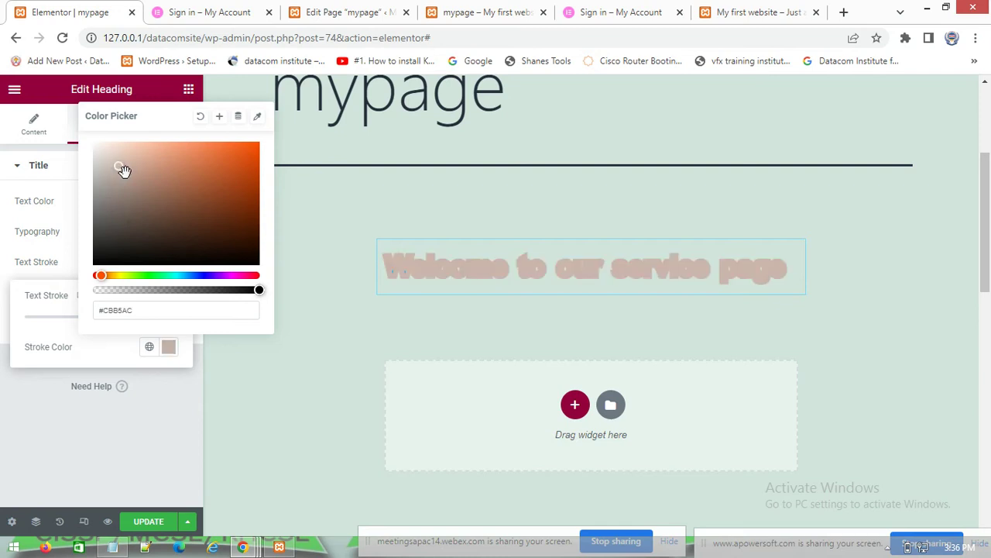
left_click(107, 277)
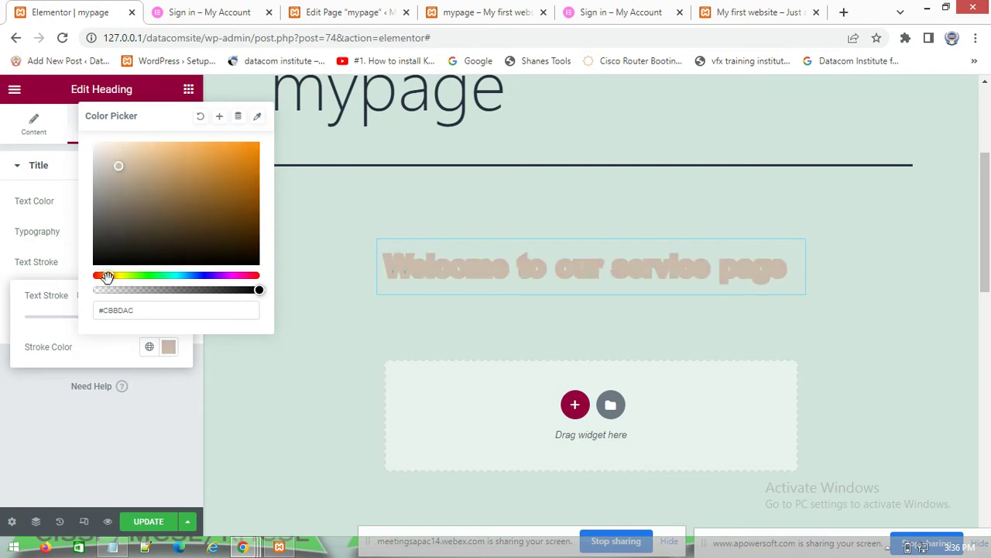
left_click(263, 385)
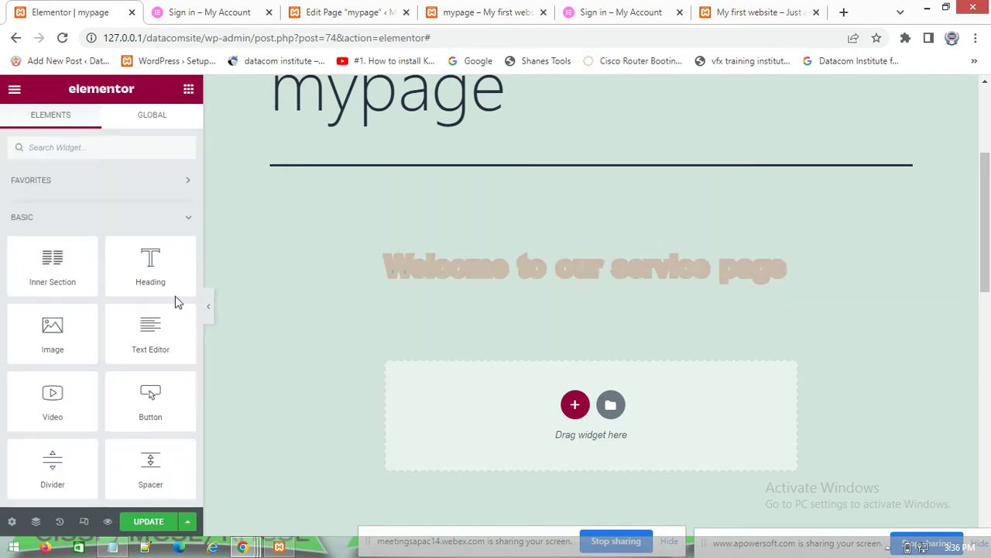
- Reduce the heading's text stroke to 2 px and on down to 0 px
left_click(380, 240)
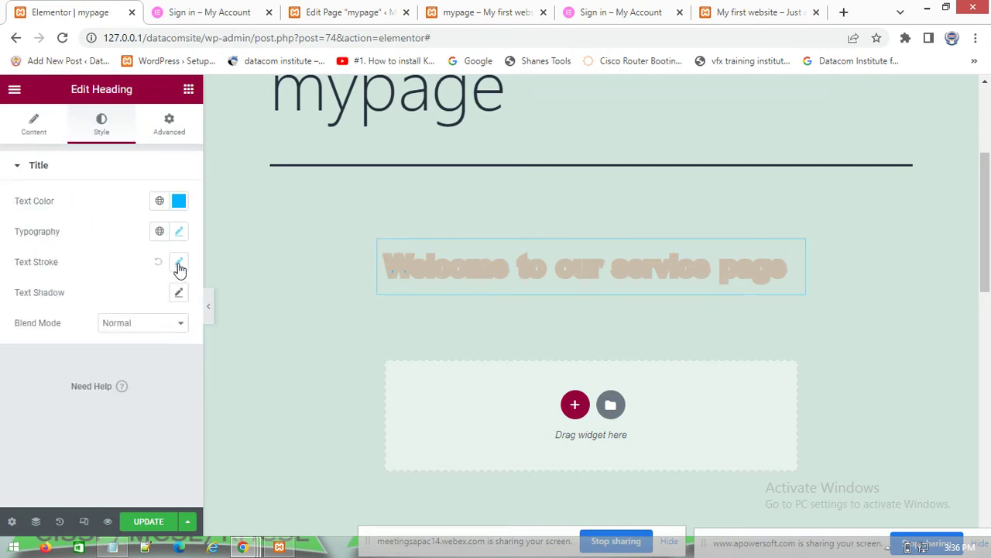
left_click(179, 263)
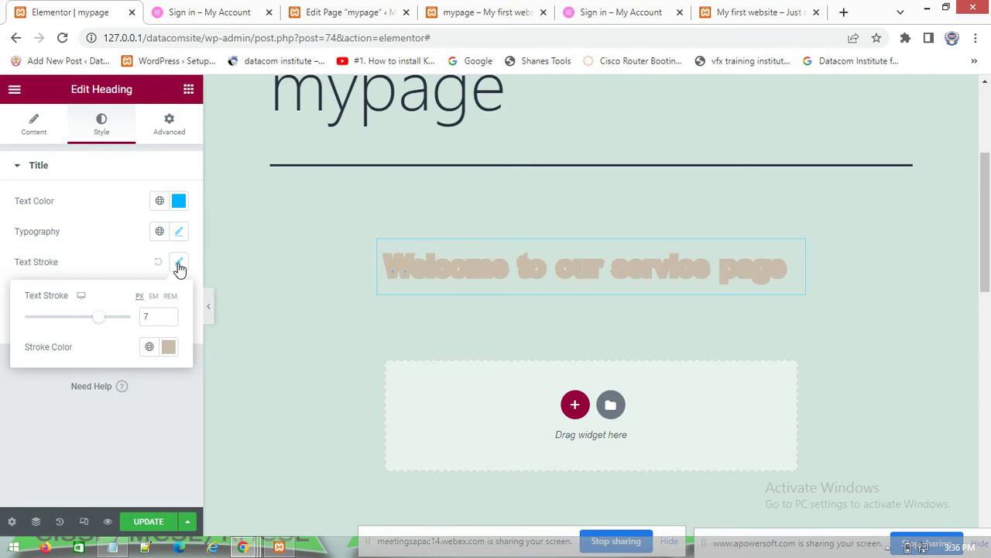
mouse_move(97, 322)
left_mouse_down()
mouse_move(31, 326)
mouse_move(49, 323)
left_mouse_up()
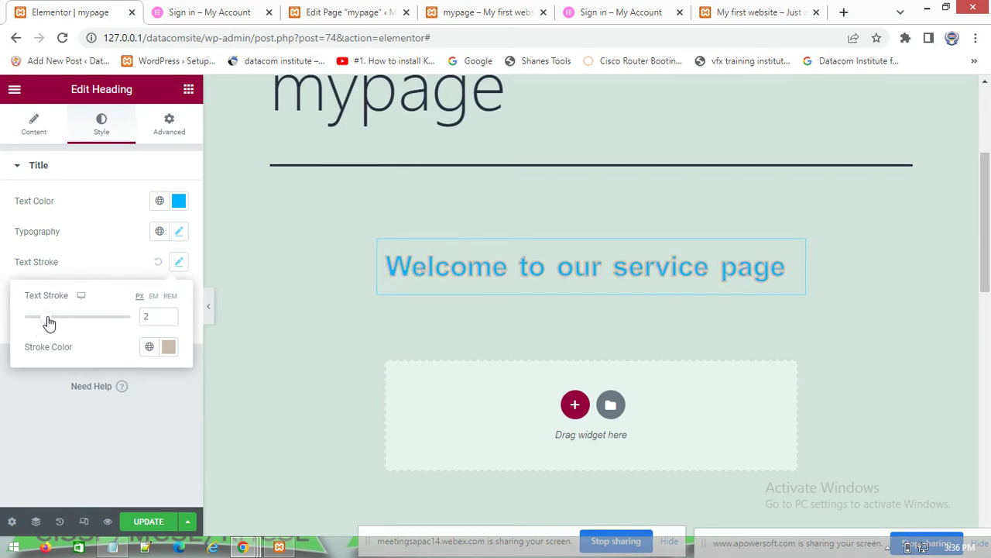
left_click_drag(48, 322, 19, 323)
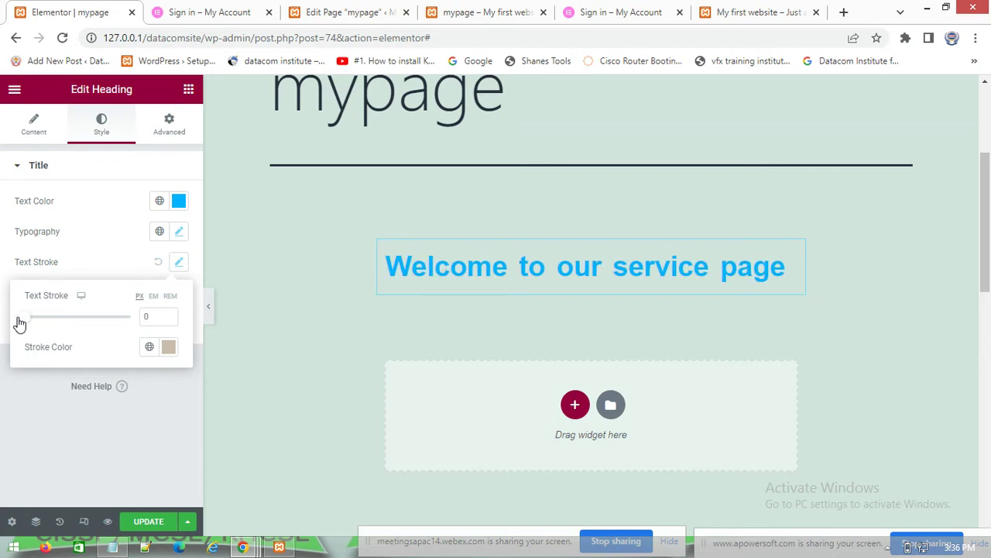
left_click(269, 292)
- Add a text shadow to the heading and make its color fully opaque black, rgba(0, 0, 0, 1)
left_click(480, 266)
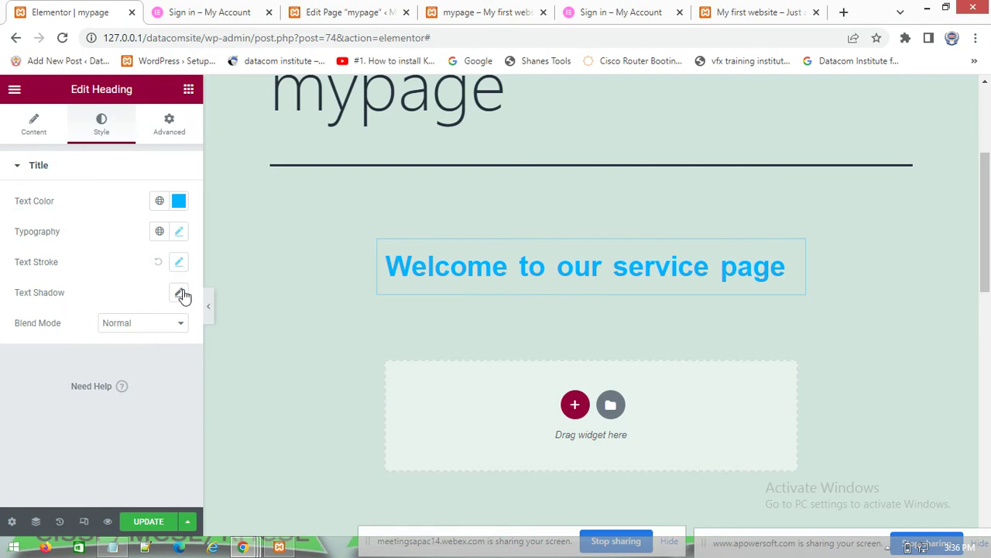
left_click(180, 293)
left_click(169, 331)
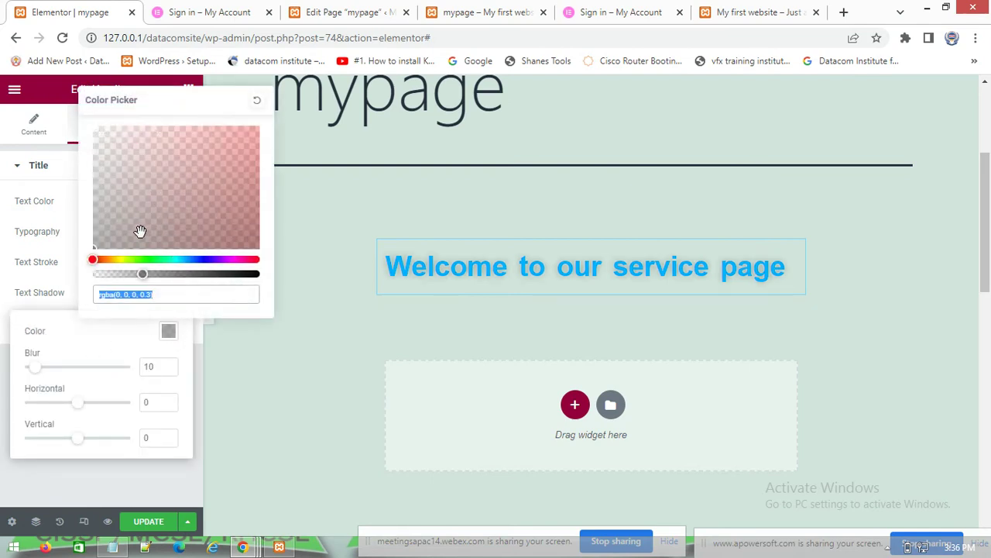
left_click_drag(148, 273, 232, 275)
left_click(260, 275)
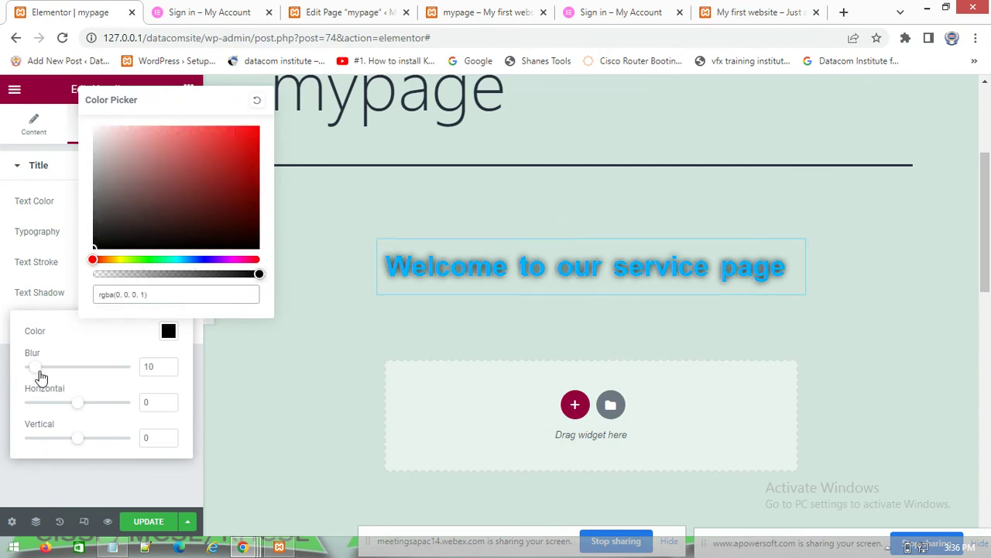
- Set the heading's text shadow to blur 5, horizontal offset -4 and vertical offset 3
mouse_move(40, 370)
left_mouse_down()
mouse_move(59, 371)
mouse_move(31, 372)
mouse_move(35, 380)
left_mouse_up()
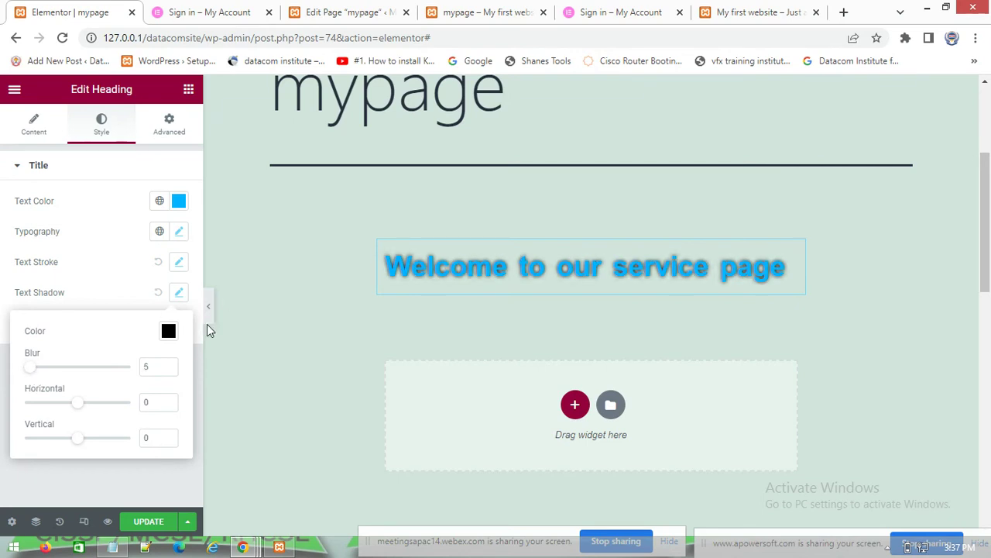
left_click_drag(83, 409, 81, 442)
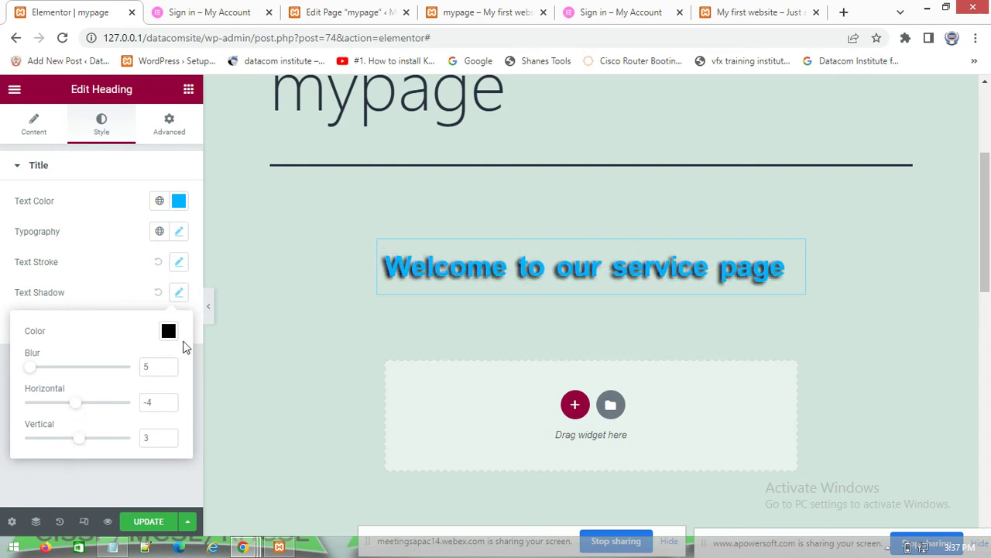
left_click(264, 264)
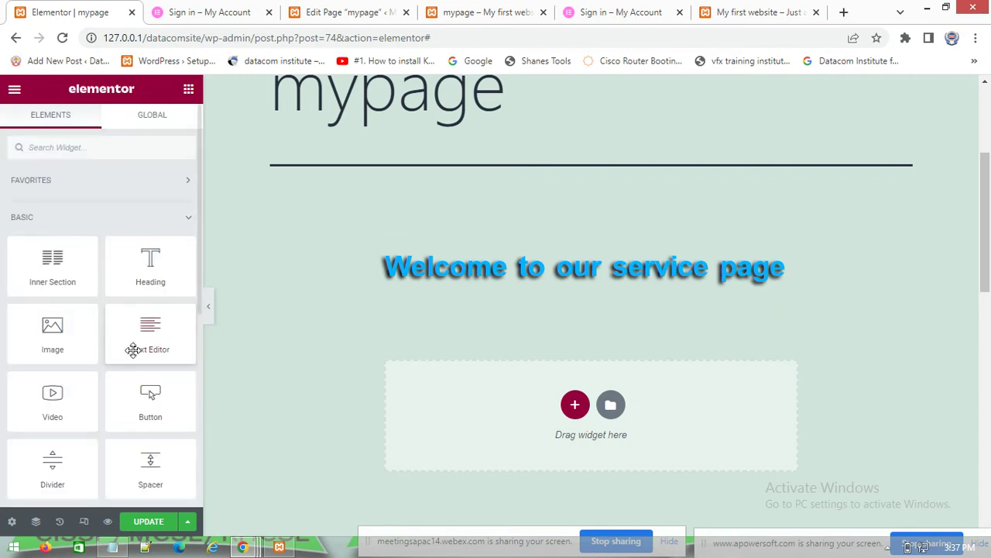
- Review the blend mode options for the heading and keep Normal
left_click(485, 278)
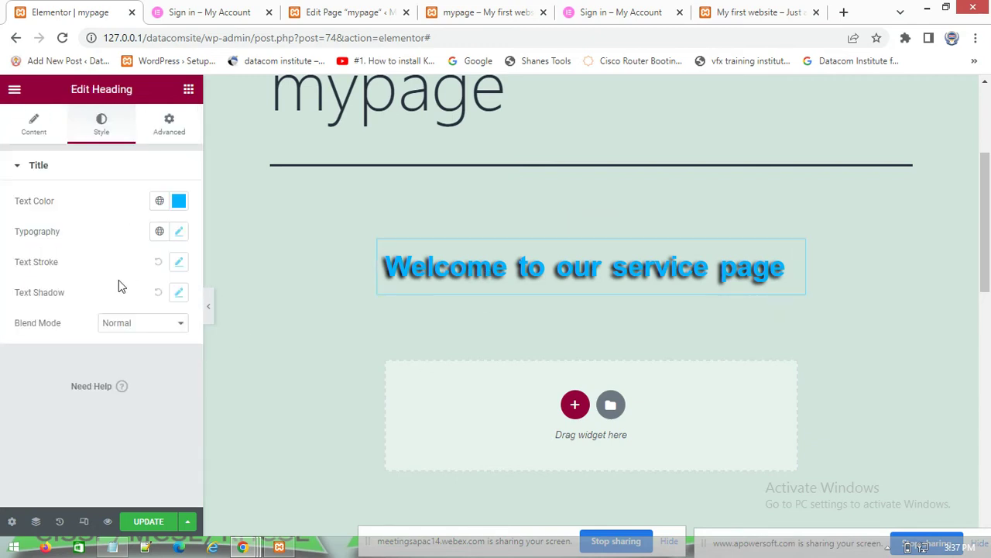
left_click(149, 326)
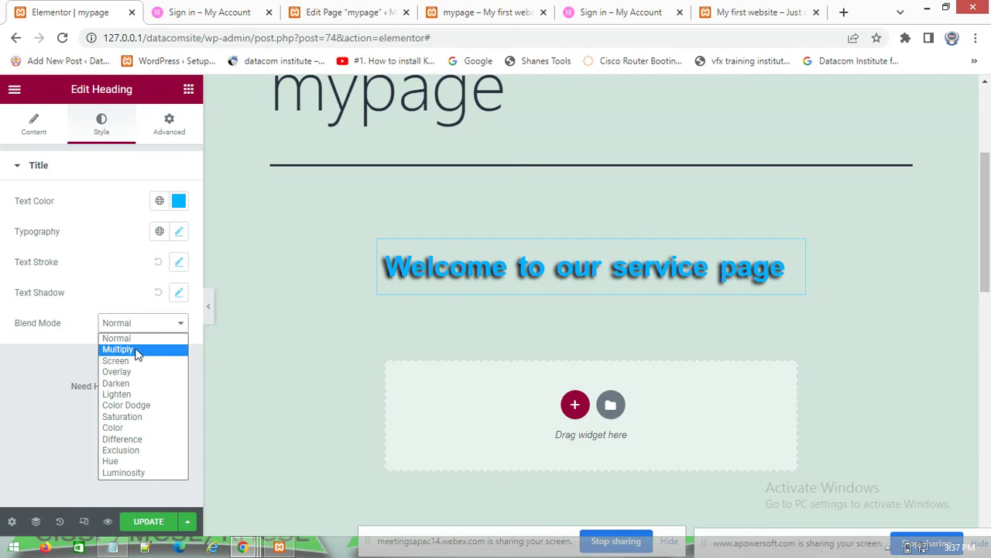
left_click(134, 340)
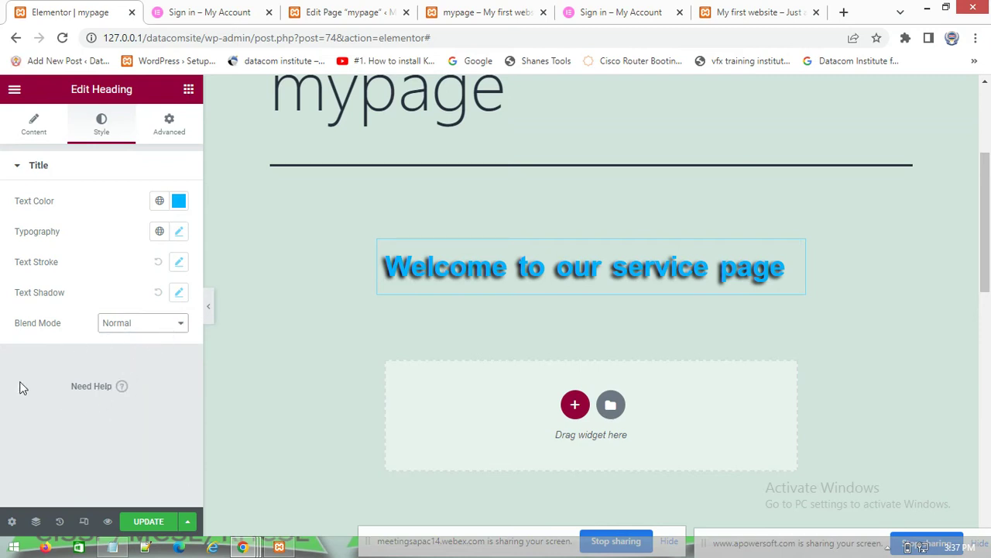
- Open the heading's advanced settings and look through the layout options
left_click(171, 128)
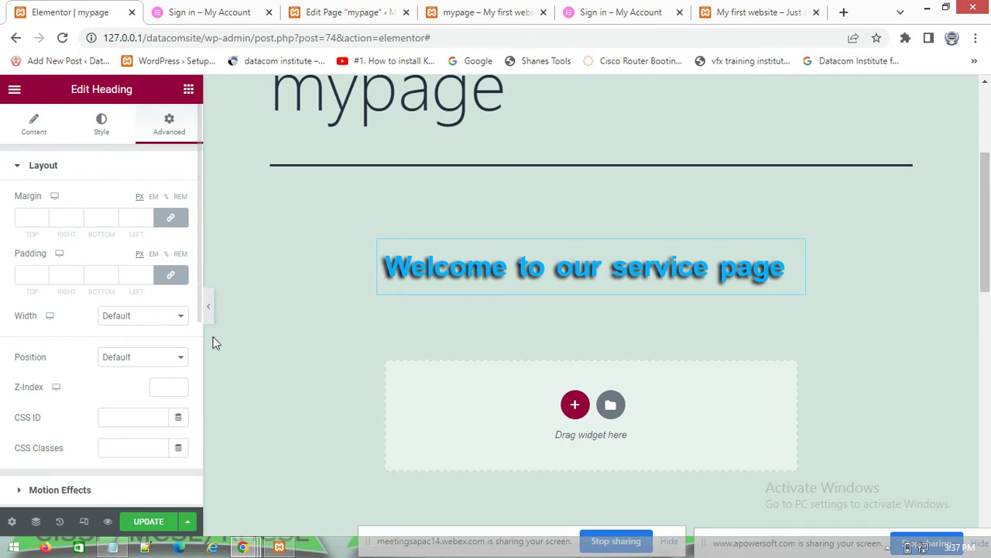
scroll(181, 364, "down", 2)
scroll(45, 160, "up", 2)
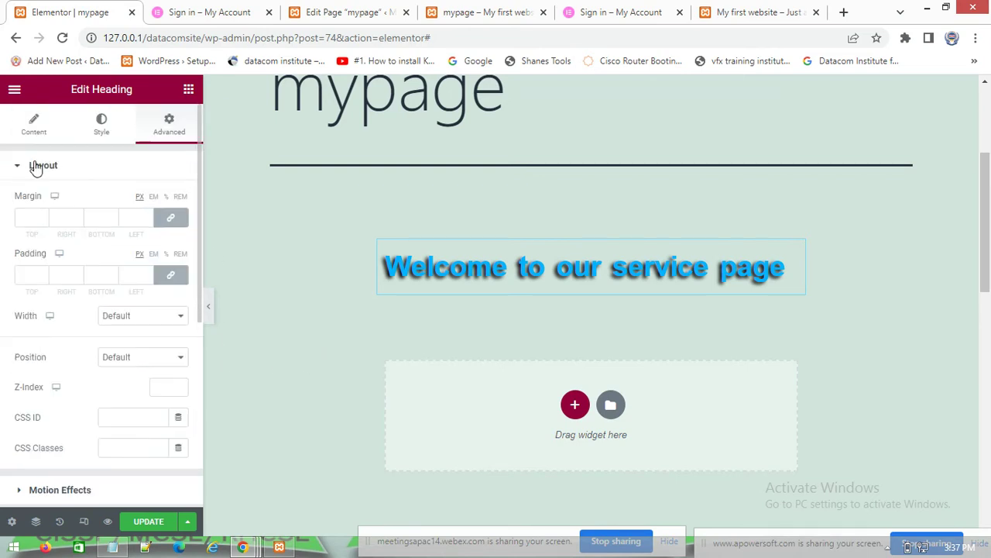
- Give the heading a Classic background in the advanced settings with the dark grey color #514E4E
left_click(21, 166)
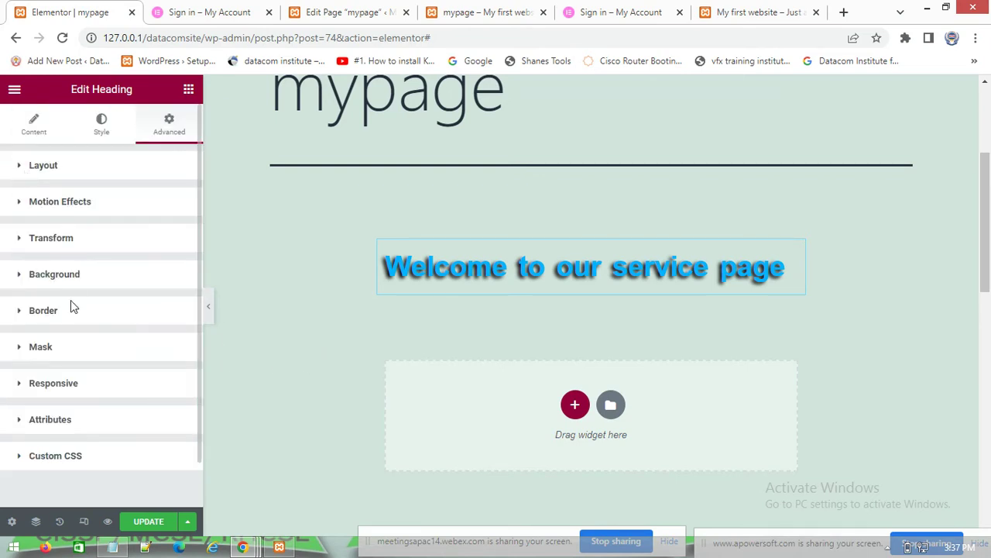
left_click(24, 283)
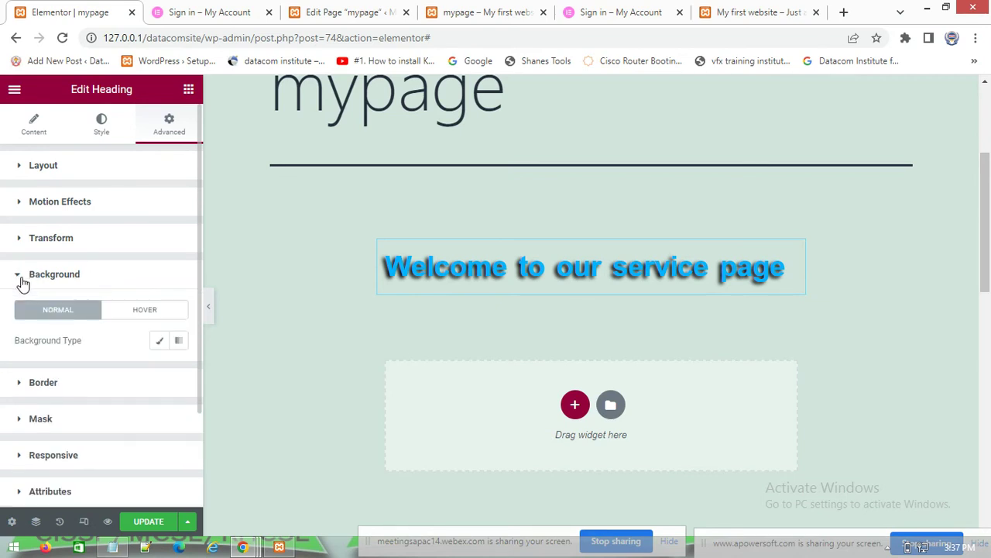
left_click(168, 341)
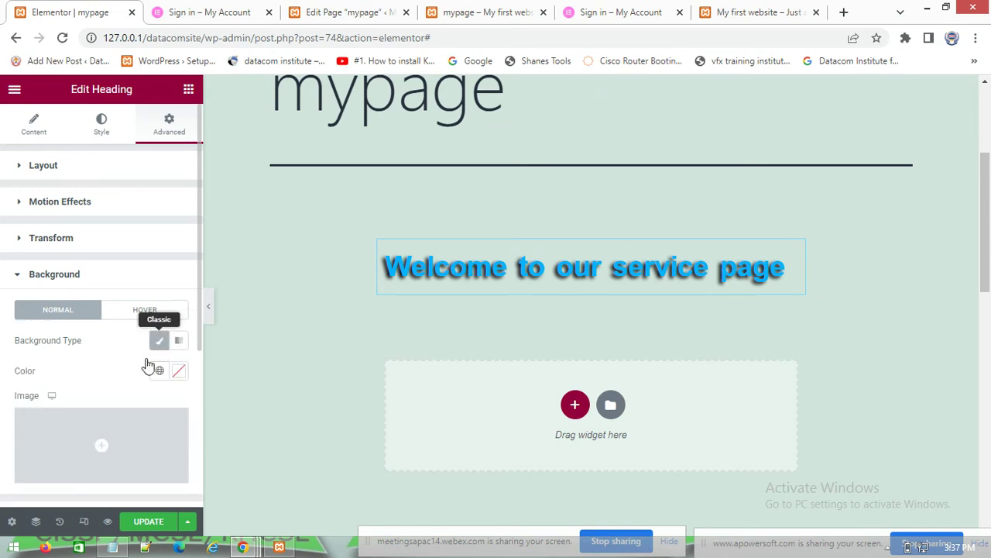
scroll(128, 410, "down", 1)
scroll(122, 380, "down", 1)
left_click(179, 225)
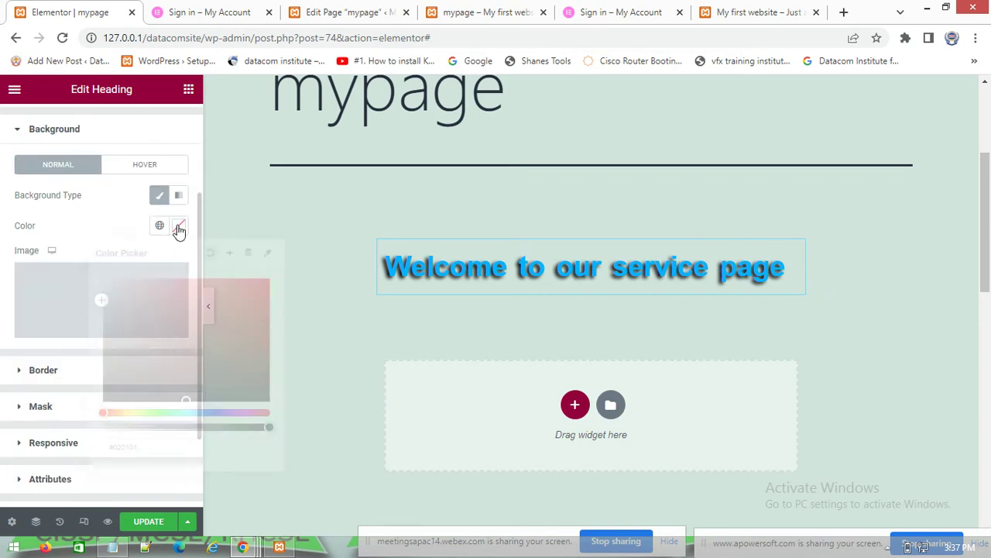
left_click_drag(206, 305, 109, 362)
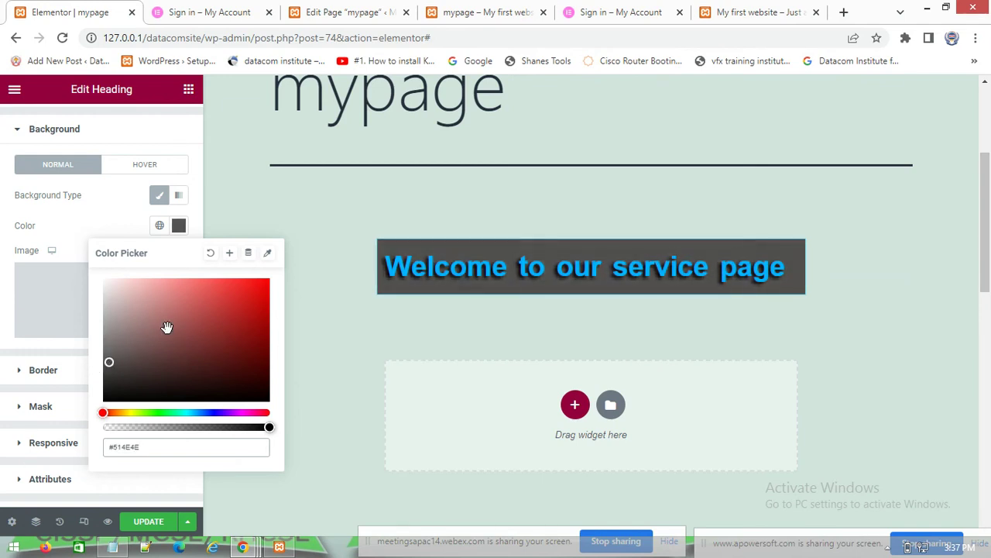
left_click(282, 208)
- Try the second media library photo as the heading's background image and remove it again
left_click(467, 281)
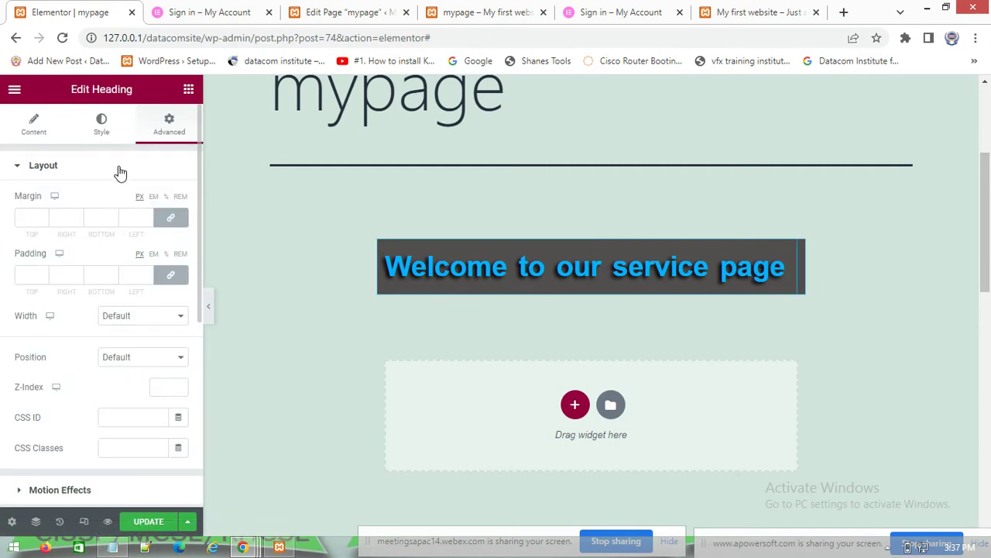
left_click(19, 164)
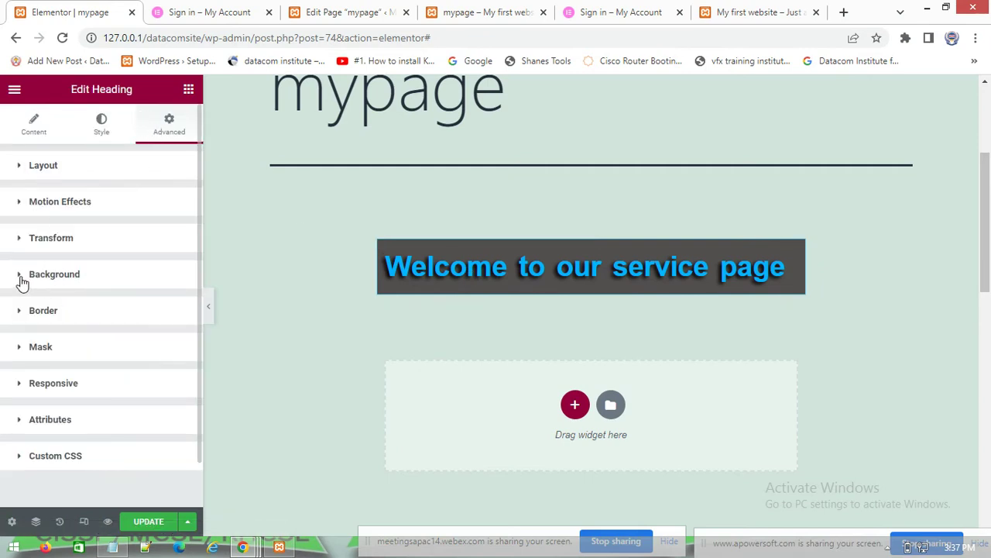
left_click(60, 288)
scroll(150, 343, "down", 2)
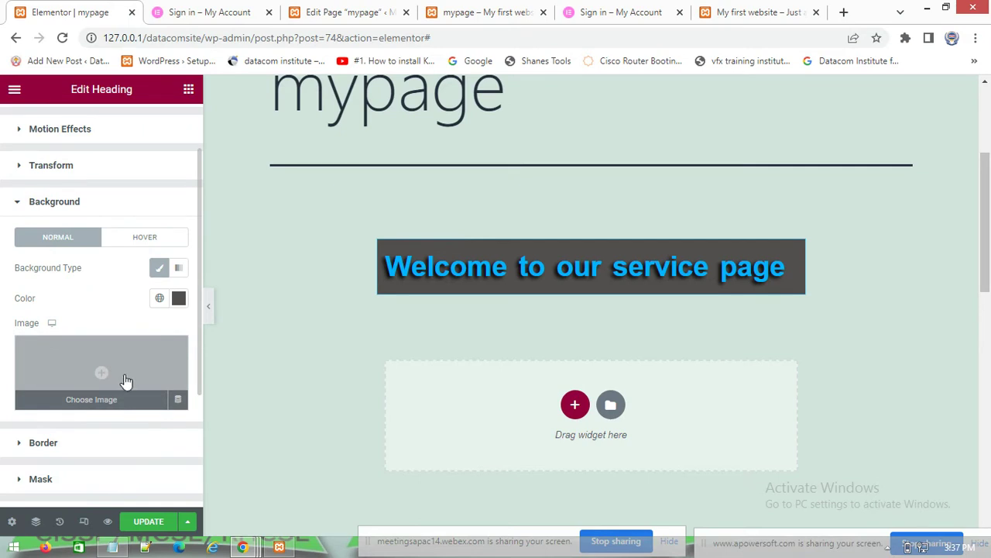
scroll(124, 380, "down", 2)
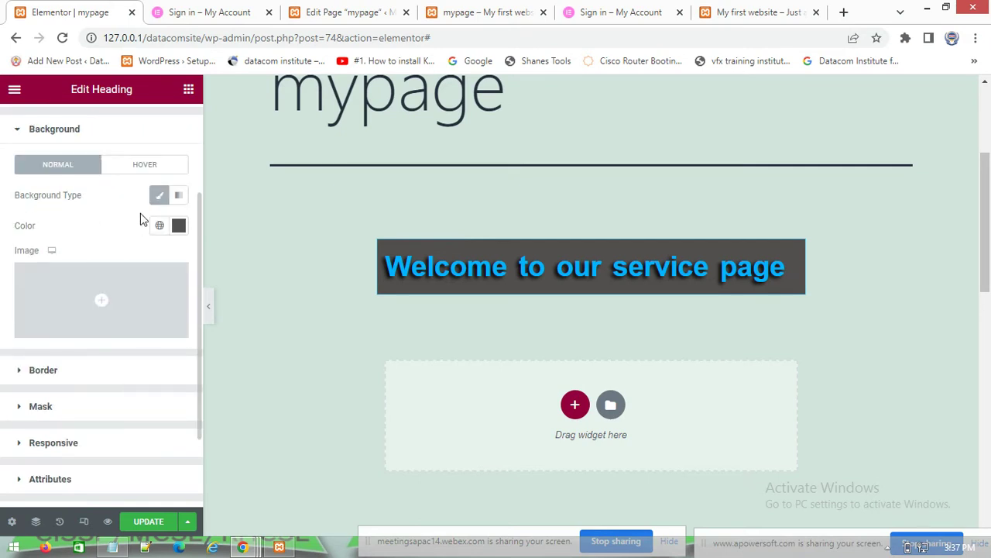
mouse_move(128, 313)
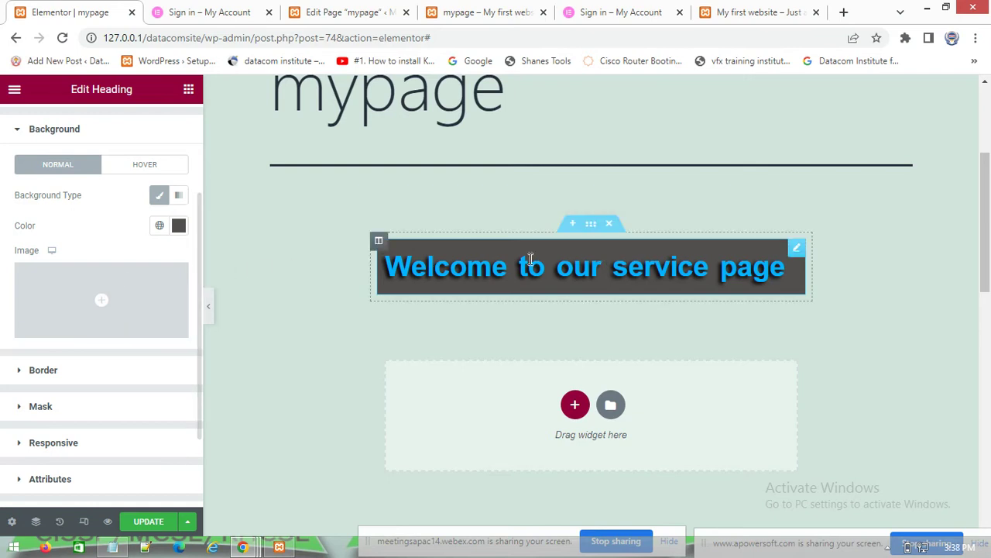
left_click(104, 304)
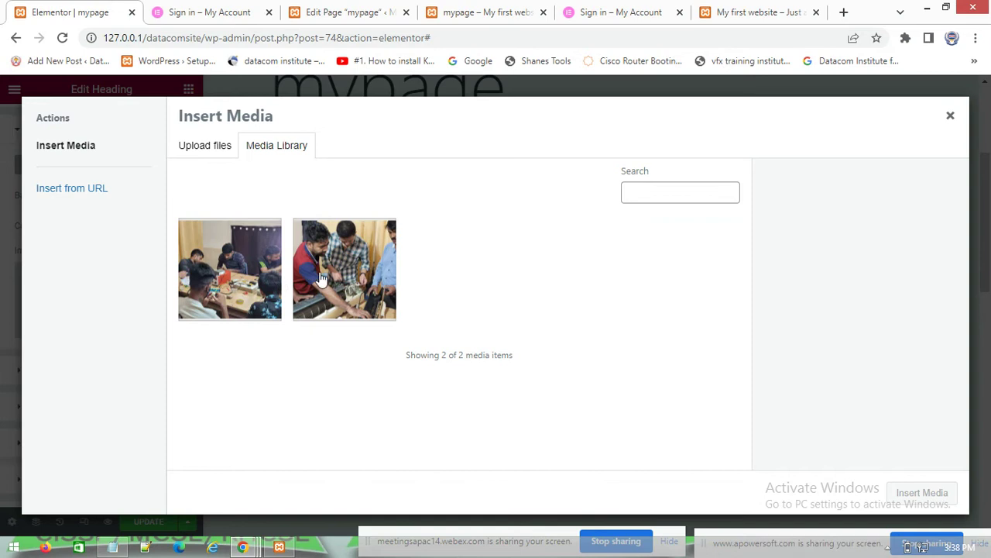
left_click(319, 279)
left_click(896, 500)
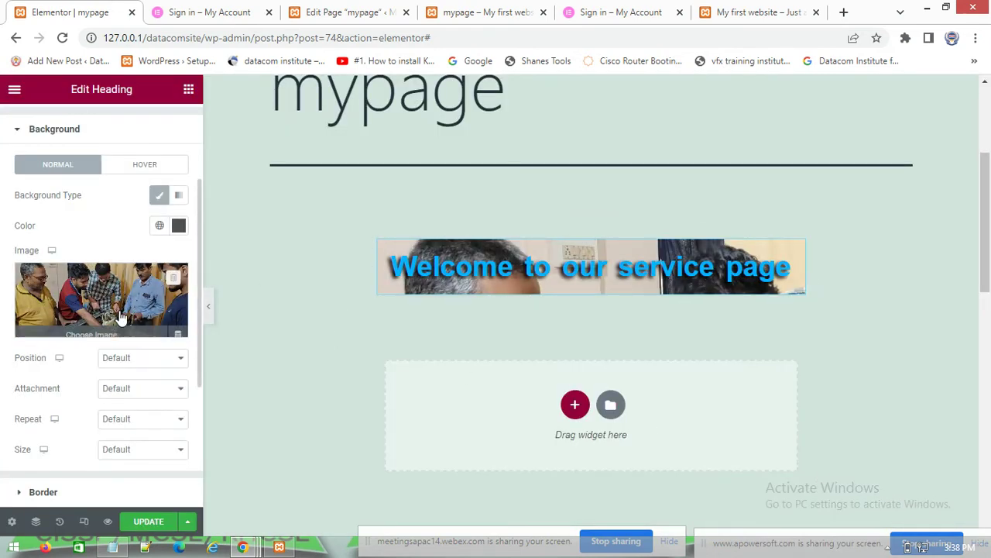
left_click(177, 326)
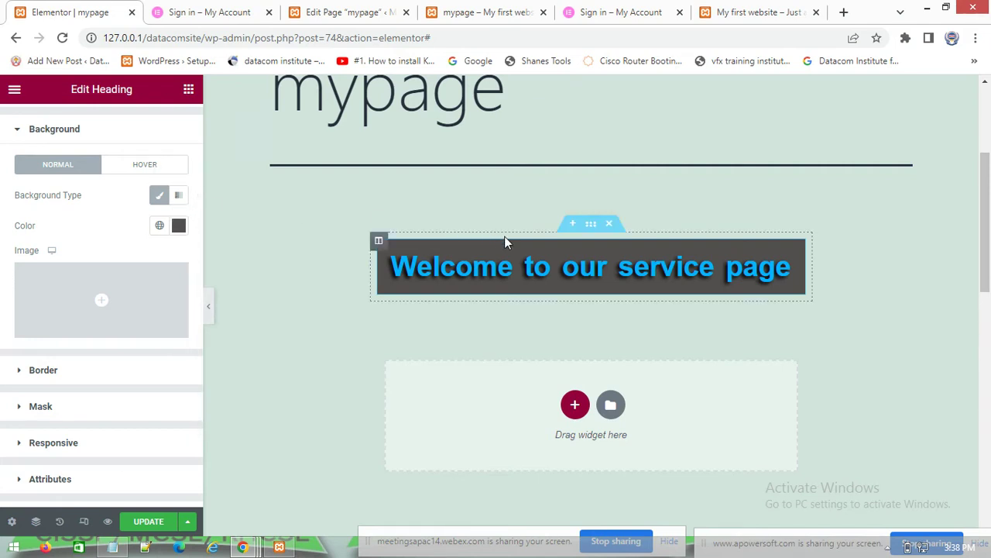
- Change the heading's background type to Gradient and set its second color to white
left_click(178, 197)
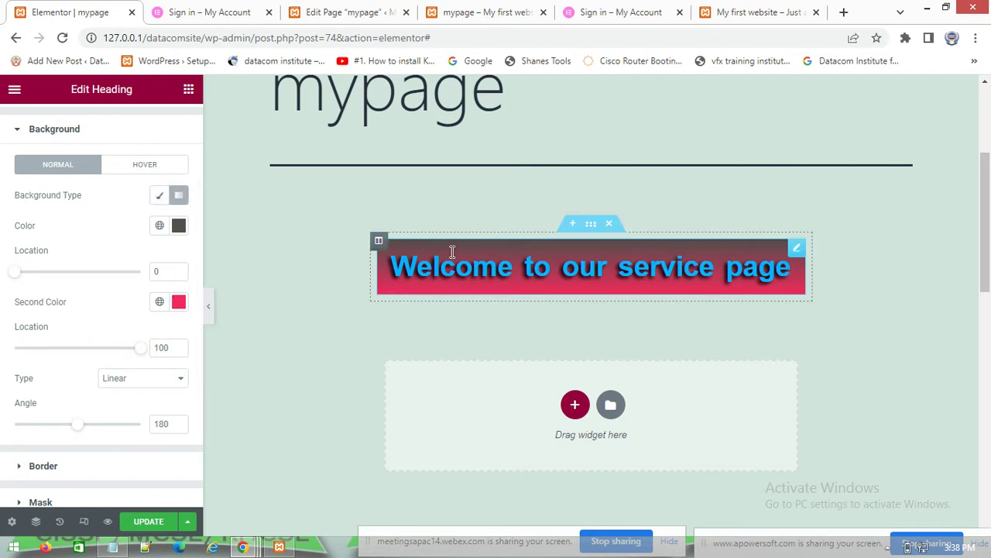
left_click(179, 302)
left_click(258, 218)
left_click(270, 152)
left_click_drag(245, 152, 204, 113)
left_click(446, 191)
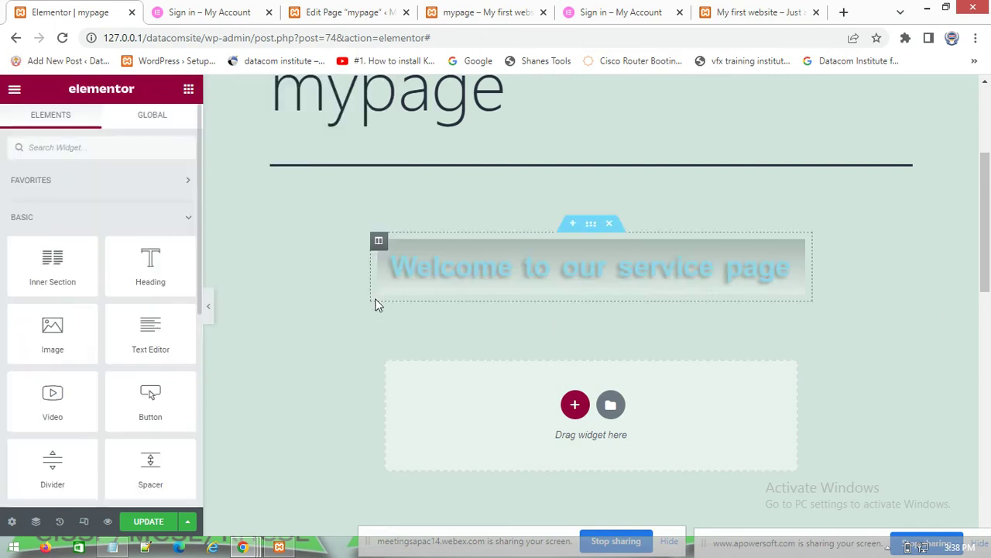
- Reopen the heading's advanced background settings and update the page to save the gradient
left_click(164, 130)
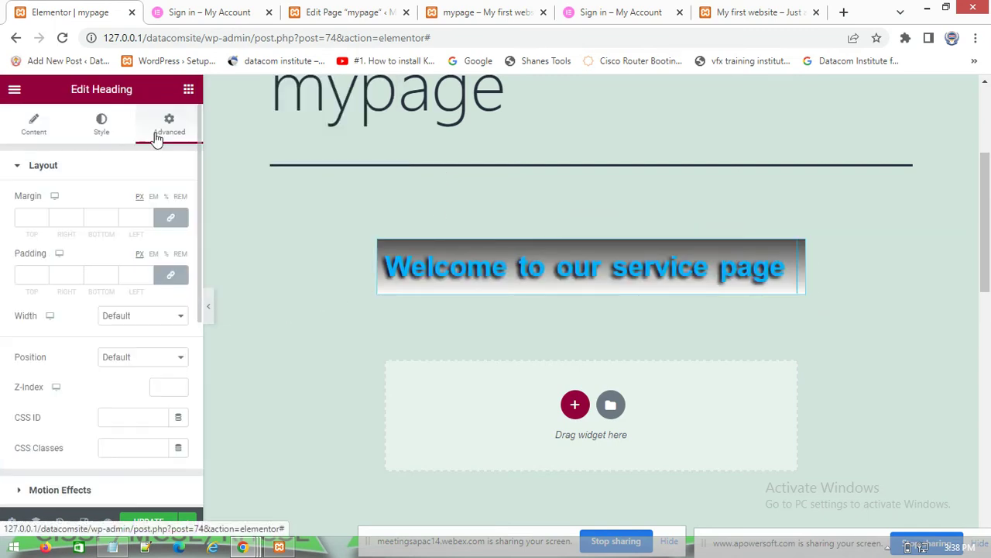
left_click(21, 170)
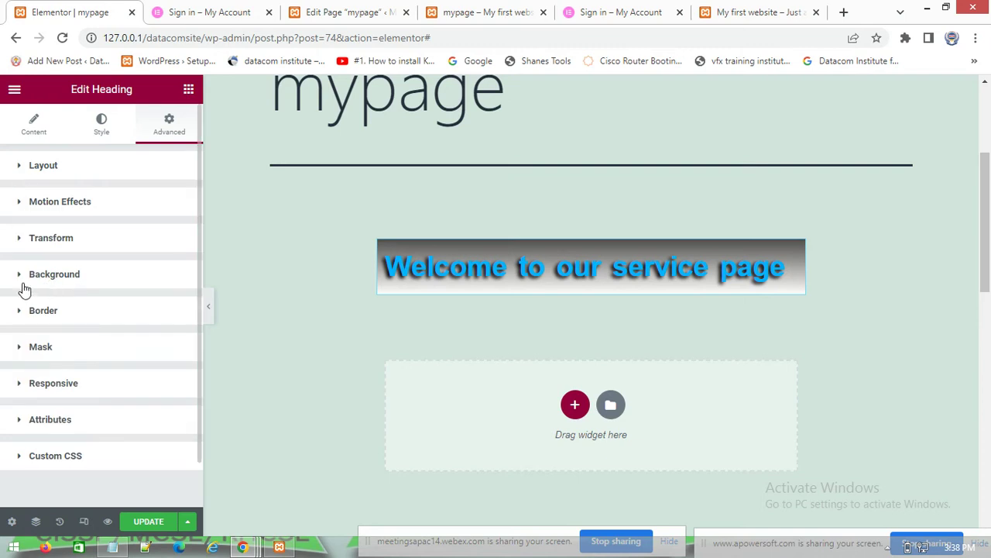
left_click(22, 277)
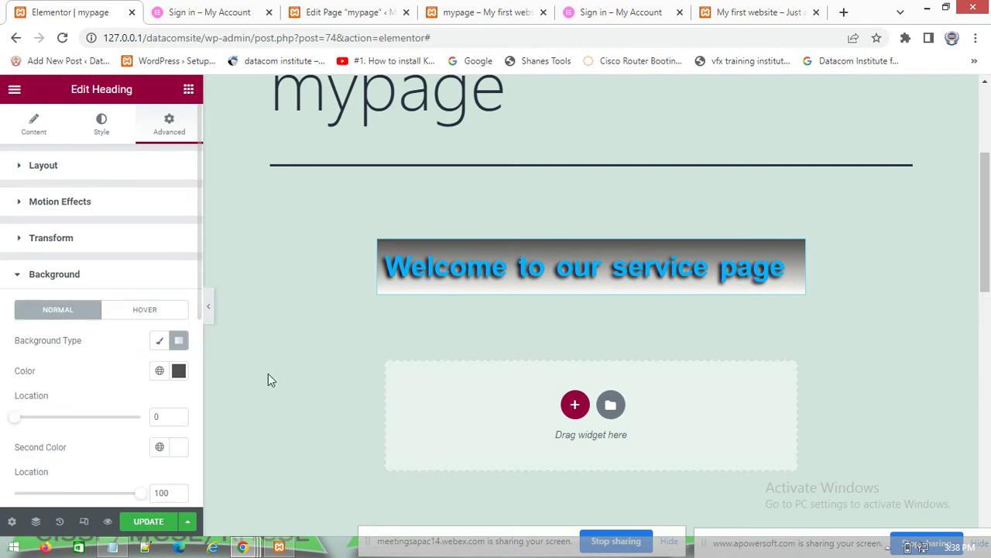
scroll(207, 388, "down", 1)
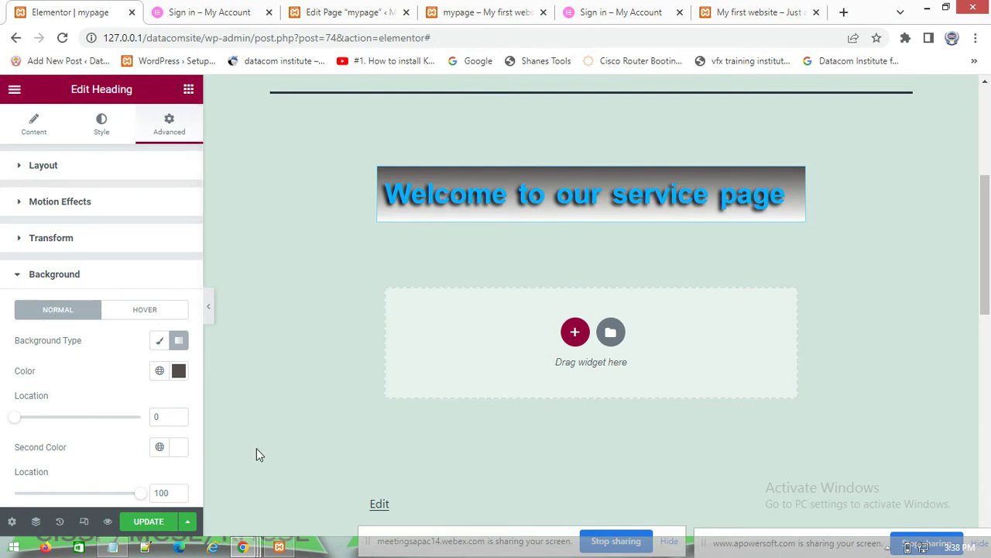
left_click(147, 521)
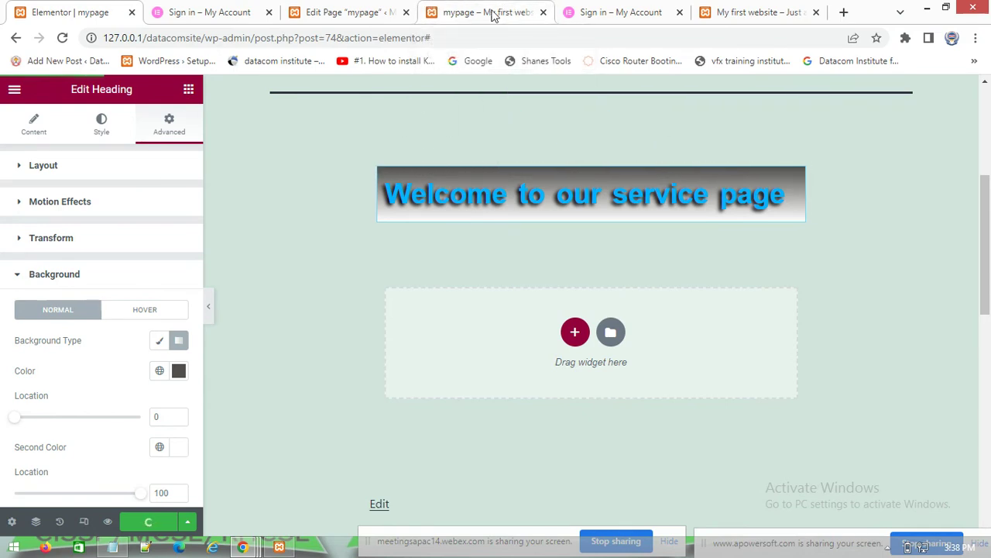
left_click(152, 523)
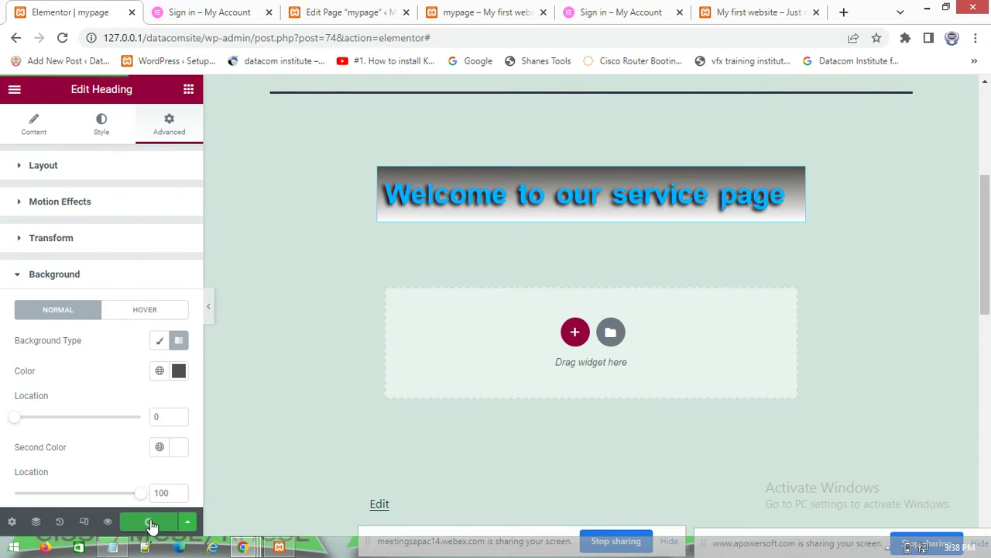
- Reload the mypage preview and compare the published heading with the one in the editor
left_click(524, 11)
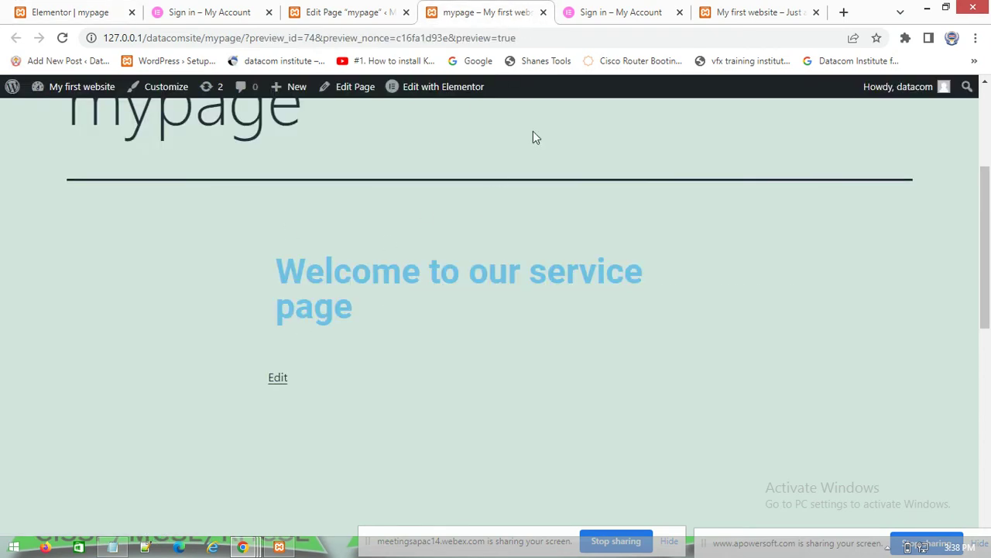
right_click(512, 109)
left_click(534, 151)
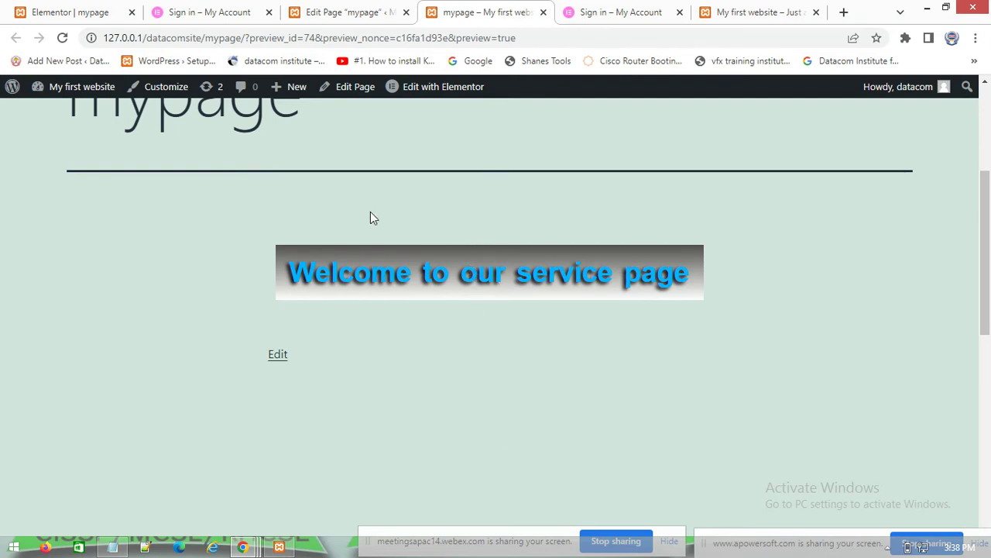
left_click(66, 9)
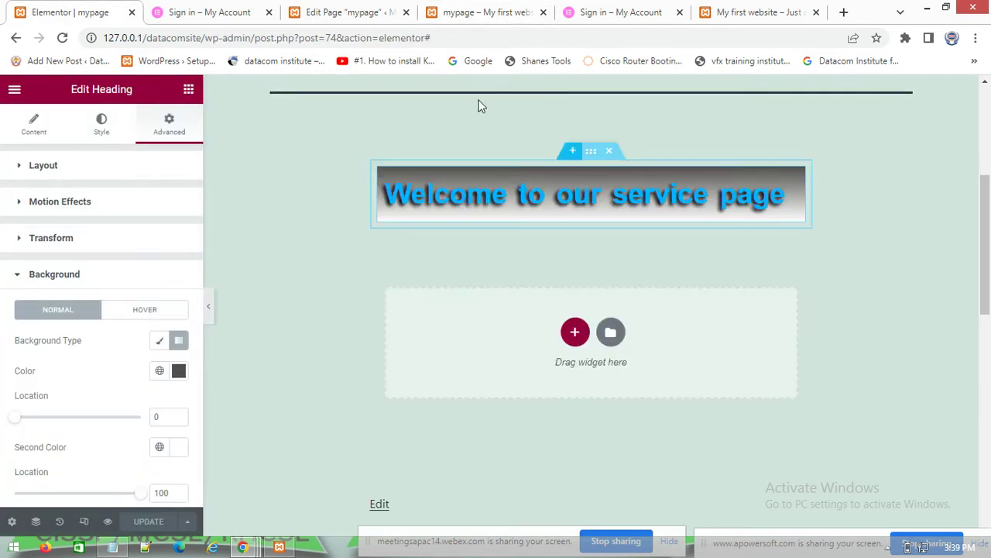
left_click(500, 10)
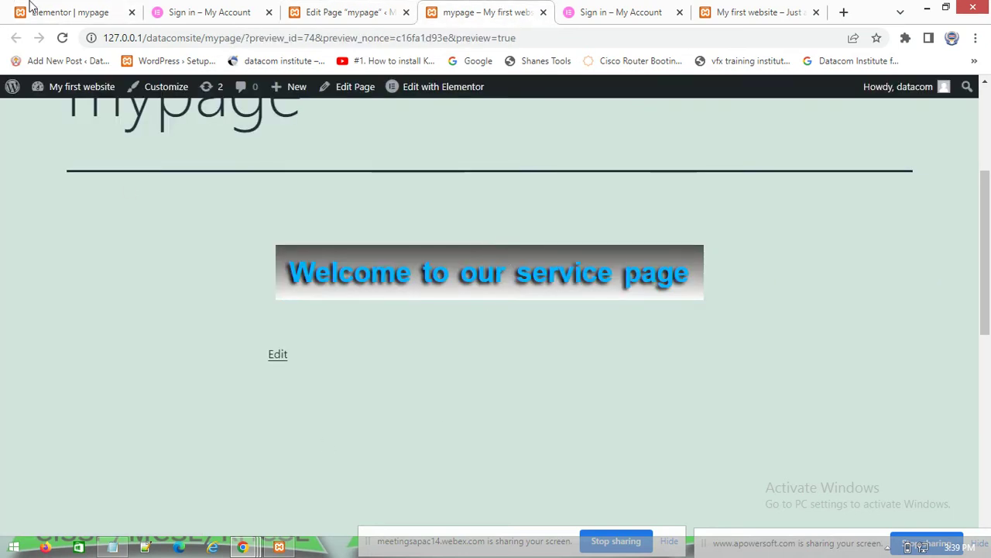
- Return to the editor and give the heading a Classic hover background in white
left_click(31, 8)
left_click(144, 312)
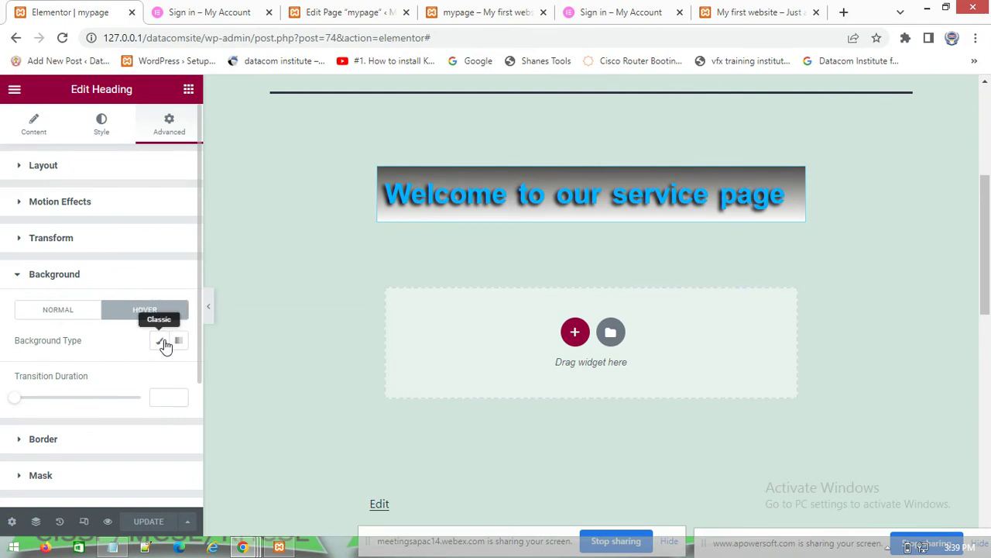
left_click(161, 343)
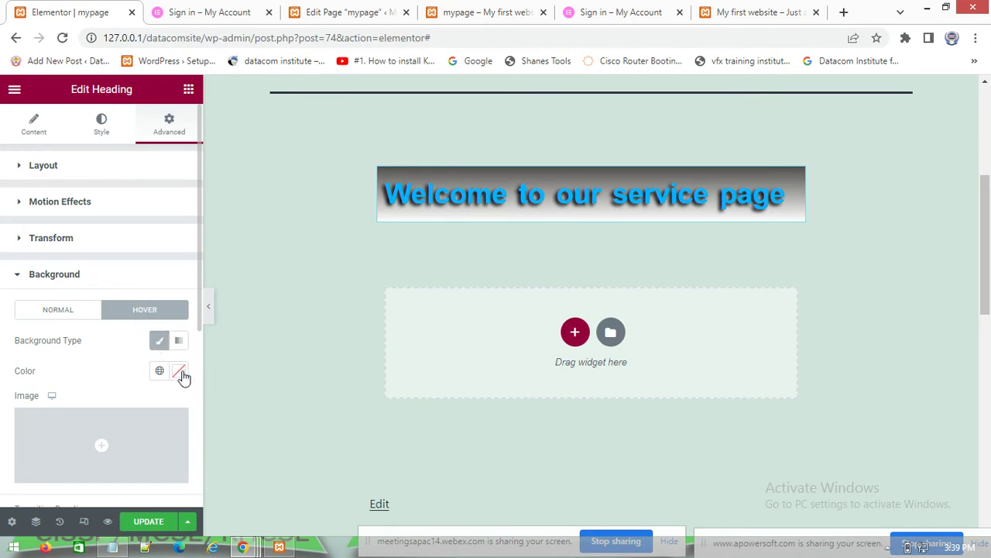
left_click(182, 374)
left_click(252, 288)
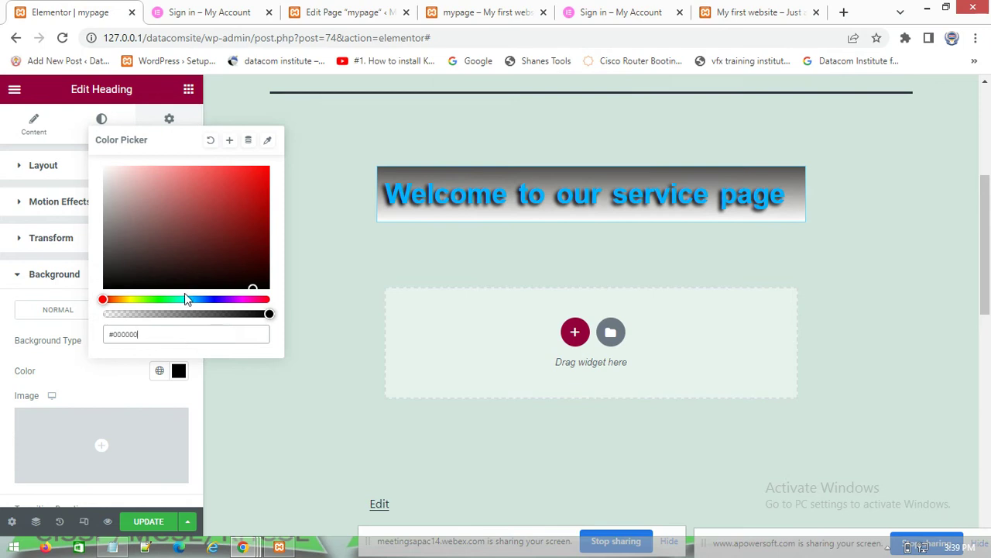
left_click_drag(178, 264, 97, 161)
left_click(331, 326)
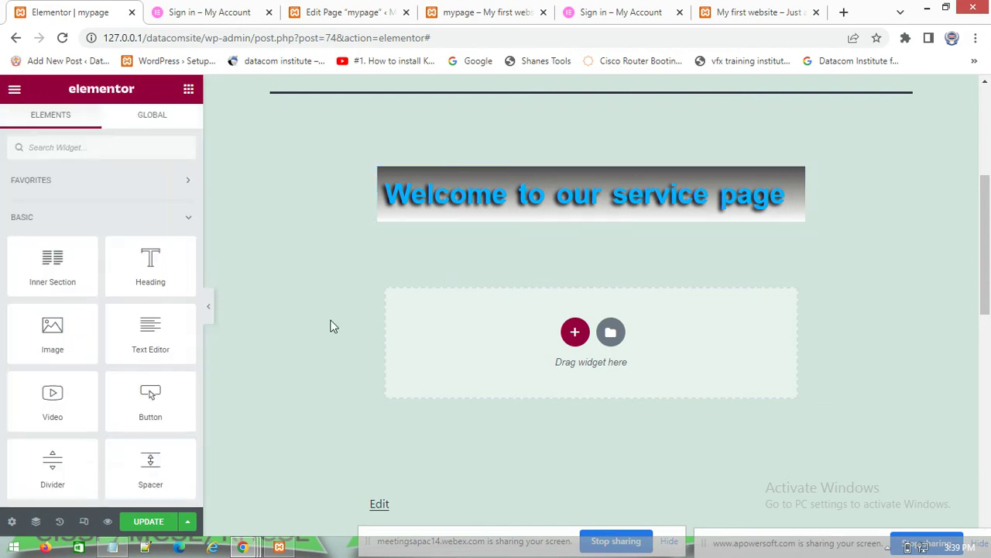
- Reopen the heading's background settings, compare the Normal and Hover states, and keep Classic as the hover background type
left_click(465, 199)
left_click(169, 124)
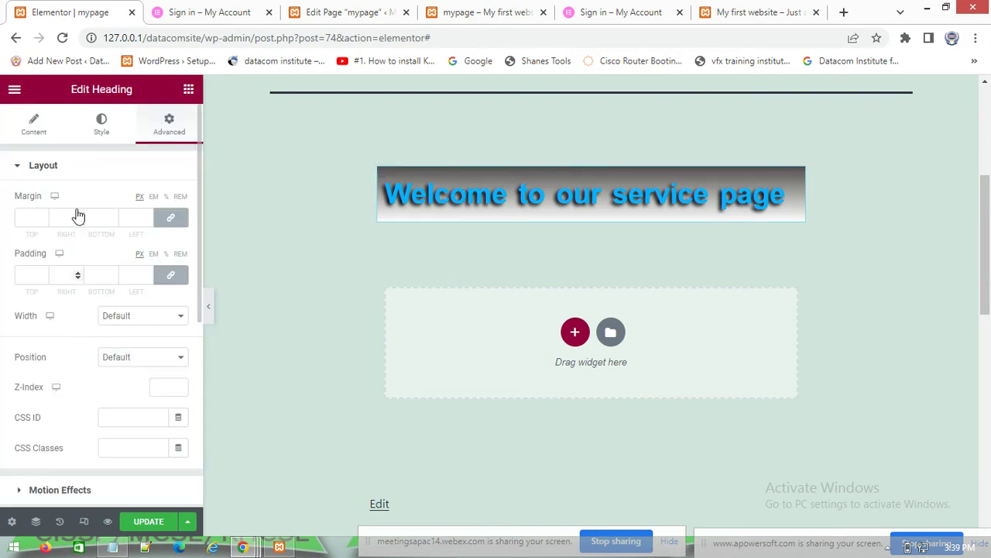
left_click(19, 167)
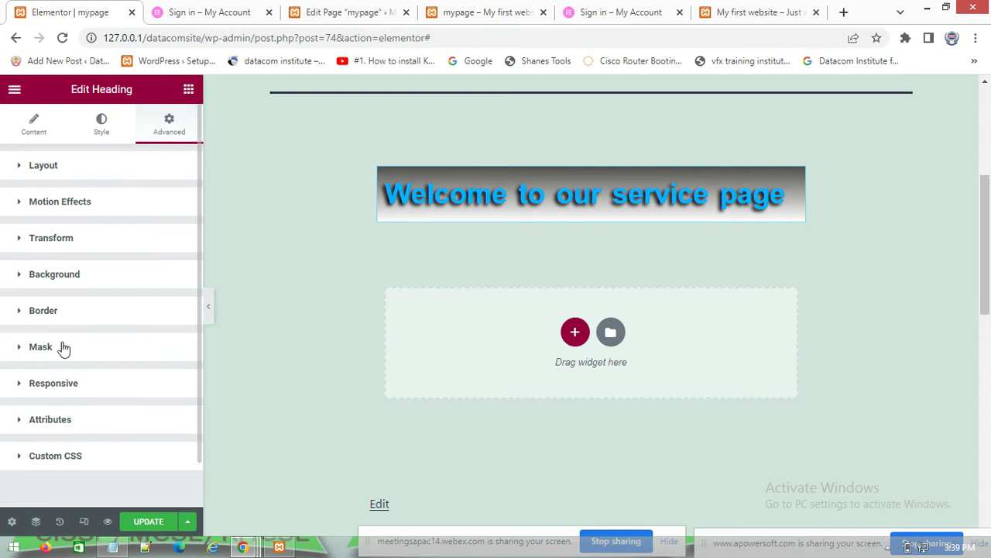
left_click(20, 276)
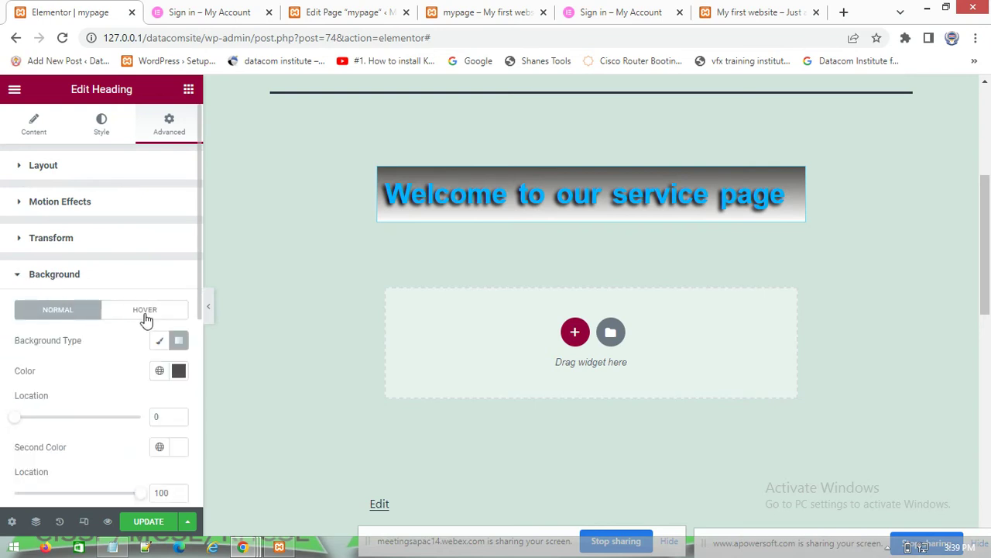
left_click(145, 312)
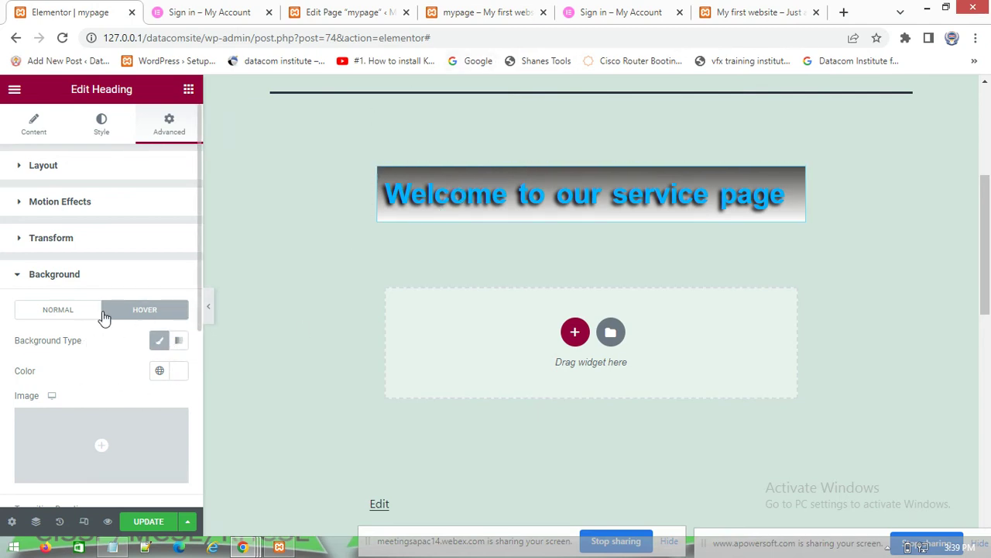
left_click(62, 310)
left_click(127, 310)
left_click(157, 342)
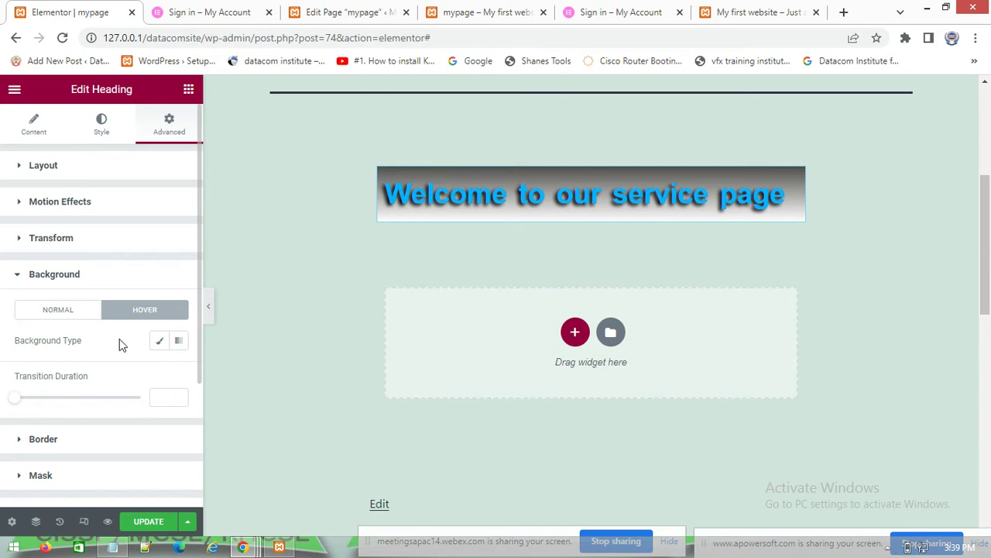
left_click(161, 341)
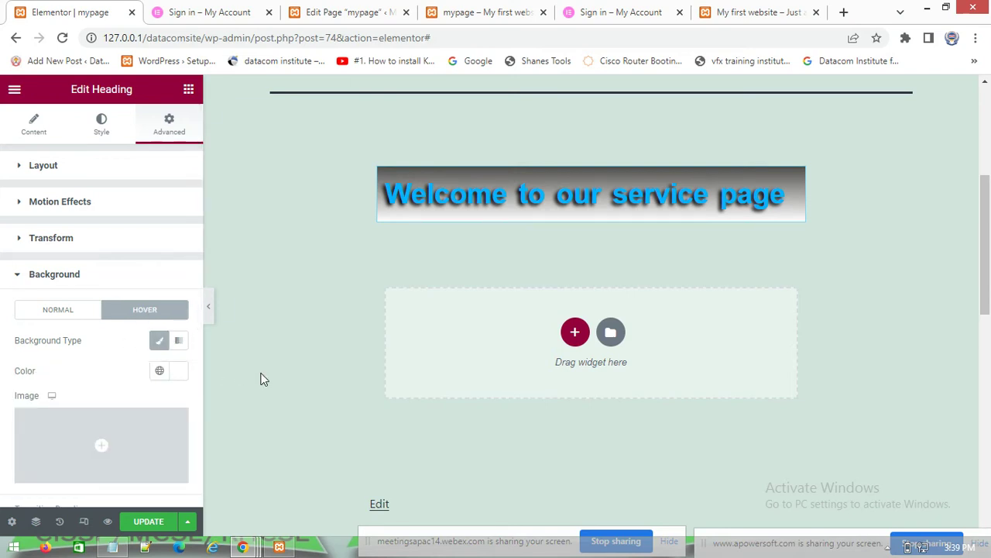
- Update the page and reload the mypage preview to check the heading's hover background
scroll(230, 427, "down", 1)
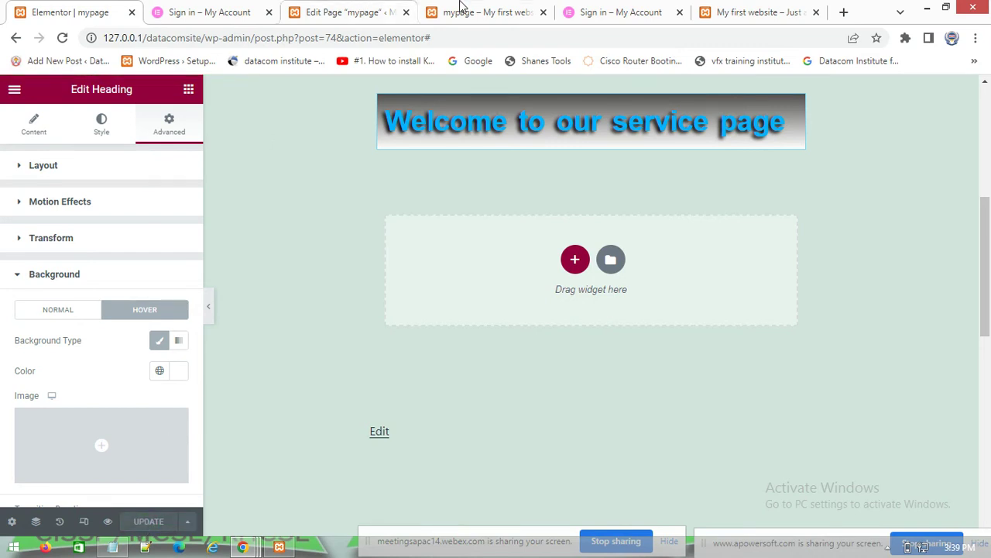
left_click(500, 12)
right_click(344, 172)
left_click(385, 215)
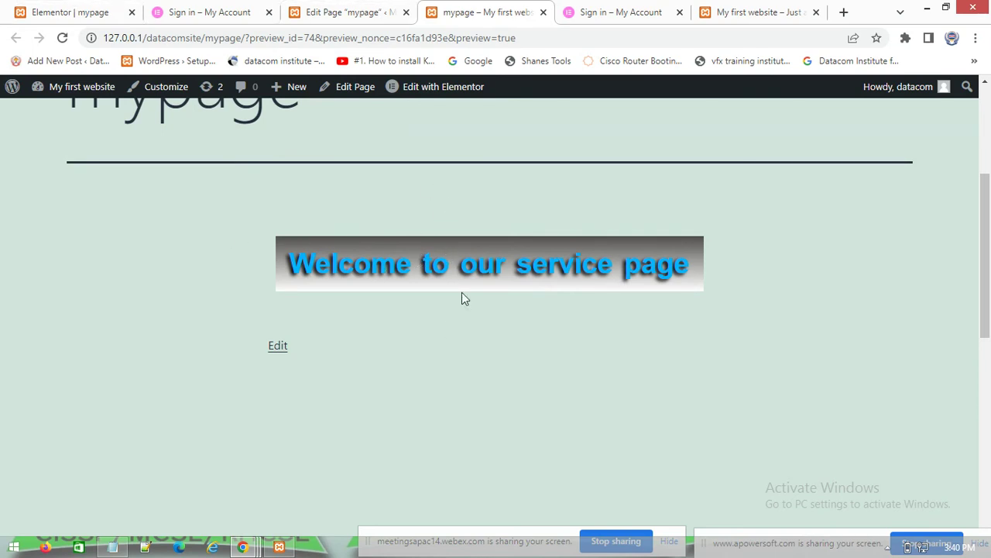
- Return to the Elementor editor and set the transition duration of the heading's hover background to 0.2
left_click(27, 11)
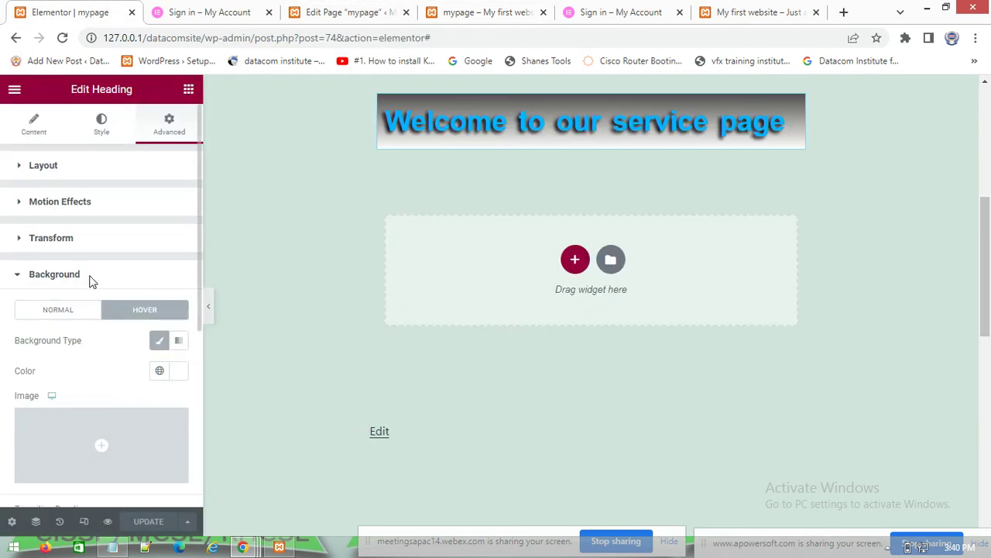
scroll(155, 408, "down", 1)
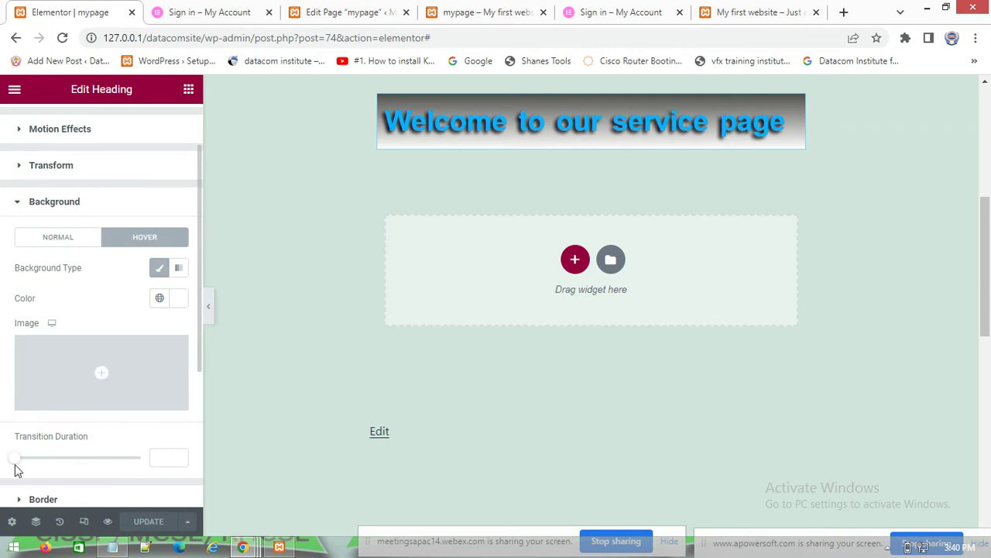
left_click_drag(17, 465, 25, 467)
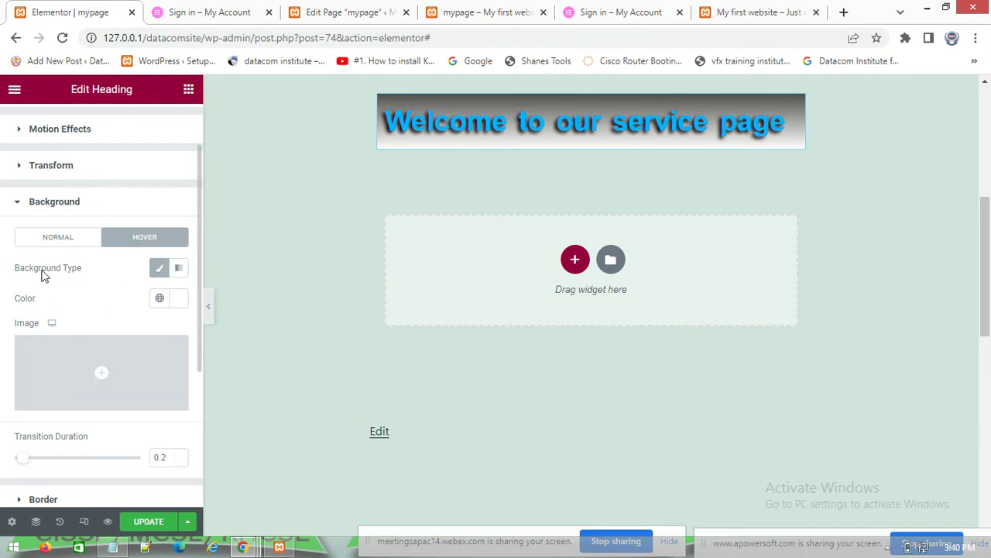
- Change the heading's hover background color from the color picker to a bright red
left_click(178, 304)
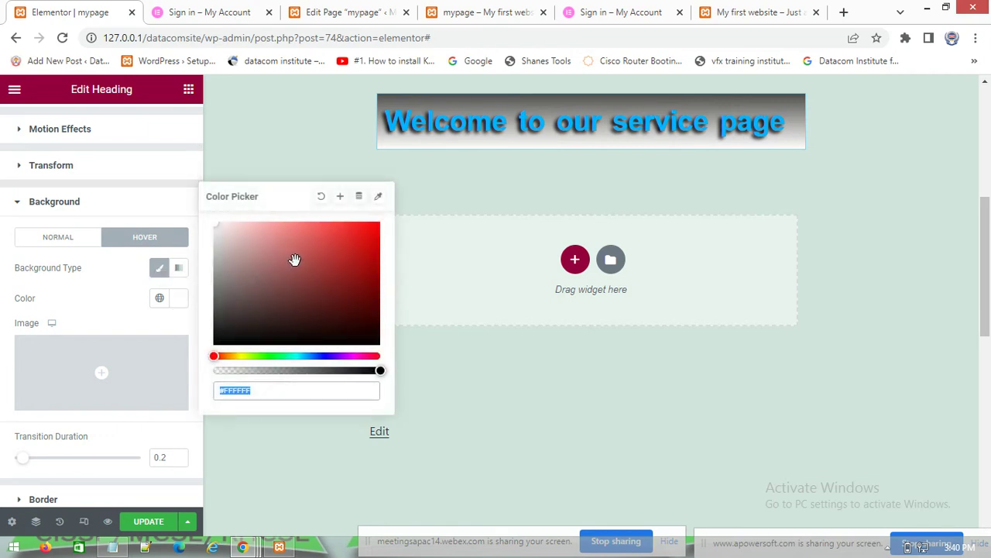
left_click(359, 262)
left_click(365, 233)
left_click(301, 159)
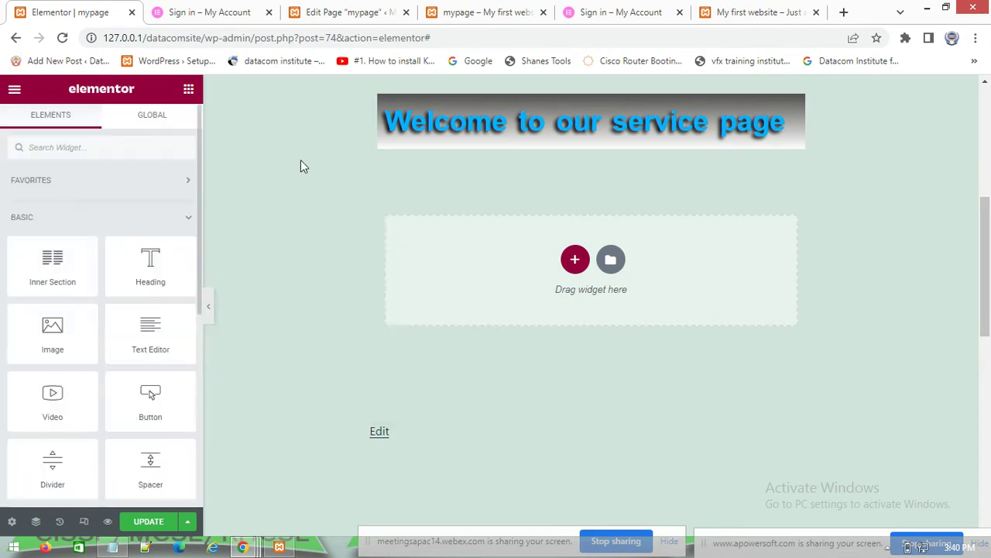
- Reopen the heading's advanced hover background settings and update the page to save the red hover color
left_click(465, 135)
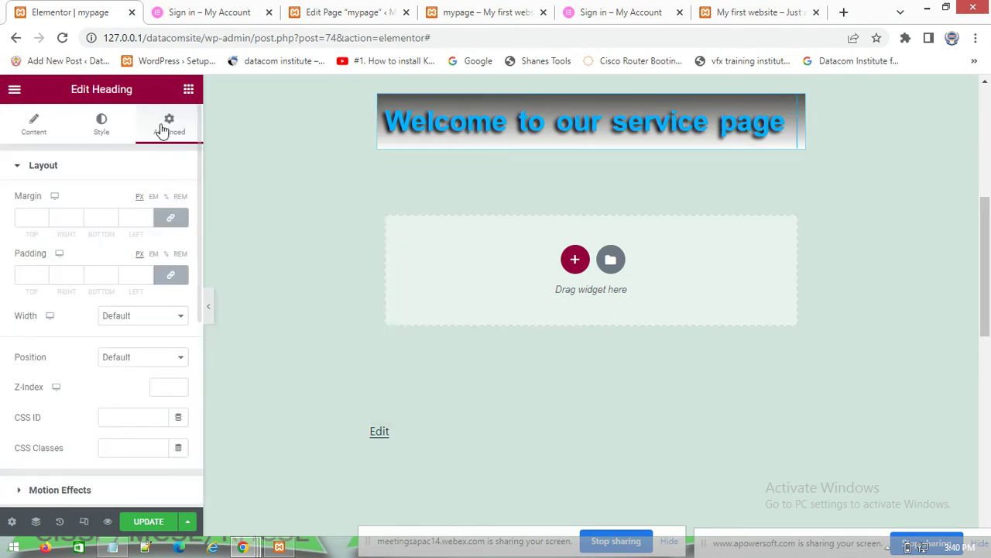
left_click(17, 166)
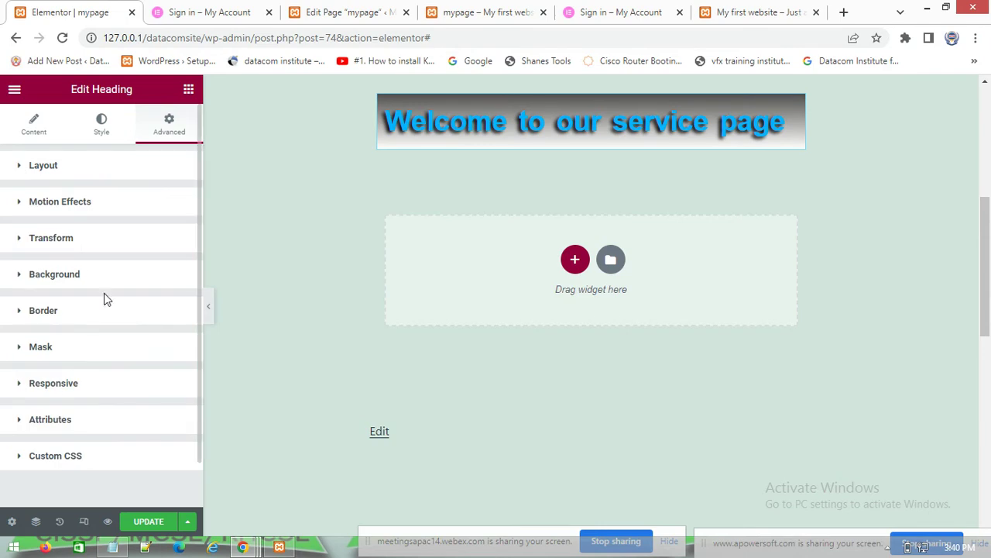
left_click(32, 280)
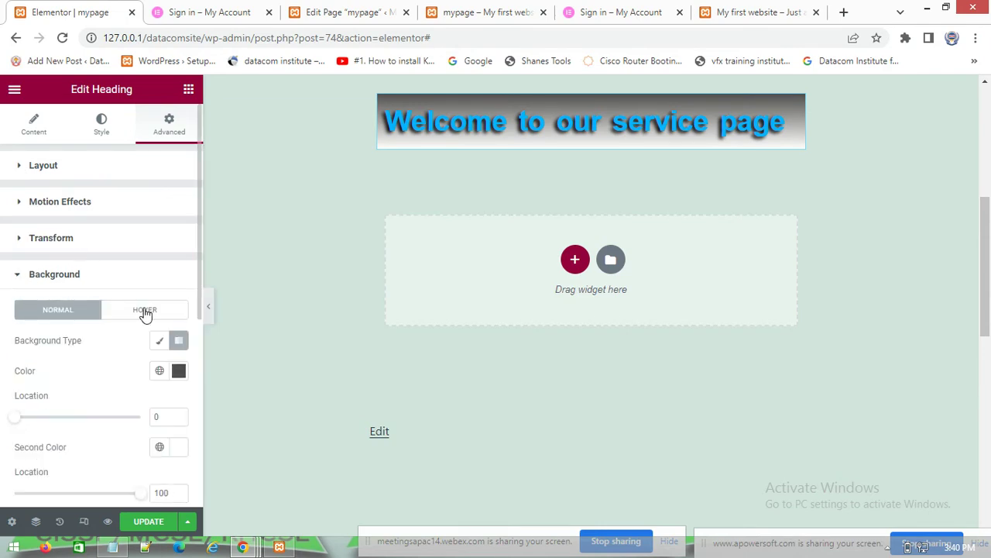
left_click(145, 311)
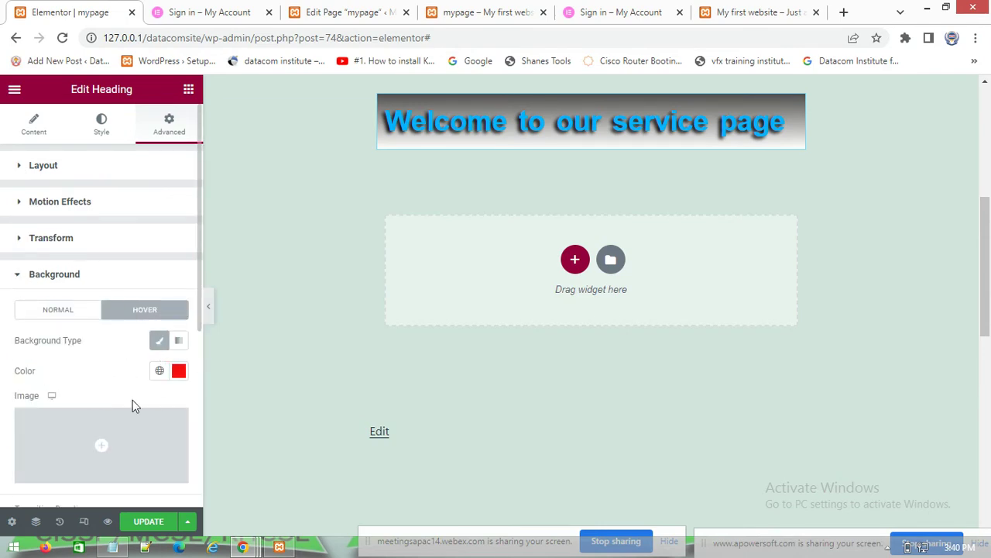
left_click(148, 525)
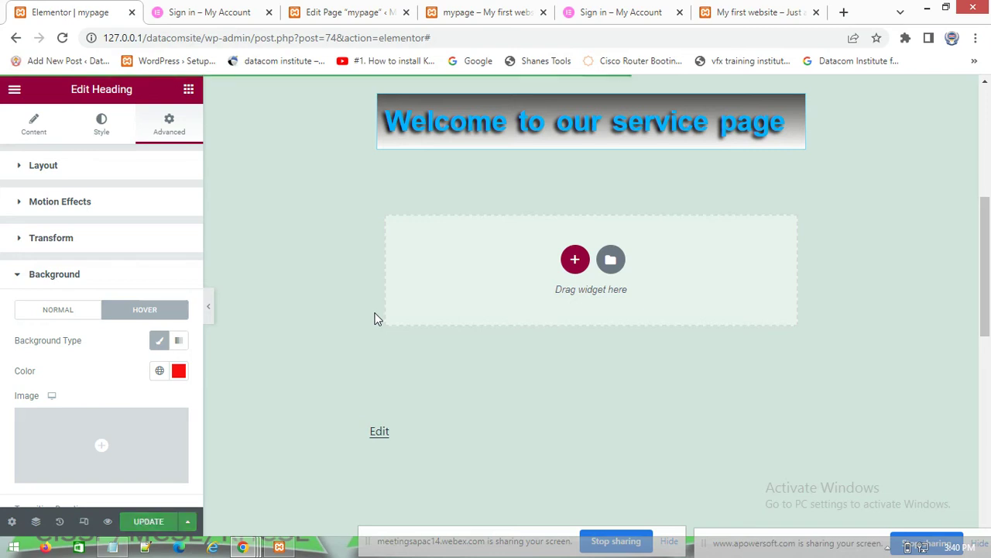
- Reload the mypage preview to check the heading's hover background, and return to the Elementor editor
left_click(492, 8)
right_click(353, 139)
left_click(388, 190)
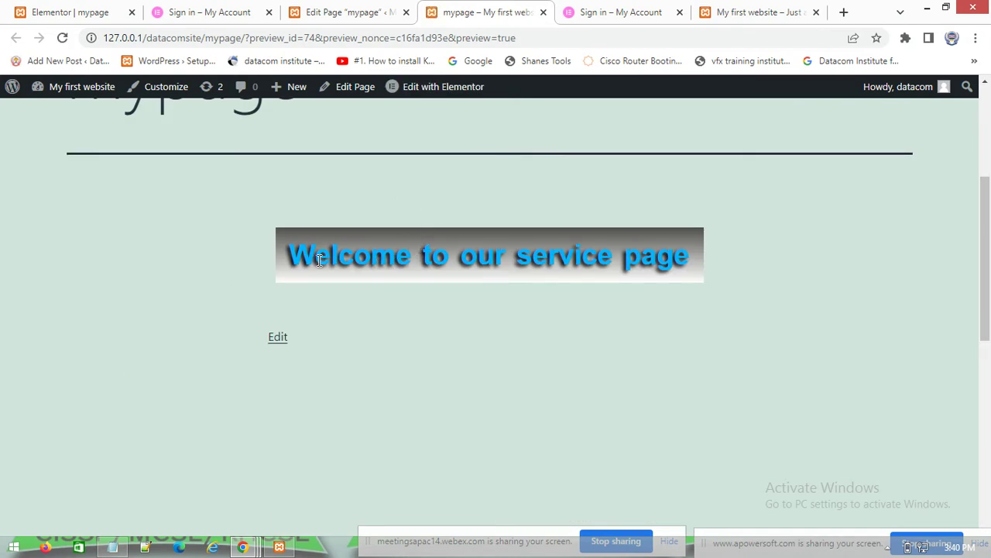
right_click(359, 166)
left_click(399, 212)
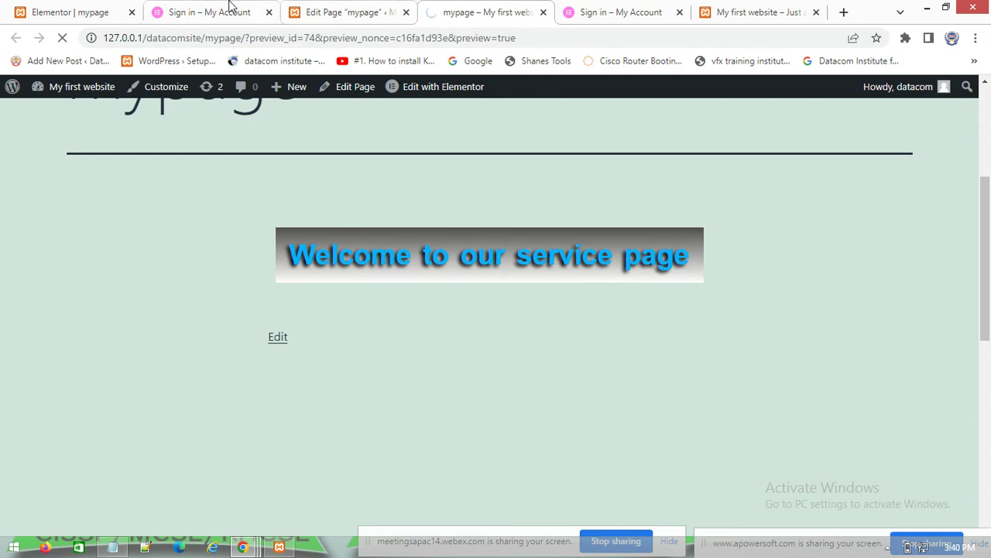
left_click(86, 12)
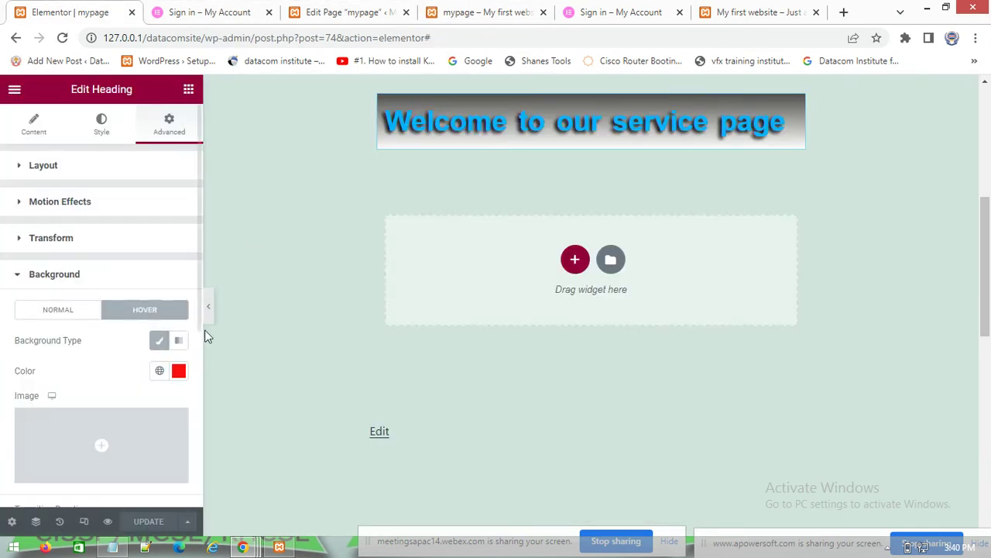
- Examine the gradient settings of the heading's normal-state background
scroll(752, 190, "up", 5)
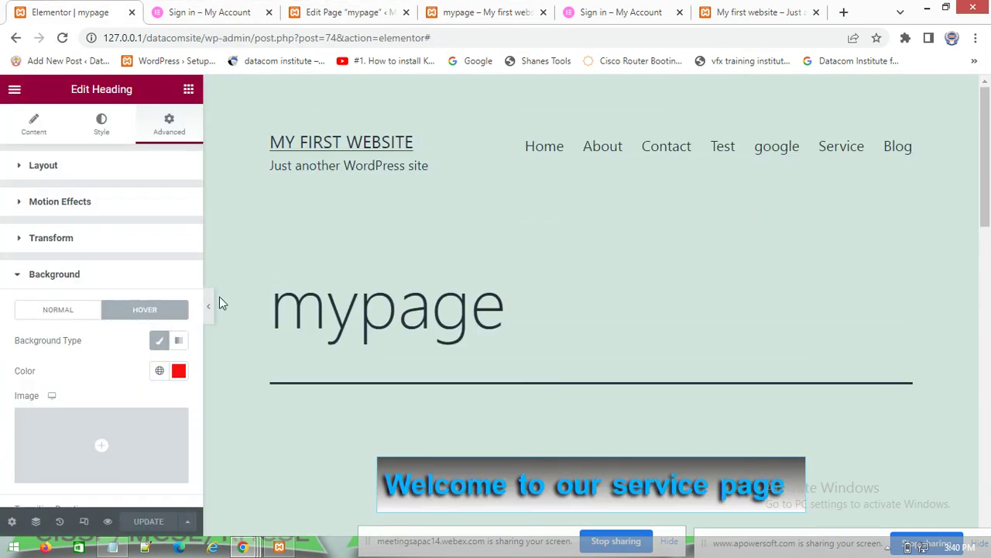
scroll(519, 331, "down", 2)
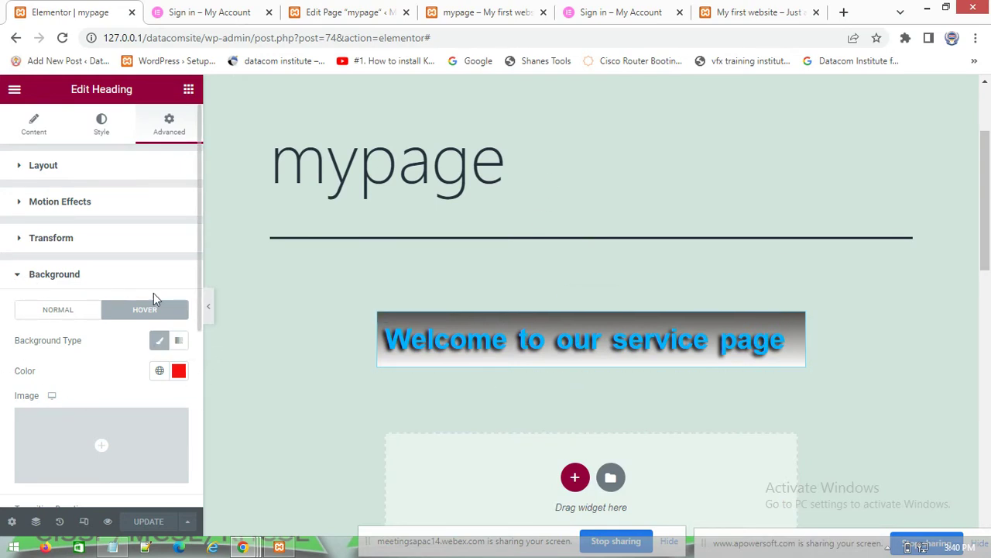
scroll(151, 333, "down", 1)
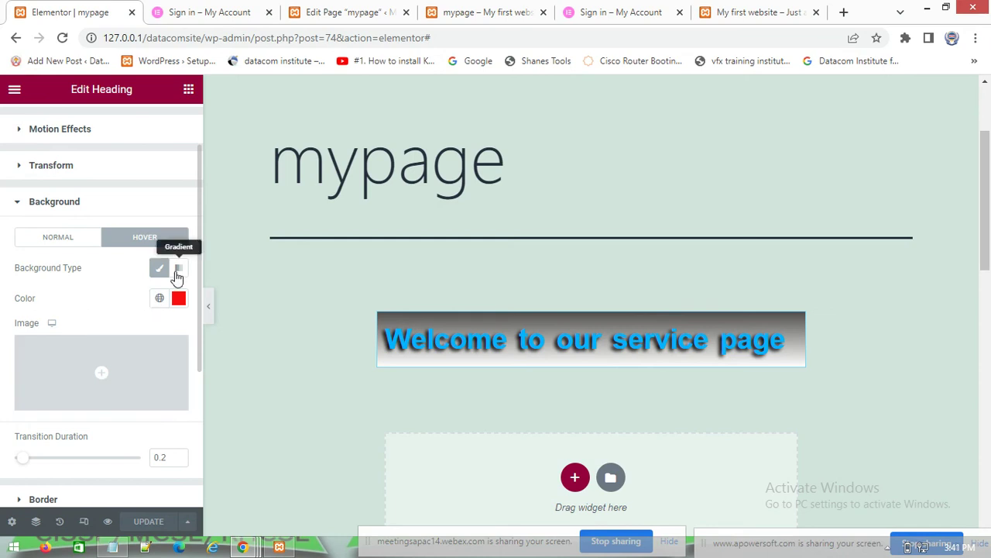
left_click(65, 240)
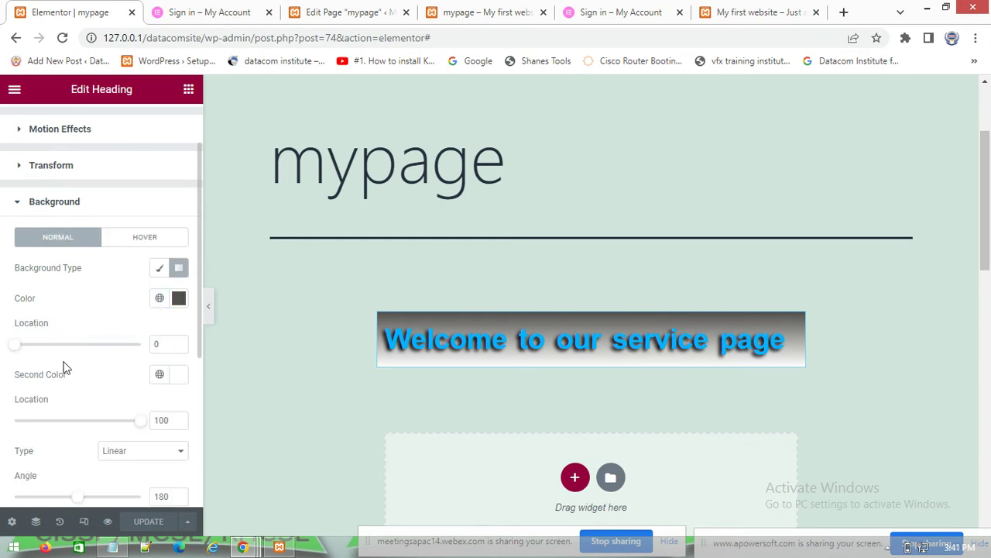
scroll(78, 371, "down", 1)
scroll(85, 381, "up", 2)
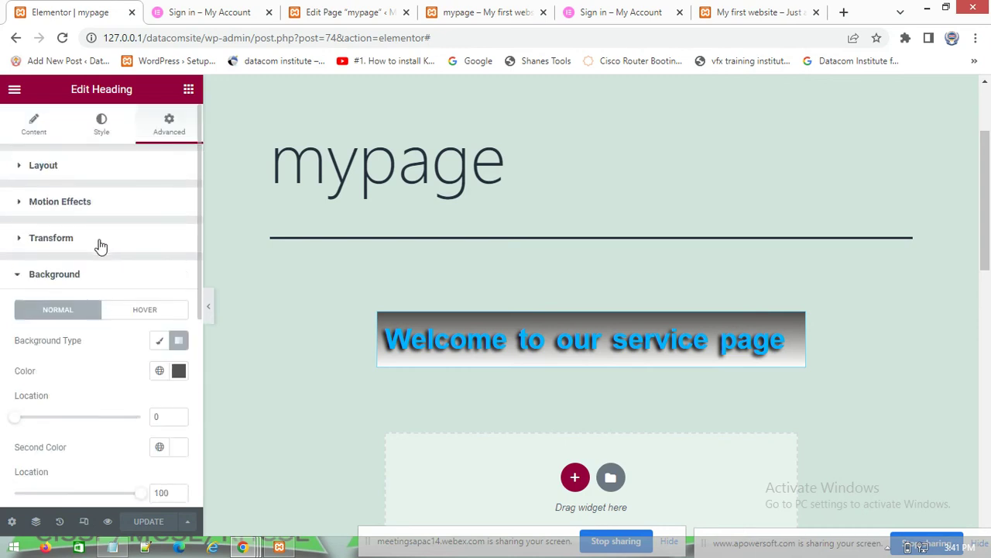
- Try the global Primary, Accent and Text colors as the heading's hover background color
left_click(143, 312)
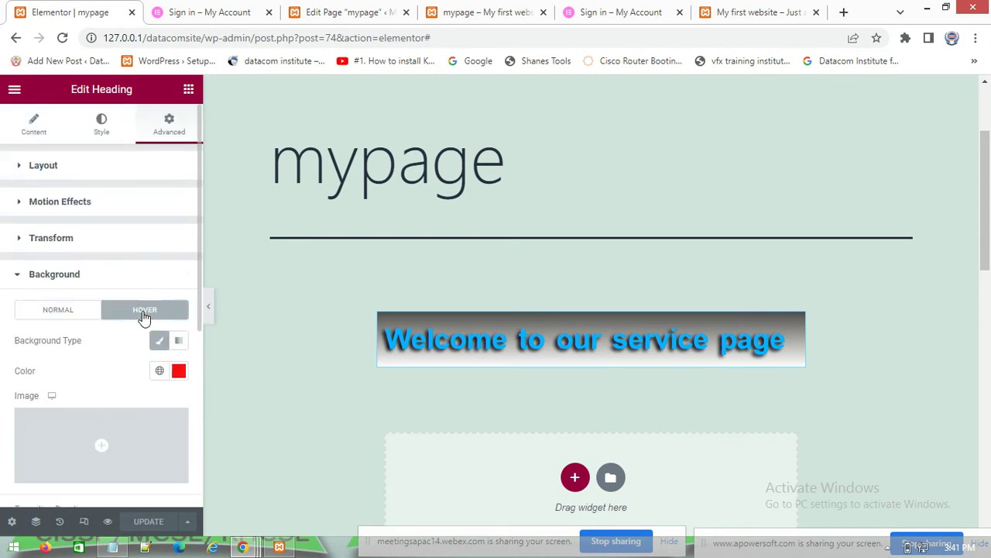
left_click(160, 372)
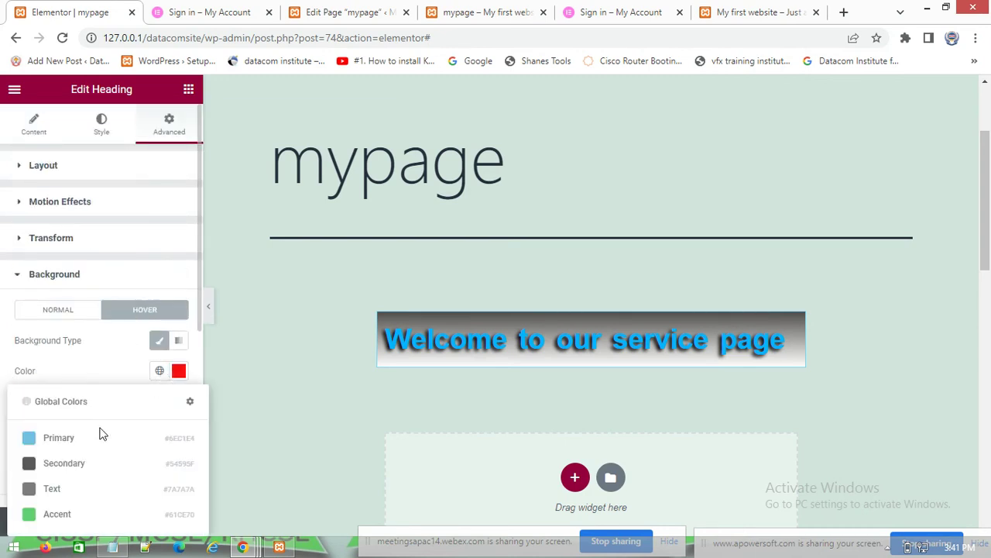
left_click(78, 438)
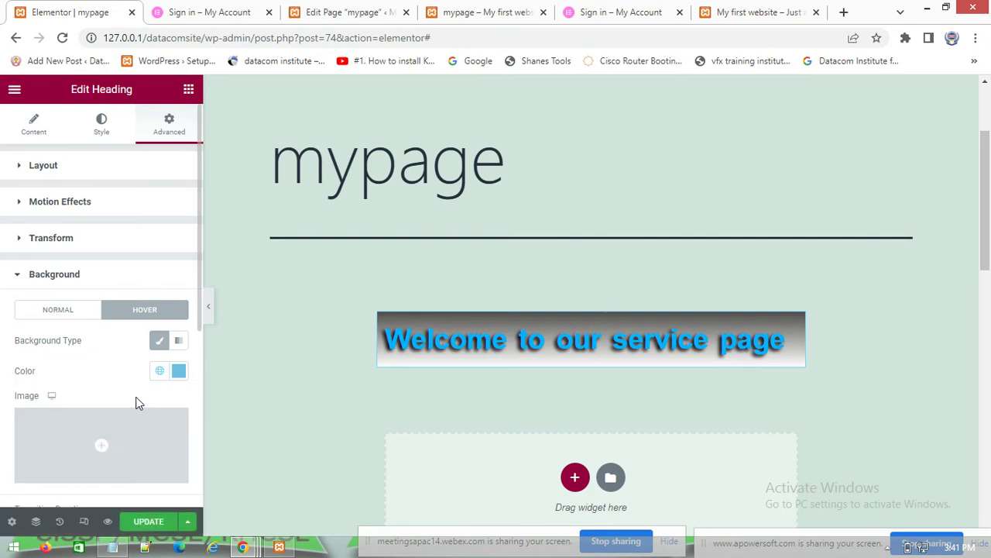
left_click(160, 371)
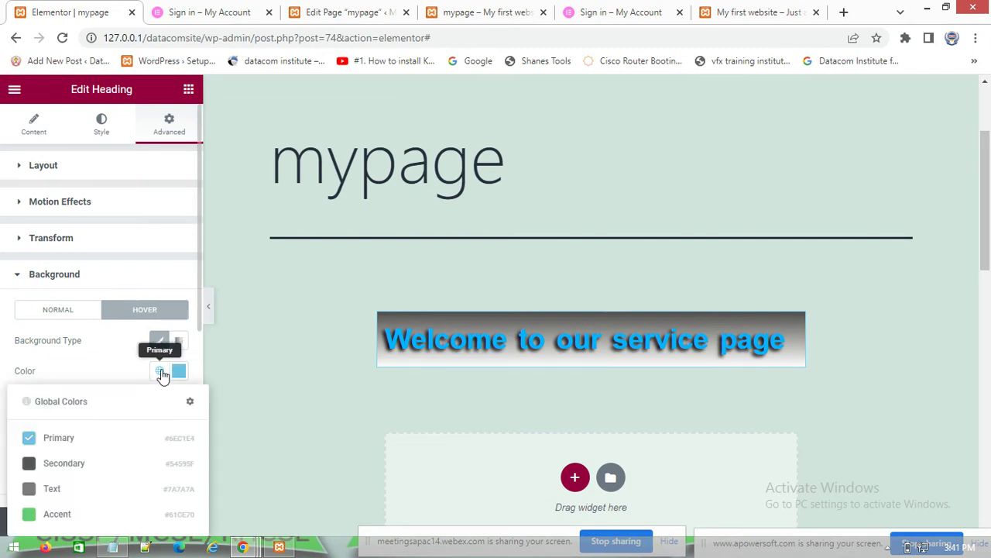
left_click(50, 515)
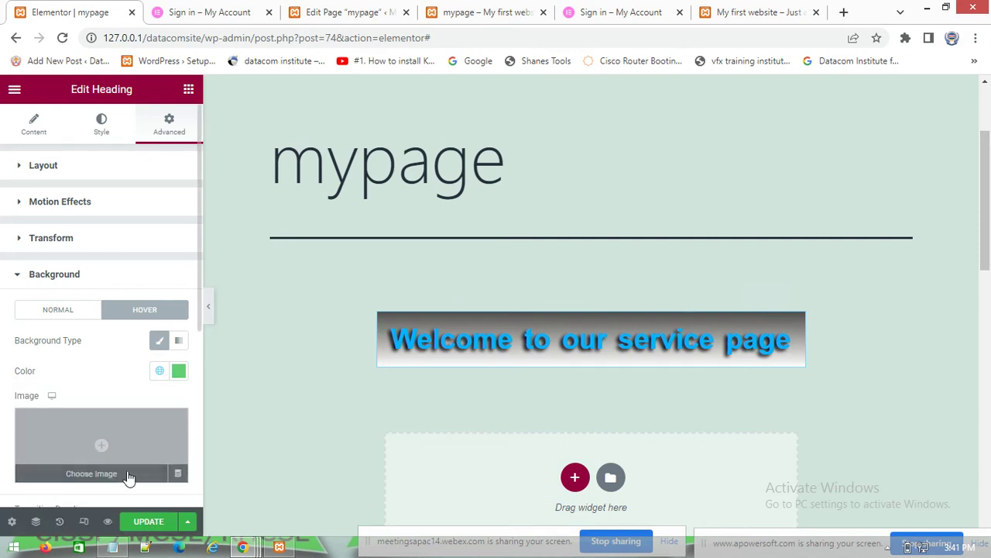
left_click(179, 374)
left_click(177, 369)
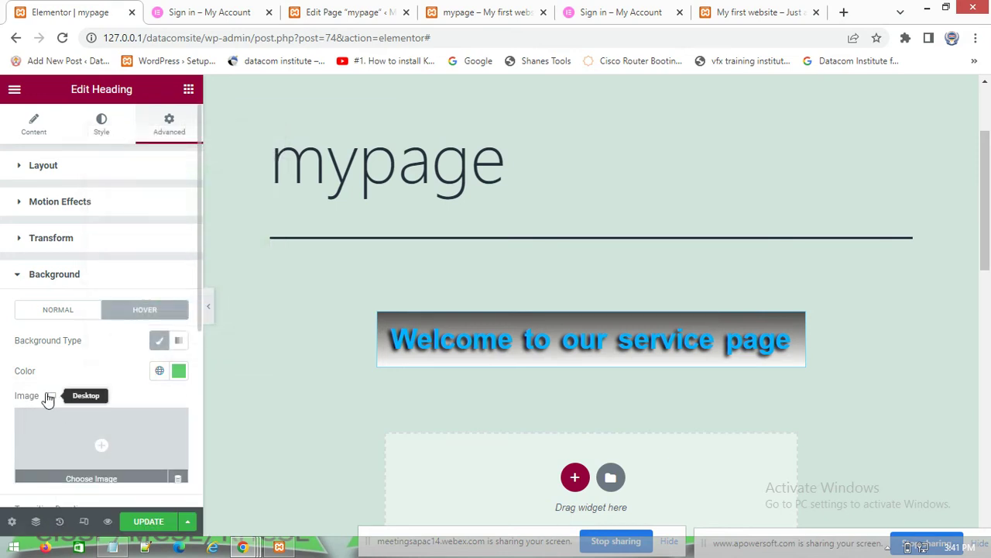
scroll(166, 364, "down", 1)
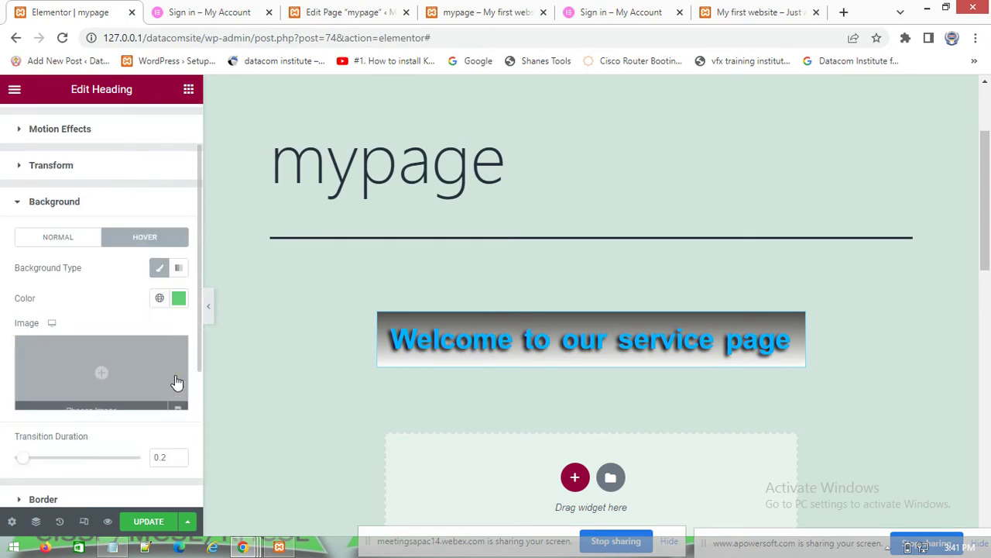
left_click(160, 298)
left_click(77, 415)
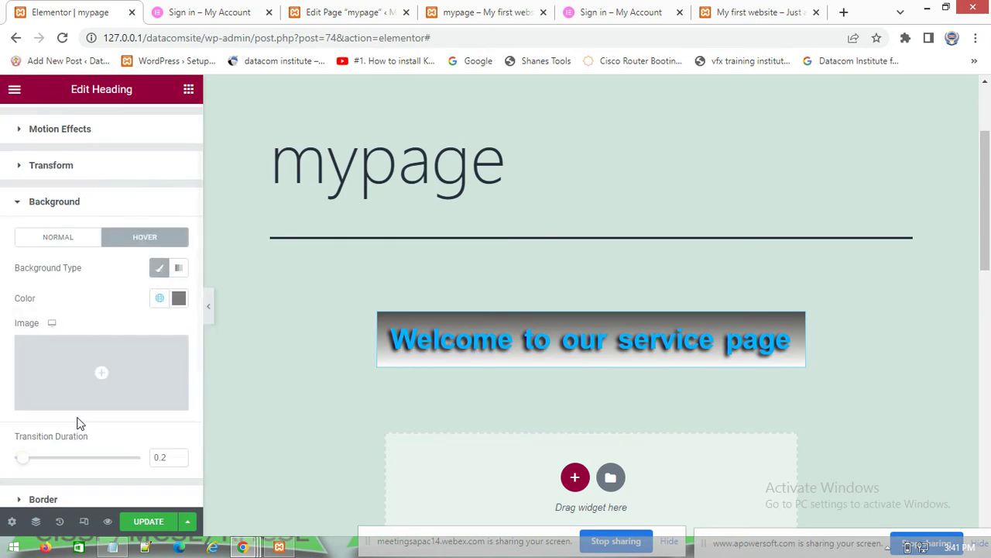
- Set the heading's hover background to the global Accent color and update the page
left_click(159, 299)
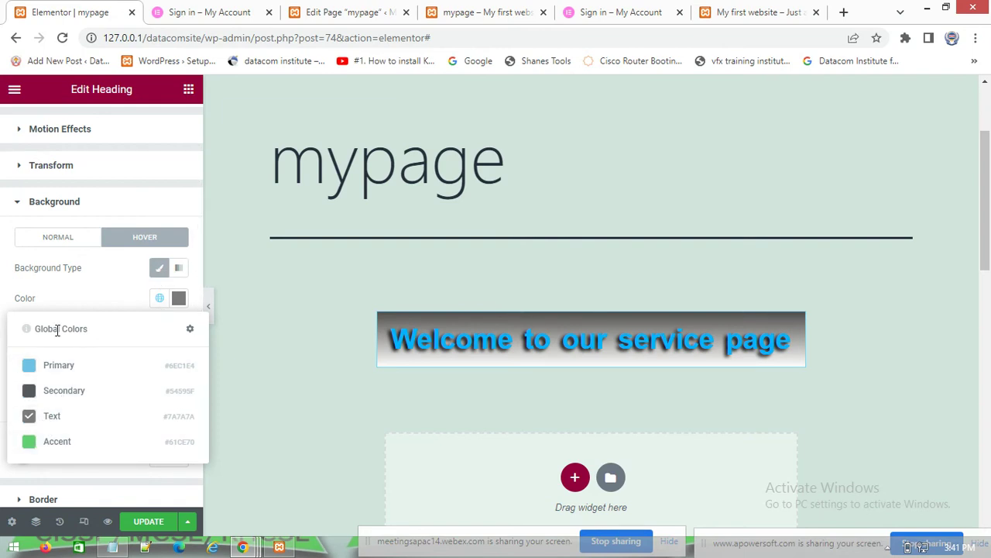
left_click(44, 443)
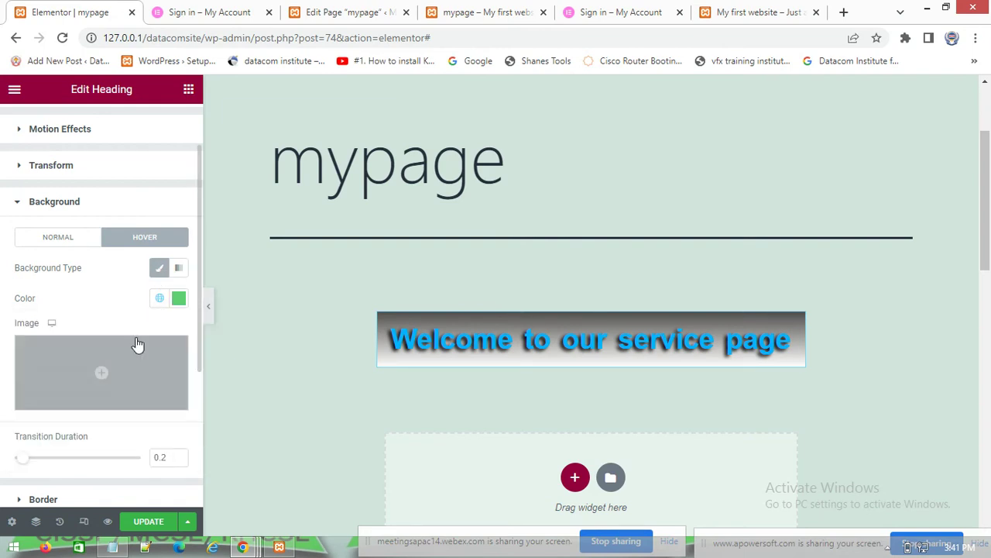
scroll(188, 405, "down", 1)
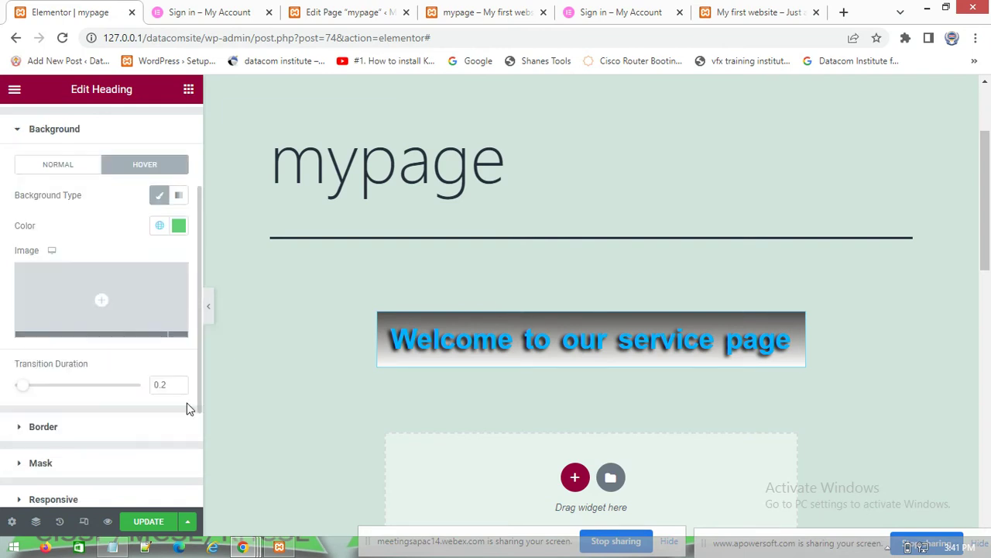
left_click(149, 521)
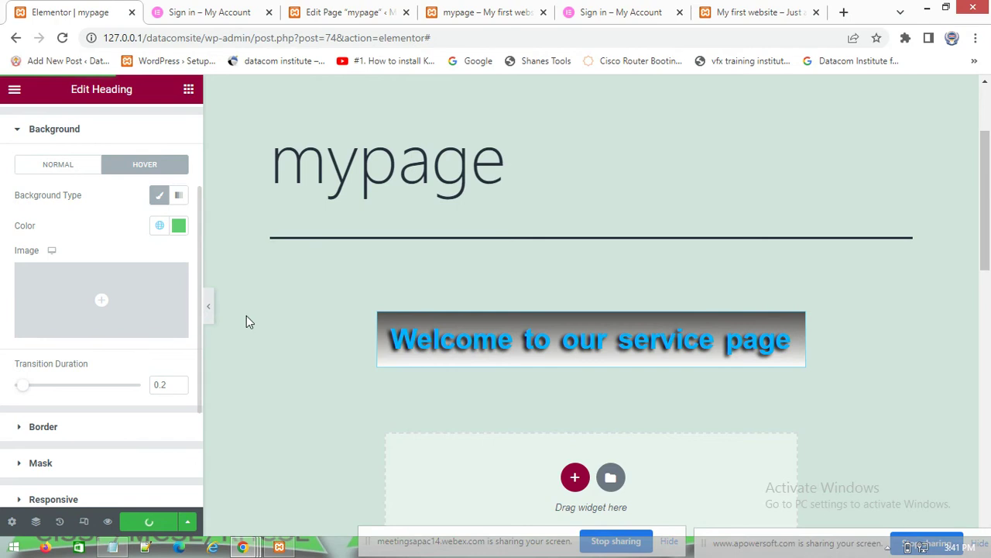
- Reload the mypage preview to check the updated hover color, and go back to the Elementor editor
left_click(502, 13)
right_click(464, 145)
left_click(508, 189)
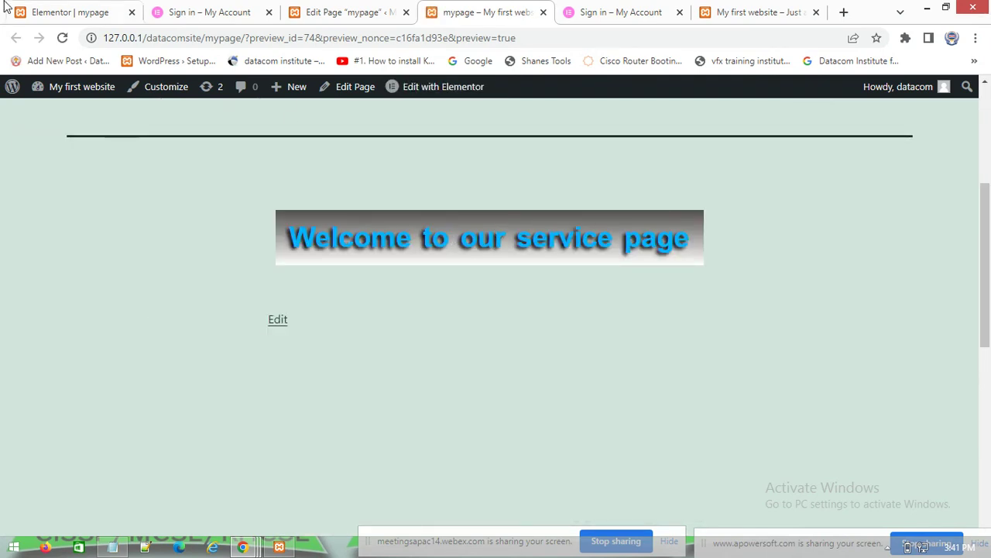
left_click(70, 13)
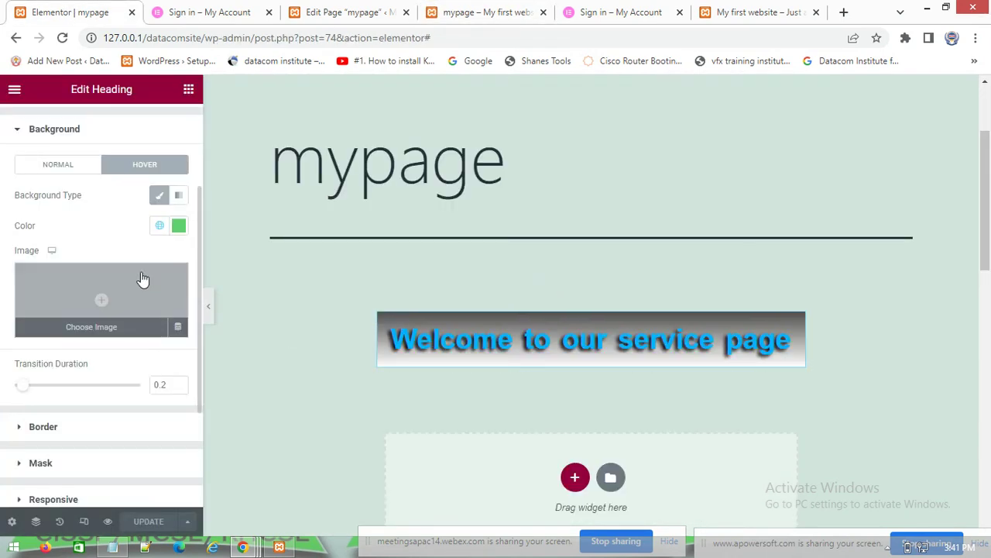
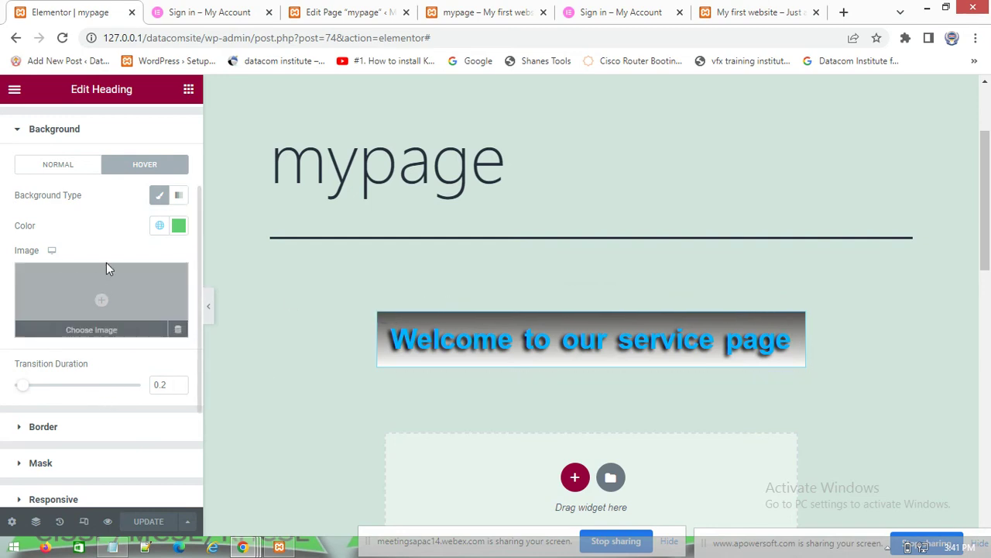
- Give the heading a Solid border in its normal state
left_click(21, 132)
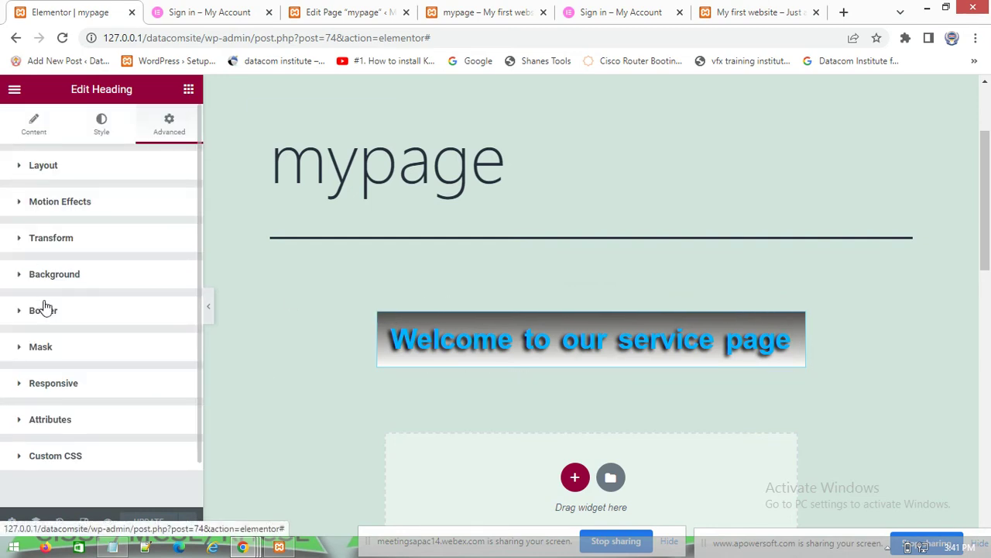
left_click(20, 313)
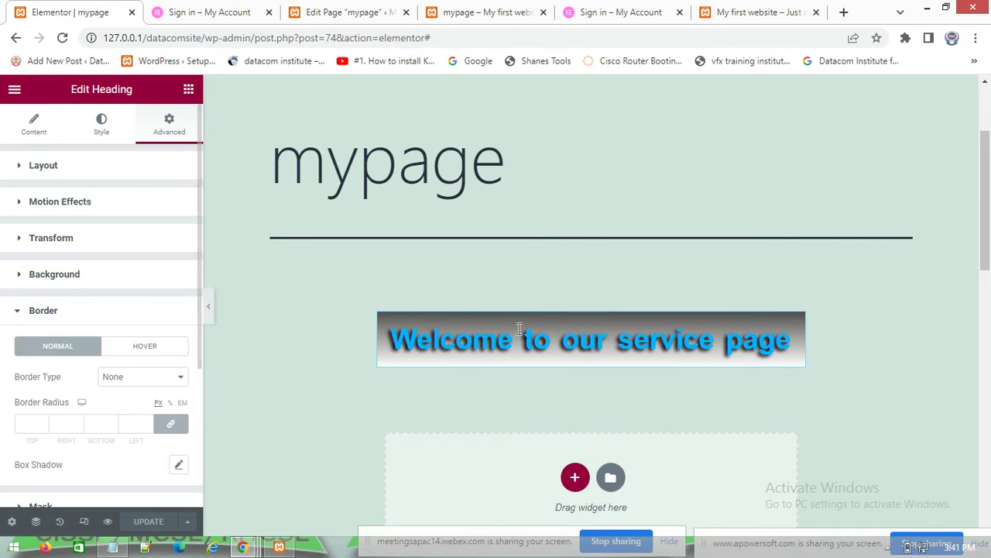
left_click(151, 379)
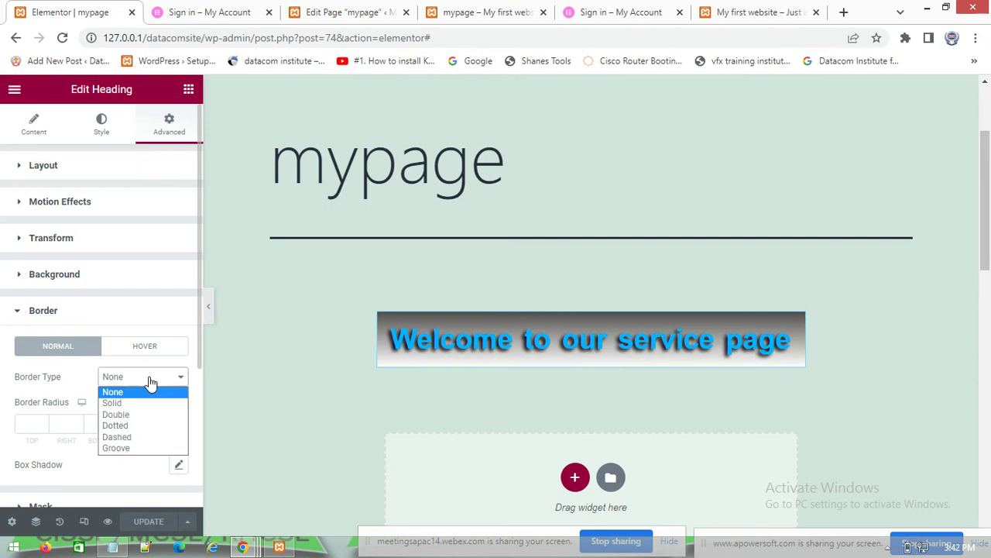
left_click(116, 403)
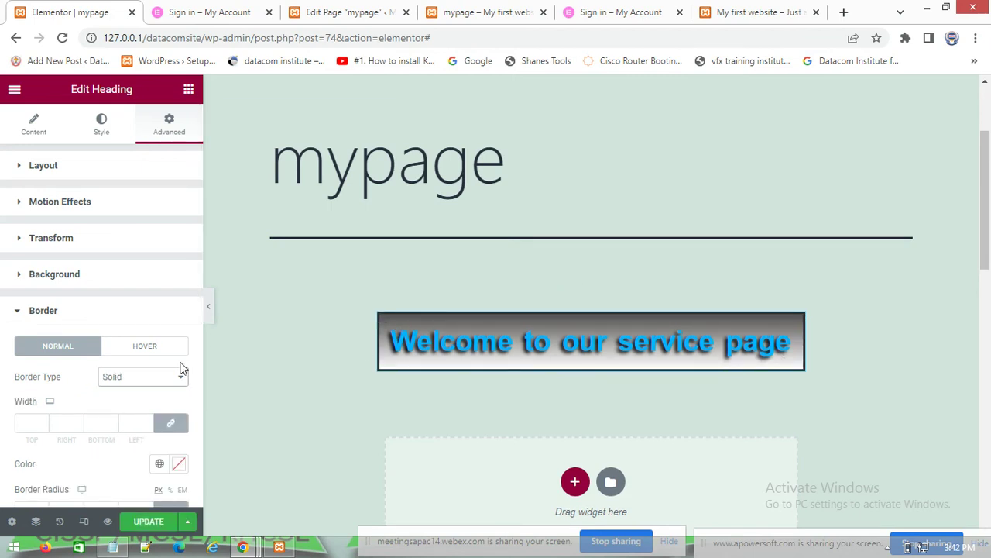
- Set the heading's border color to blue #1817F5
scroll(145, 375, "down", 2)
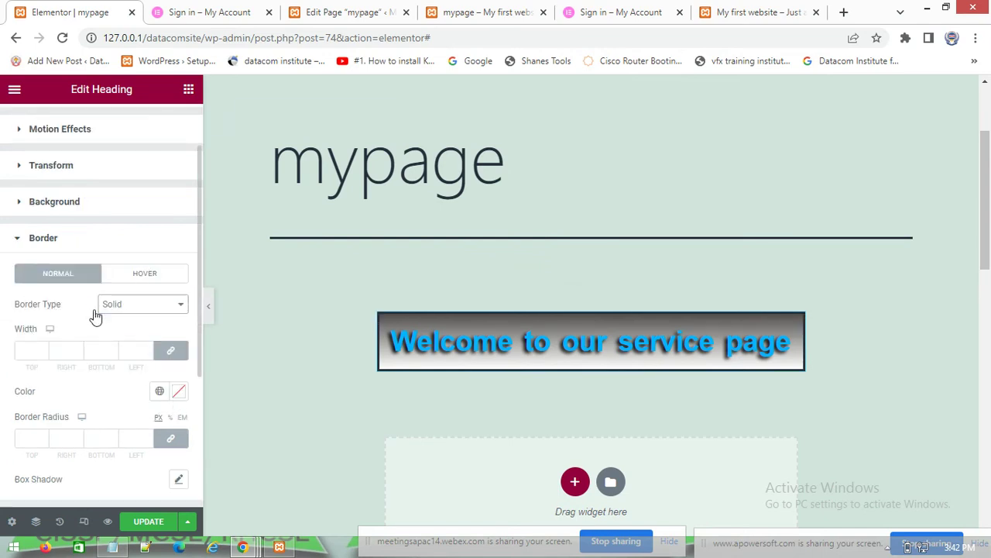
left_click(178, 391)
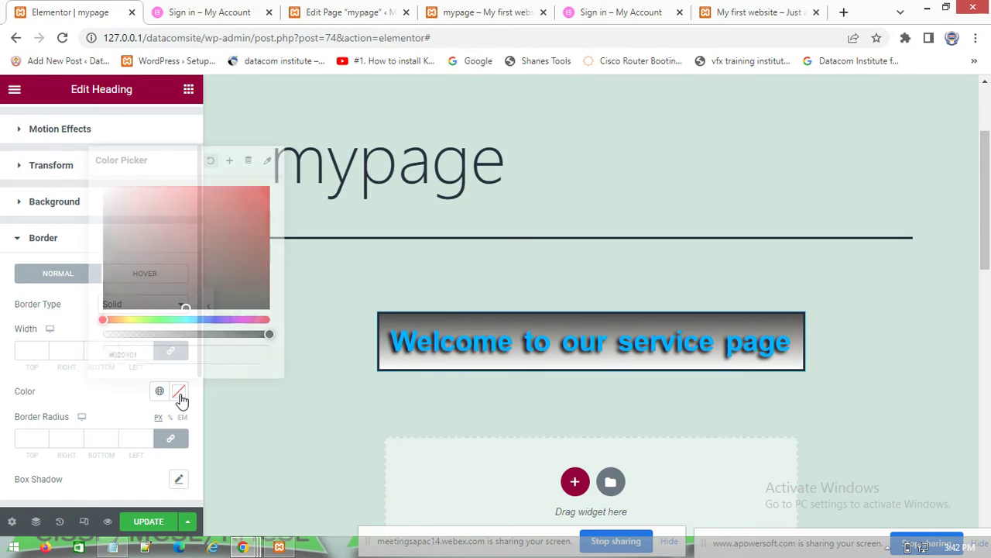
left_click(253, 190)
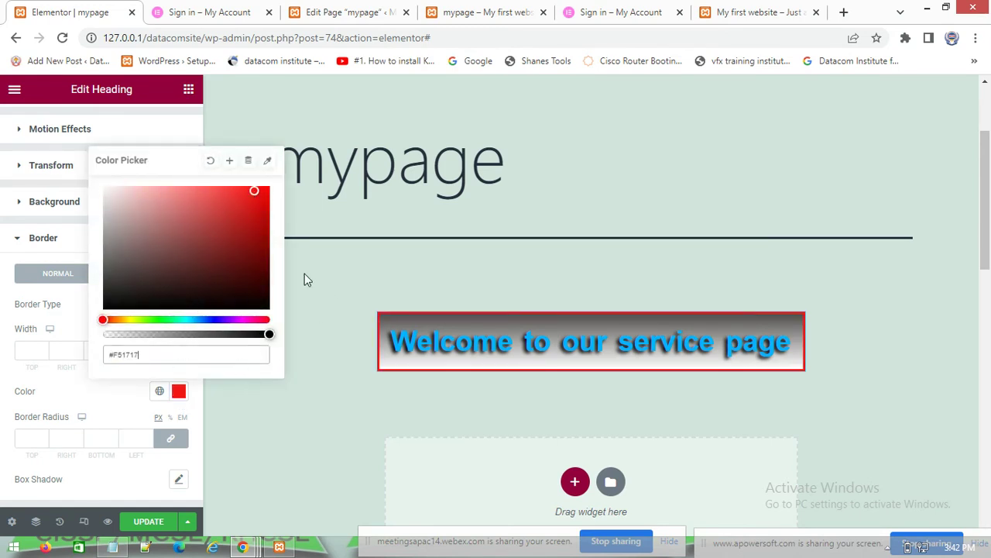
left_click(213, 320)
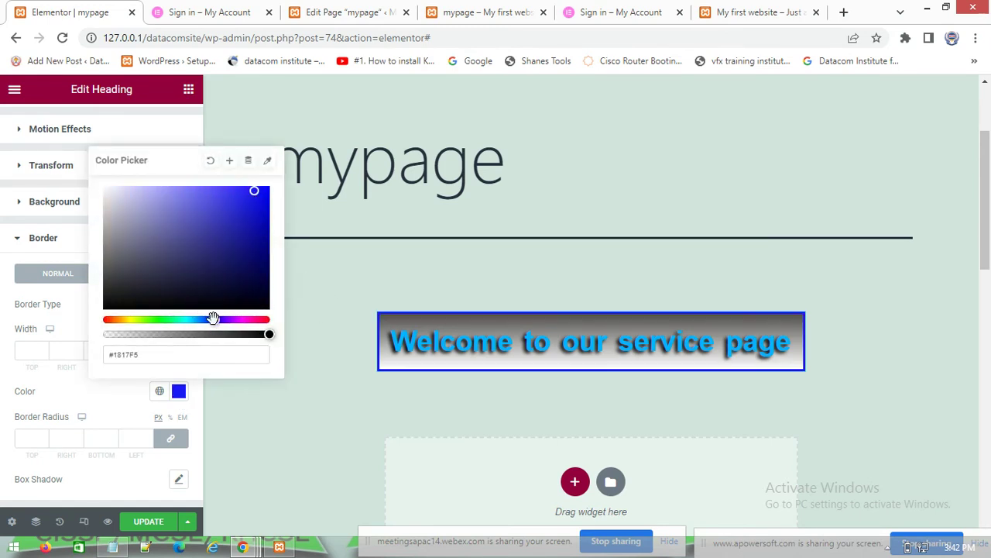
left_click(328, 274)
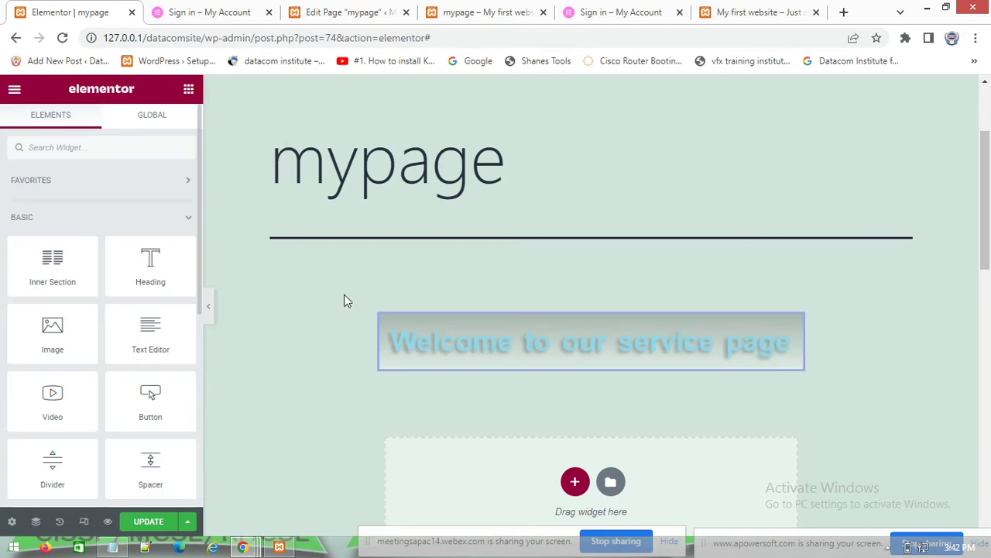
- Reselect the welcome heading and change its border type to Double
left_click(457, 333)
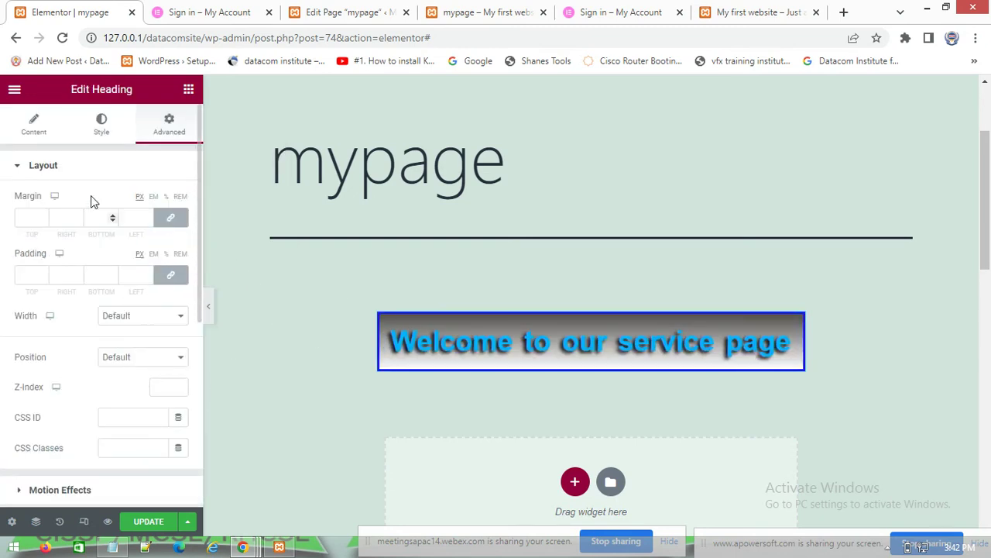
left_click(20, 167)
left_click(19, 312)
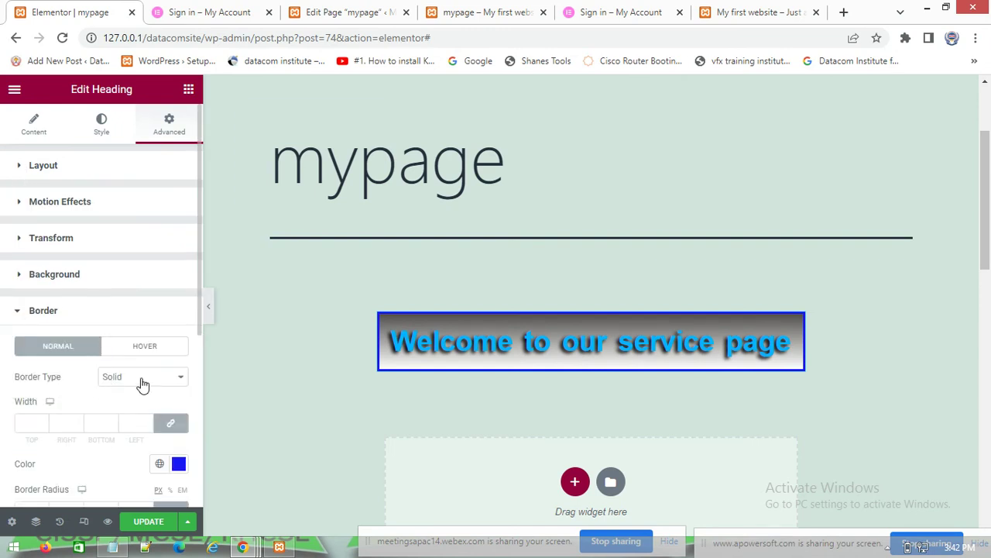
left_click(142, 377)
left_click(126, 412)
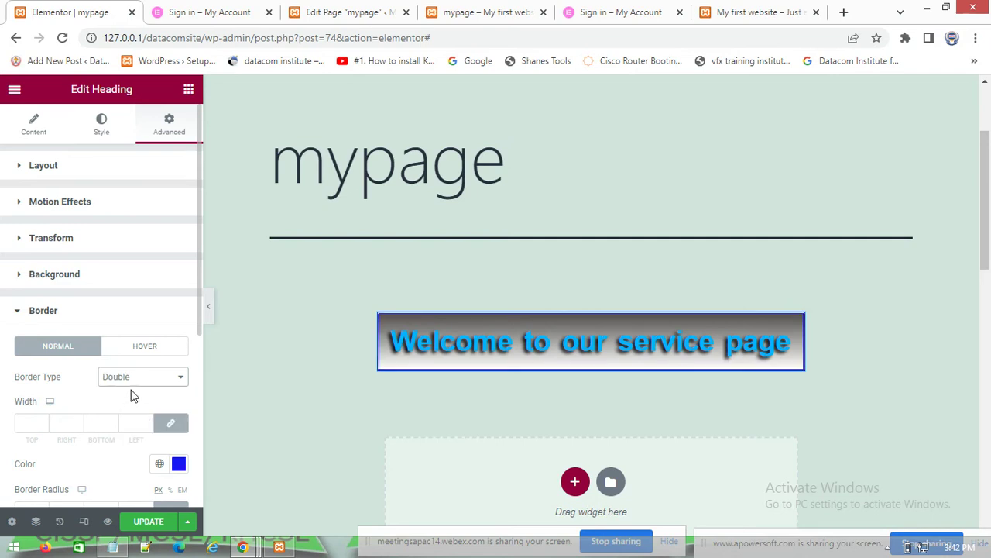
- Try the Dotted, Dashed and Groove border types on the welcome heading
left_click(132, 377)
left_click(121, 423)
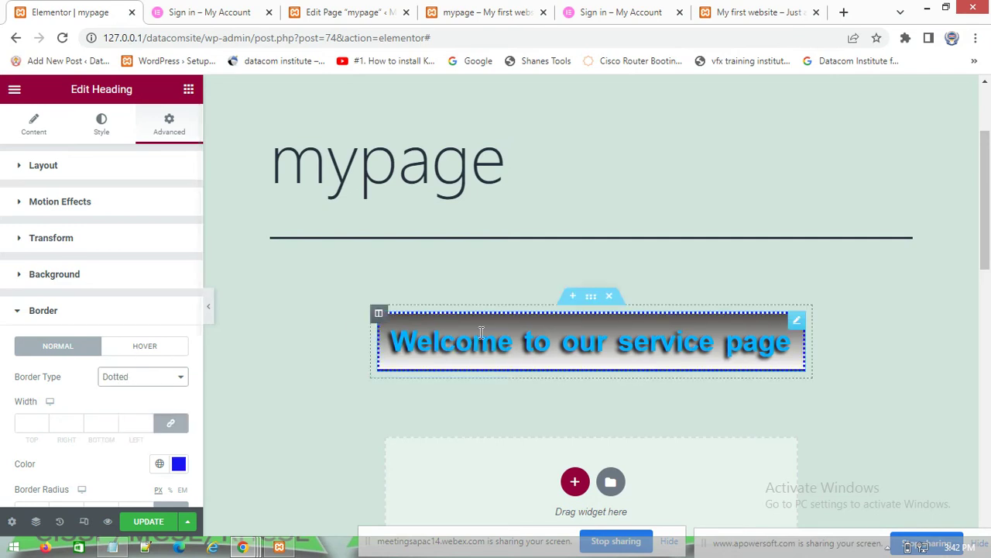
left_click(139, 377)
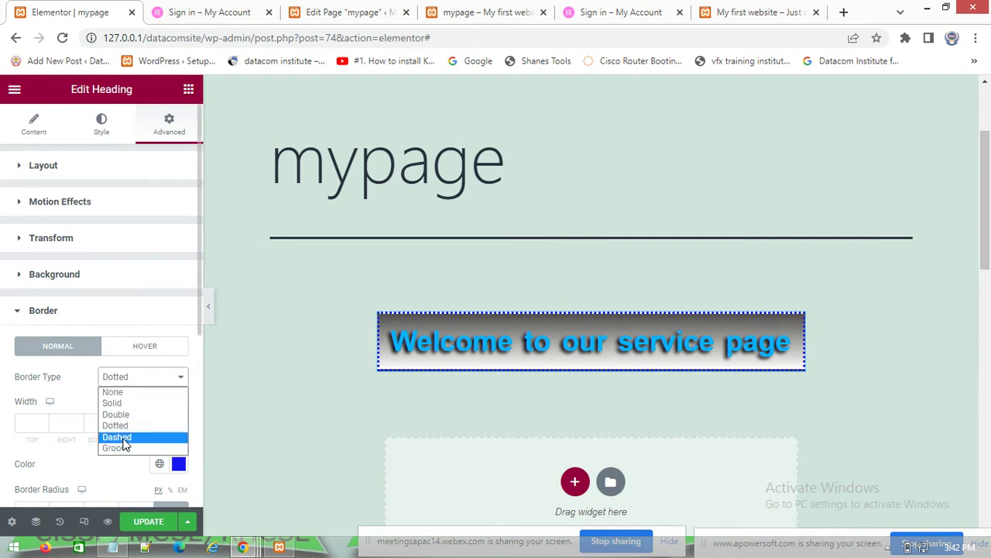
left_click(118, 437)
left_click(135, 380)
left_click(122, 447)
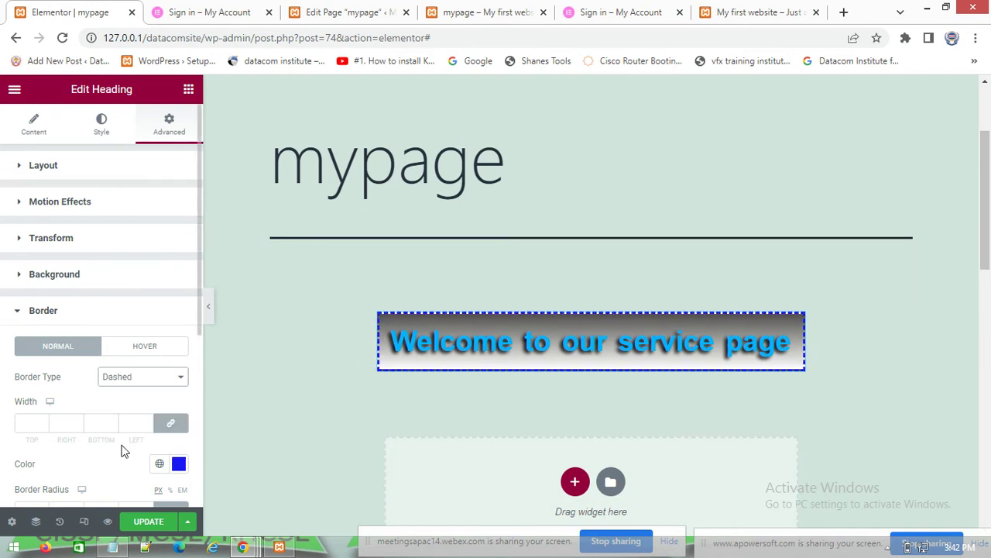
- Set the heading's border type to Solid and its border radius to 20 px on all corners
left_click(148, 377)
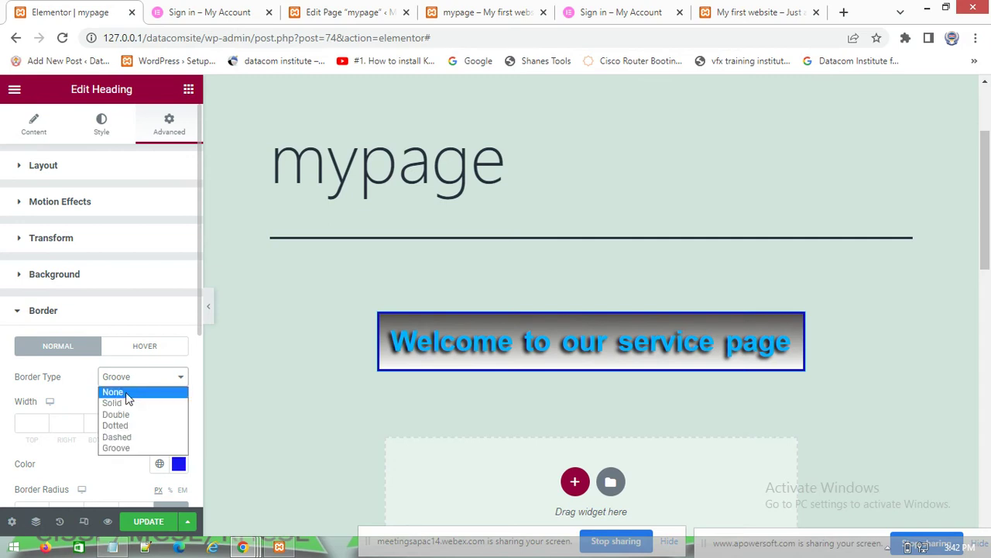
left_click(124, 406)
scroll(143, 382, "down", 1)
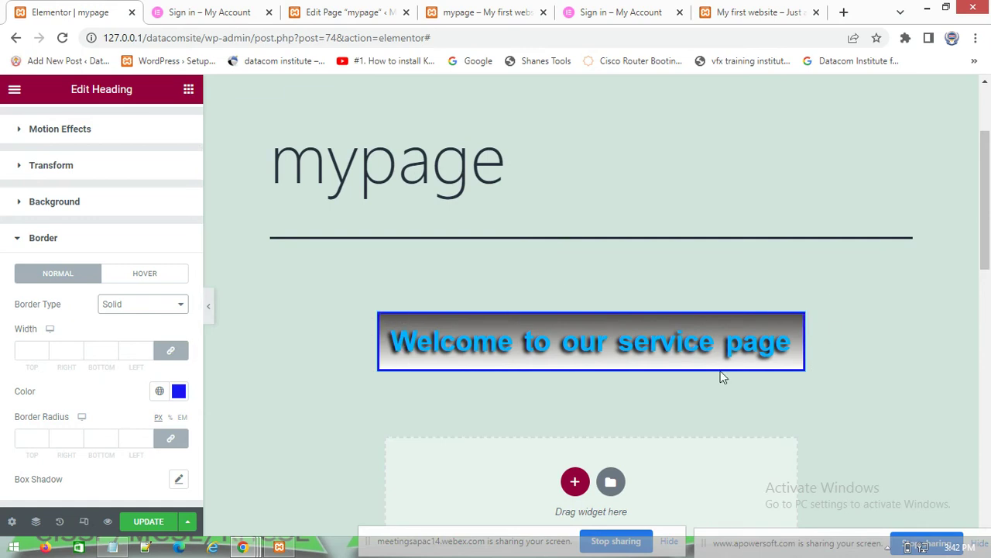
double_click(42, 438)
scroll(44, 438, "up", 11)
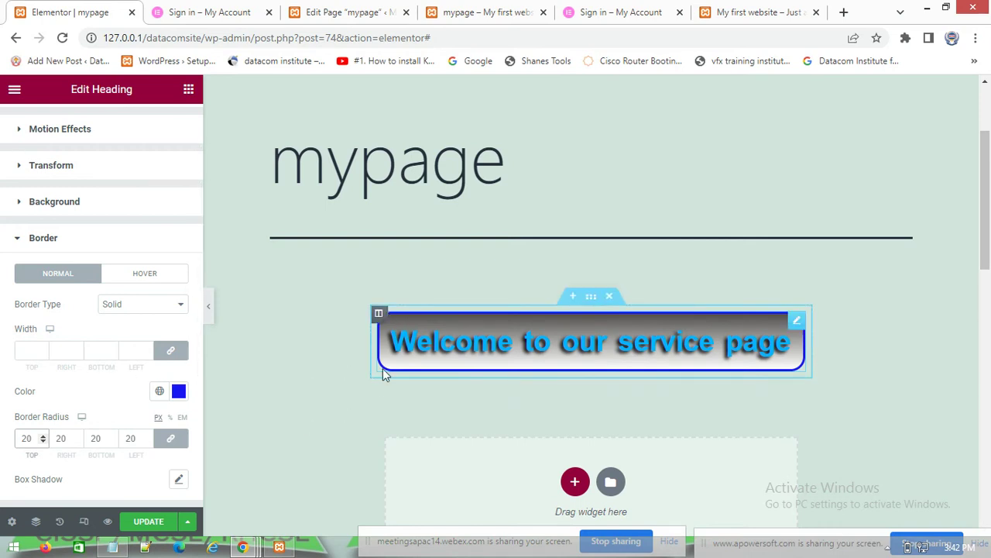
- Unlink the heading's border radius values and set the bottom radius to 3 px
left_click(172, 439)
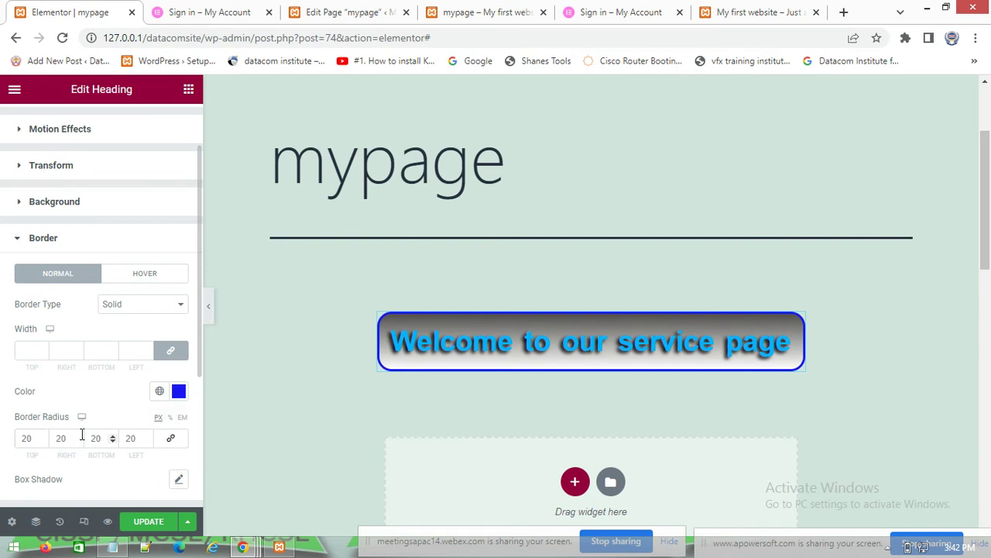
left_click(113, 442)
left_click(113, 441)
left_click(112, 441)
left_click(112, 441)
left_click(112, 441)
- Set the heading's top border radius to 1 px
left_click(79, 442)
double_click(45, 442)
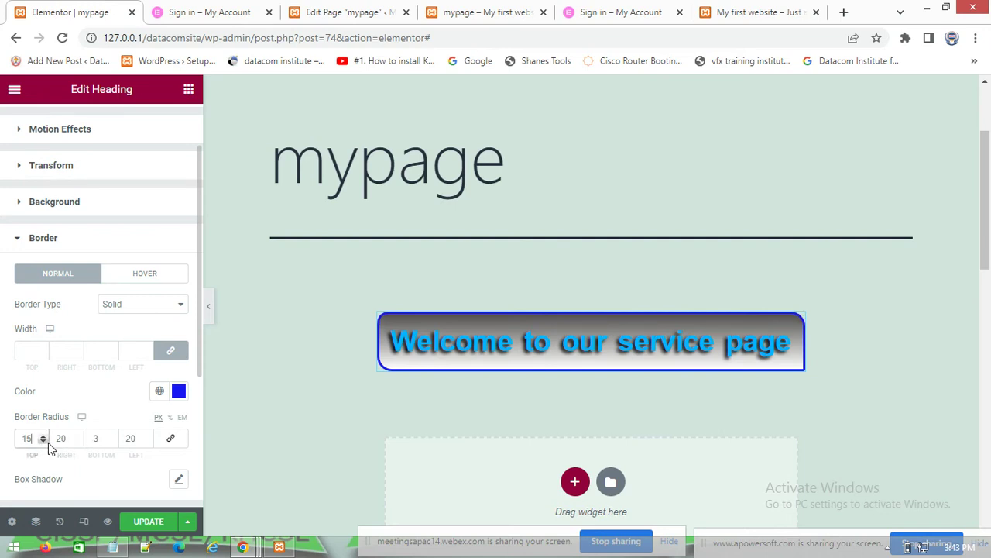
key("Tab")
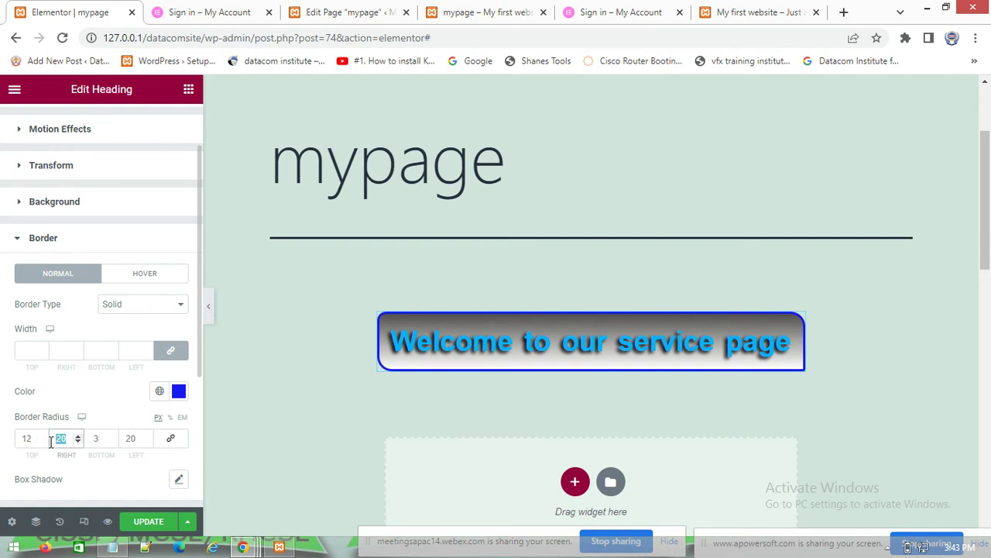
triple_click(43, 441)
left_click(43, 442)
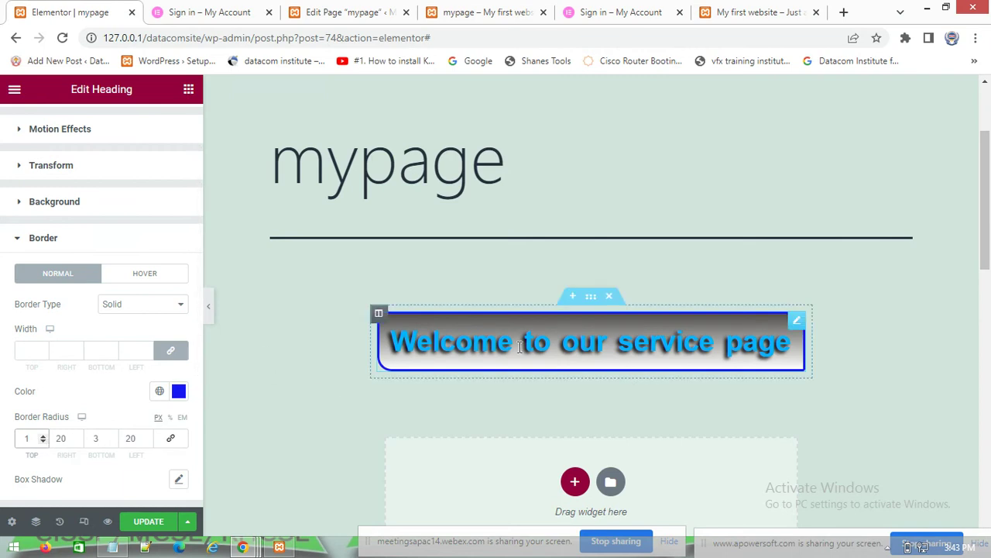
- Add a box shadow to the heading's border and raise its color to full opacity
scroll(129, 418, "down", 1)
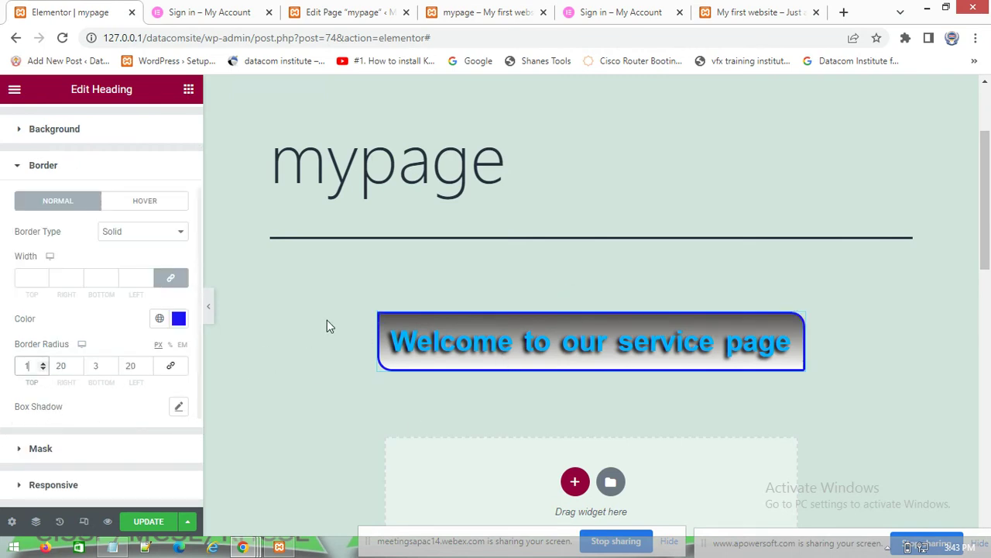
left_click(179, 407)
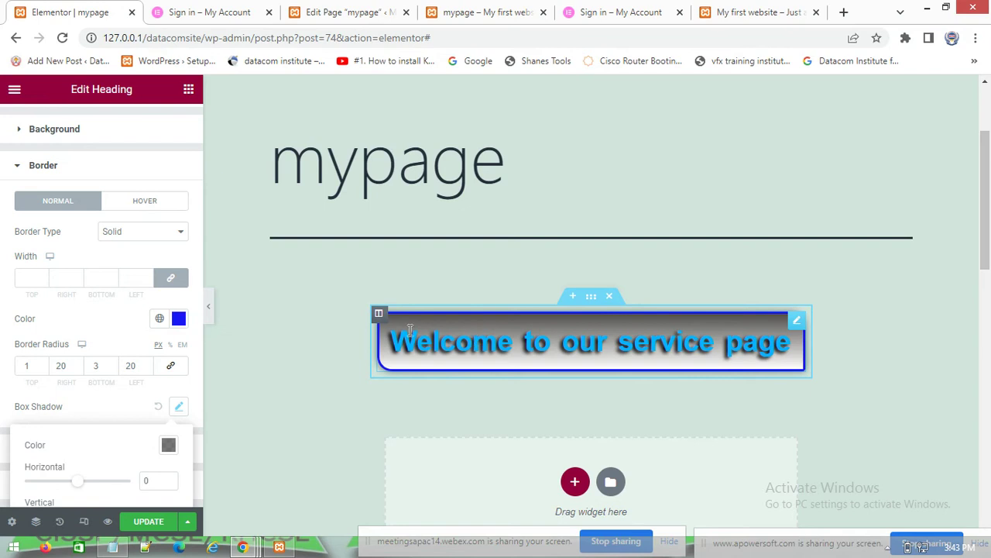
scroll(230, 429, "down", 1)
left_click(168, 444)
left_click_drag(224, 328, 248, 262)
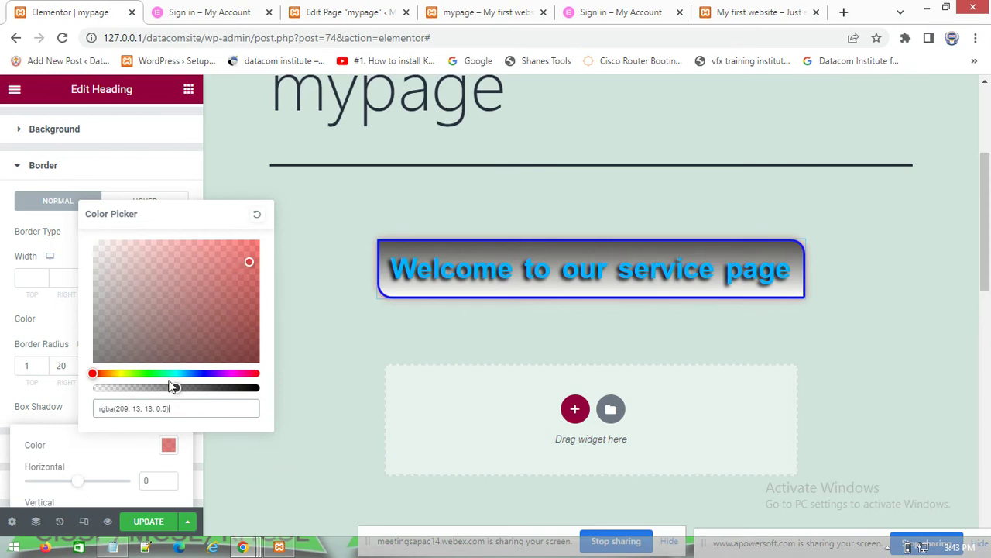
mouse_move(179, 391)
left_mouse_down()
mouse_move(139, 389)
mouse_move(277, 399)
mouse_move(116, 387)
mouse_move(283, 400)
mouse_move(236, 361)
mouse_move(275, 365)
left_mouse_up()
- Change the heading's box shadow color to a blue shade, close the color picker and reselect the heading
left_click(115, 241)
left_click(185, 298)
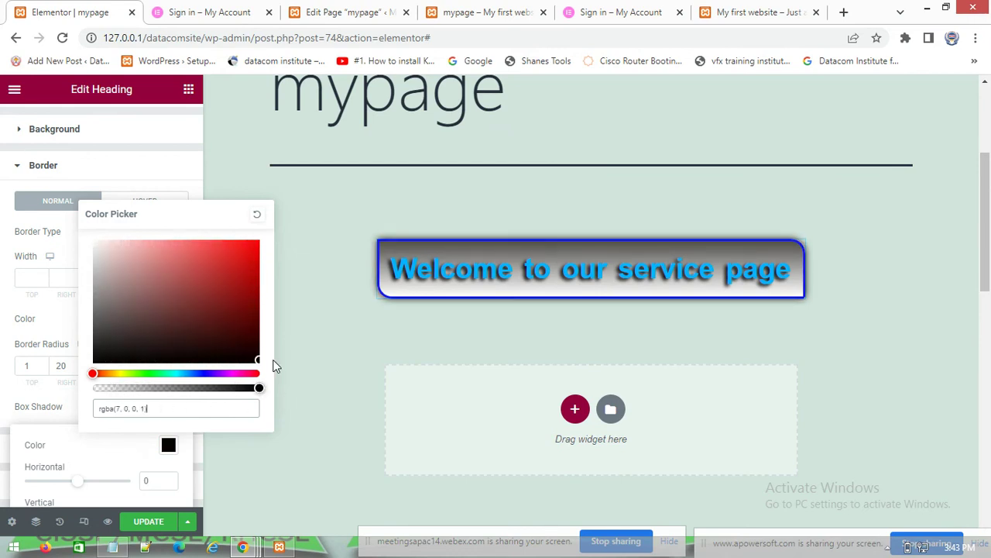
left_click(257, 242)
left_click(205, 374)
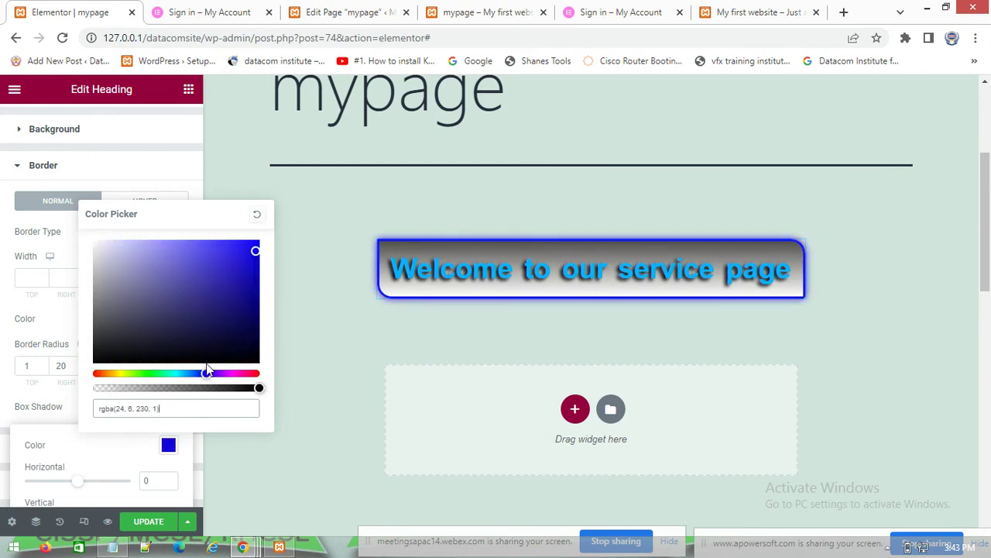
left_click(234, 351)
left_click(218, 358)
left_click(250, 328)
left_click(152, 285)
mouse_move(171, 290)
left_mouse_down()
mouse_move(226, 246)
mouse_move(305, 240)
left_mouse_up()
left_click(325, 376)
left_click(500, 251)
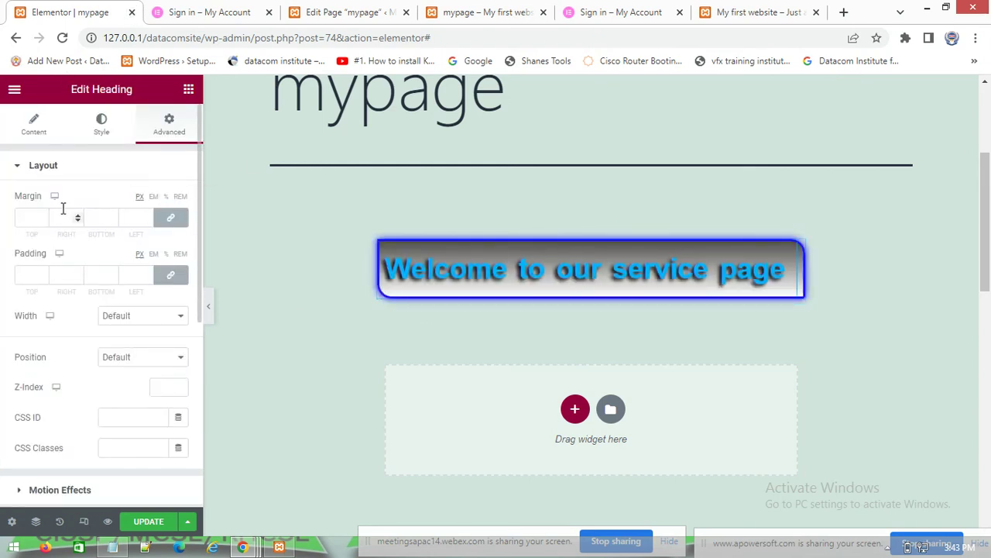
- Review the heading's border settings, including the radius values and box shadow, and collapse that section
left_click(22, 170)
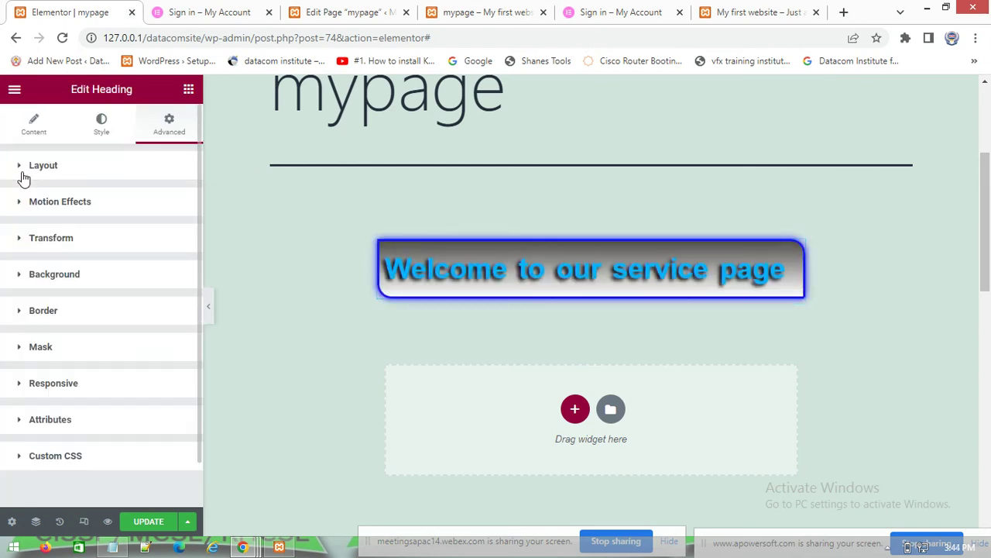
left_click(25, 314)
scroll(78, 356, "down", 1)
scroll(87, 372, "down", 2)
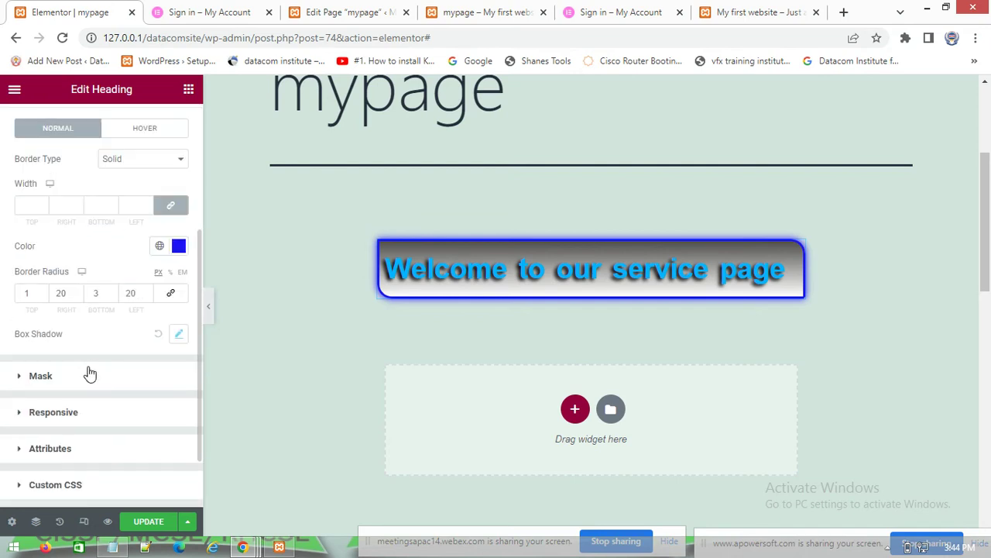
scroll(29, 219, "up", 1)
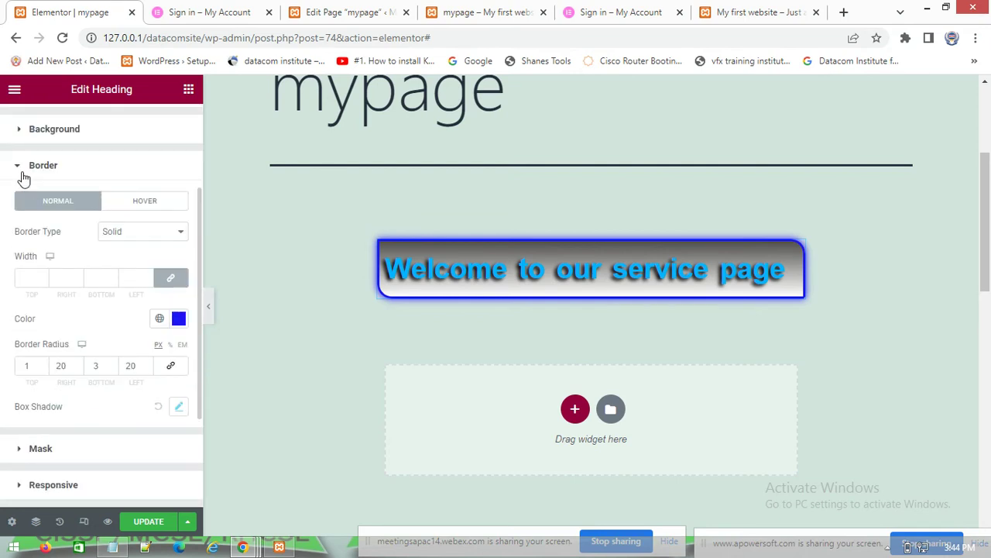
left_click(19, 165)
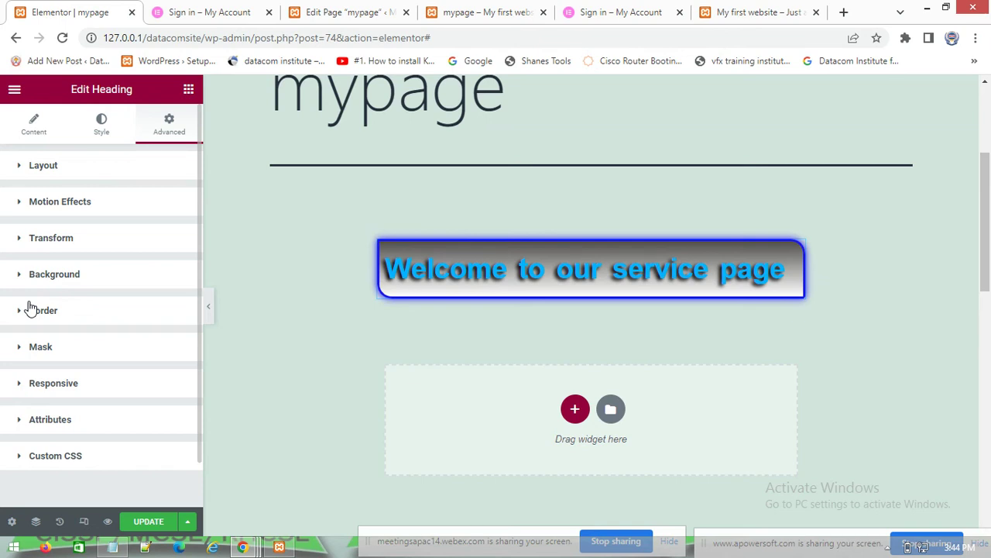
- Update the page and reload the mypage preview to check the heading's border and shadow
left_click(136, 527)
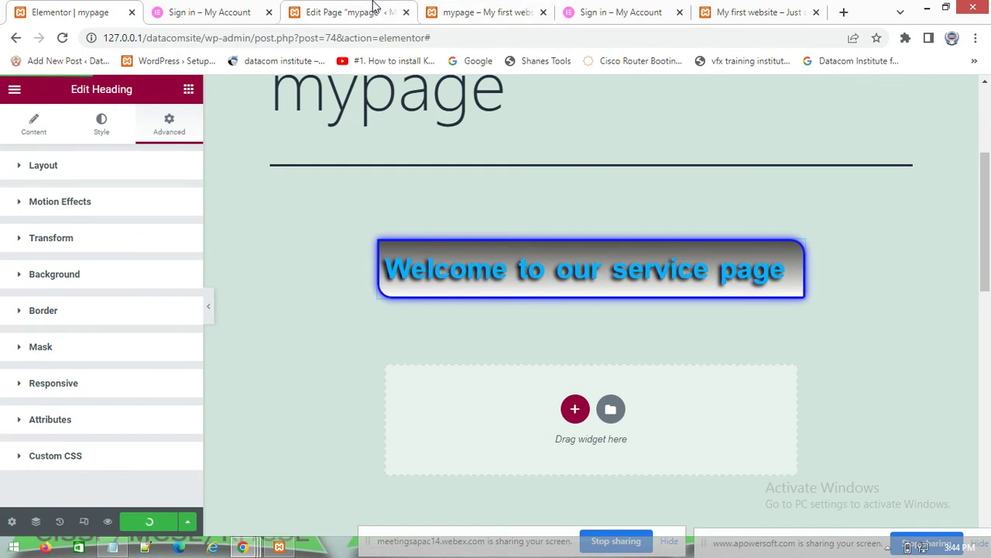
left_click(484, 12)
right_click(195, 200)
left_click(232, 240)
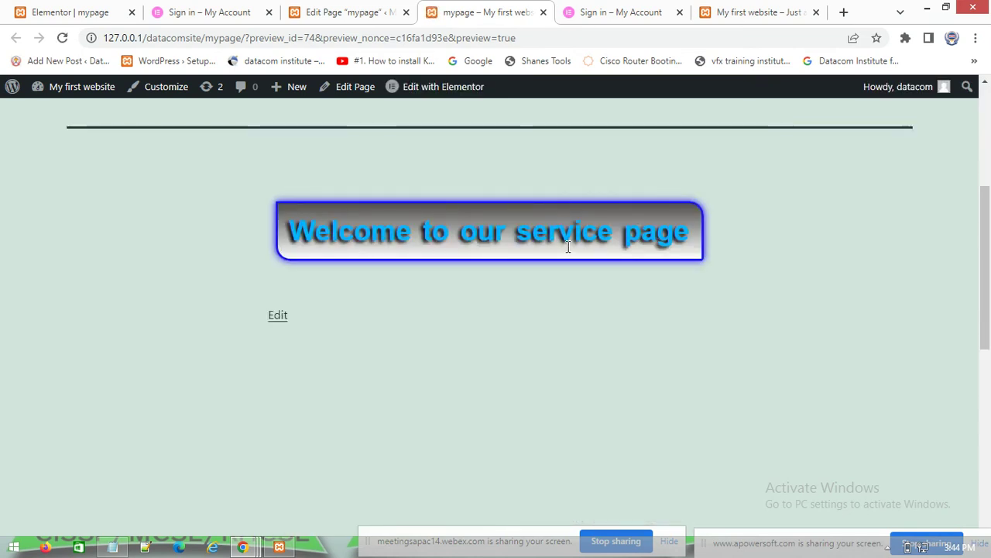
- Look over the mypage preview from the page header to the welcome heading and reload it once more
left_click(85, 11)
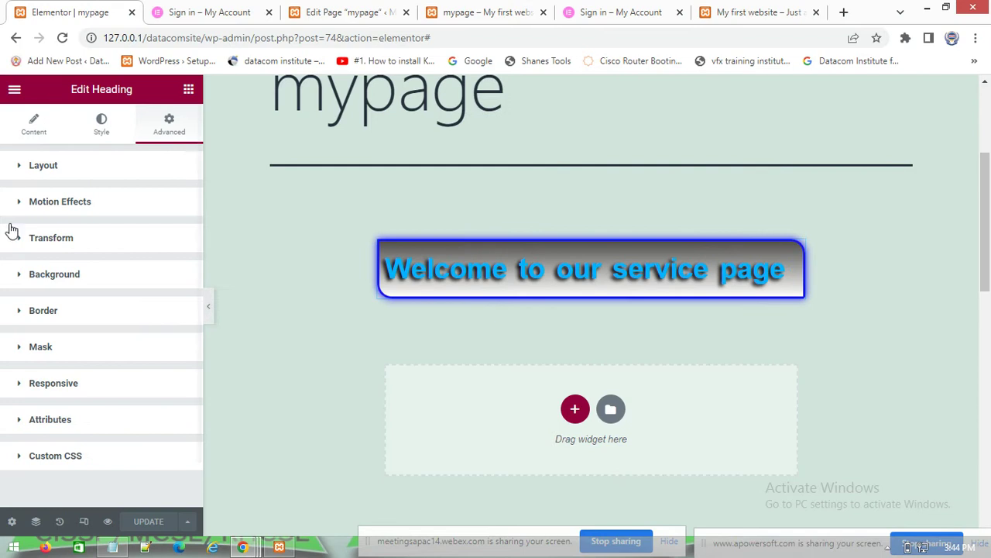
left_click(484, 11)
scroll(459, 294, "up", 5)
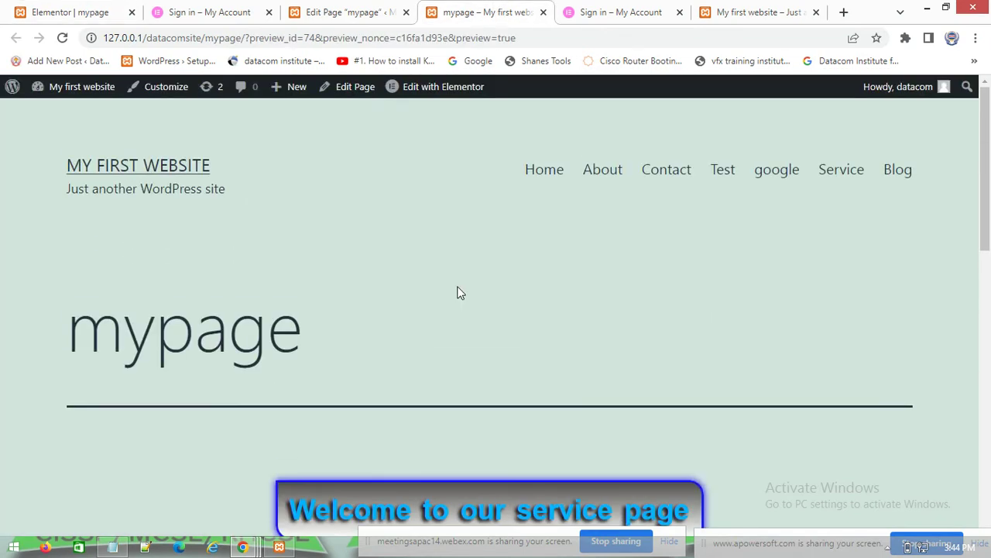
scroll(459, 295, "down", 2)
scroll(483, 344, "down", 1)
right_click(505, 209)
left_click(525, 251)
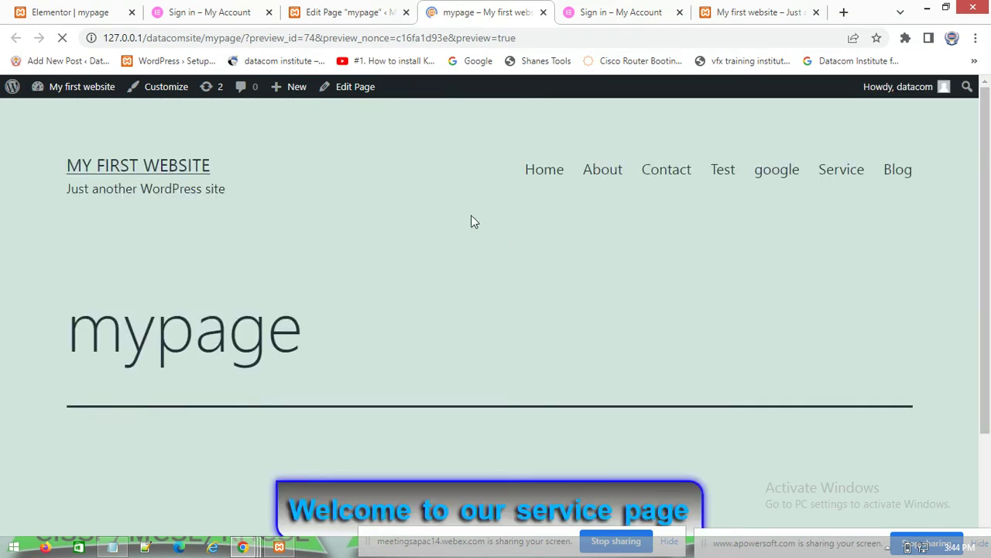
- Back in the Elementor editor, try the Fade In entrance animation on the heading and settle on Fade In Left
left_click(95, 11)
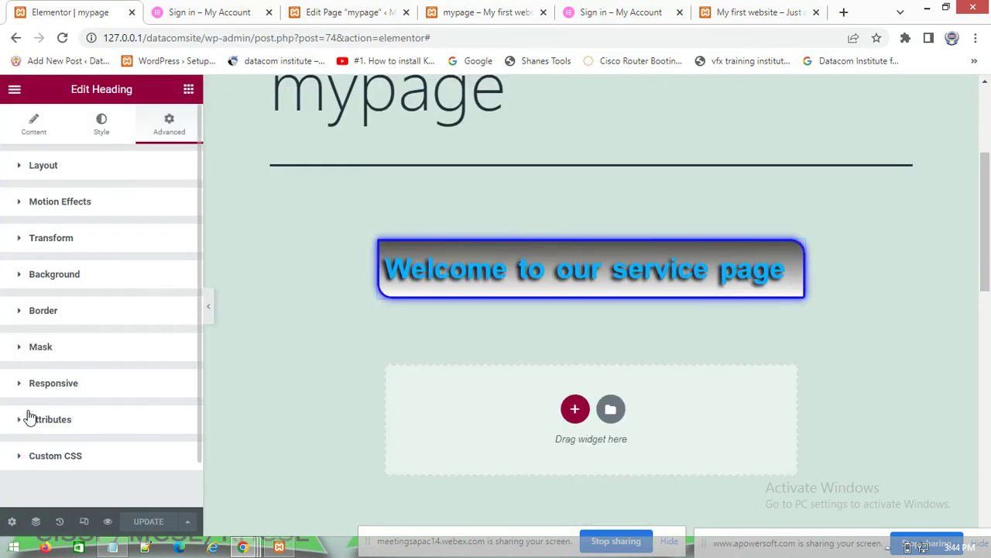
left_click(20, 205)
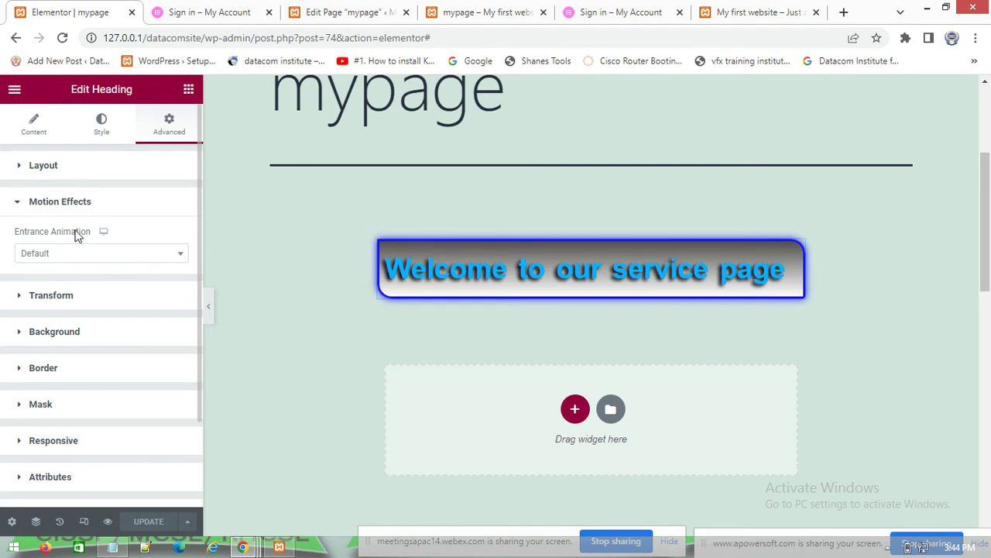
left_click(48, 255)
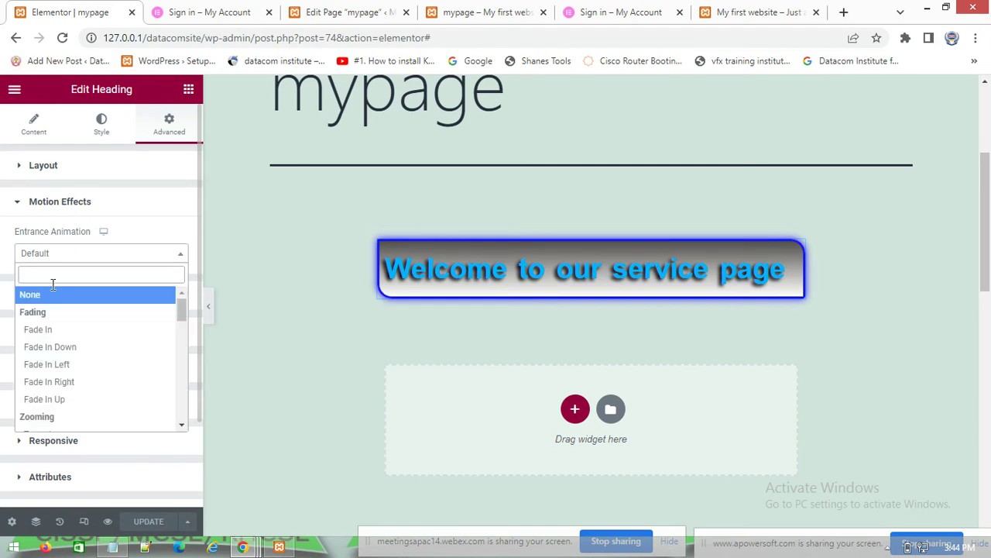
left_click(60, 331)
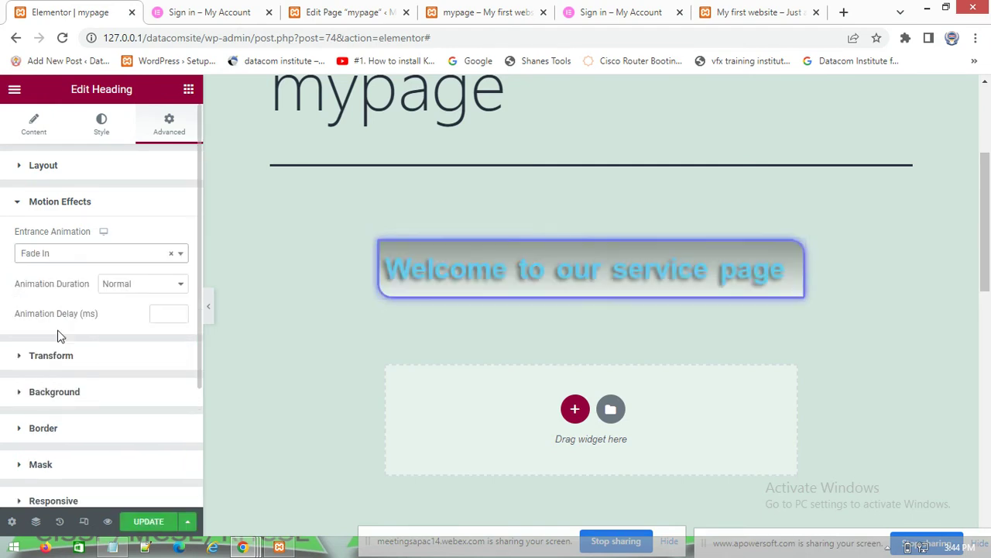
left_click(77, 259)
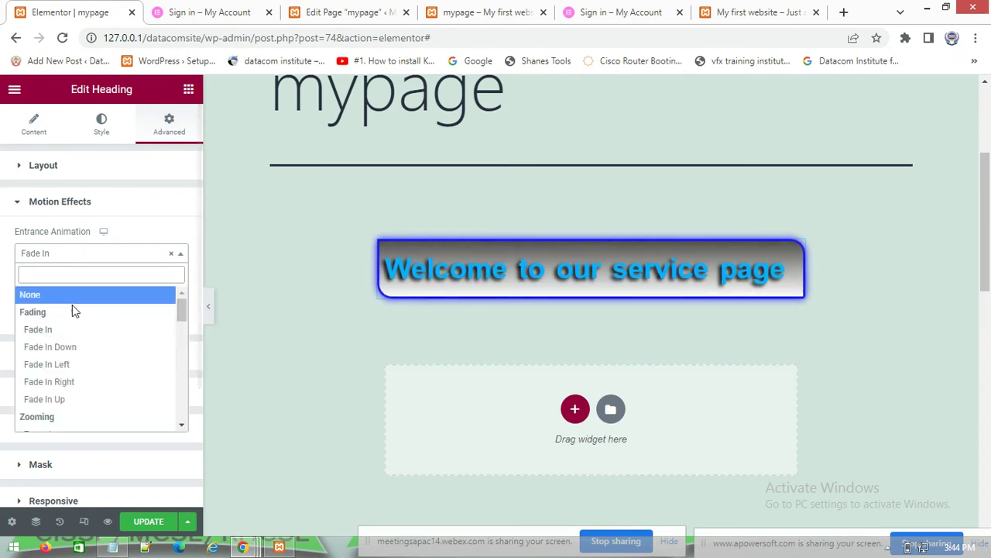
left_click(63, 366)
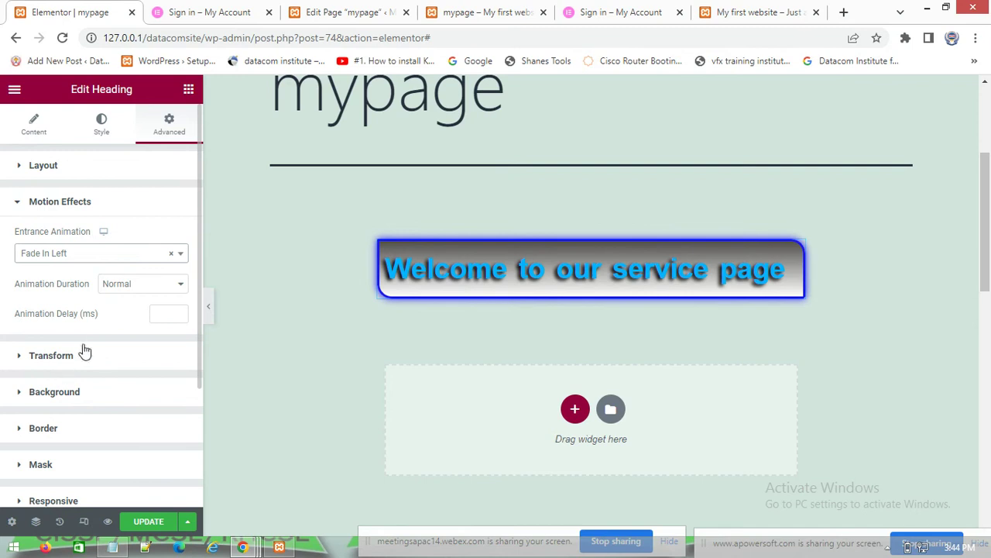
- Update the page and reload the mypage preview to watch the heading's entrance animation
left_click(141, 521)
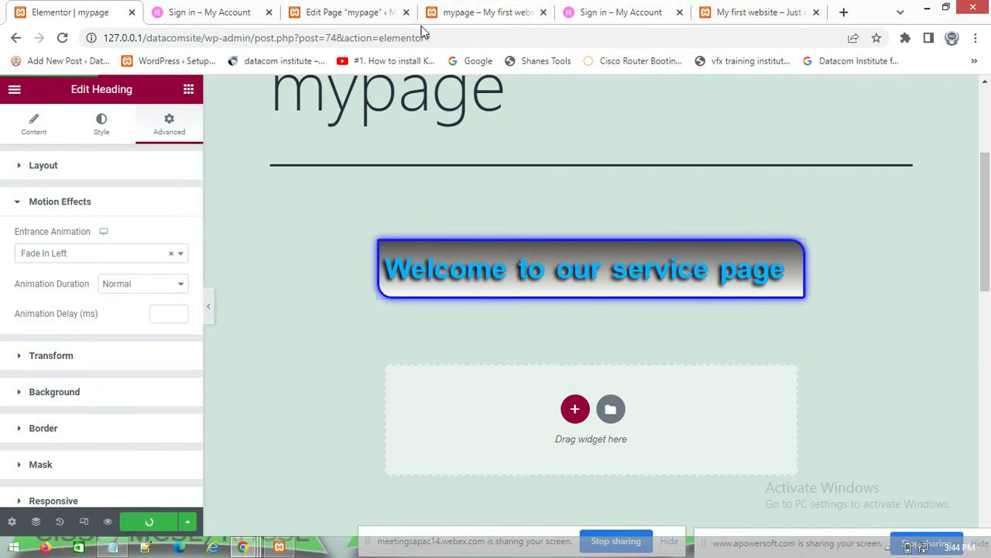
left_click(338, 10)
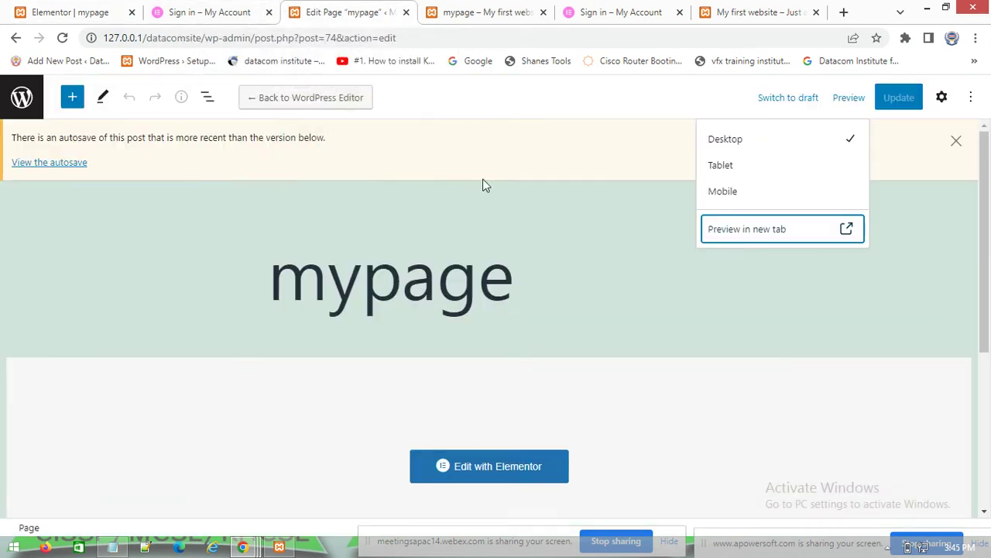
left_click(484, 11)
right_click(439, 148)
left_click(453, 190)
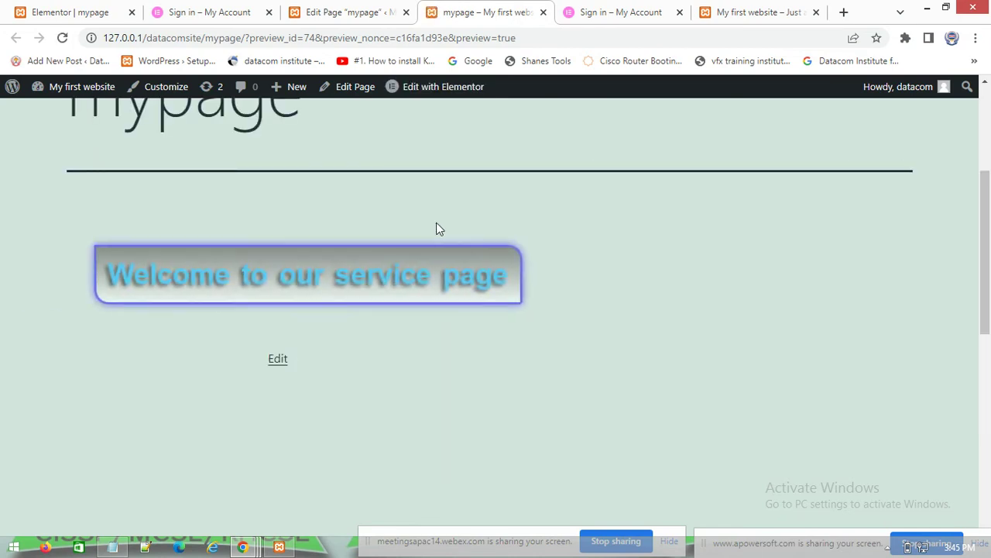
- Back in the Elementor editor, set the heading's entrance animation to Bounce In
left_click(101, 11)
left_click(125, 253)
scroll(75, 376, "down", 5)
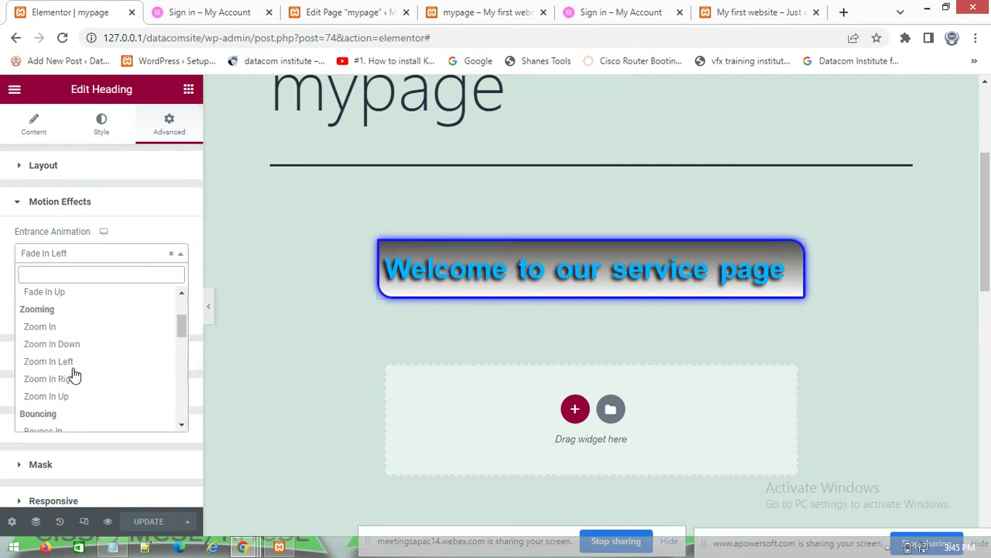
left_click(63, 393)
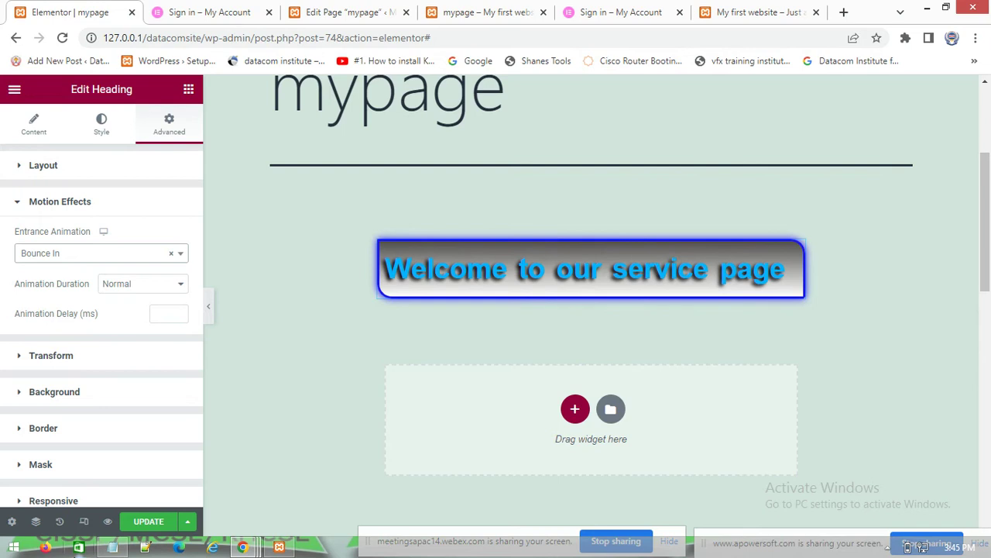
- Update the page and reload the mypage preview to watch the heading's Bounce In animation
left_click(143, 525)
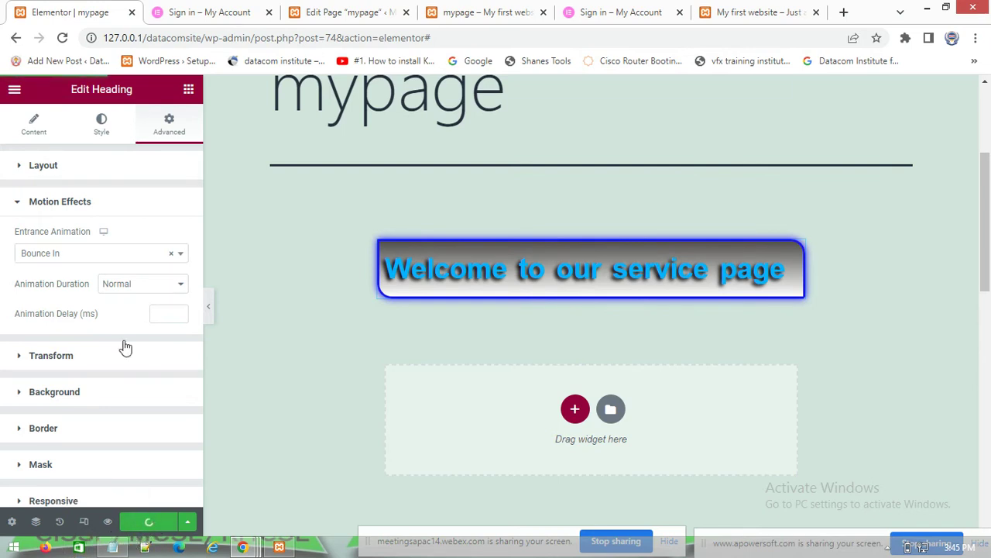
left_click(484, 12)
right_click(419, 159)
left_click(457, 203)
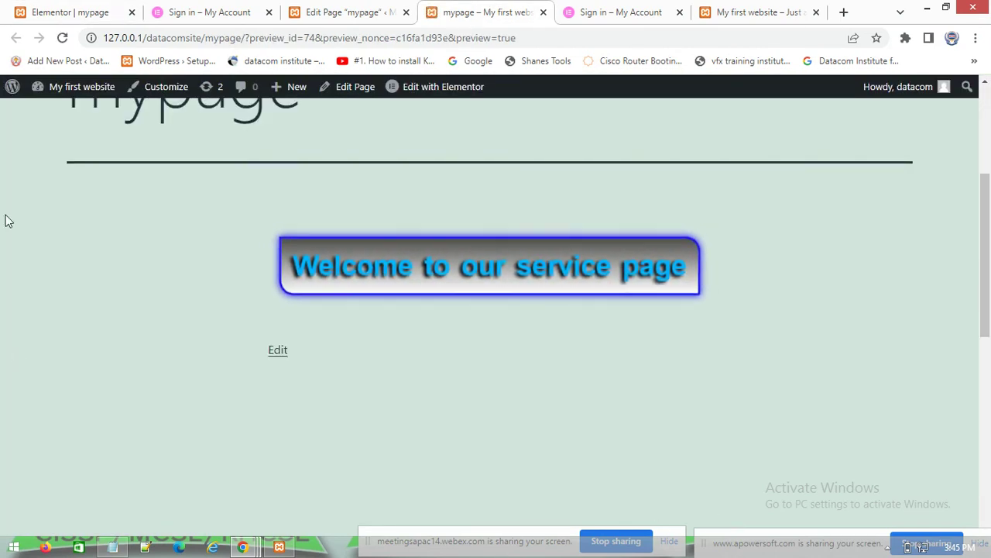
- Return to the Elementor editor and try the Roll In entrance animation on the heading
left_click(76, 9)
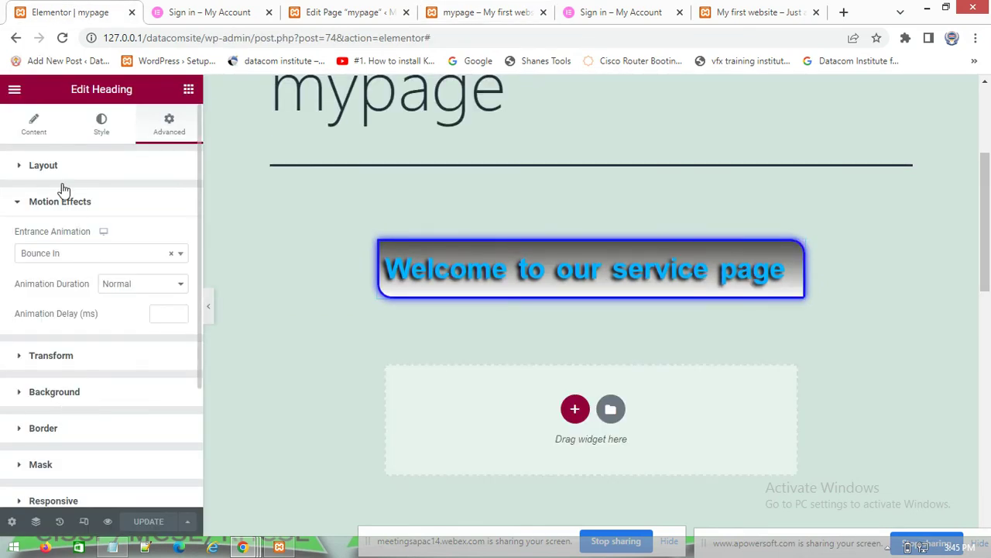
left_click(48, 259)
scroll(58, 401, "down", 5)
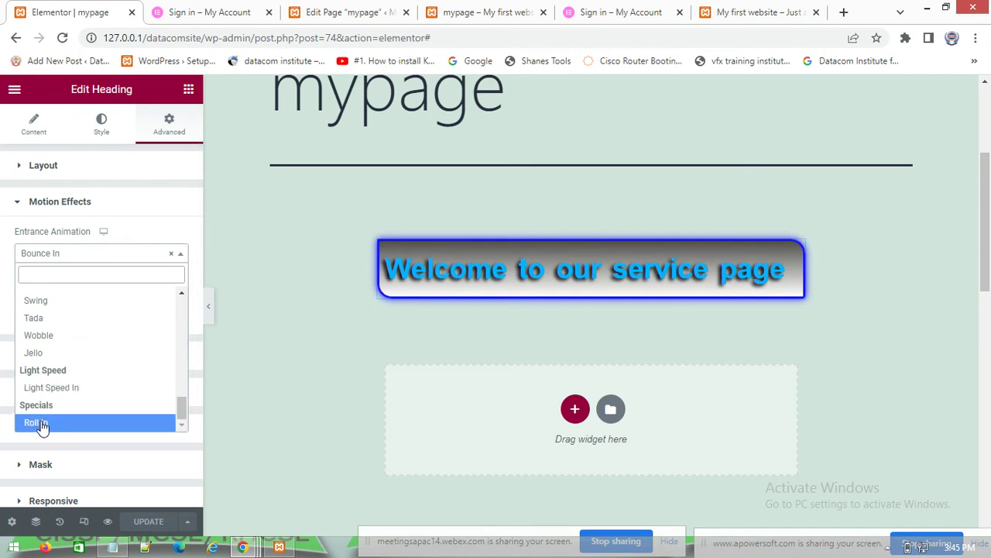
left_click(39, 423)
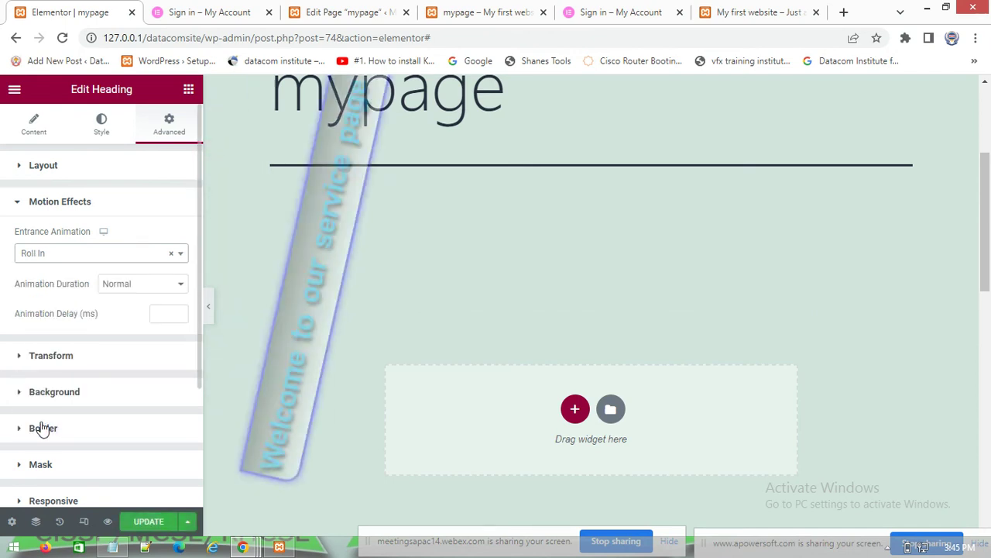
- Try the Bounce entrance animation from the Attention Seekers group on the heading
left_click(89, 259)
scroll(48, 341, "up", 3)
scroll(48, 343, "up", 3)
scroll(48, 344, "down", 4)
scroll(45, 349, "up", 1)
scroll(46, 350, "up", 1)
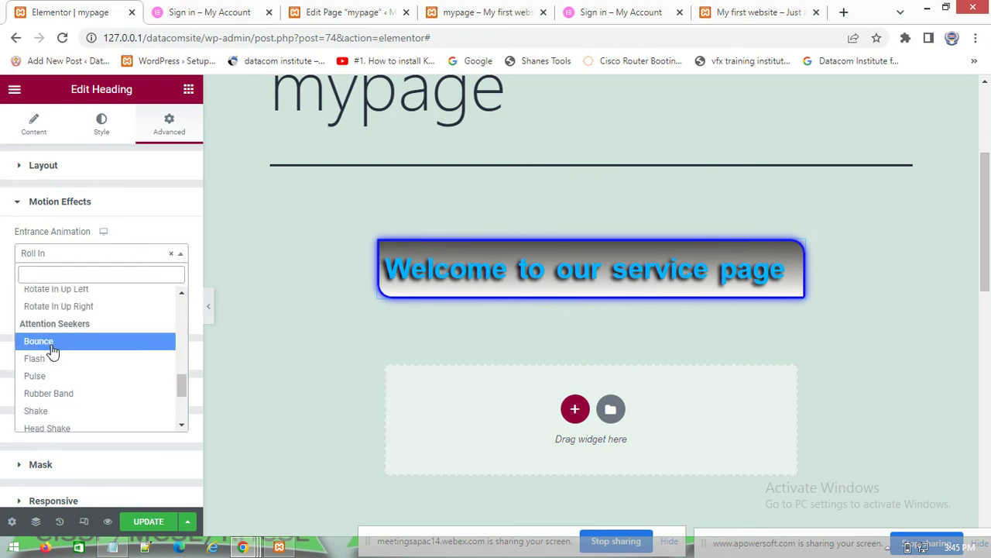
left_click(40, 342)
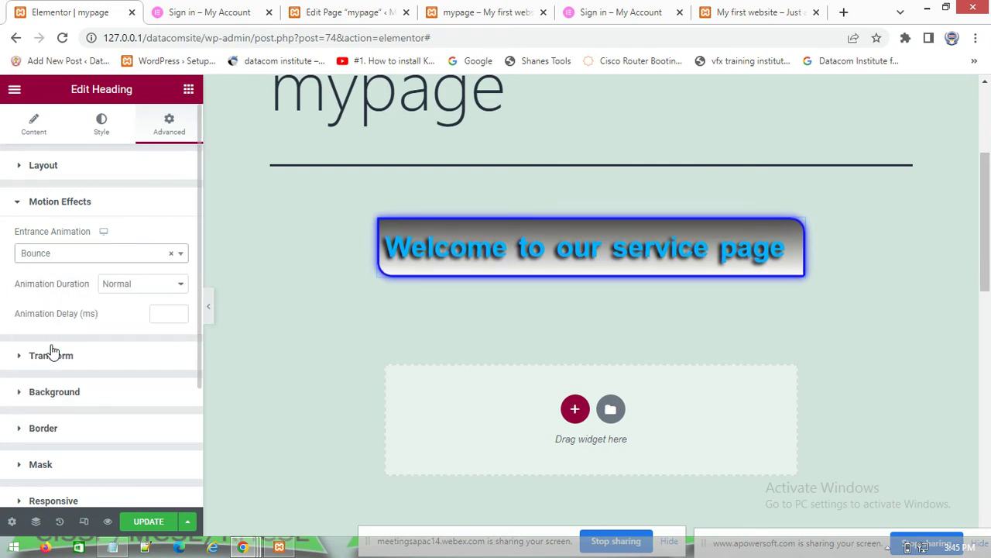
- Set the heading's entrance animation to Light Speed In and collapse the Motion Effects settings
left_click(65, 254)
scroll(64, 319, "up", 3)
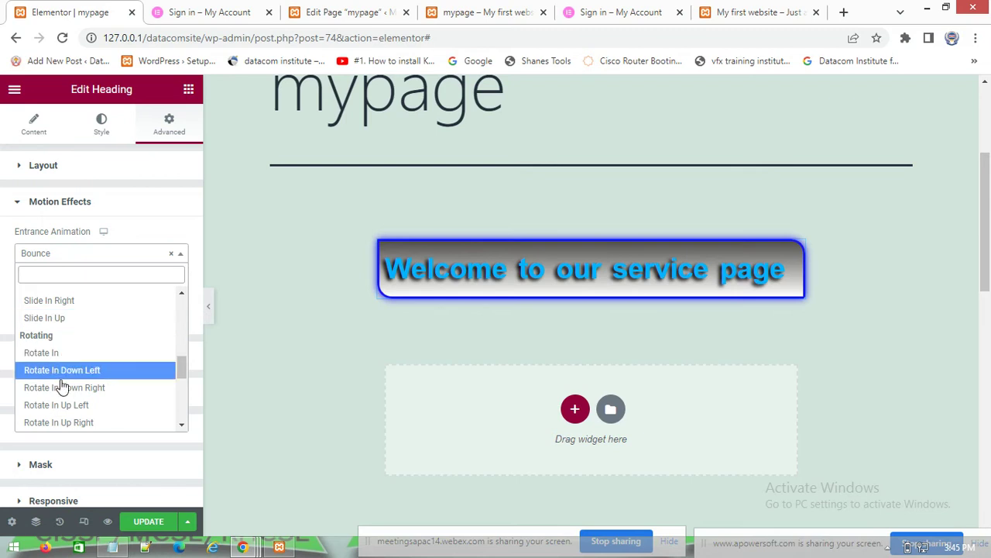
scroll(62, 385, "down", 2)
scroll(62, 394, "down", 5)
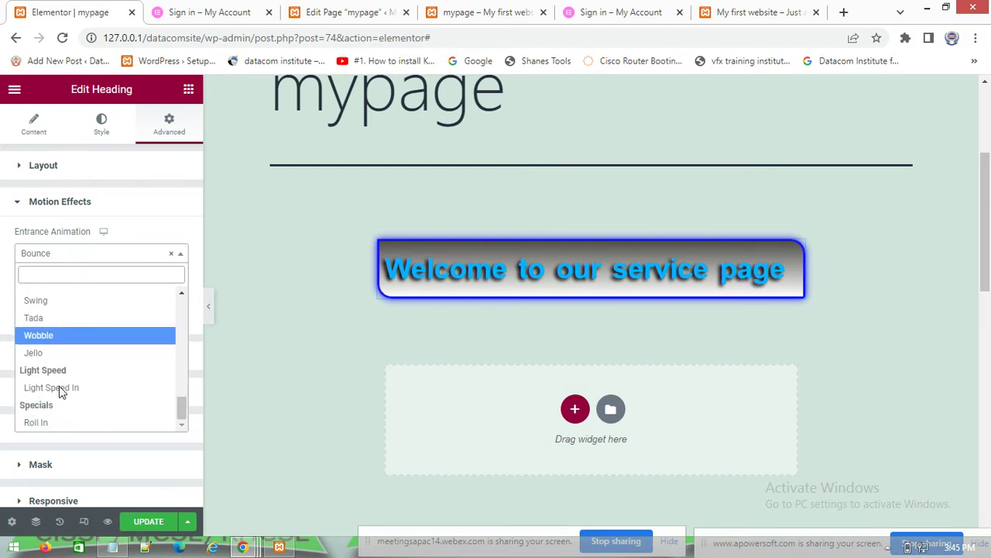
left_click(58, 395)
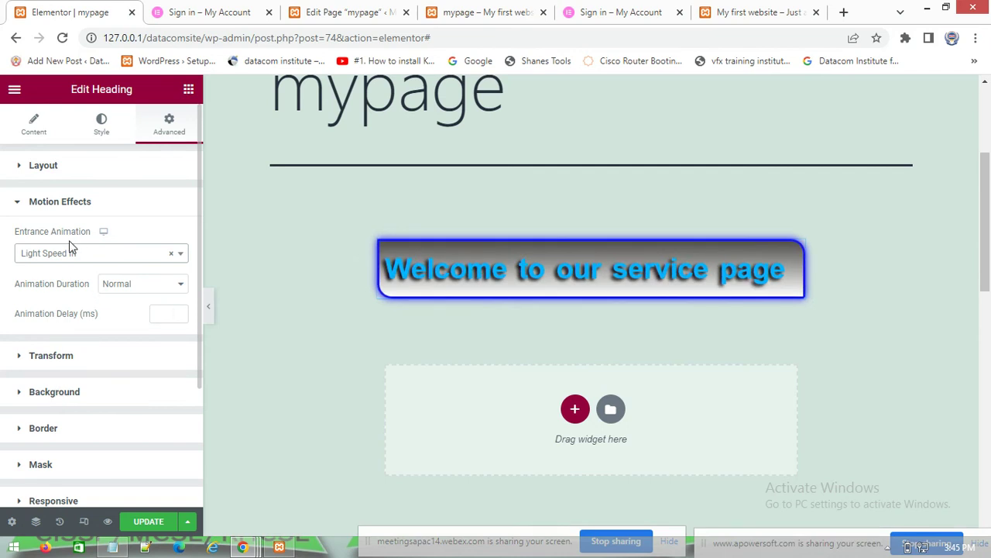
left_click(15, 203)
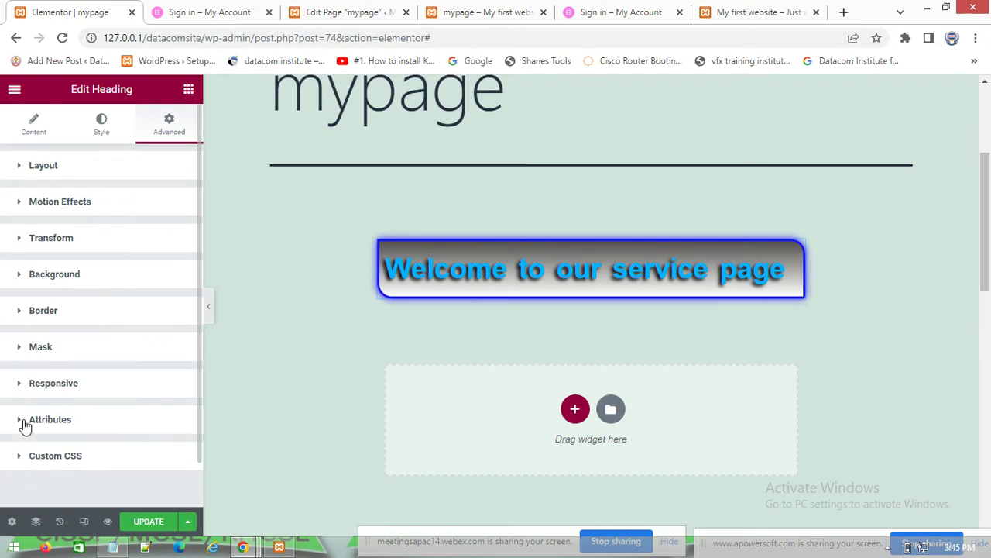
left_click(20, 351)
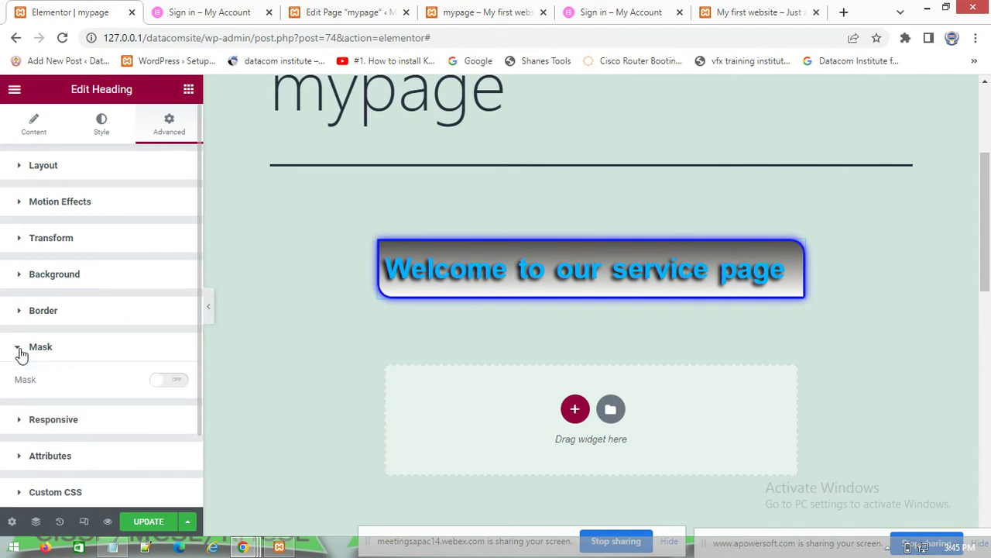
left_click(20, 350)
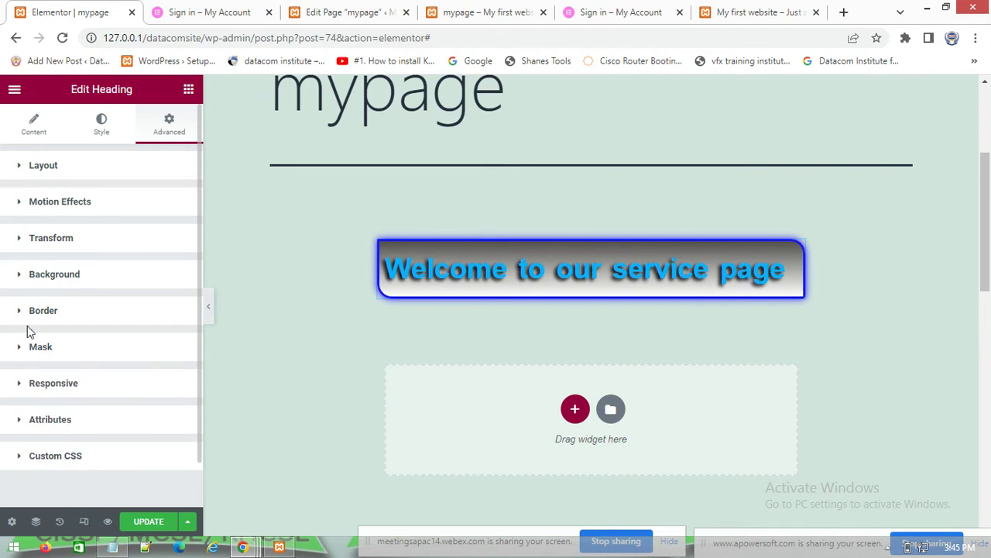
- Open the heading's Layout settings and set a linked margin of 16 px on all four sides
left_click(19, 165)
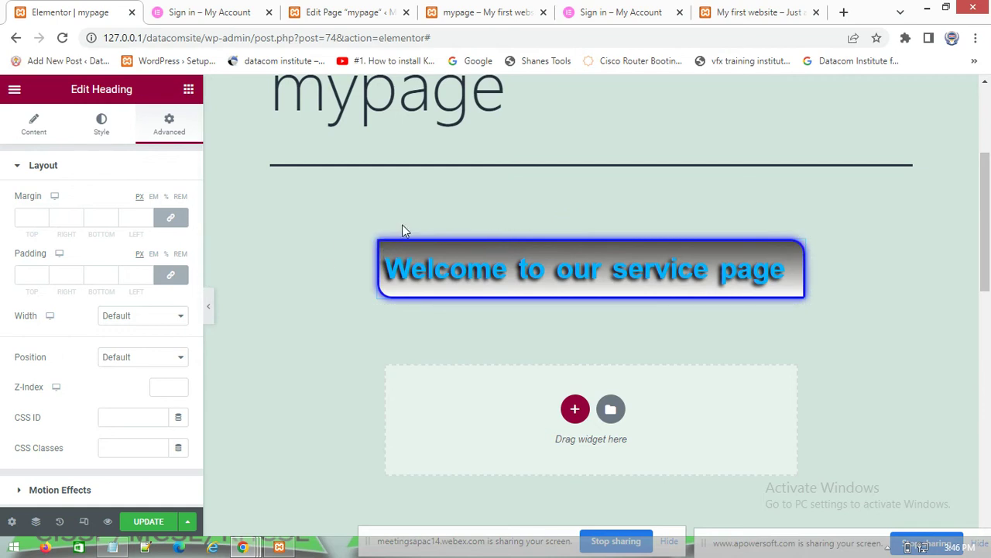
mouse_move(428, 237)
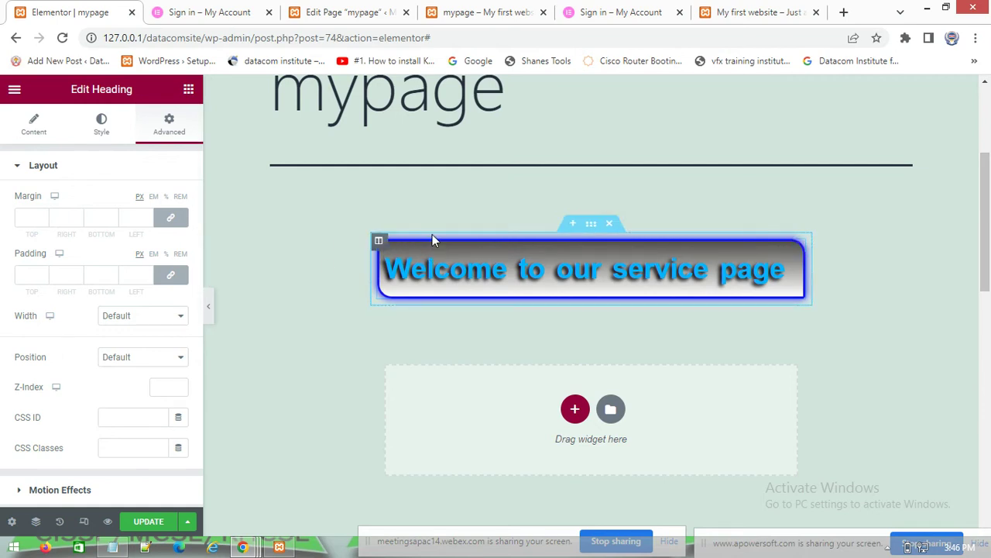
left_click(44, 217)
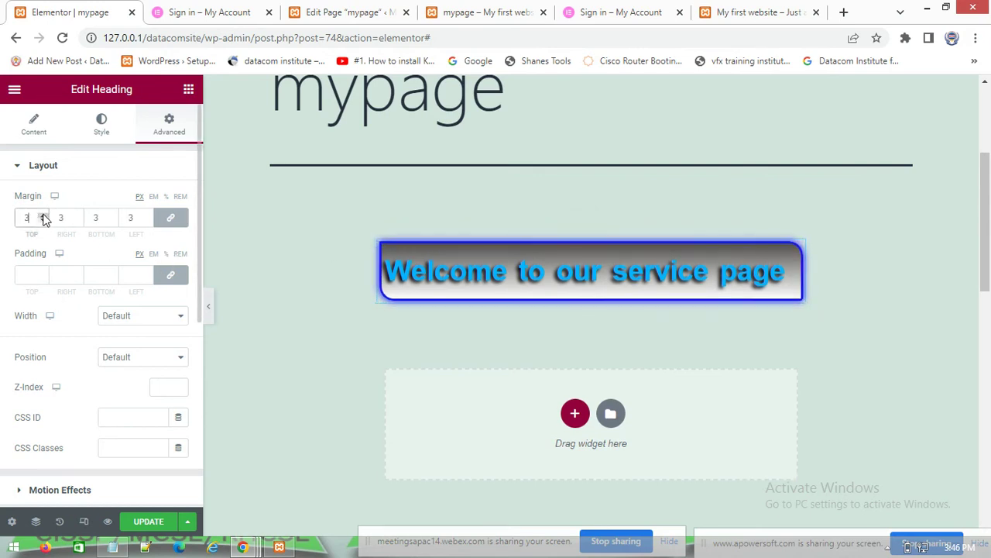
left_click(44, 216)
left_click(44, 216)
left_click(44, 216)
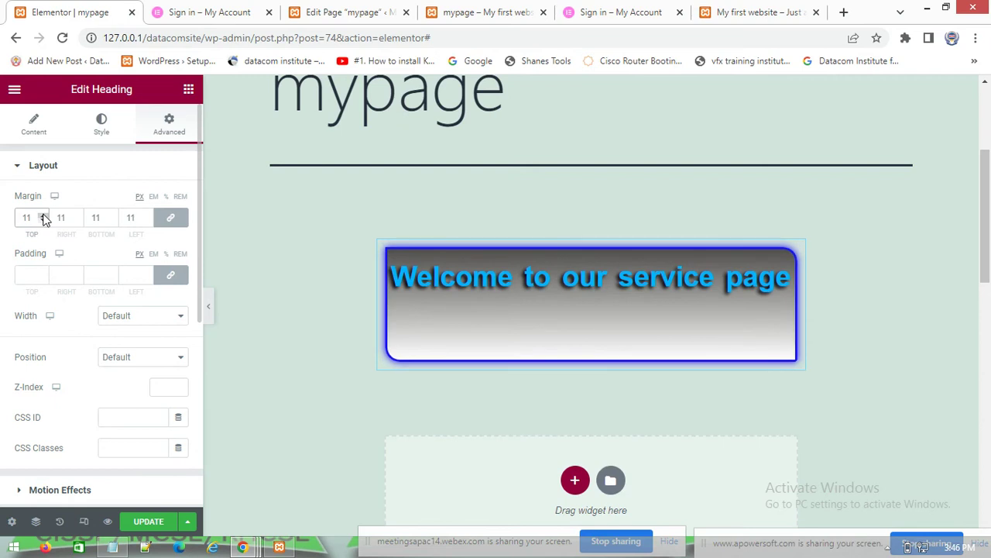
left_click(44, 216)
left_click(44, 216)
left_click(44, 216)
left_click(44, 216)
left_click(44, 216)
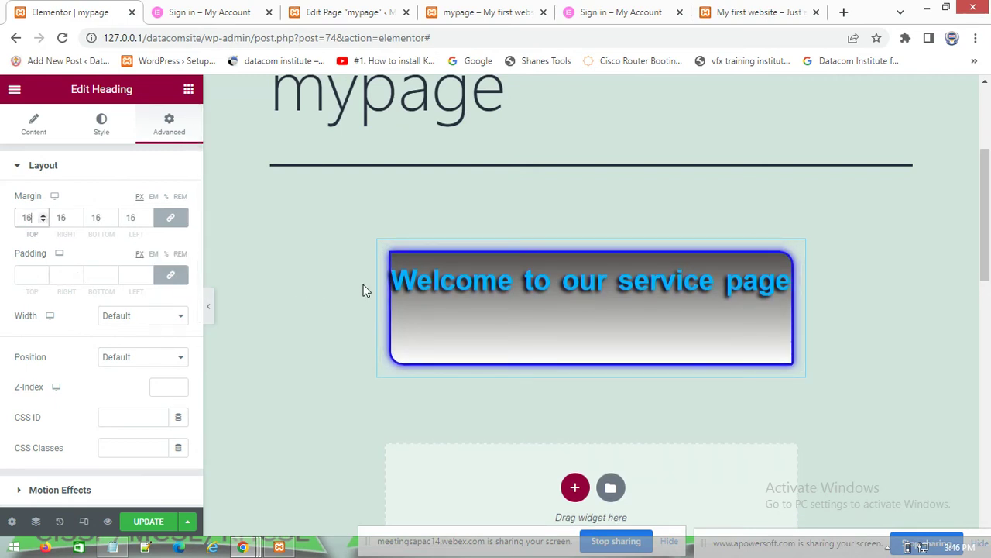
- Set the heading's linked padding to 8 px on all four sides
left_click(42, 276)
left_click(43, 276)
left_click(43, 275)
left_click(43, 275)
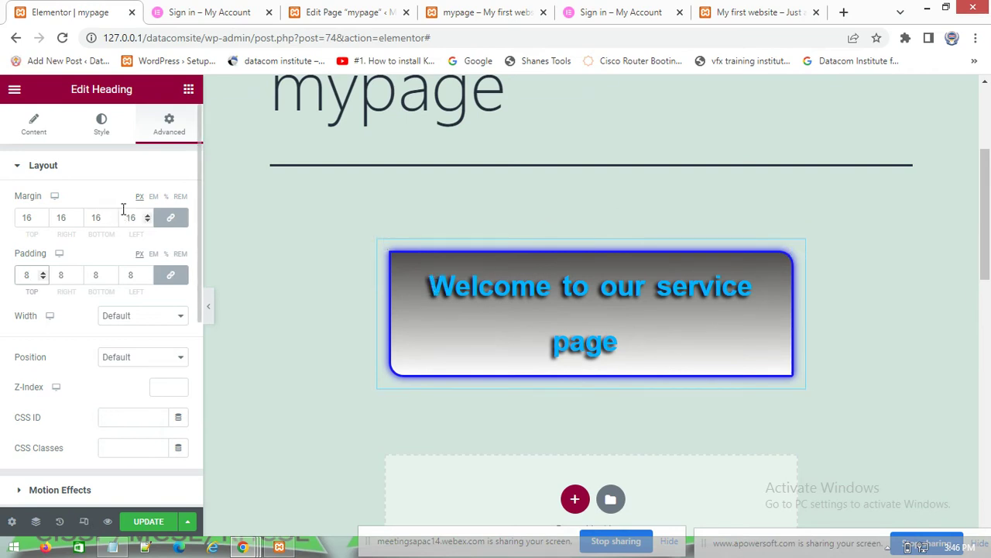
- Unlink the heading's margin values and set the top margin alone to 13 px
left_click(172, 219)
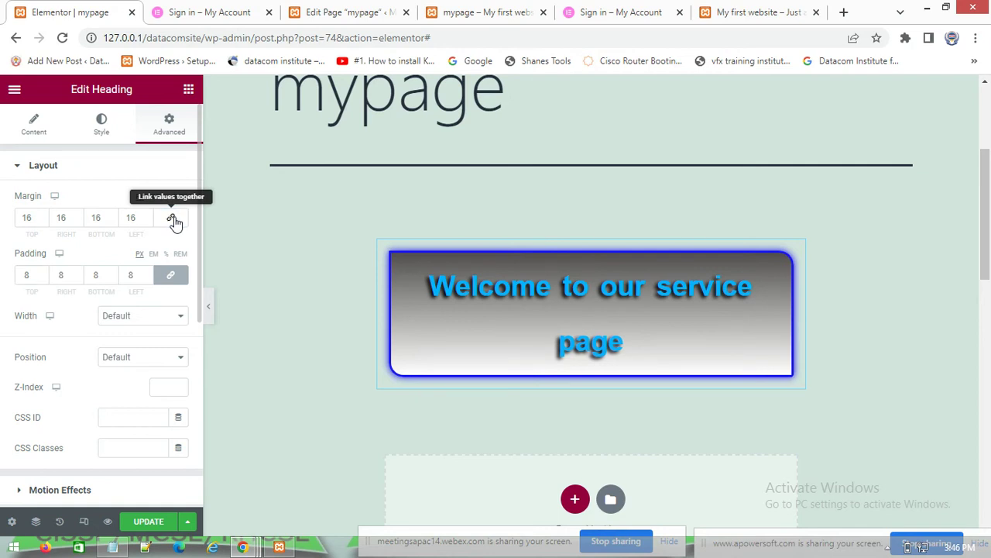
left_click(42, 218)
left_click(43, 217)
left_click(43, 217)
left_click(43, 218)
left_click(42, 218)
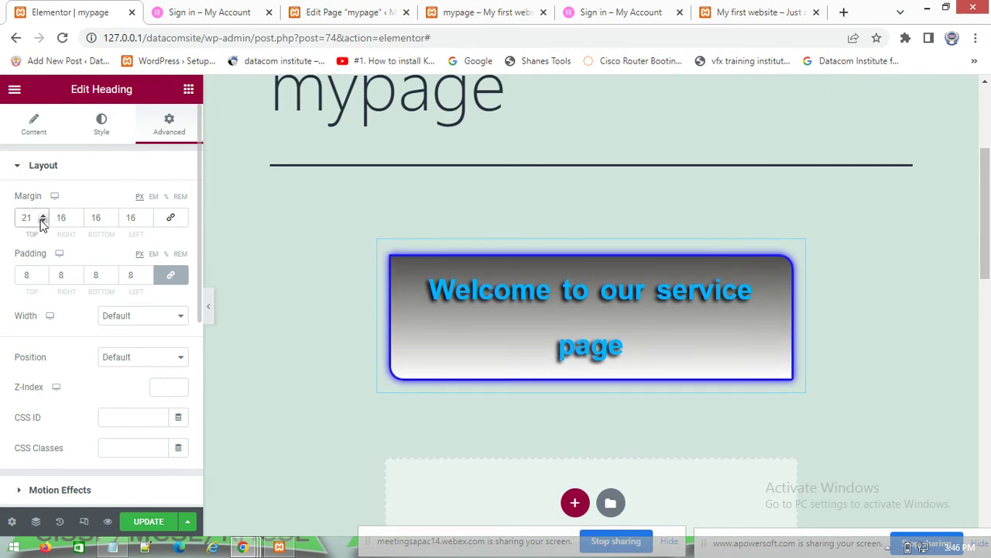
left_click(43, 221)
left_click(42, 221)
left_click(43, 221)
left_click(43, 221)
left_click(43, 221)
left_click(43, 221)
left_click(42, 221)
left_click(43, 221)
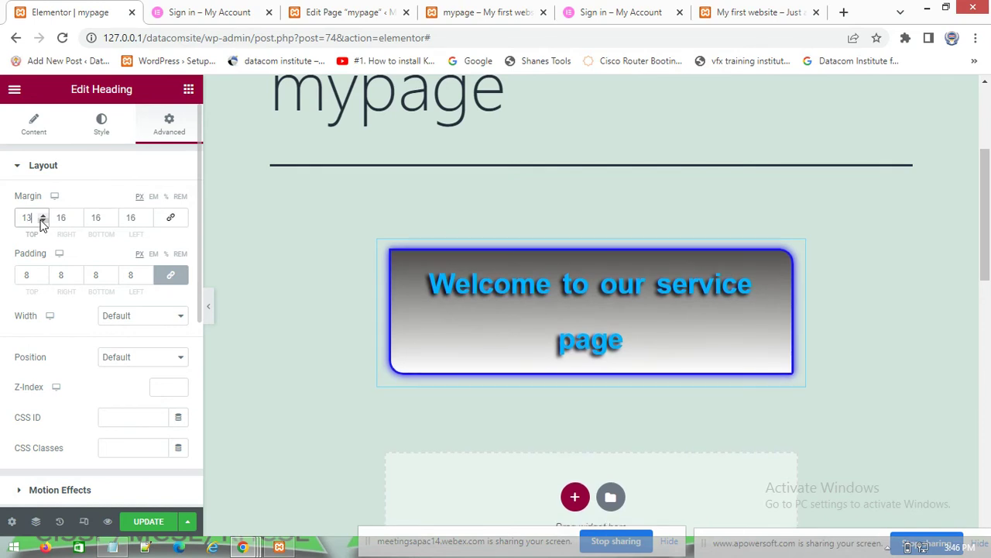
- Raise the heading's right margin alone to 34 px
left_click(78, 216)
left_click(78, 215)
left_click(78, 215)
left_click(79, 215)
left_click(78, 216)
left_click(79, 215)
left_click(78, 215)
left_click(79, 216)
left_click(79, 216)
left_click(78, 217)
left_click(78, 216)
left_click(78, 216)
left_click(78, 217)
left_click(78, 217)
left_click(77, 217)
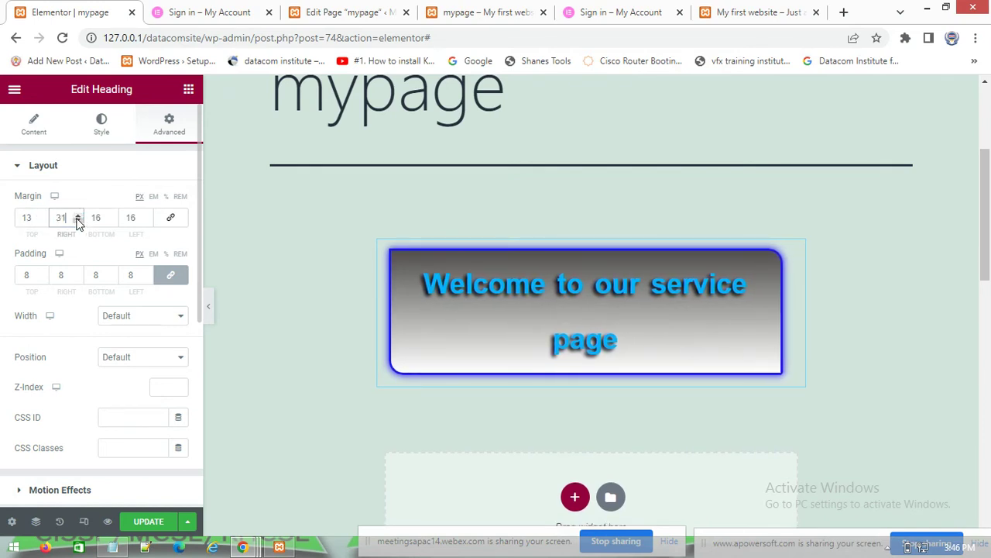
left_click(77, 217)
left_click(78, 217)
left_click(78, 216)
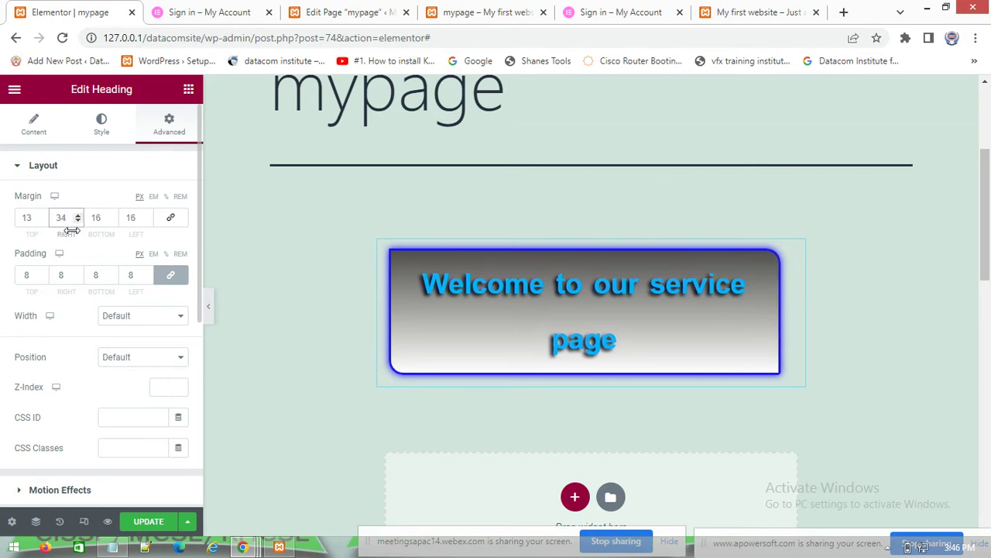
- Link the heading's margin values again so that all four sides use 13 px
left_click(171, 220)
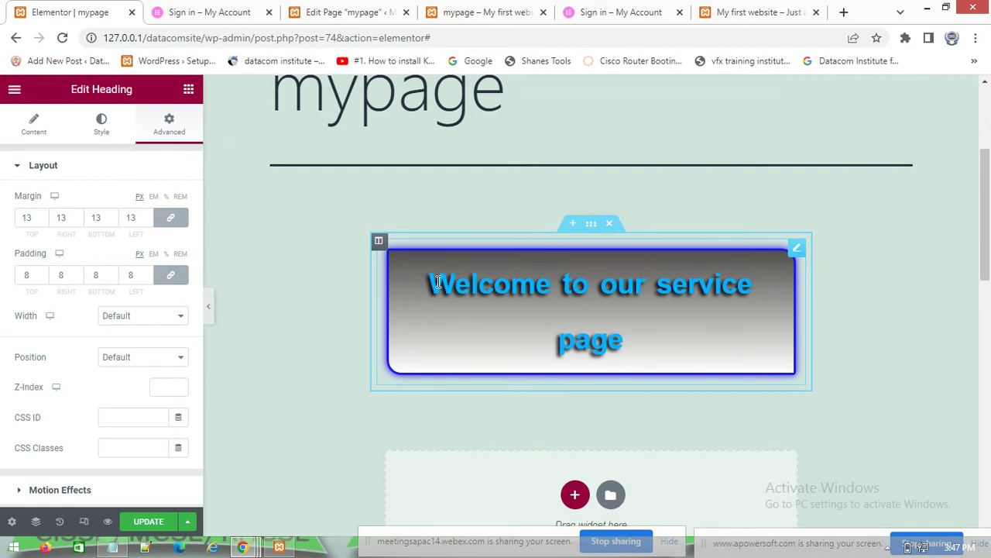
left_click_drag(433, 283, 630, 343)
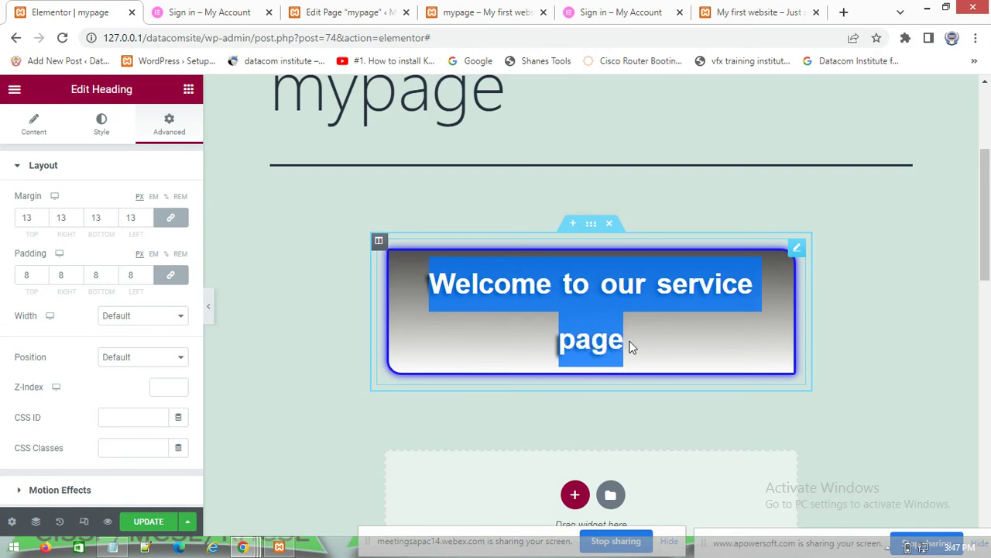
left_click(666, 334)
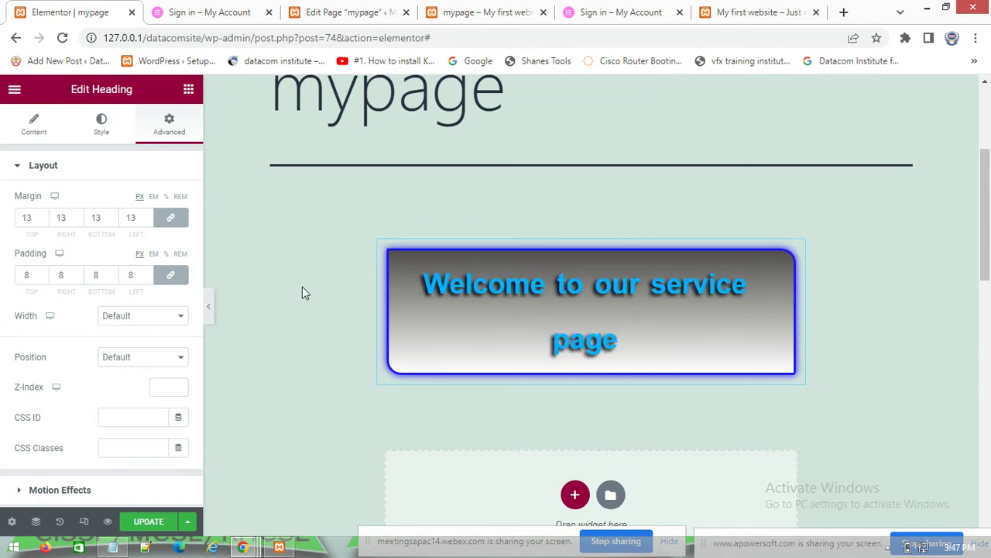
- Try a linked padding of -1 px on the heading and settle on 6 px for all four sides
left_click(43, 279)
left_click(43, 279)
left_click(43, 279)
left_click(42, 279)
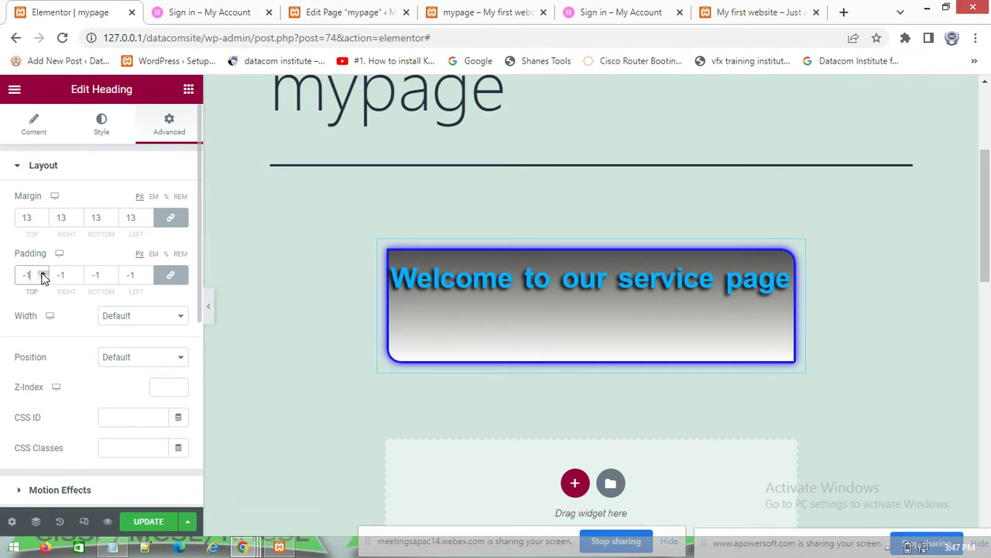
left_click(43, 272)
left_click(43, 272)
left_click(42, 273)
left_click(43, 272)
left_click(43, 272)
left_click(42, 273)
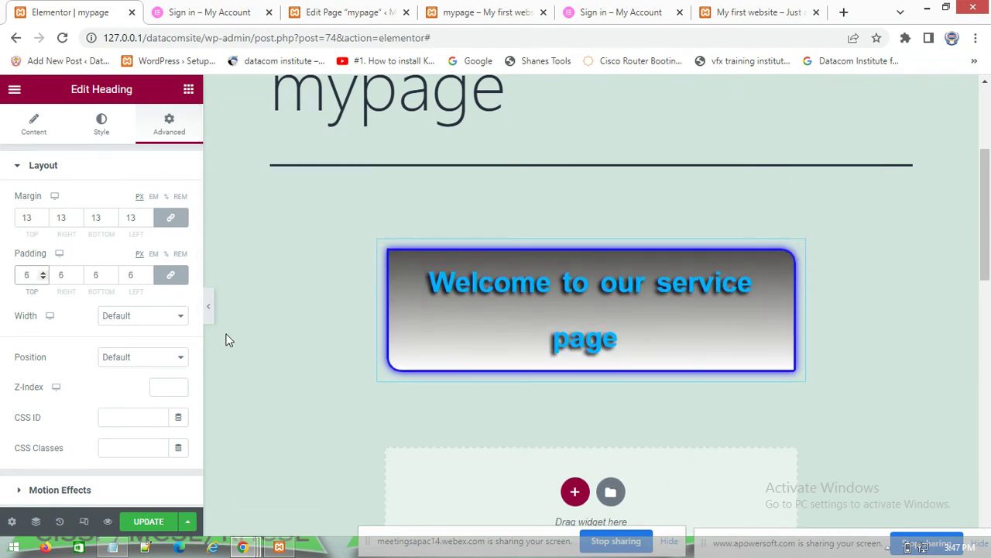
- Update the page and reload the mypage preview to check the heading's margin, padding and entrance animation
left_click(162, 525)
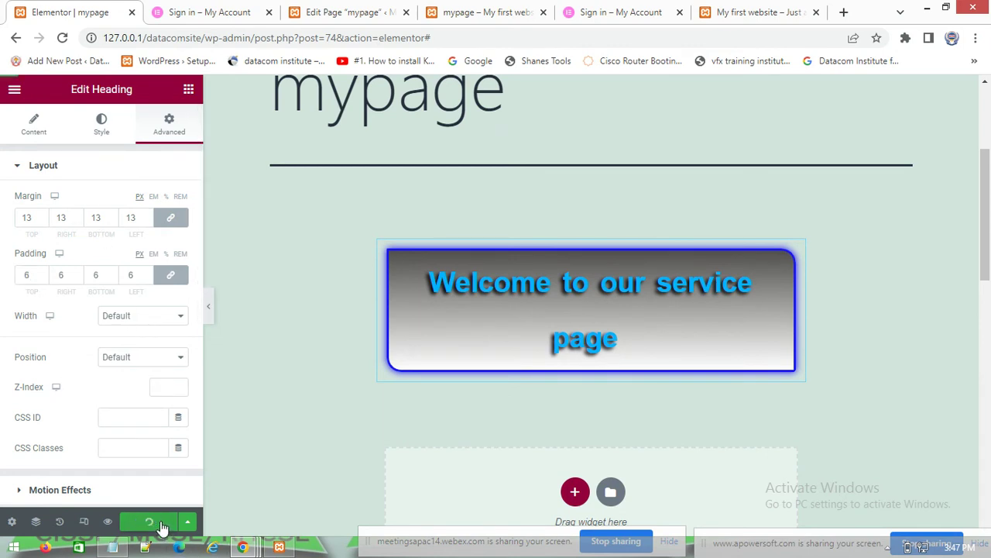
left_click(480, 11)
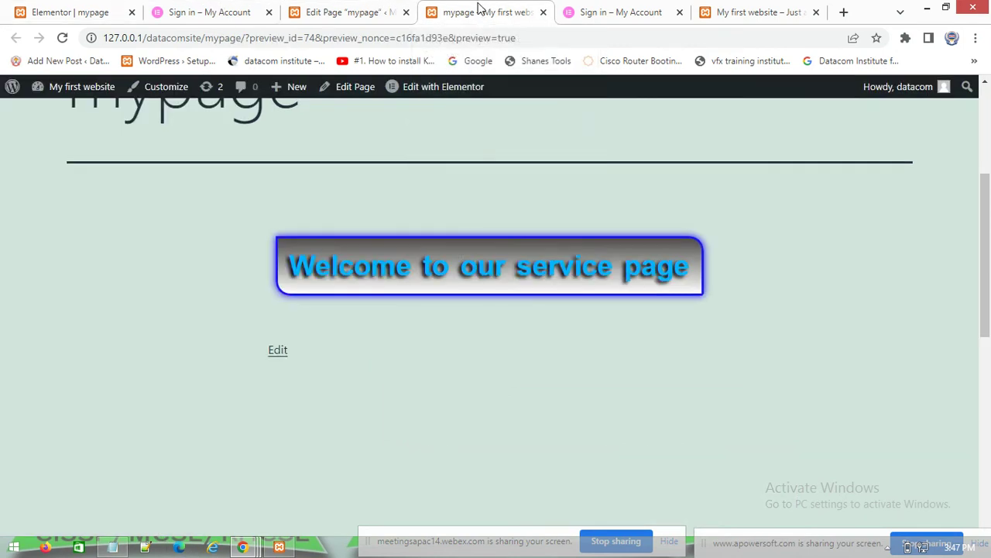
right_click(440, 140)
left_click(469, 181)
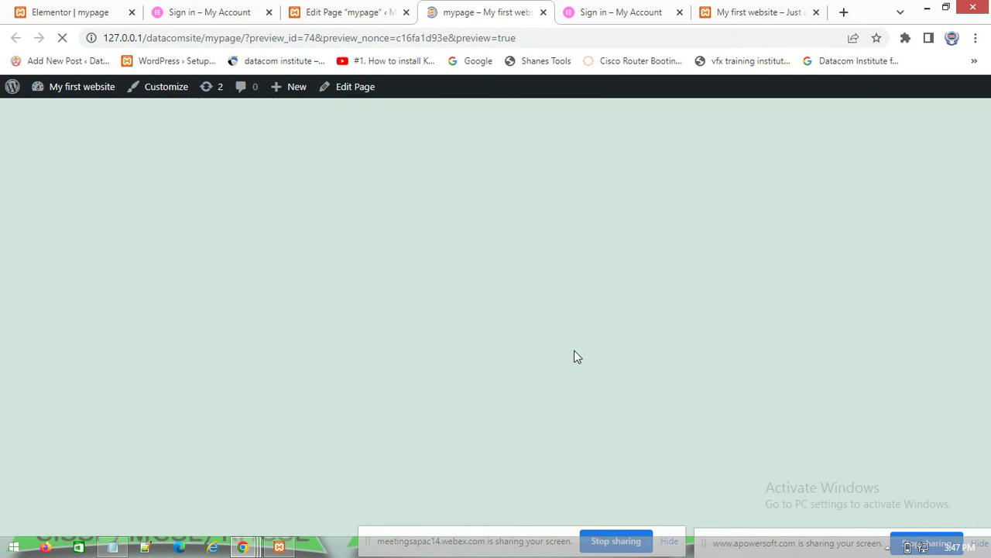
scroll(574, 353, "down", 2)
scroll(569, 356, "down", 2)
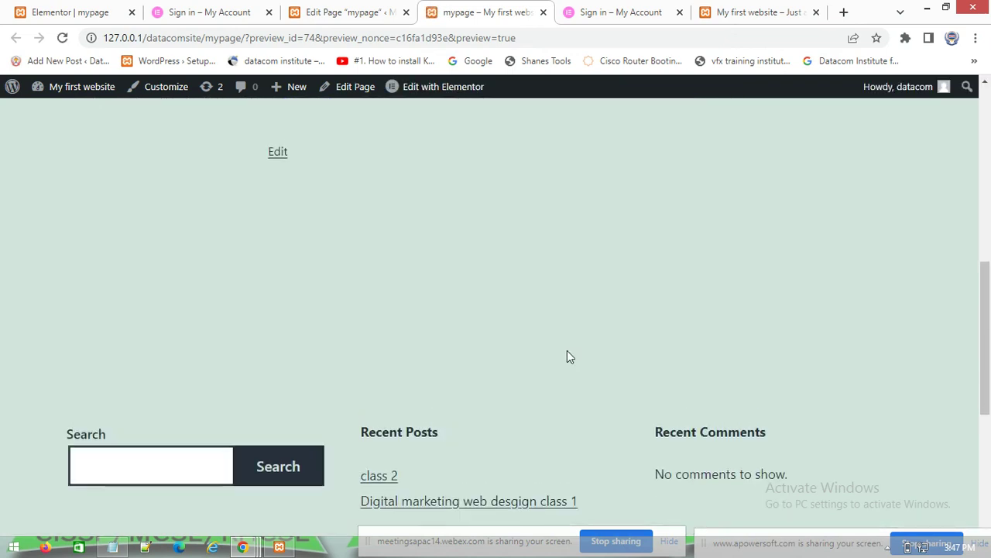
- Return from the page preview to the Elementor editor and examine the layout options in the site settings
scroll(569, 352, "up", 3)
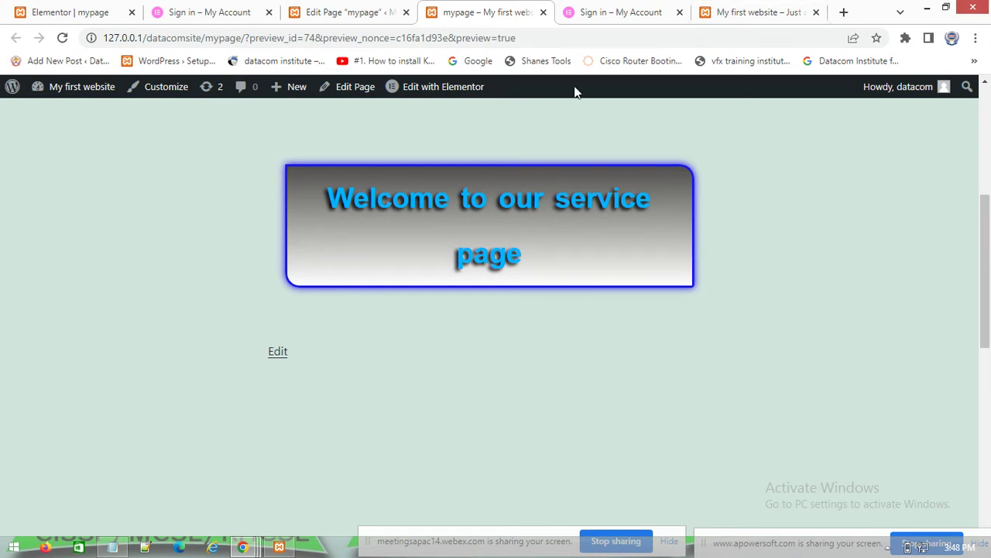
left_click(31, 13)
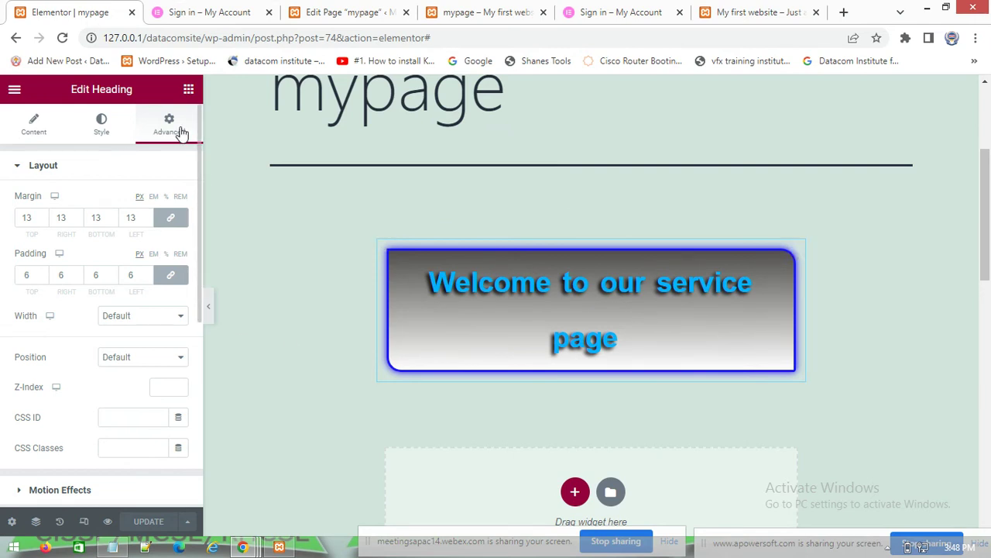
left_click(36, 131)
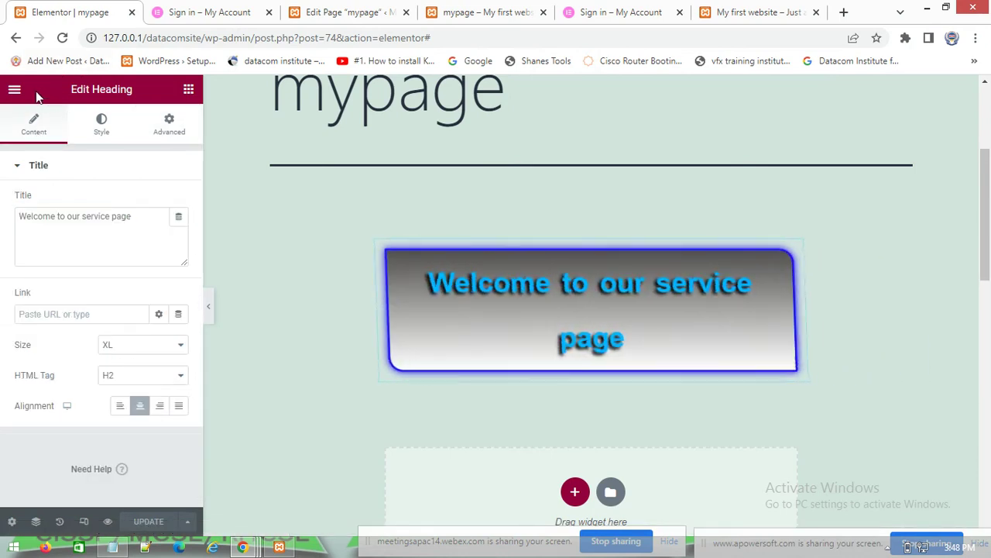
left_click(14, 90)
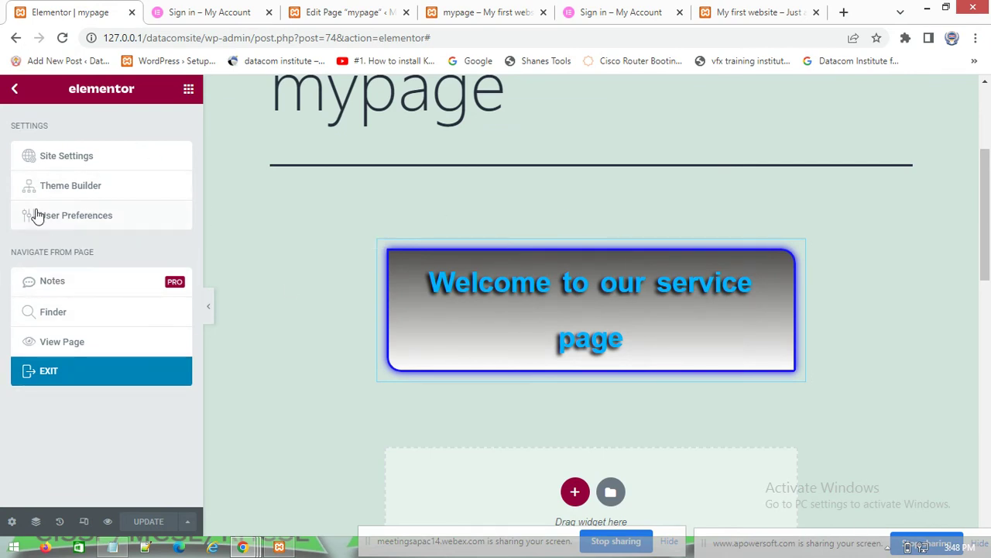
left_click(71, 161)
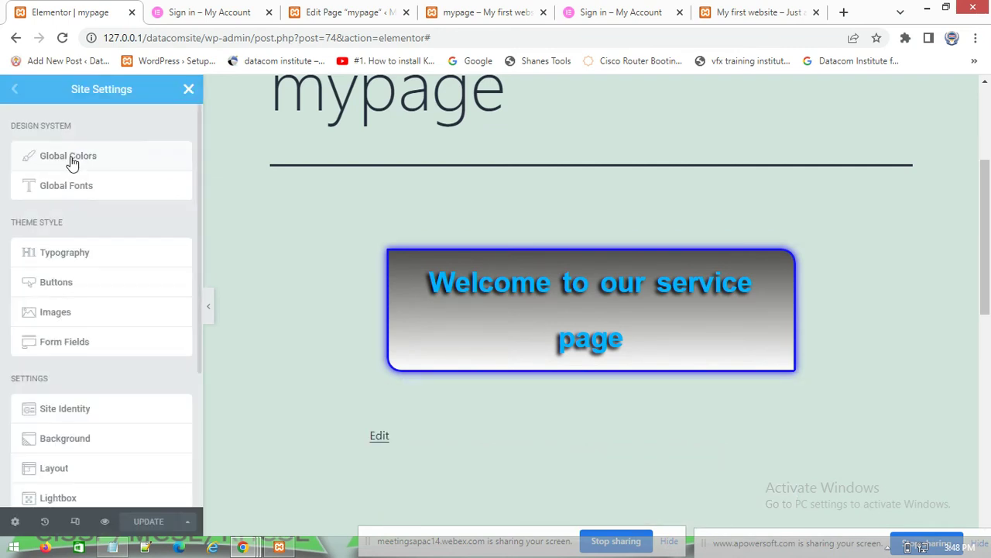
scroll(91, 302, "down", 3)
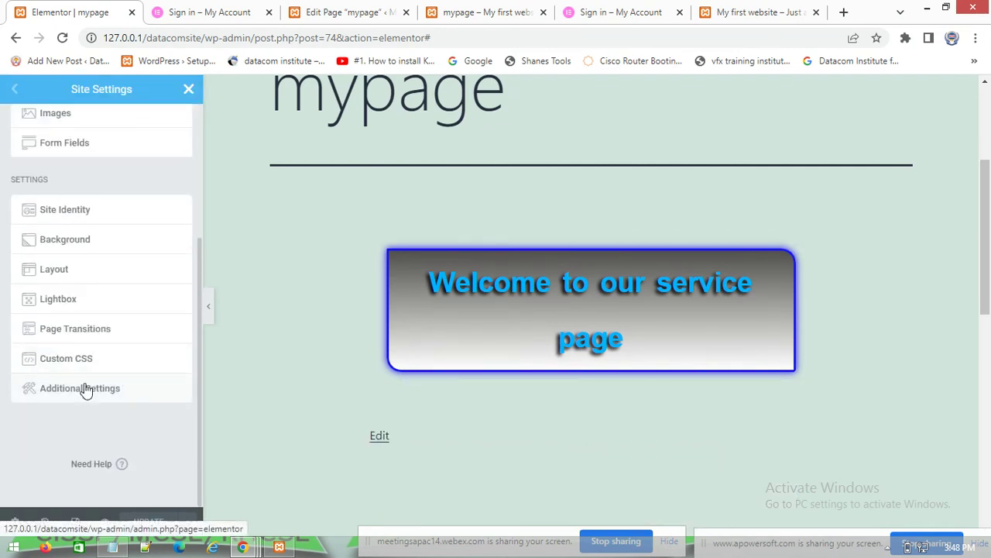
left_click(61, 271)
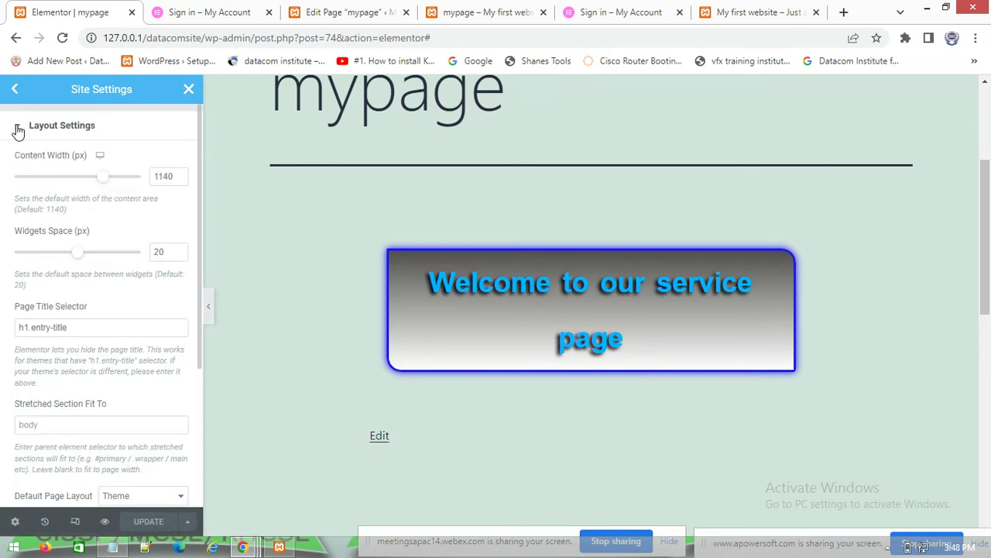
scroll(56, 290, "down", 3)
scroll(58, 339, "up", 3)
left_click(23, 133)
left_click(14, 89)
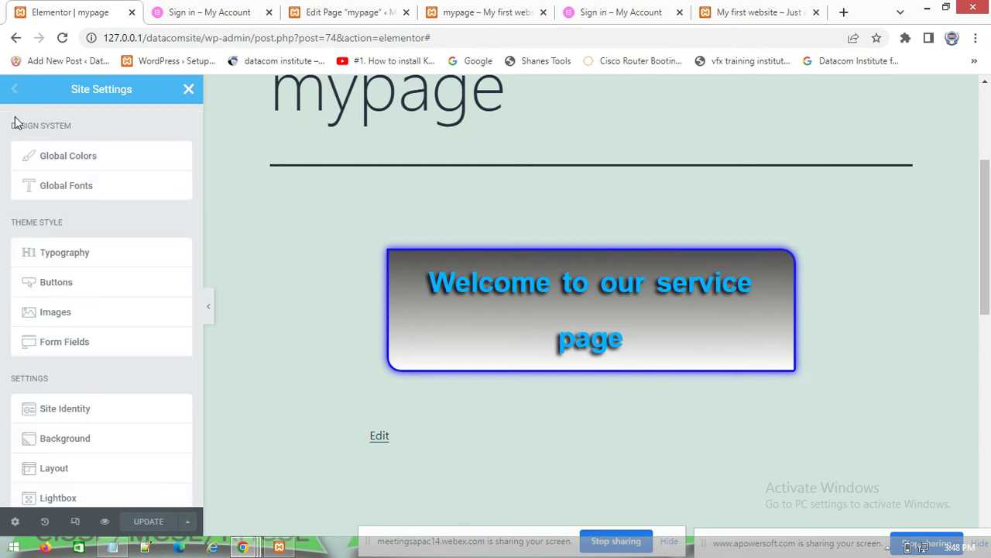
- Open the additional settings from the site settings and look through Elementor's general settings page
scroll(66, 441, "down", 2)
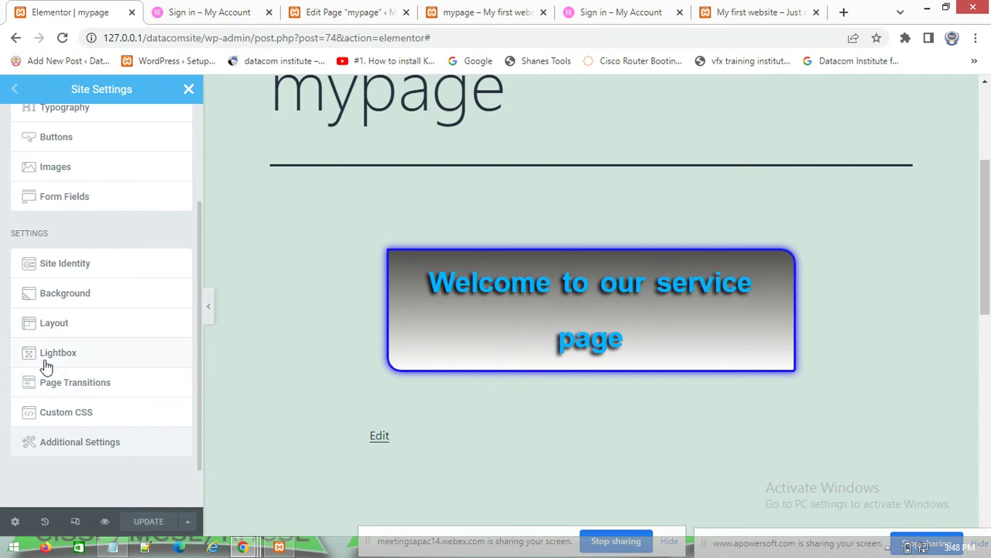
scroll(46, 272, "up", 1)
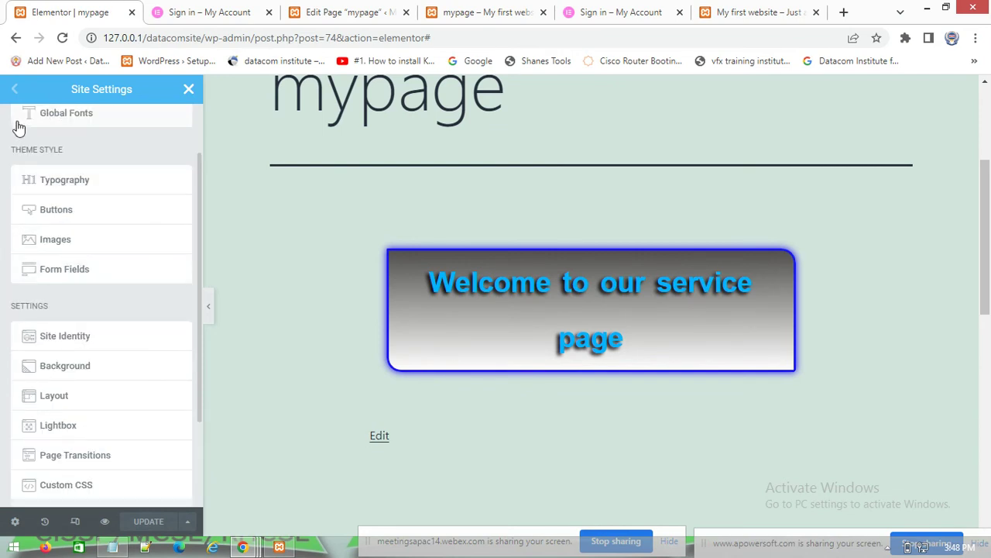
scroll(36, 168, "up", 1)
scroll(16, 391, "down", 3)
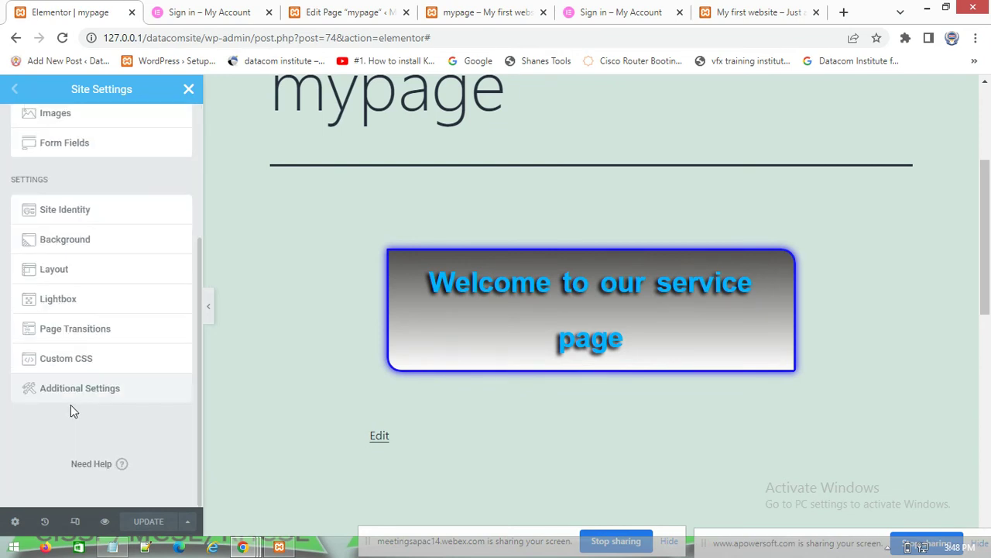
left_click(82, 395)
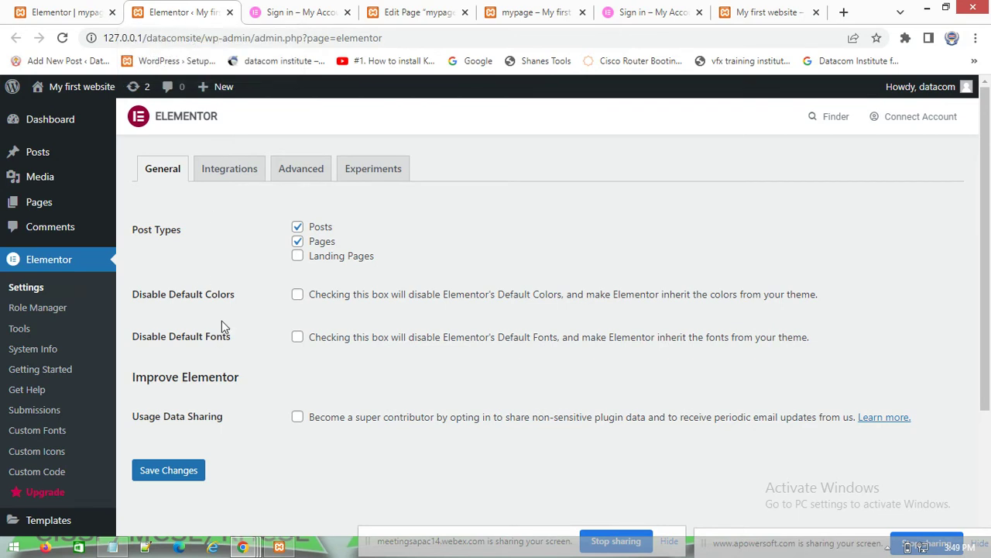
scroll(222, 325, "down", 2)
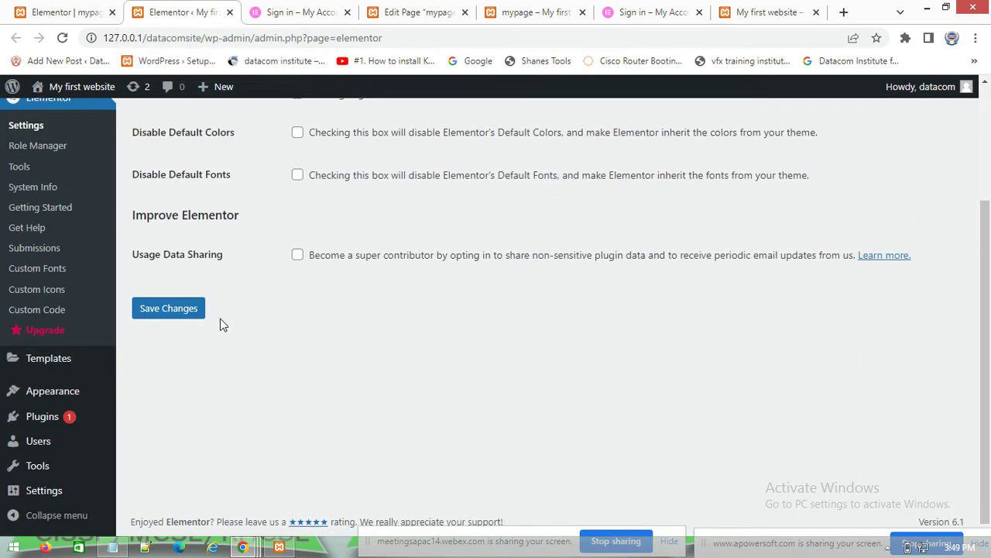
- Go back to the mypage editor, close the site settings and look through the widget categories
left_click(54, 12)
scroll(115, 292, "down", 2)
scroll(58, 230, "up", 3)
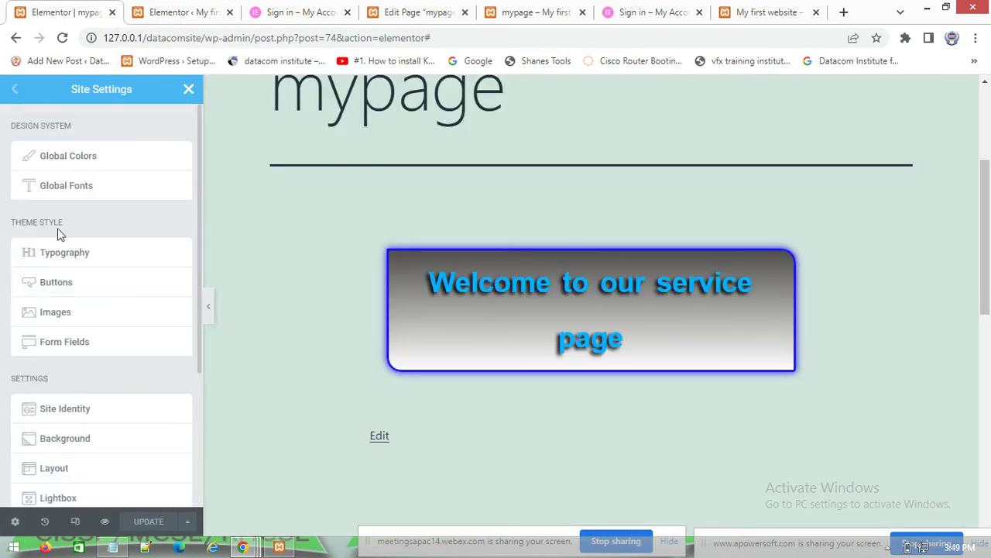
scroll(35, 124, "down", 2)
left_click(188, 89)
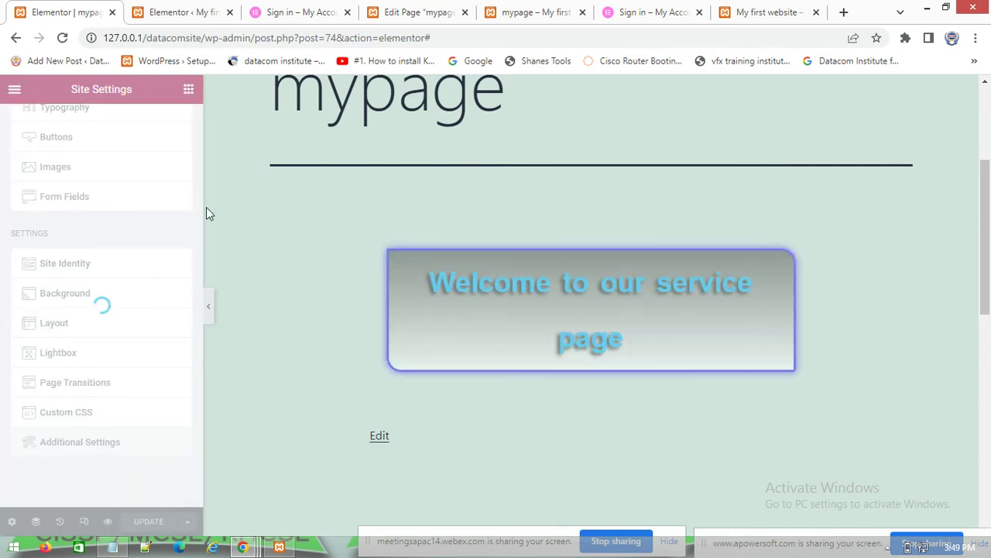
scroll(89, 397, "down", 3)
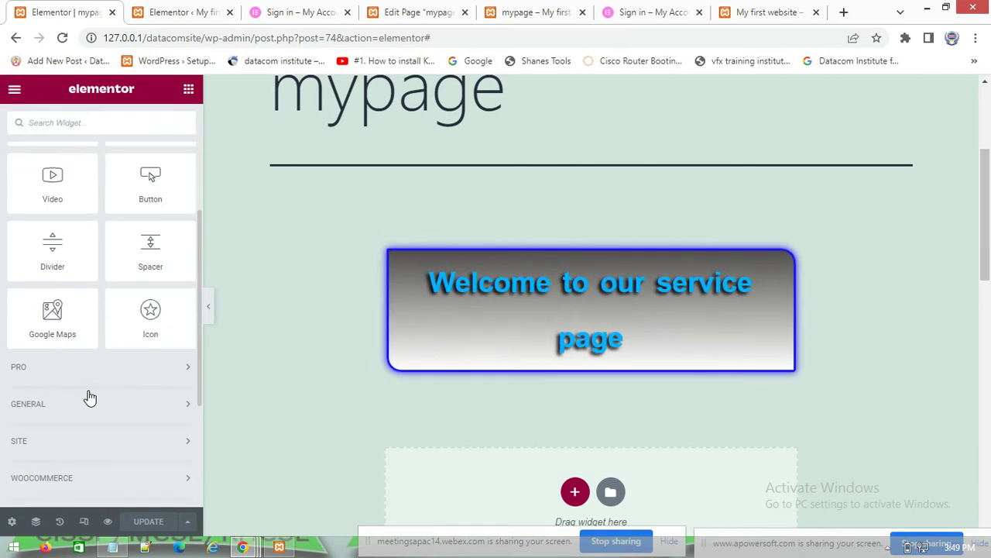
scroll(90, 397, "down", 3)
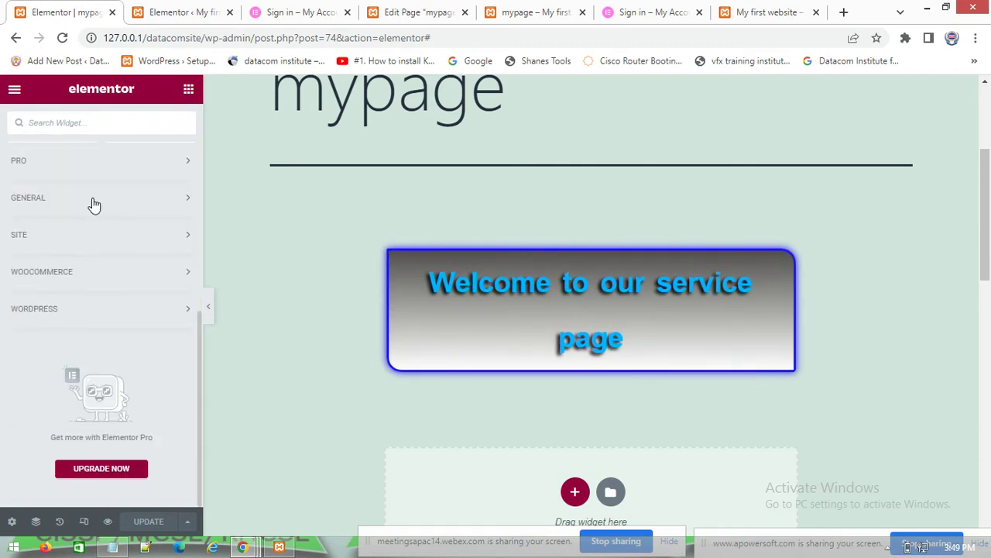
left_click(188, 521)
left_click(258, 317)
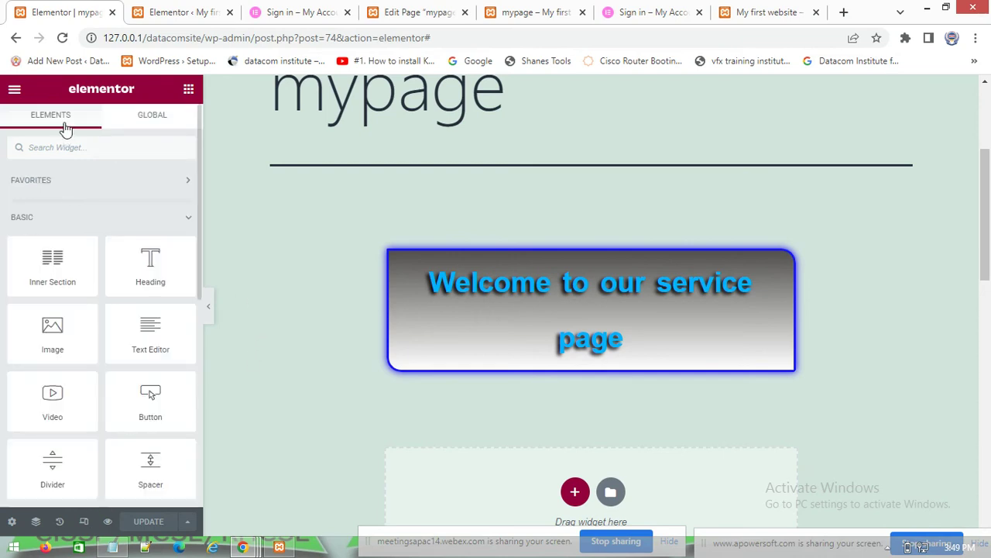
- Exit Elementor to the WordPress editor and go from there to the list of all pages
left_click(14, 89)
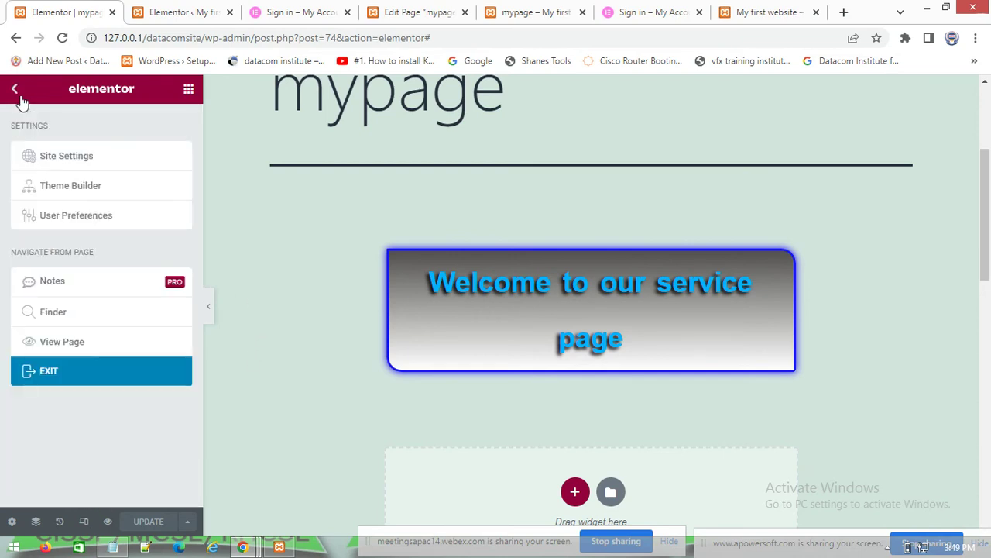
left_click(57, 377)
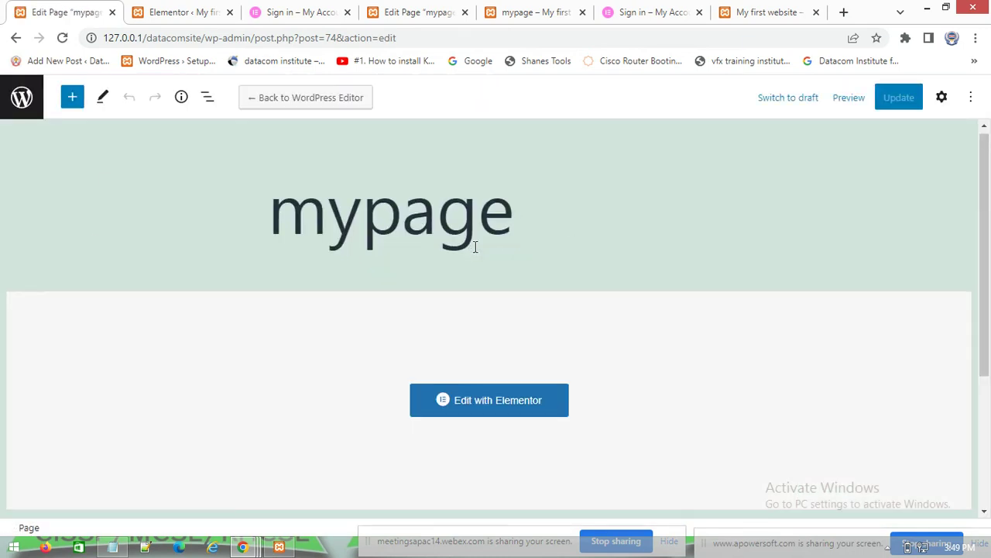
scroll(473, 246, "down", 3)
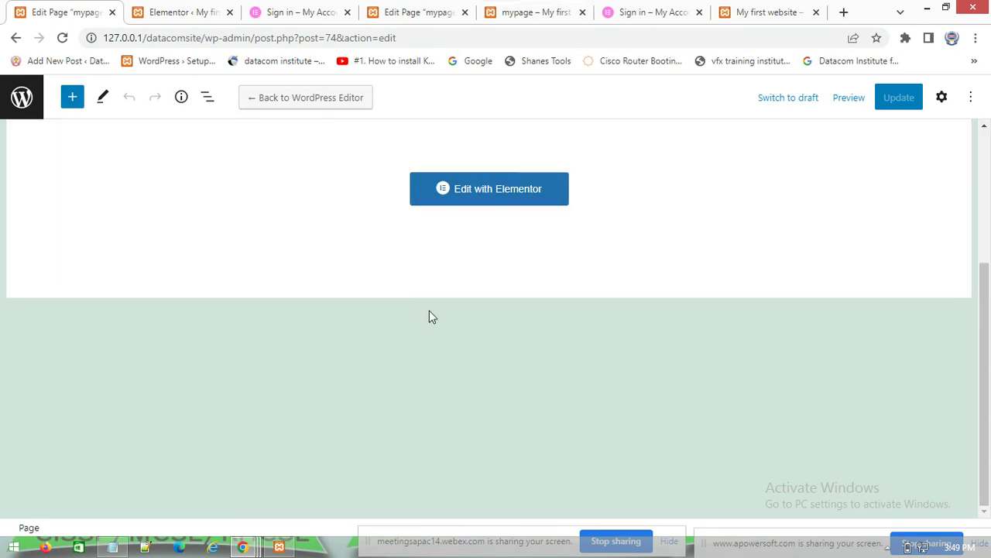
scroll(451, 343, "up", 1)
scroll(451, 344, "up", 1)
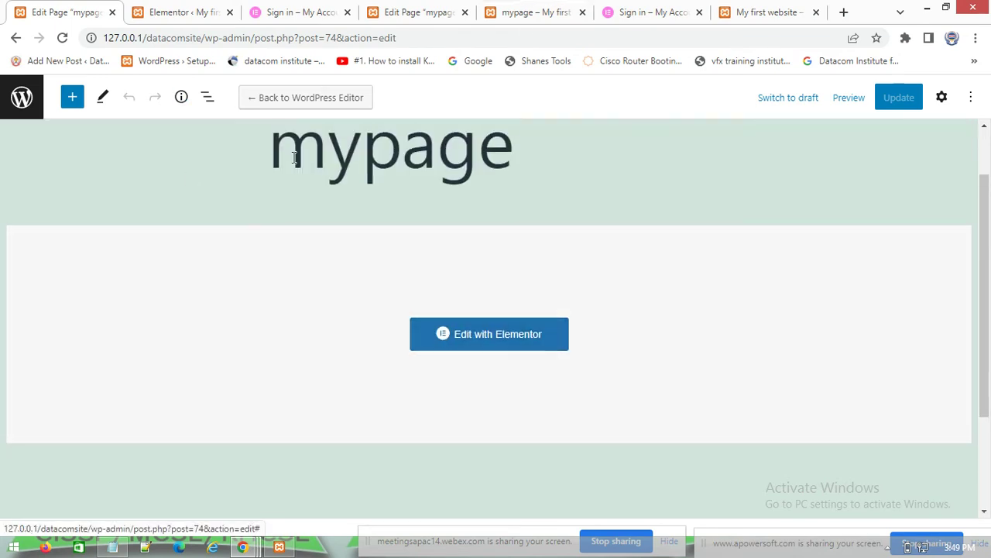
left_click(26, 110)
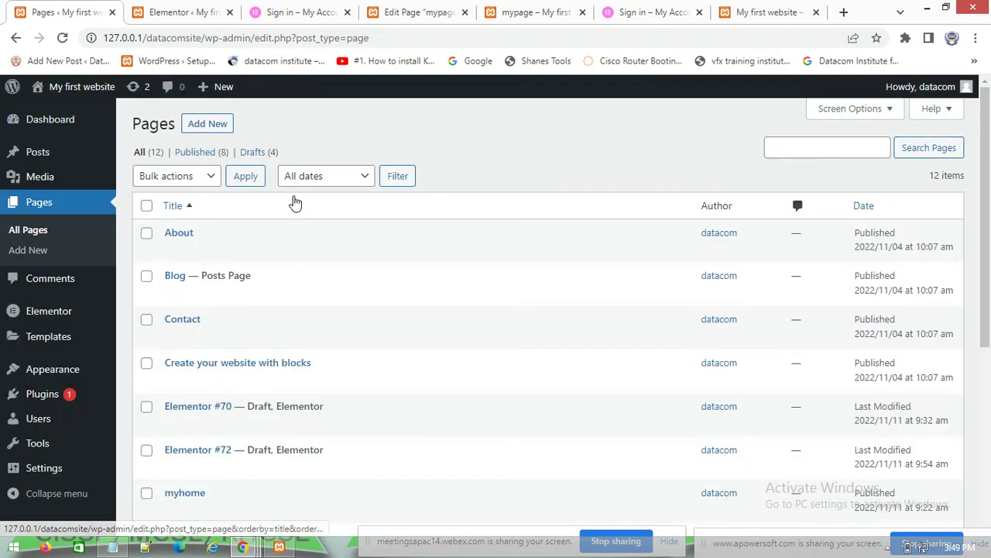
- Find mypage in the list of pages and open it for editing in the WordPress editor
scroll(255, 294, "down", 1)
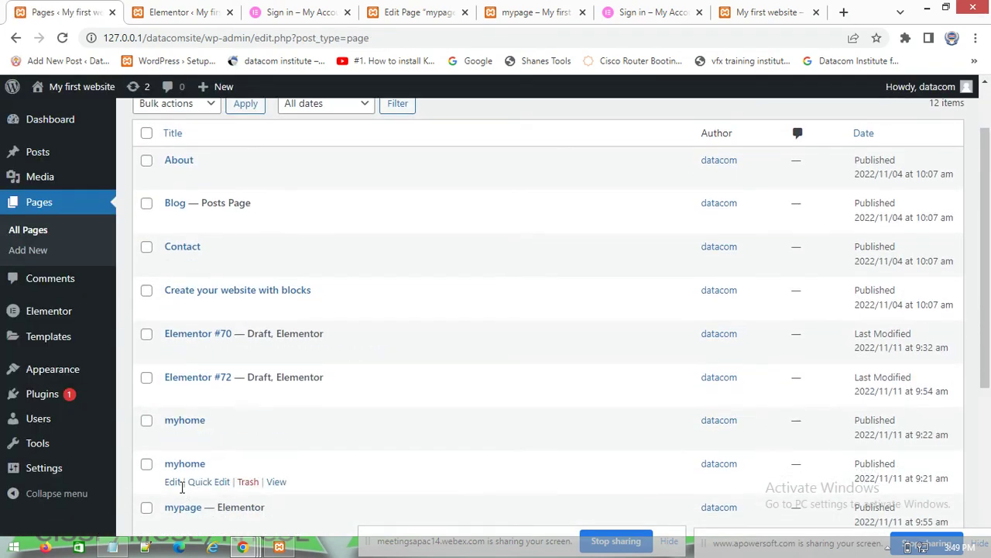
scroll(190, 472, "down", 1)
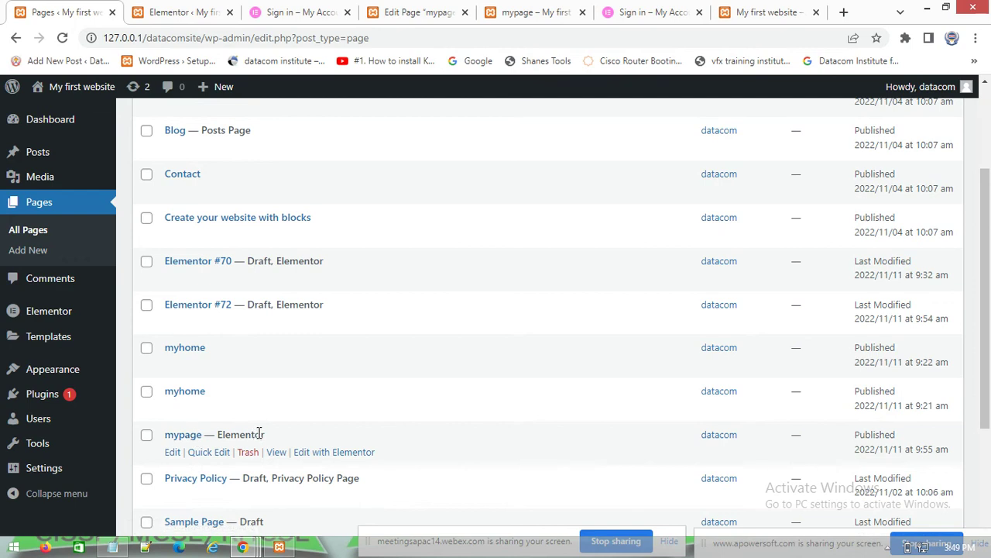
left_click(172, 454)
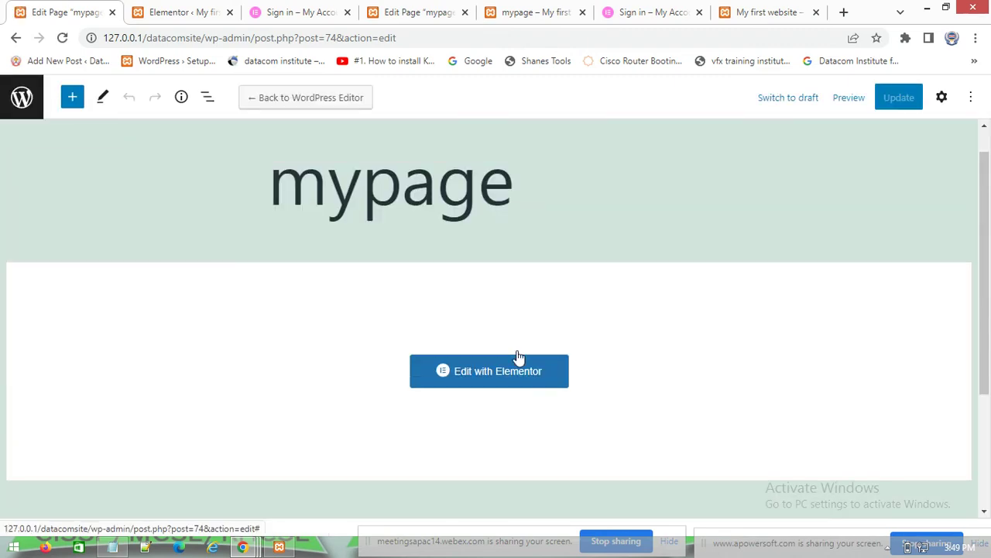
- Examine the editor's view and tool options and the device preview choices for mypage
left_click(970, 97)
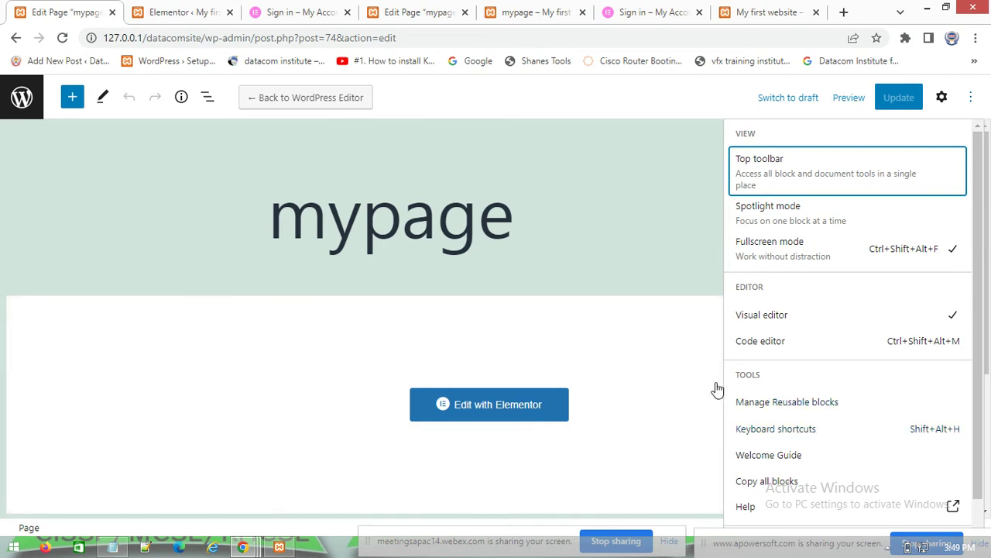
scroll(790, 398, "down", 1)
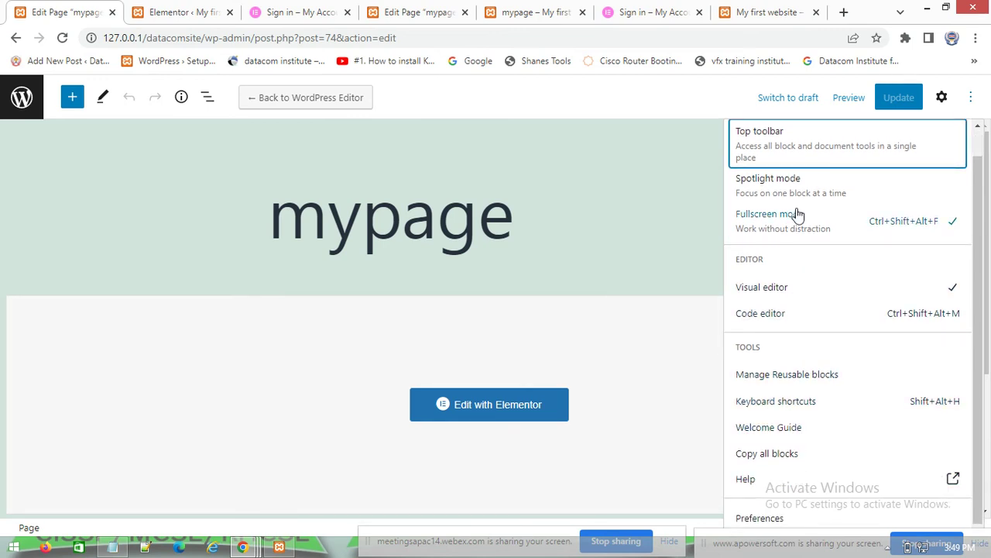
left_click(833, 99)
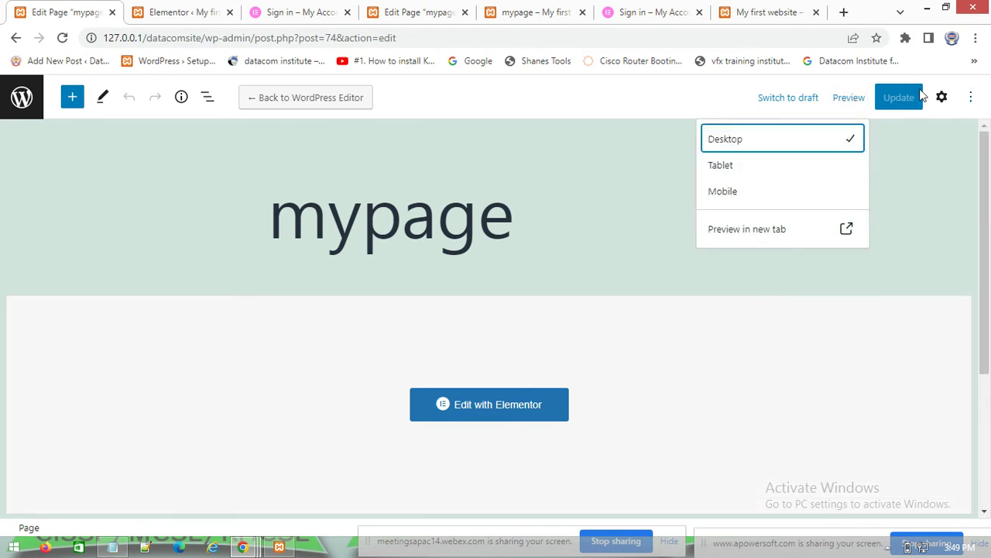
left_click(971, 97)
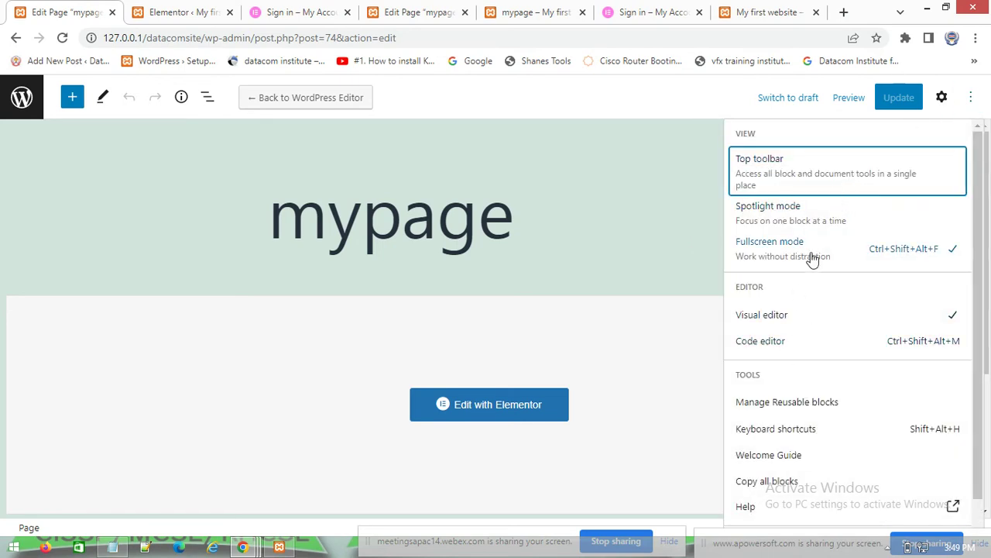
scroll(792, 372, "down", 1)
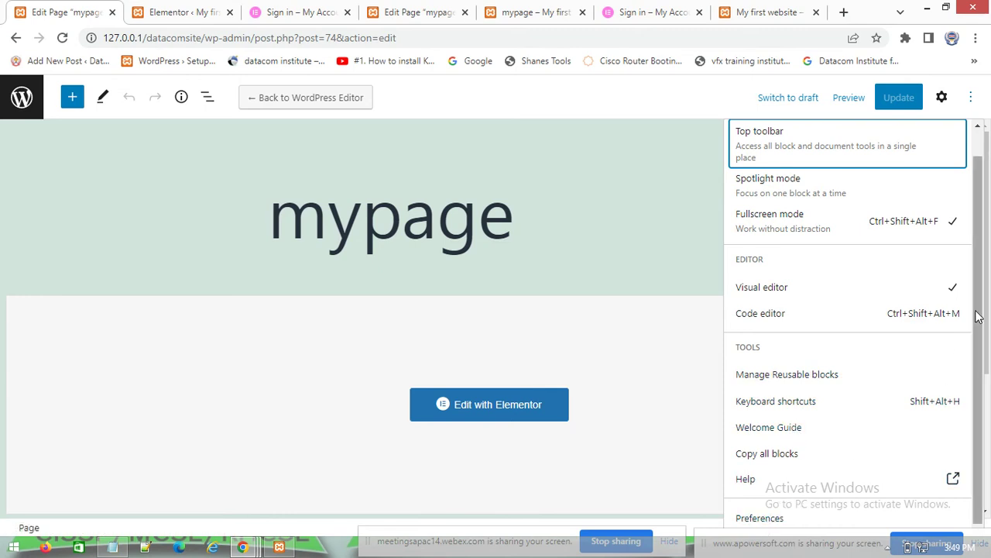
mouse_move(983, 308)
left_mouse_down()
mouse_move(989, 321)
mouse_move(990, 310)
left_mouse_up()
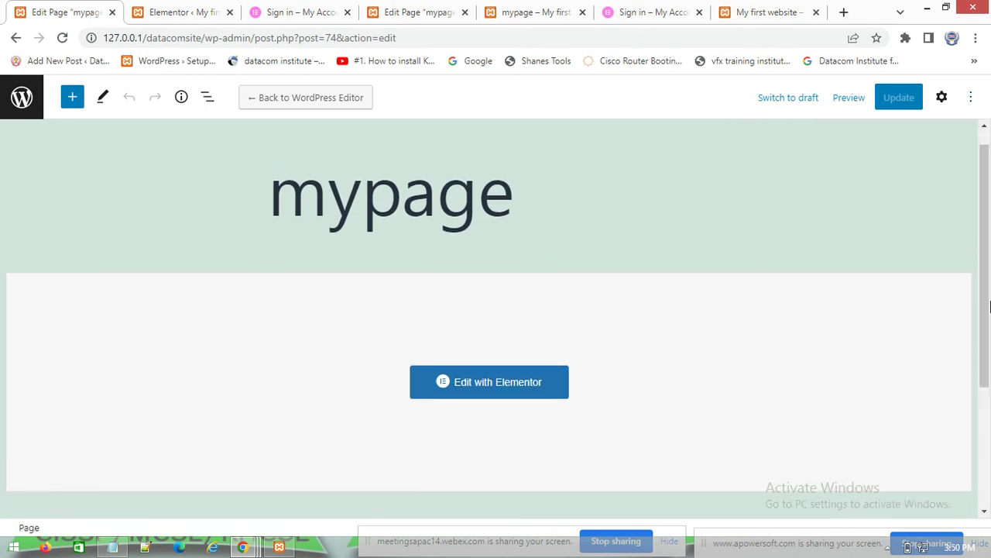
- Reopen mypage in the Elementor editor and bring the welcome heading into view
left_click_drag(985, 376, 989, 310)
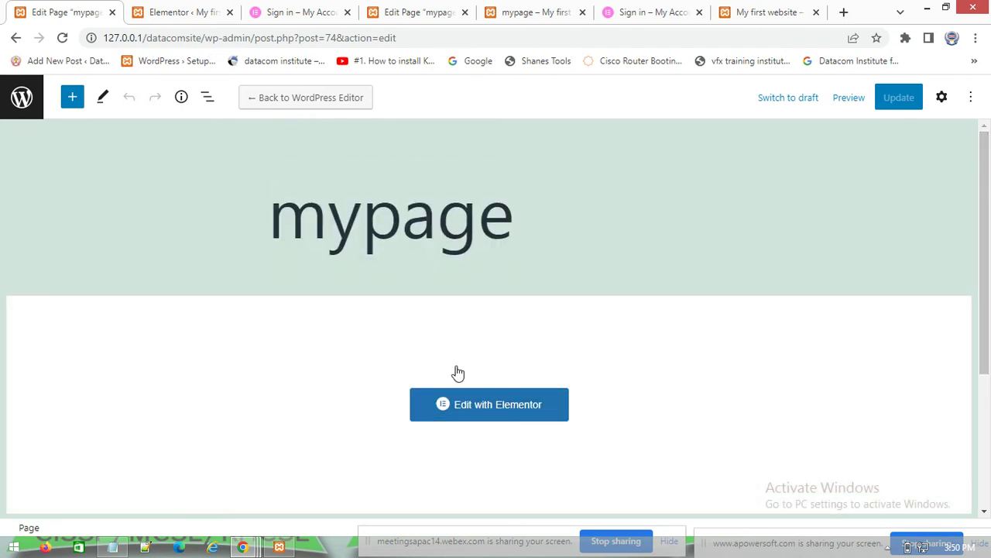
left_click(492, 414)
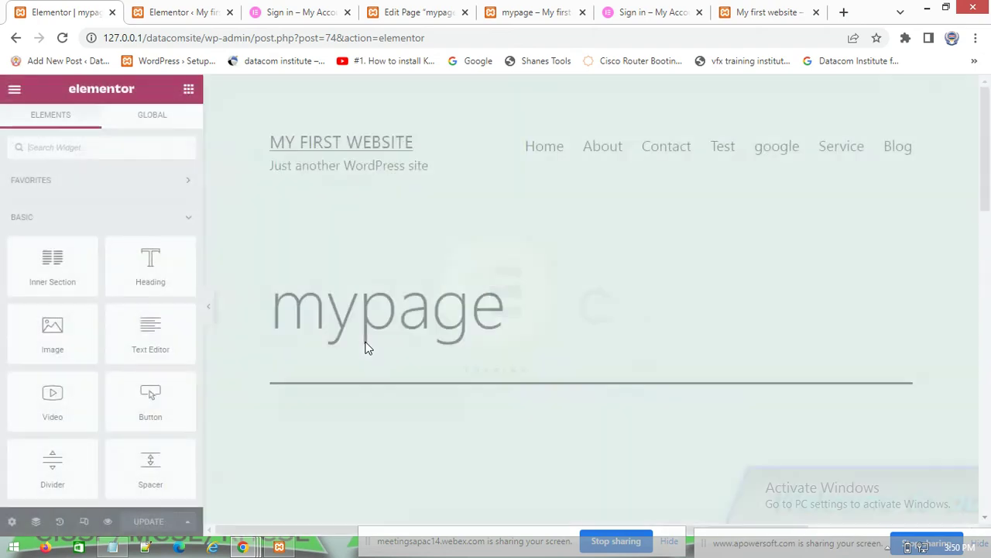
scroll(986, 172, "down", 2)
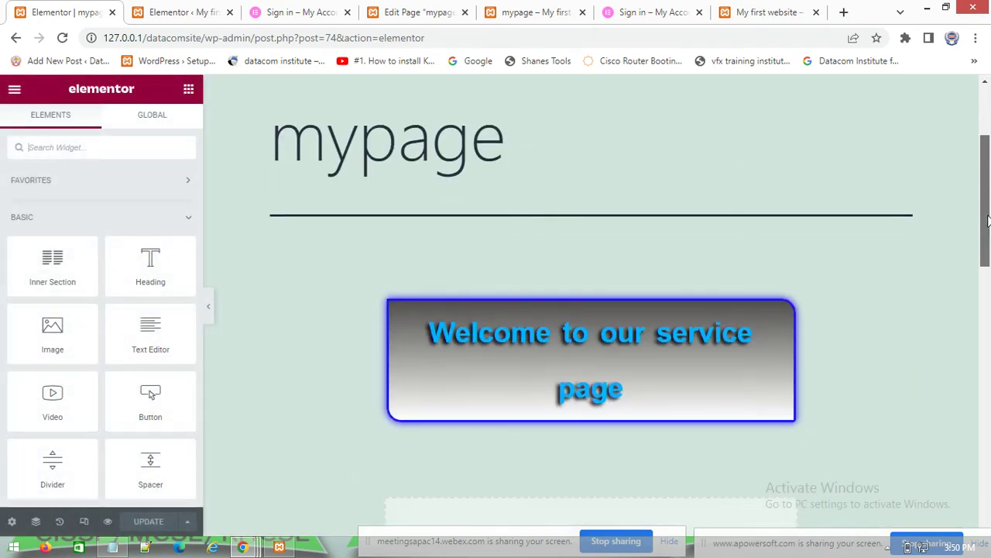
- Examine the global widget option and the available widget categories, and open the page settings of mypage
left_click(156, 149)
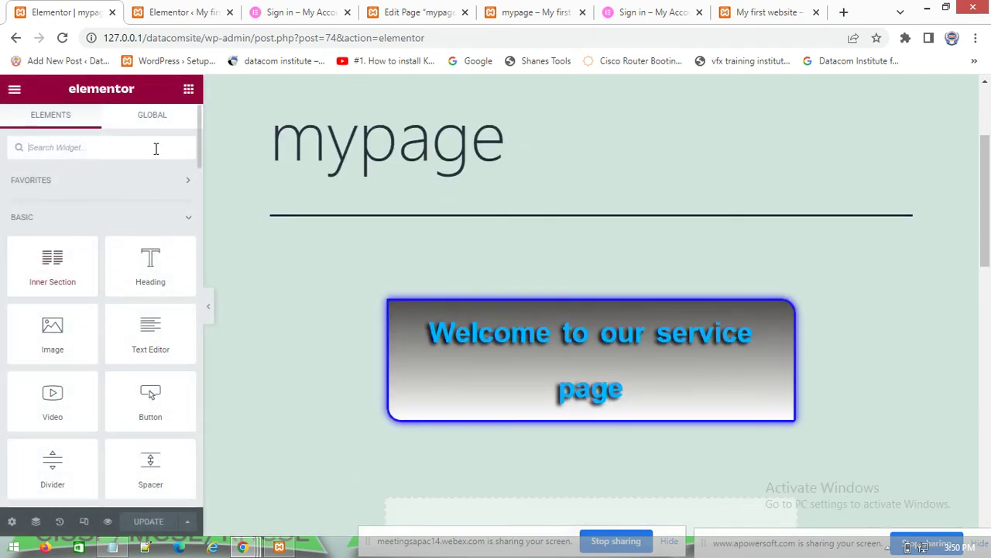
left_click(152, 121)
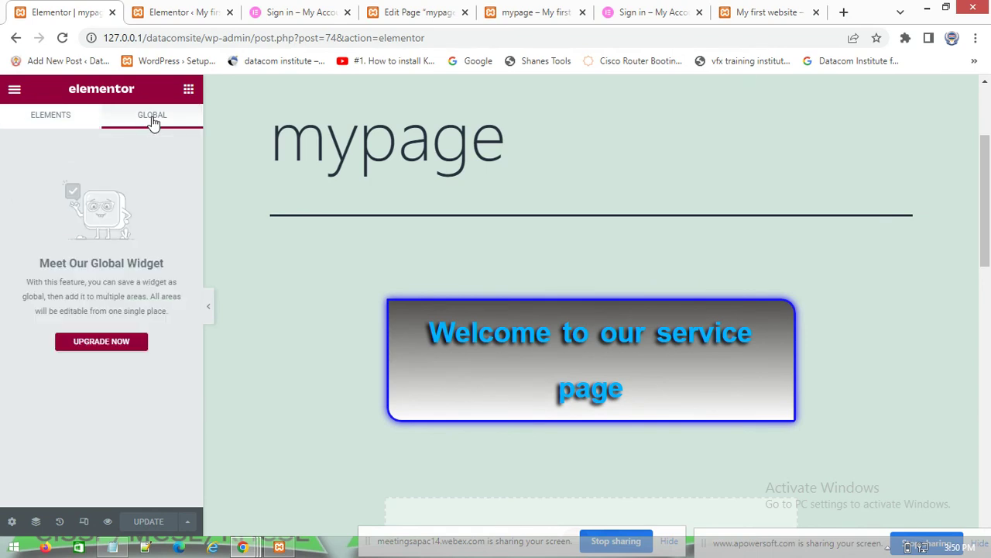
left_click(38, 117)
scroll(93, 354, "down", 3)
scroll(98, 392, "down", 10)
scroll(113, 433, "down", 10)
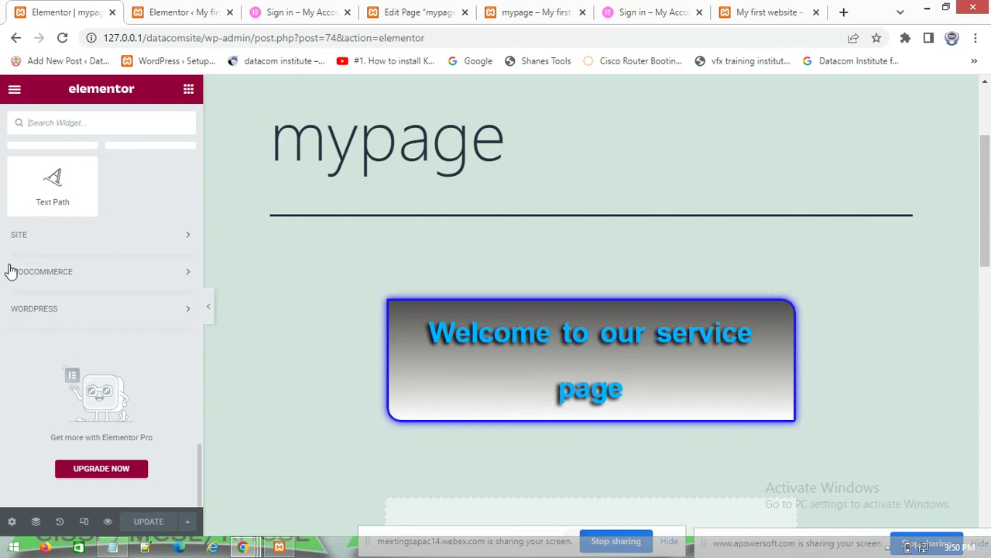
left_click(83, 236)
left_click(11, 524)
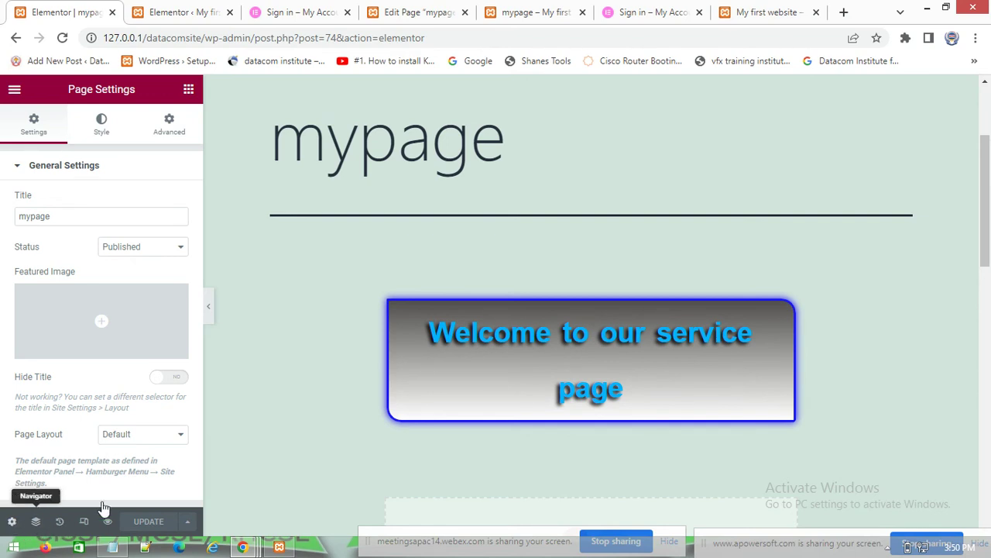
mouse_move(236, 546)
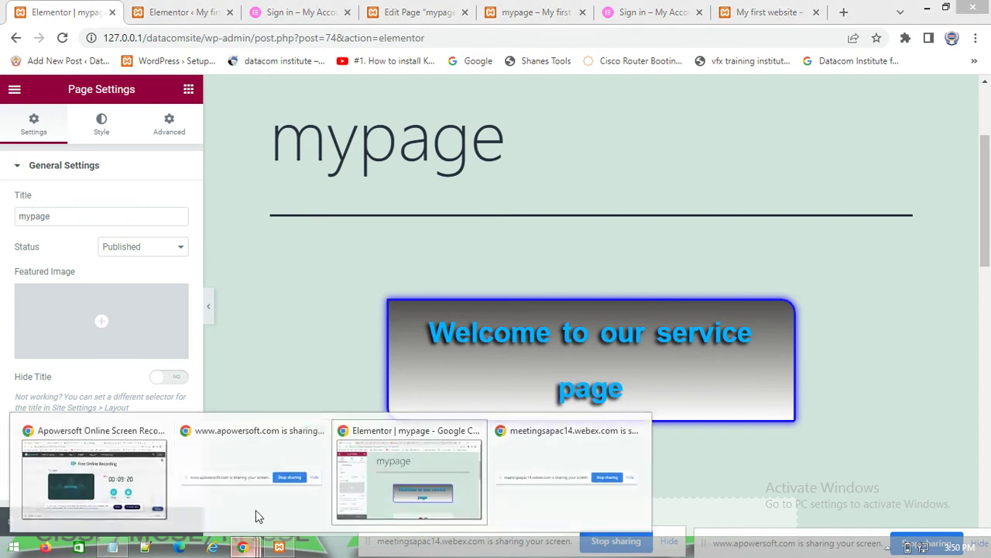
left_click(113, 436)
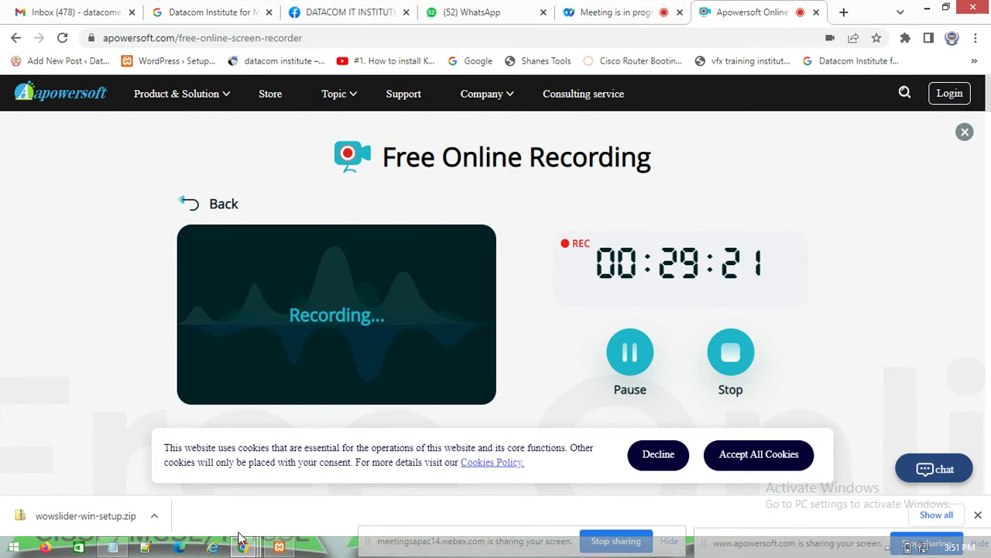
mouse_move(240, 541)
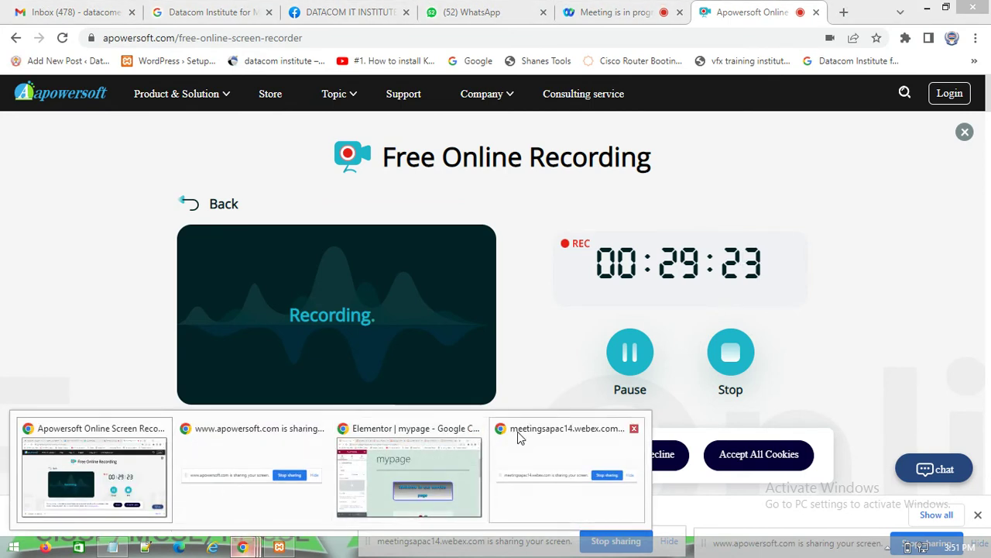
left_click(394, 448)
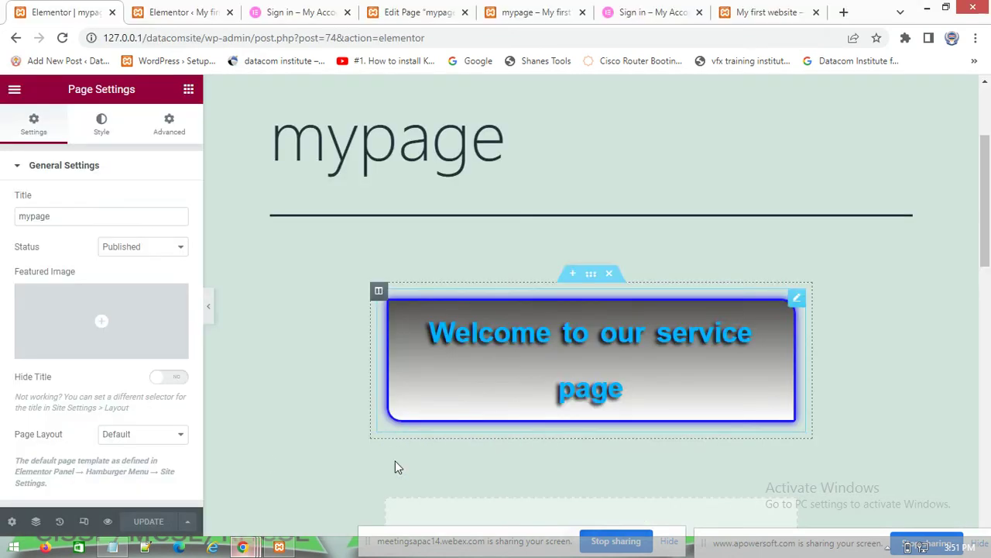
- Show the Navigator and examine the general settings of mypage, including the available page layouts
left_click(36, 521)
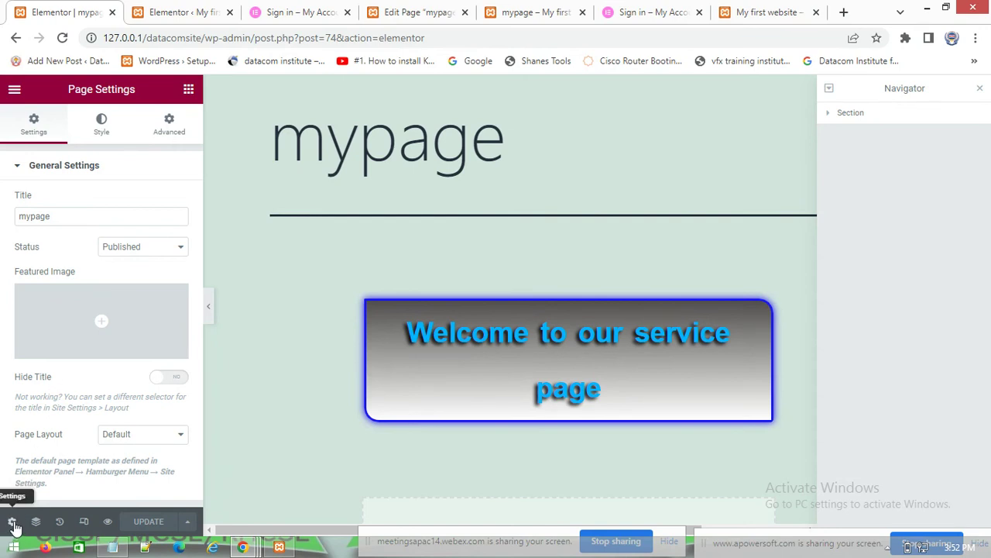
left_click(18, 169)
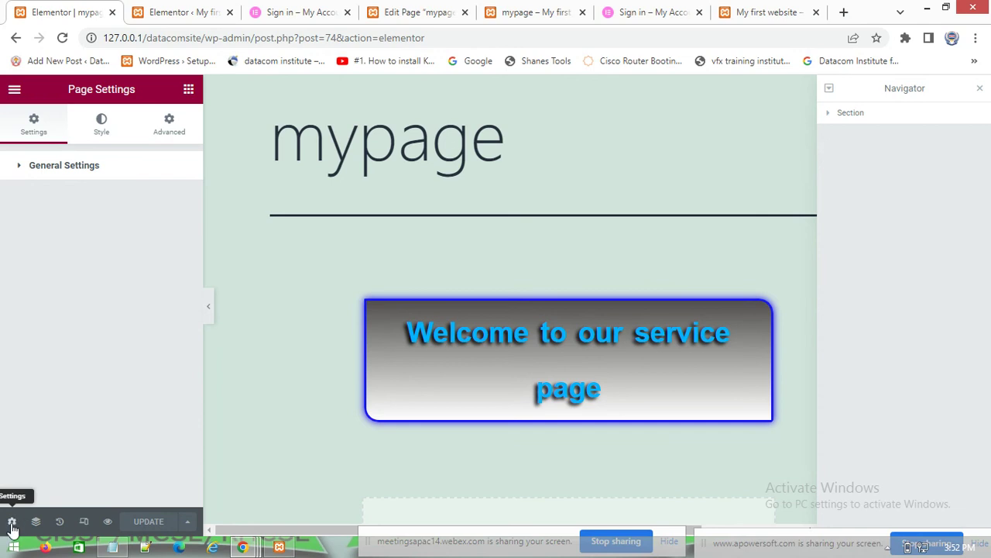
left_click(21, 169)
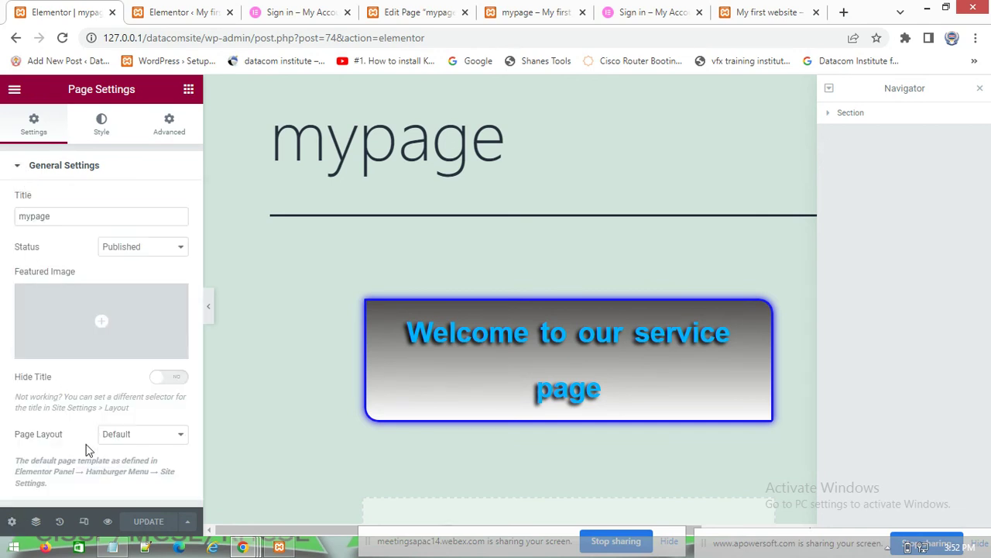
left_click(165, 443)
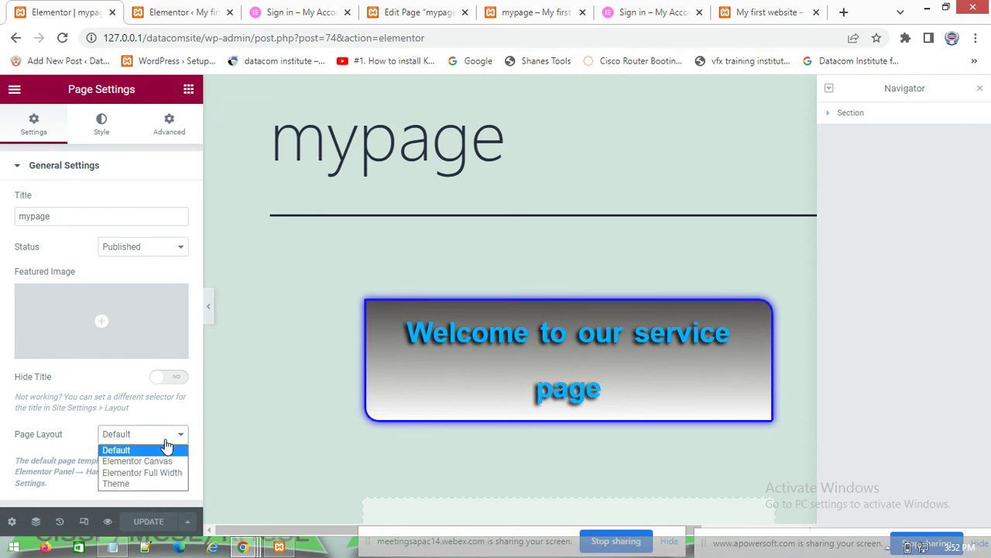
left_click(154, 447)
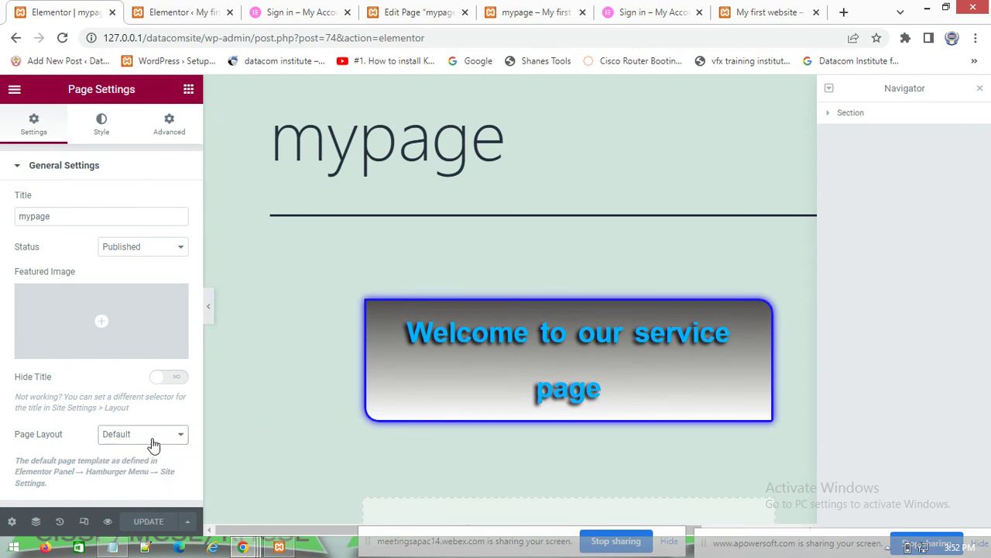
- Look over the page title and welcome heading in the browser preview of mypage
left_click(422, 11)
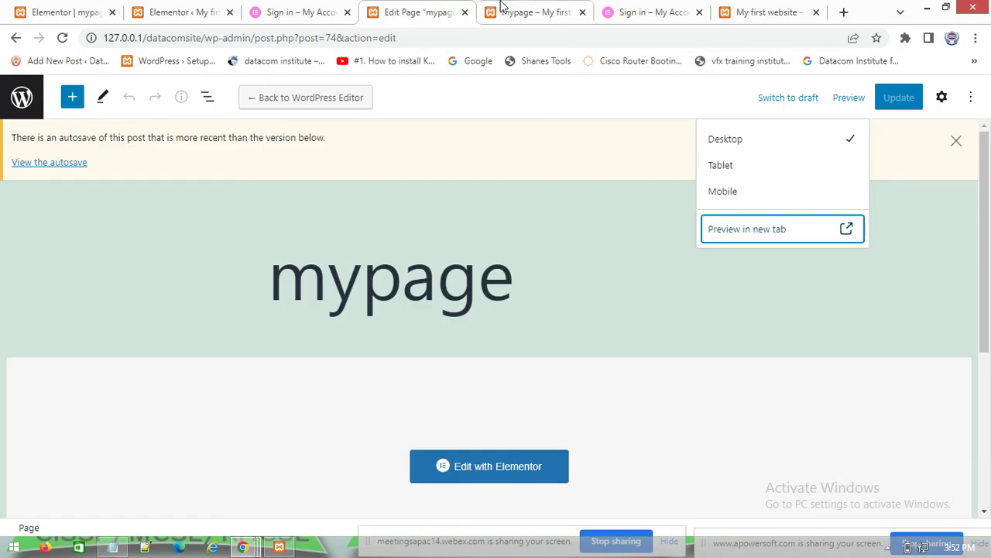
left_click(526, 10)
scroll(697, 225, "up", 3)
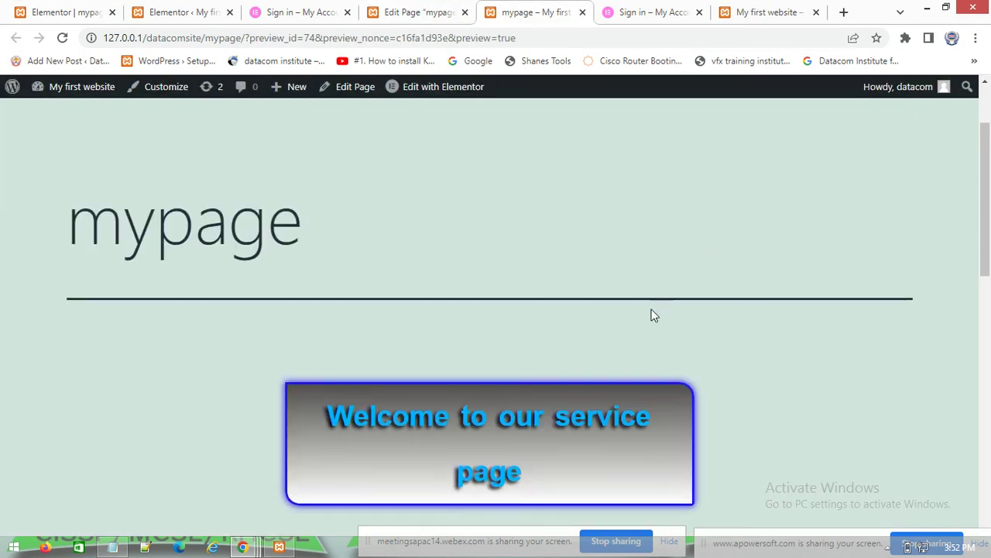
scroll(653, 314, "down", 2)
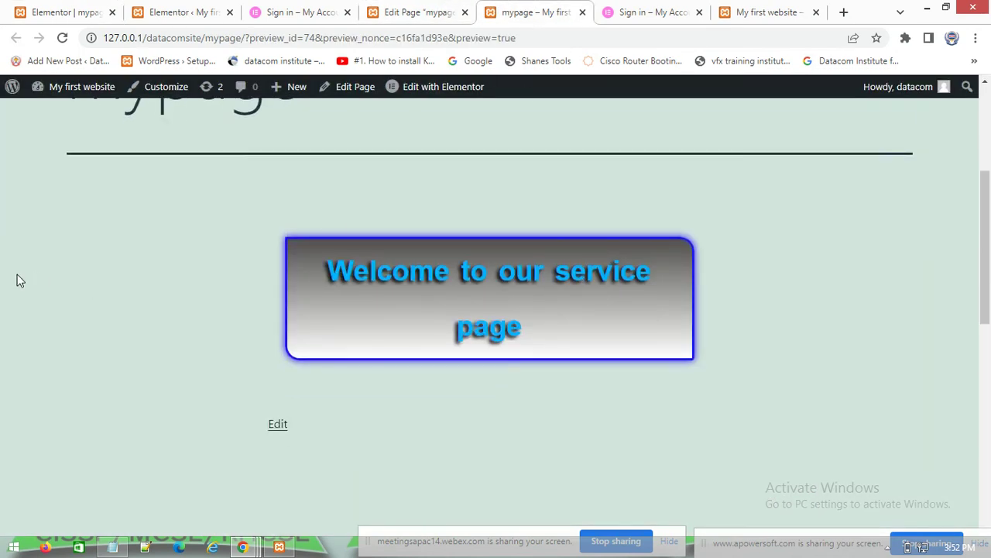
- Set the page layout of mypage to Elementor Full Width and update the page
left_click(120, 8)
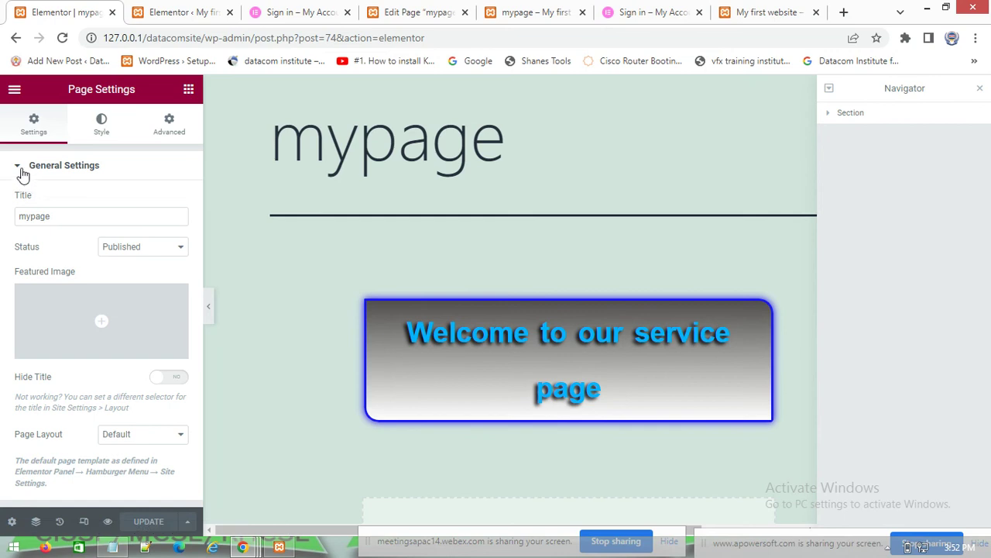
left_click(159, 439)
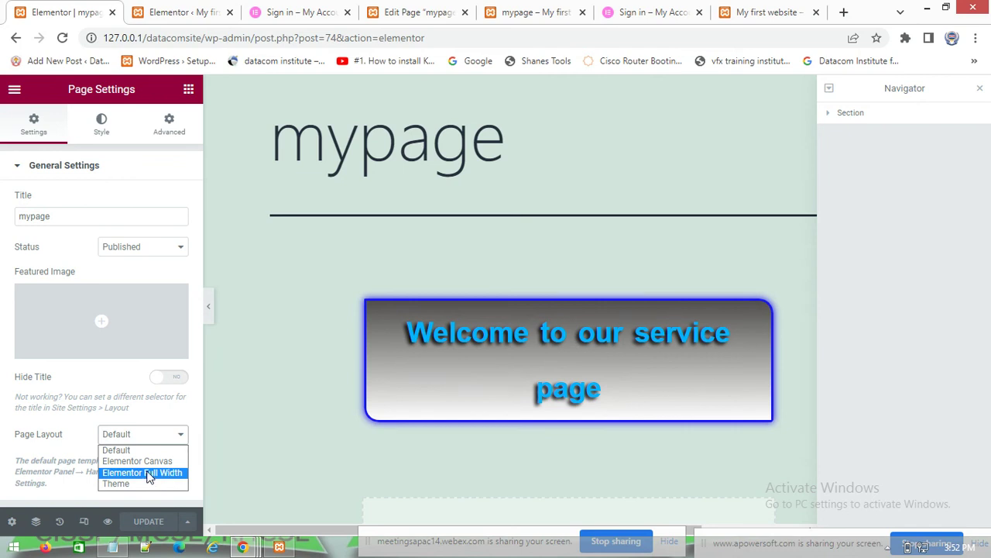
left_click(180, 472)
left_click(151, 522)
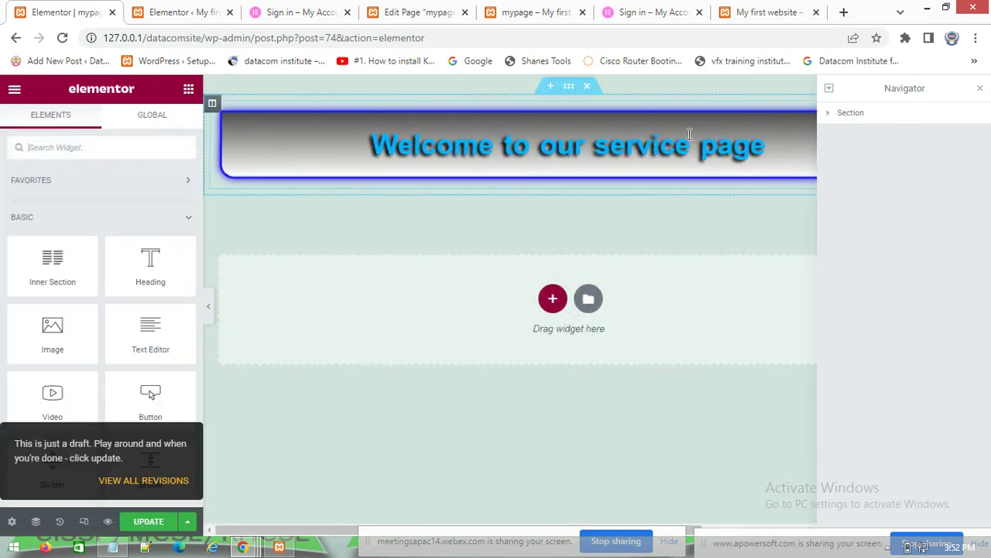
left_click(147, 521)
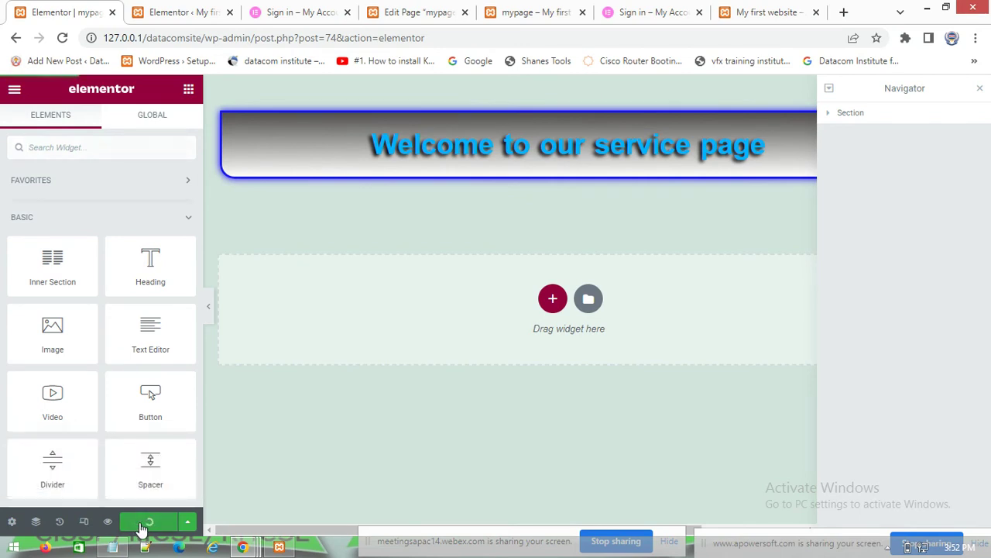
- Reload the mypage preview and check how the welcome heading looks in the updated layout
left_click(518, 10)
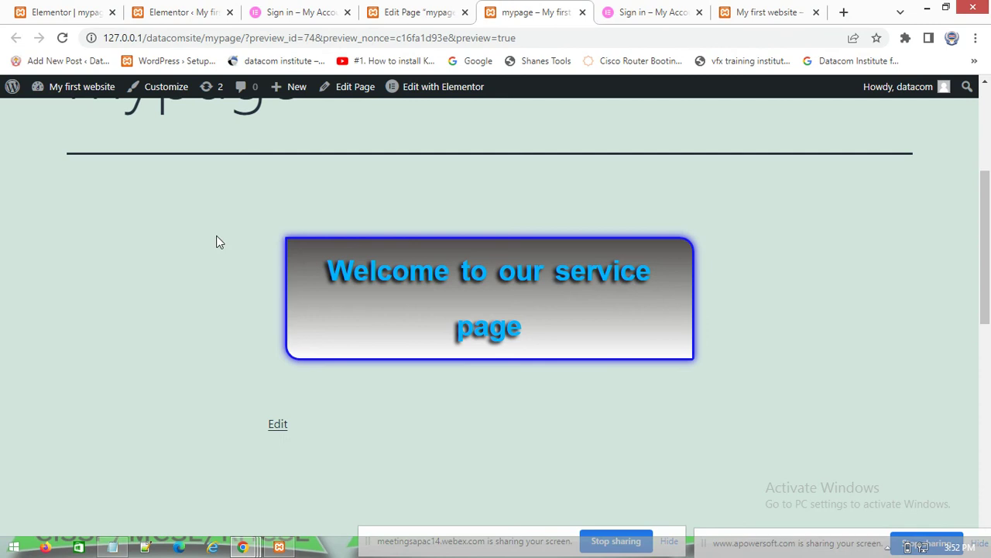
right_click(483, 188)
left_click(512, 223)
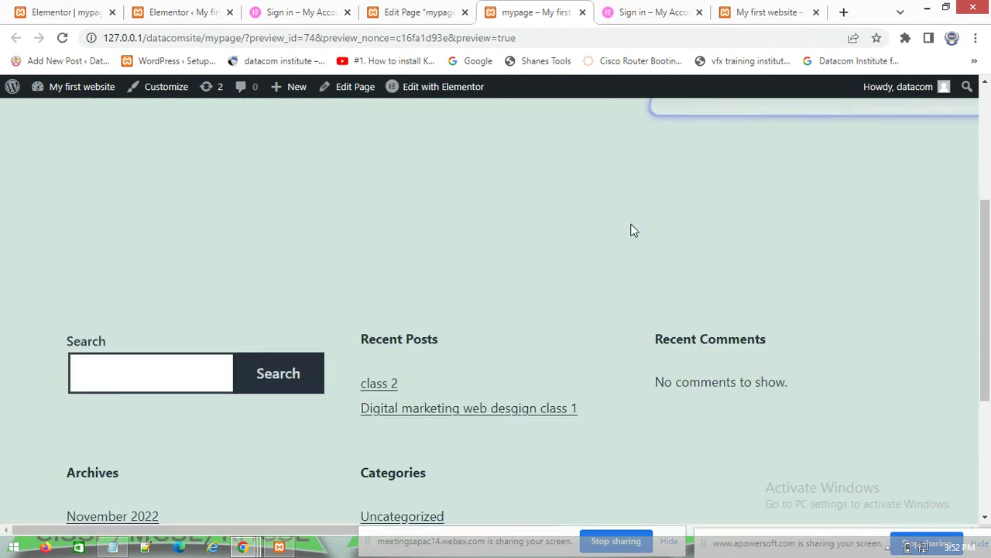
scroll(697, 256, "up", 3)
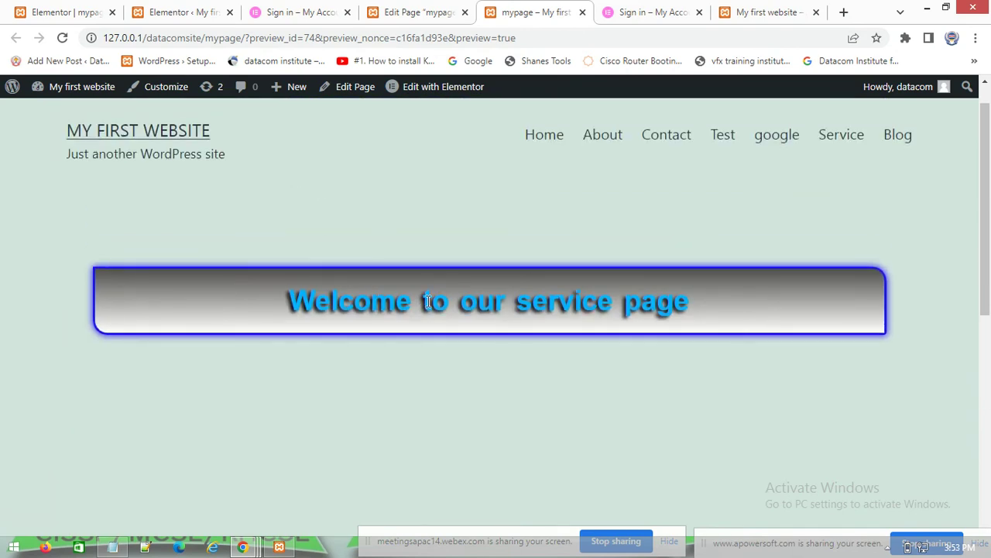
- Close the Navigator in the Elementor editor, review the page layout setting, and return to the widget list
left_click(79, 12)
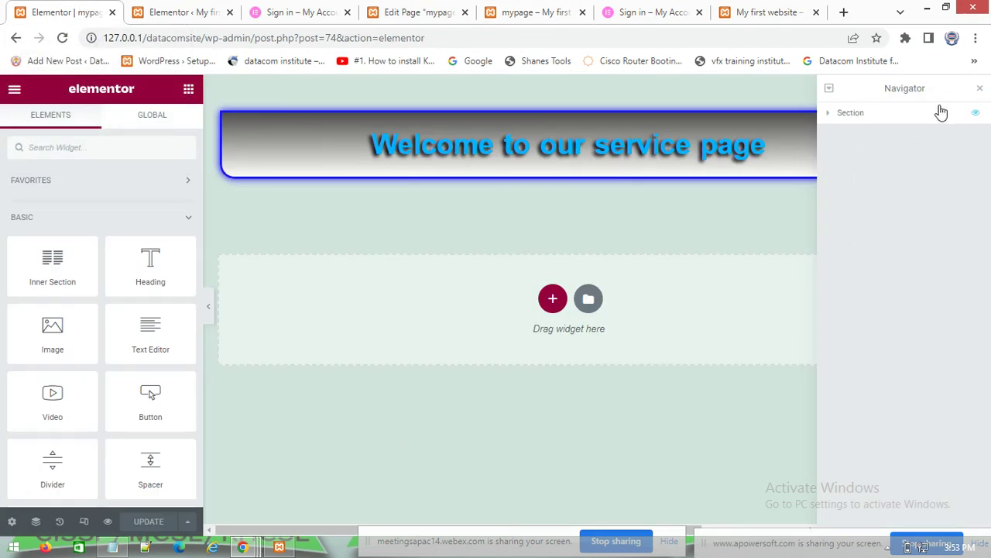
left_click(980, 88)
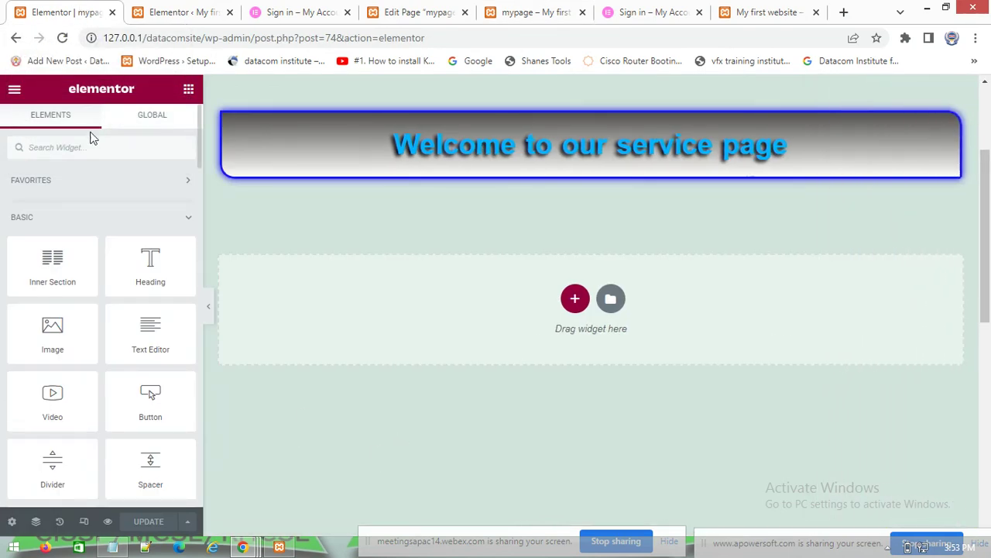
left_click(12, 521)
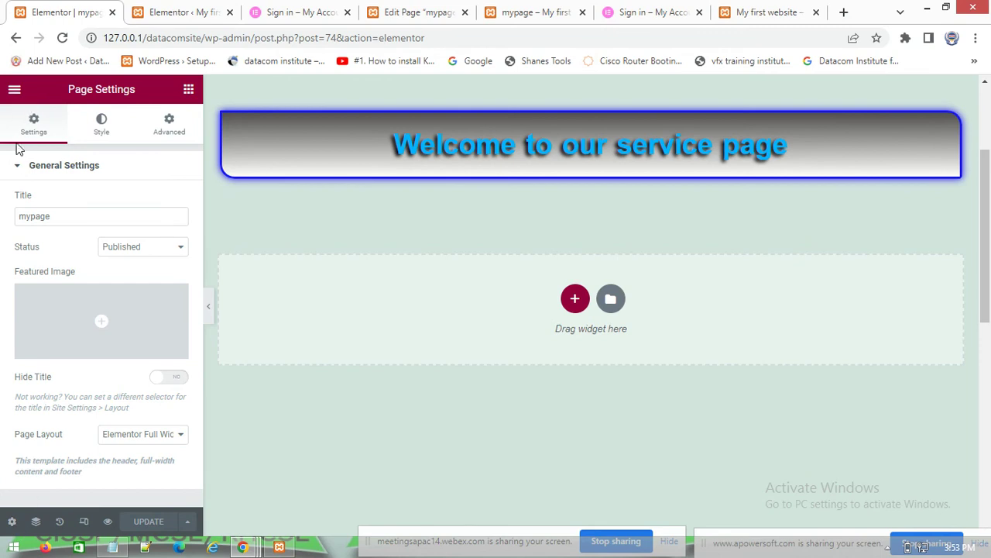
left_click(126, 438)
left_click(36, 129)
left_click(188, 92)
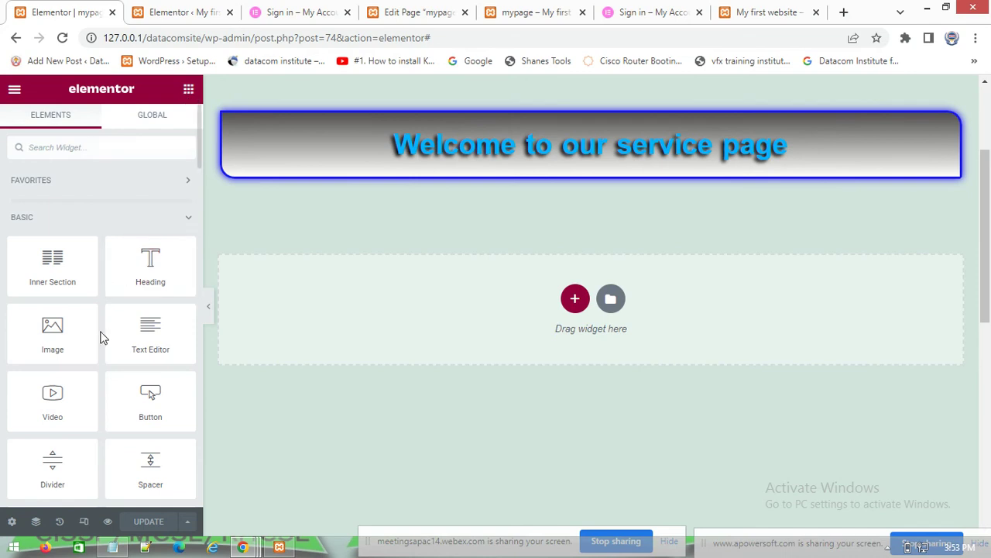
- Add an Image Carousel widget in a new section below the welcome heading
scroll(379, 317, "down", 1)
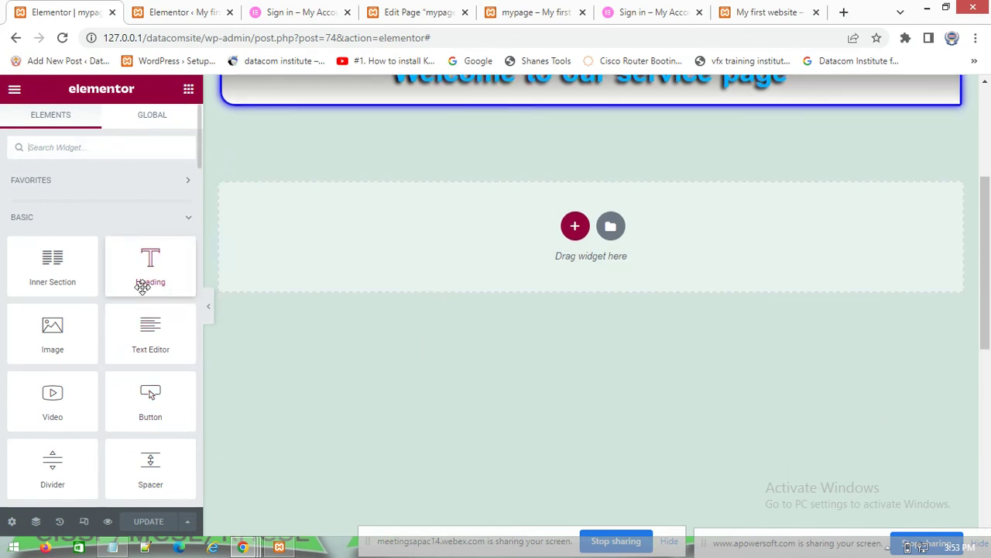
scroll(166, 439, "down", 5)
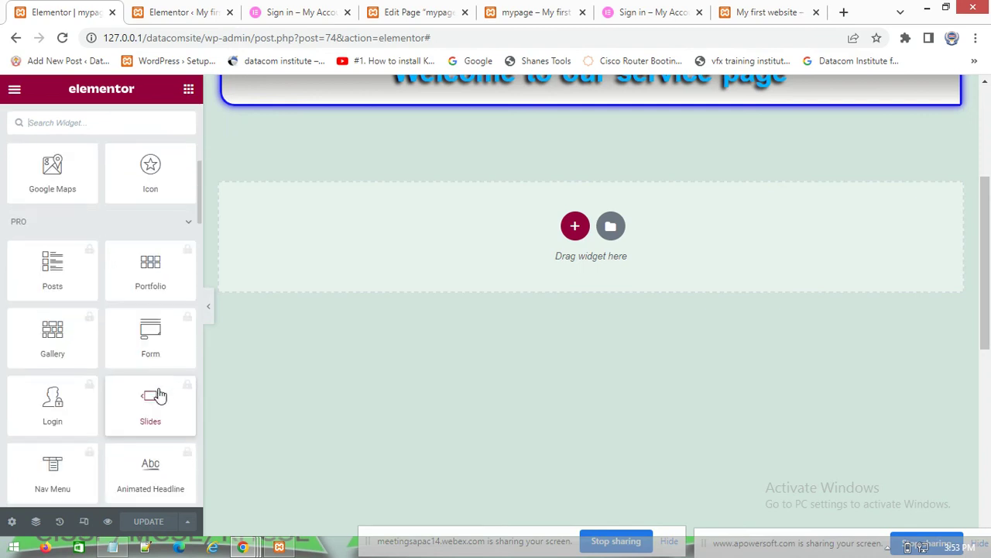
scroll(151, 403, "down", 2)
scroll(131, 404, "down", 1)
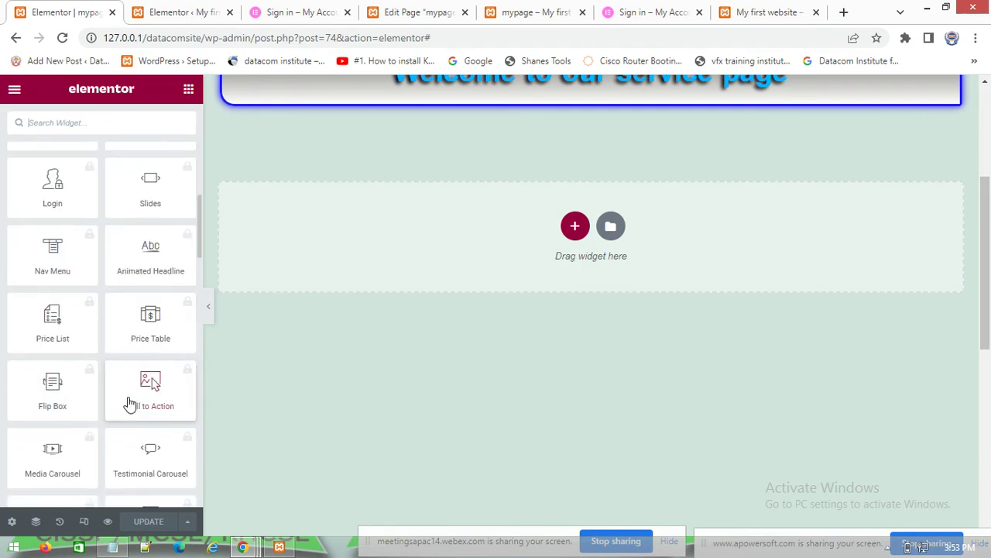
scroll(132, 410, "down", 2)
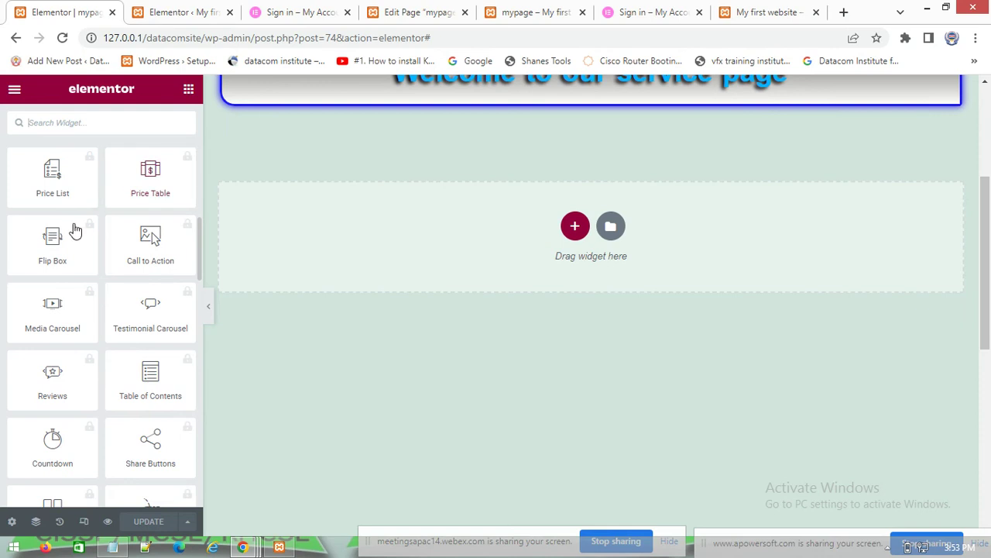
scroll(108, 317, "down", 7)
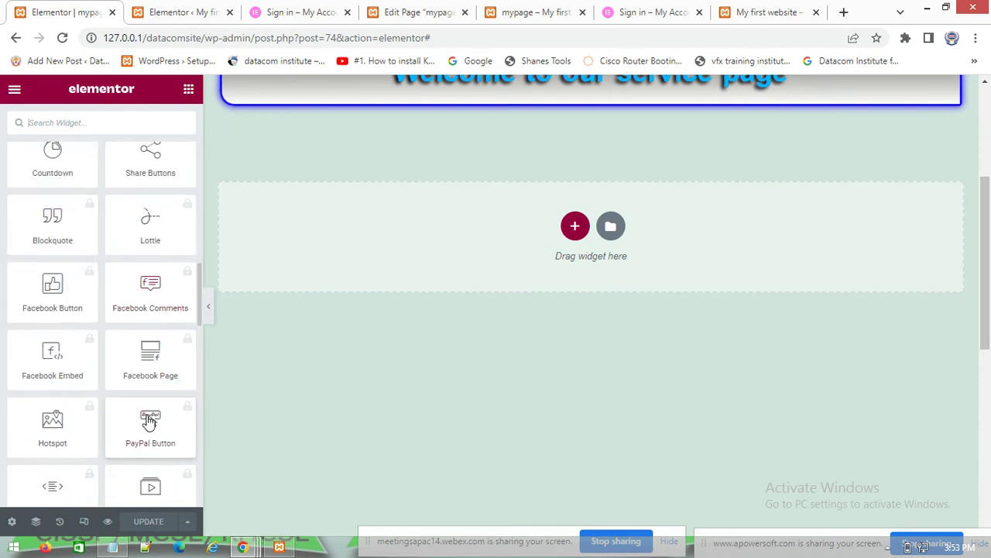
scroll(155, 395, "down", 2)
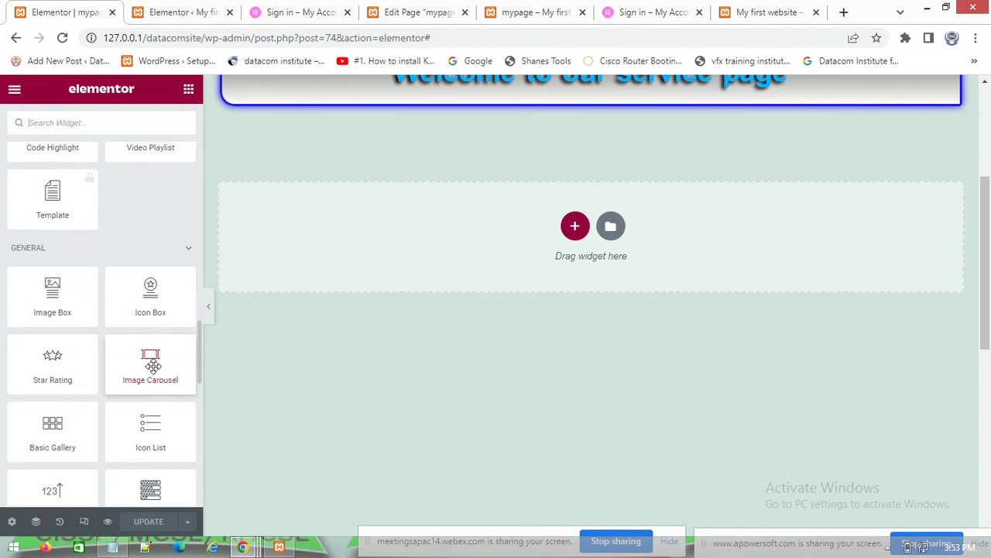
left_click_drag(149, 359, 574, 223)
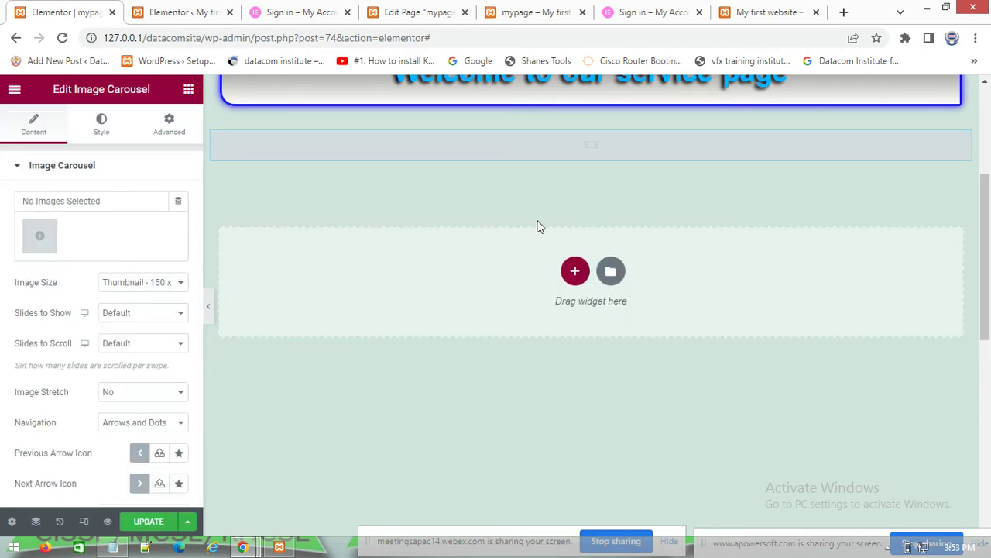
scroll(593, 162, "up", 1)
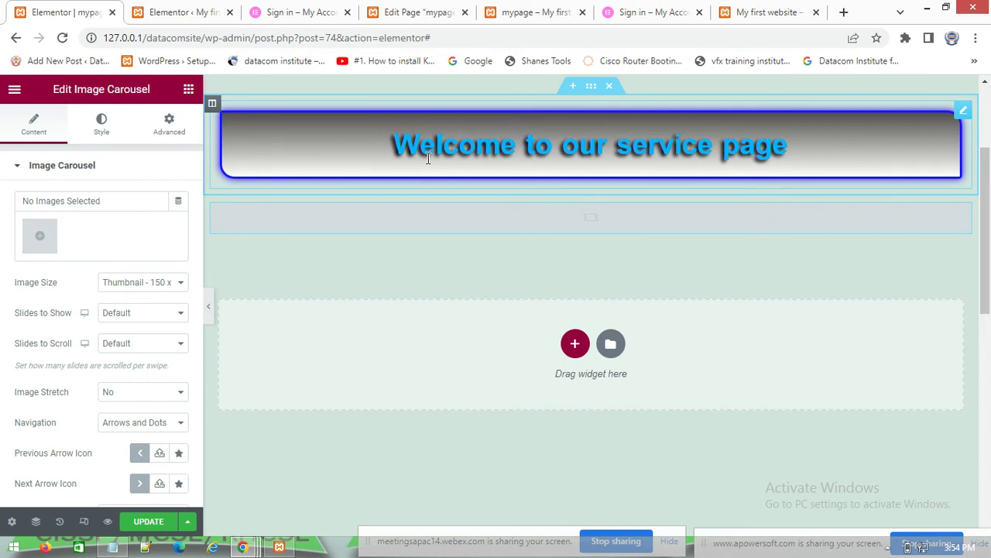
- Upload 1.jpg through 6.jpg from the instagram post folder on the Desktop and insert them as the carousel's gallery
left_click(40, 243)
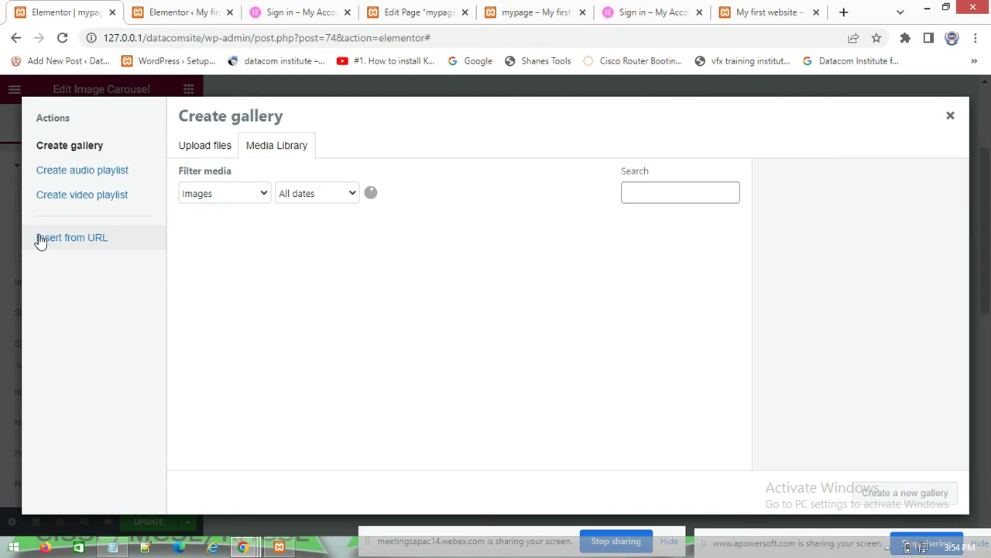
left_click(210, 148)
left_click(588, 328)
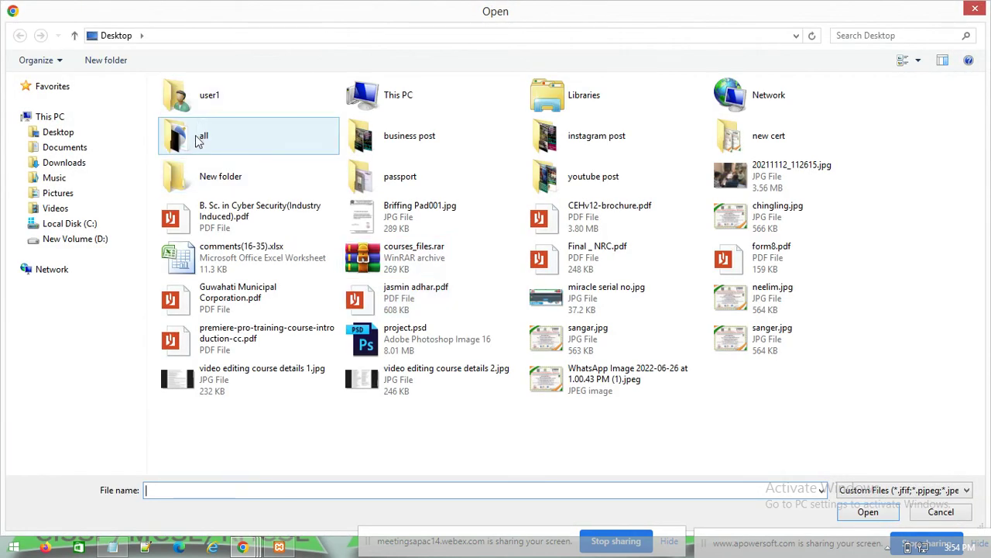
double_click(589, 137)
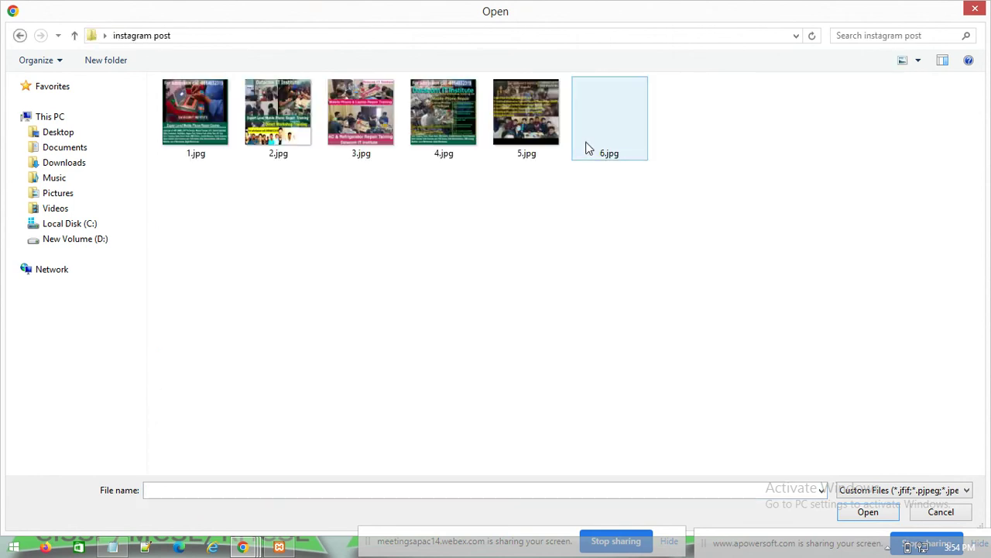
left_click_drag(727, 114, 193, 118)
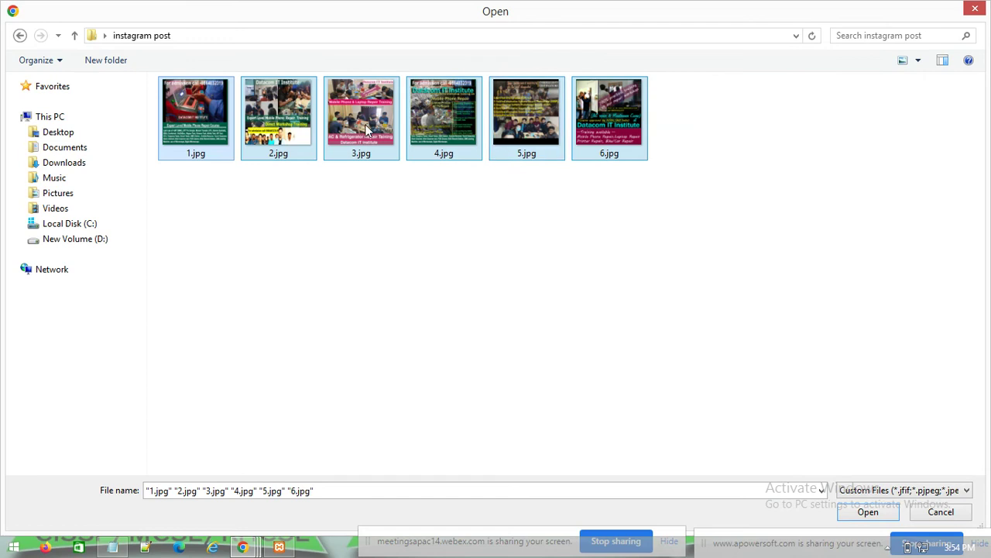
left_click(868, 511)
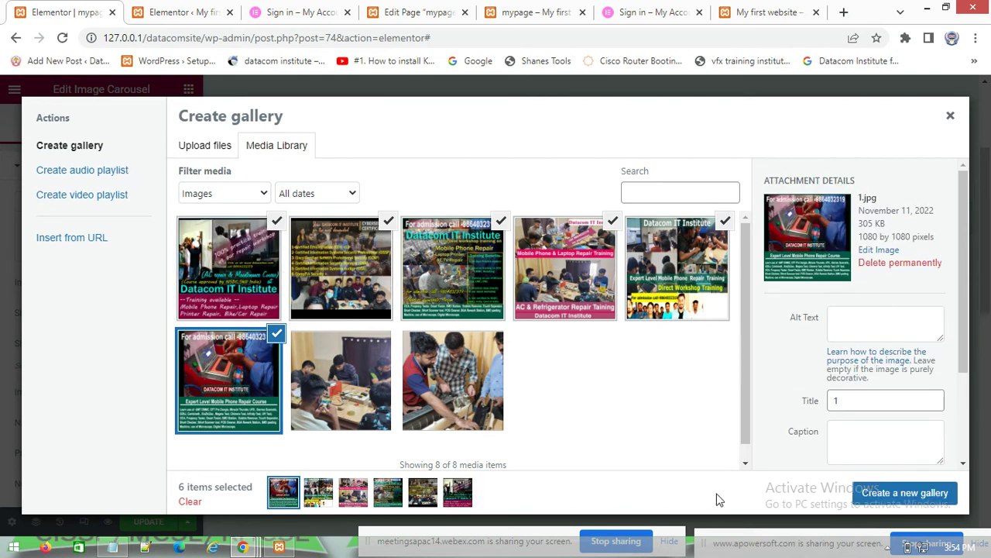
left_click(912, 495)
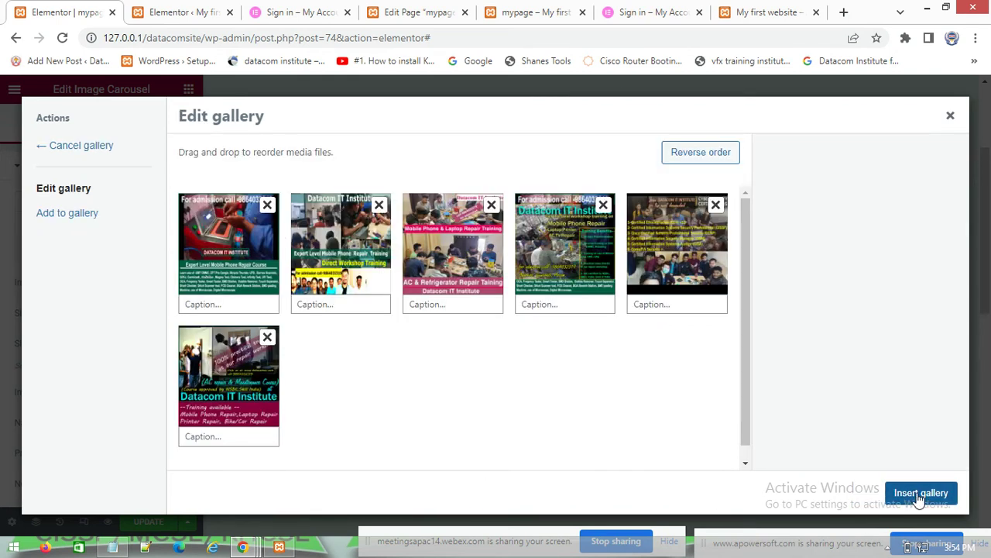
left_click(914, 494)
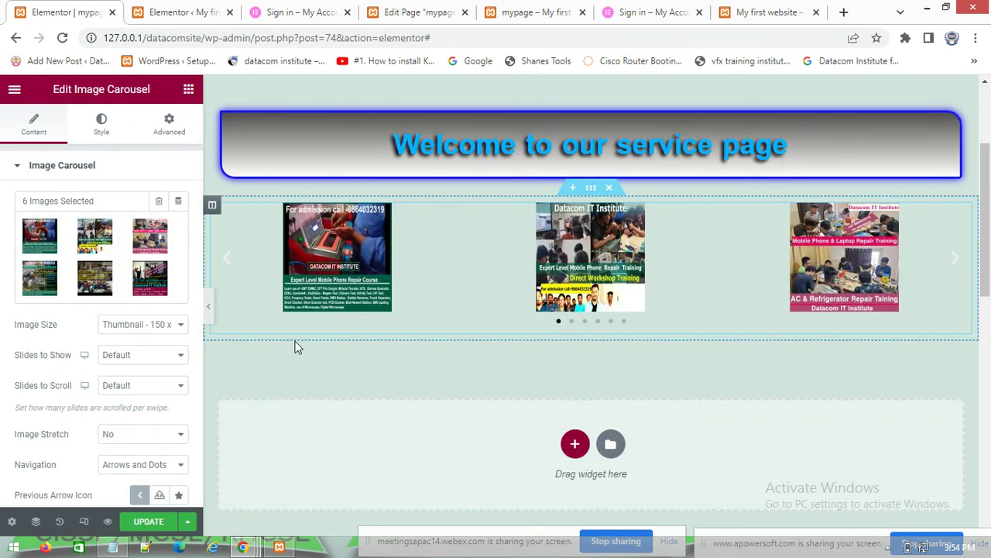
- Update the page and reload the mypage preview to check the image carousel below the heading
left_click(149, 524)
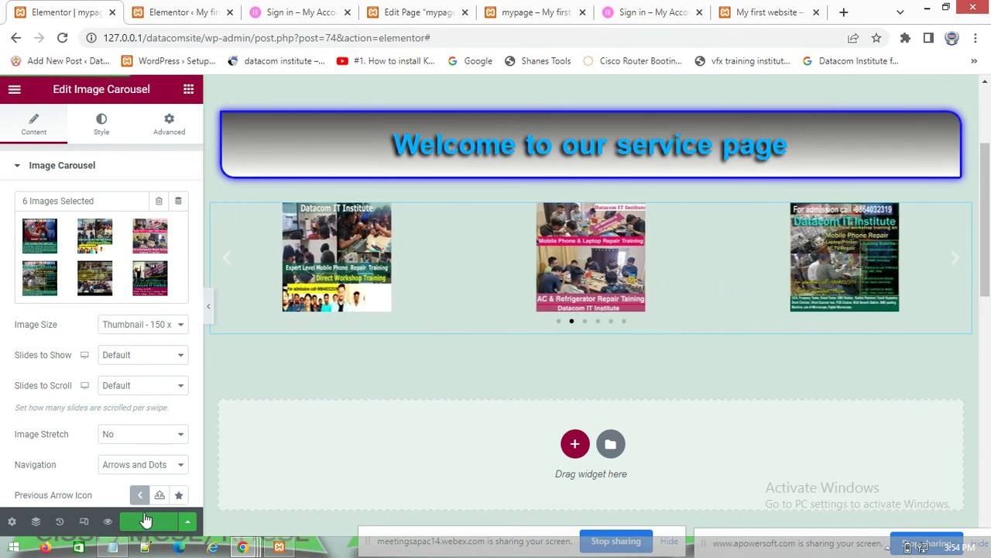
left_click(498, 19)
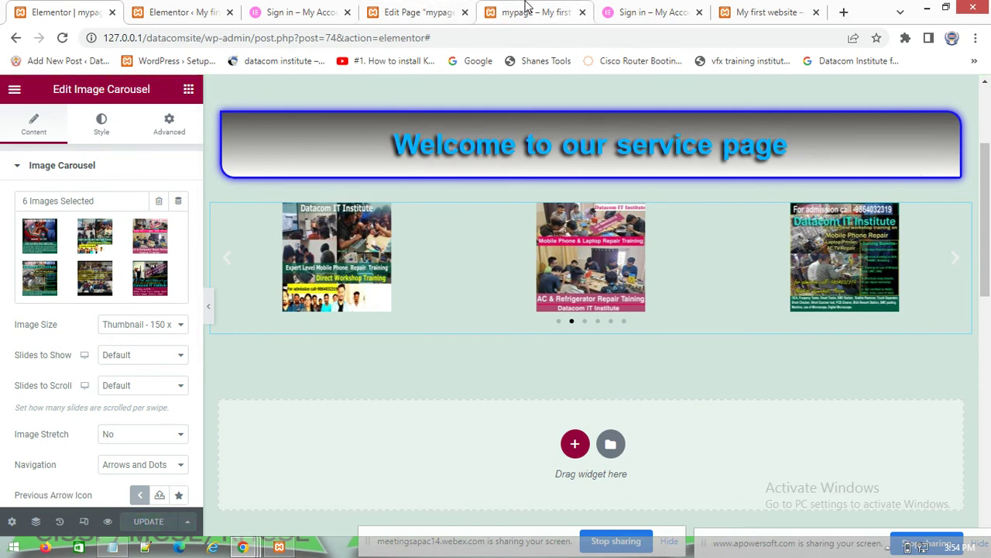
right_click(377, 149)
left_click(400, 190)
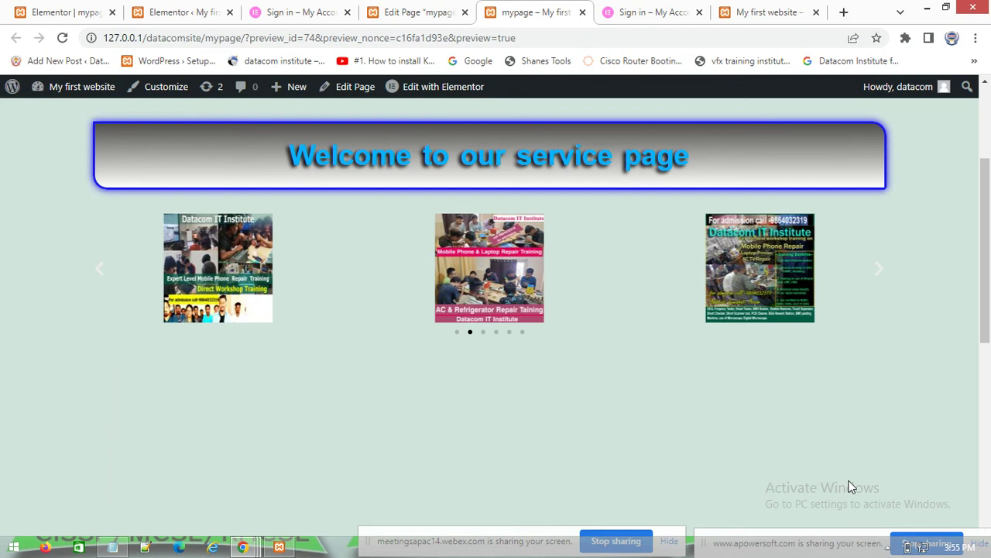
- Return to the Elementor editor and set the carousel's image size to Medium - 300 x 300
left_click(31, 11)
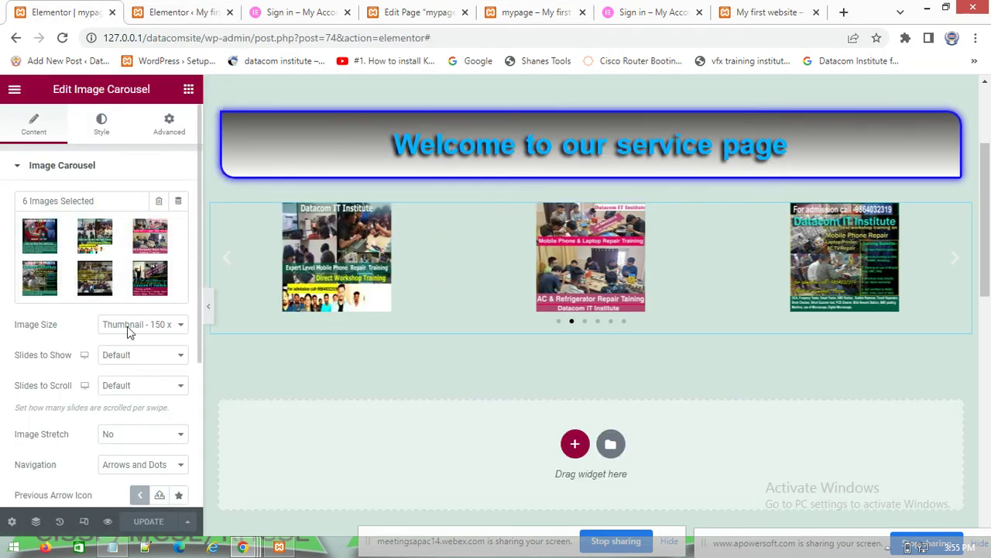
left_click(152, 325)
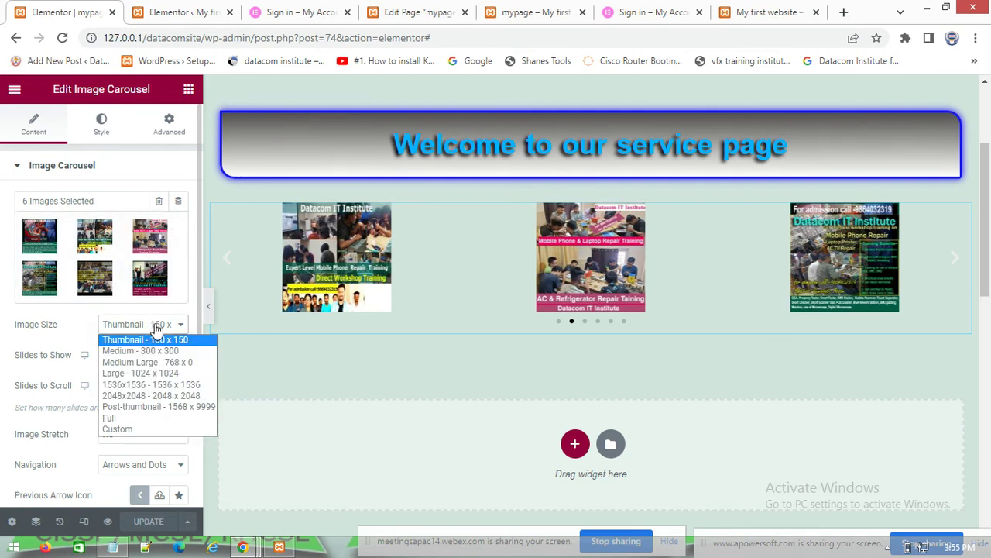
left_click(134, 353)
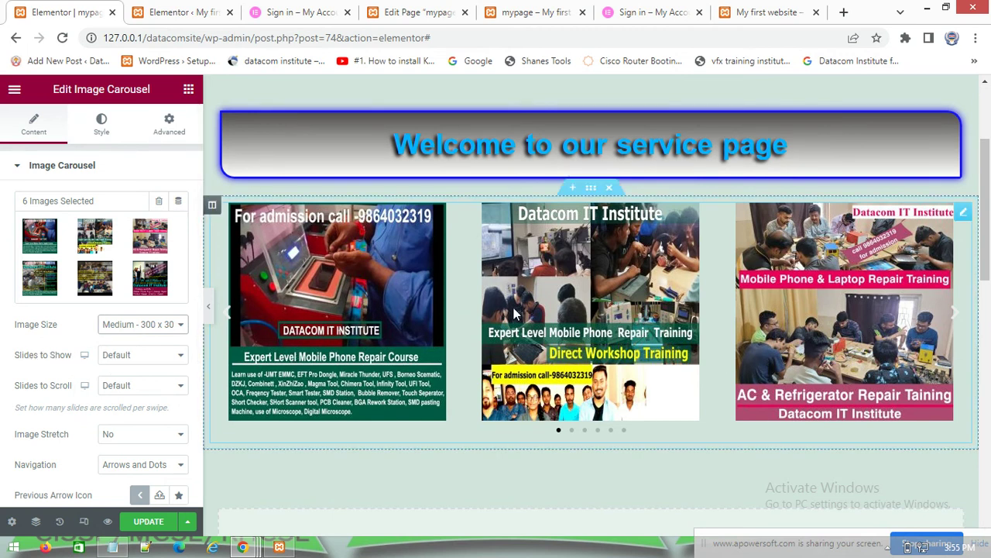
- Try showing 2 slides in the carousel, settle on 3 slides to show, and set slides to scroll to 1
left_click(159, 354)
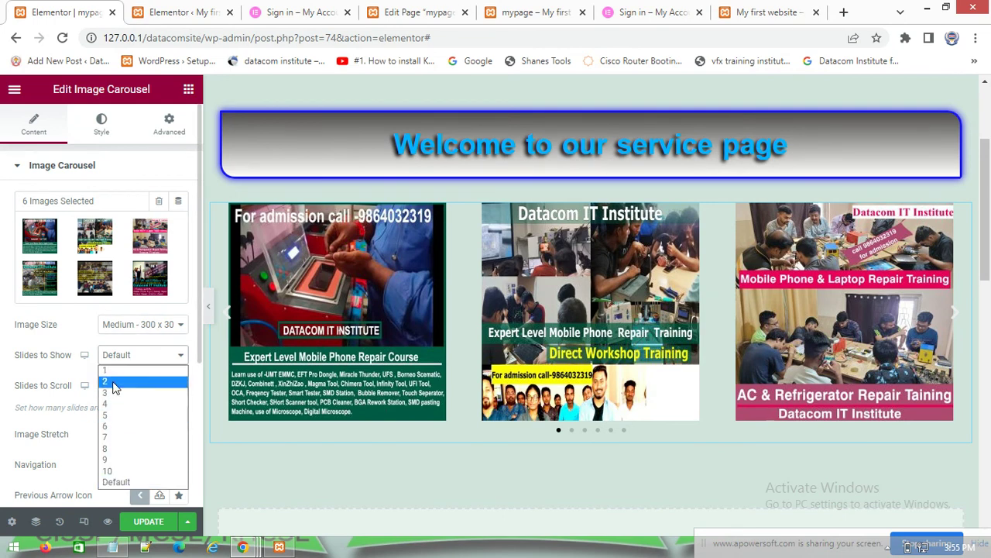
left_click(118, 382)
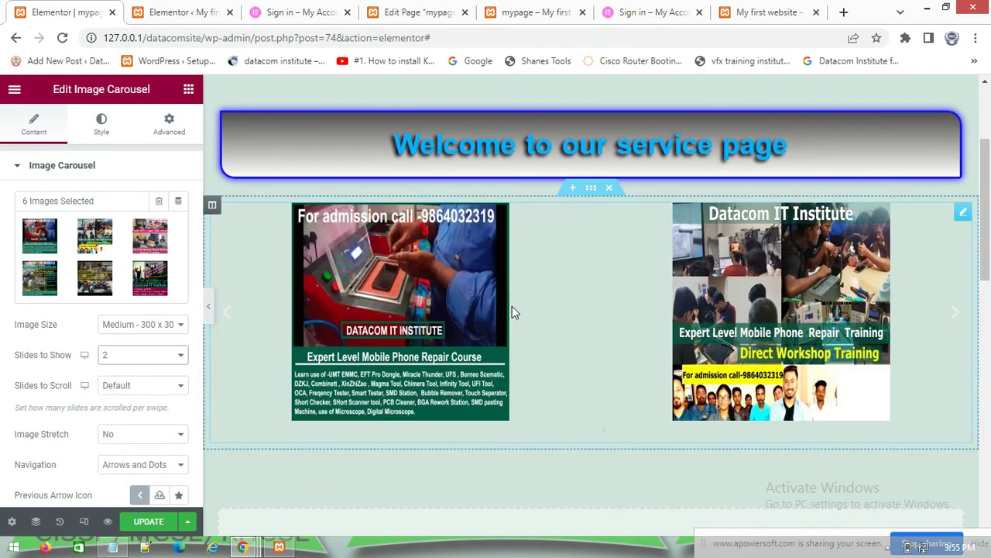
left_click(144, 357)
left_click(136, 393)
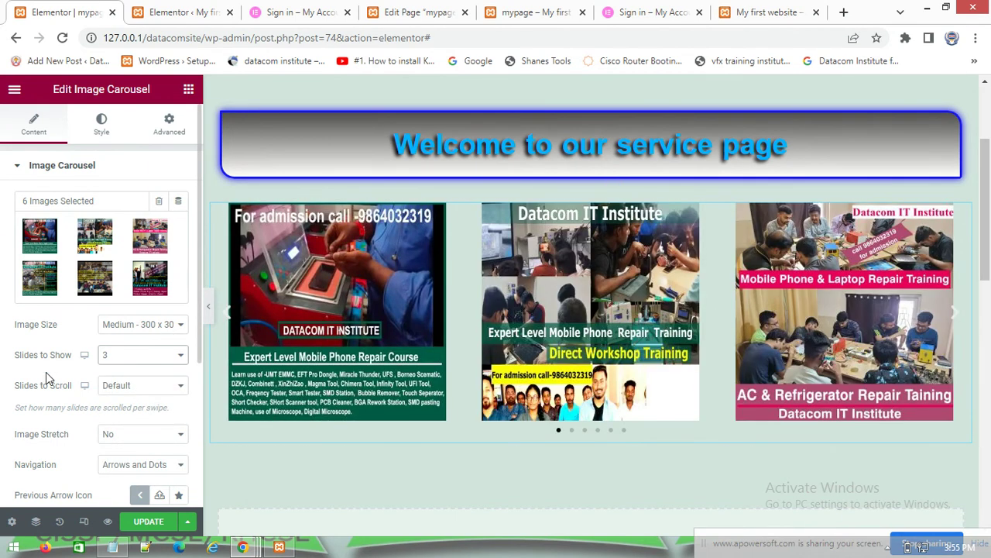
left_click(161, 391)
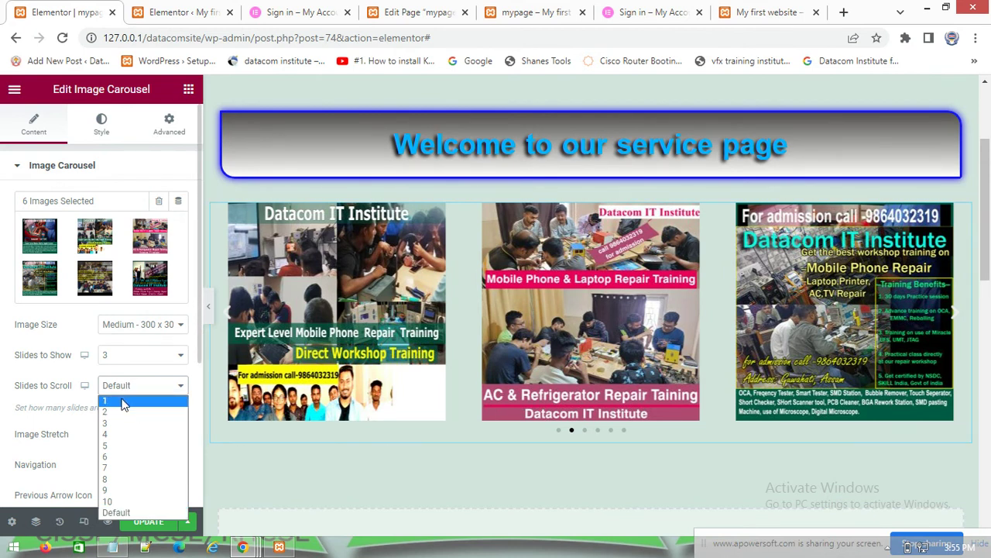
left_click(123, 402)
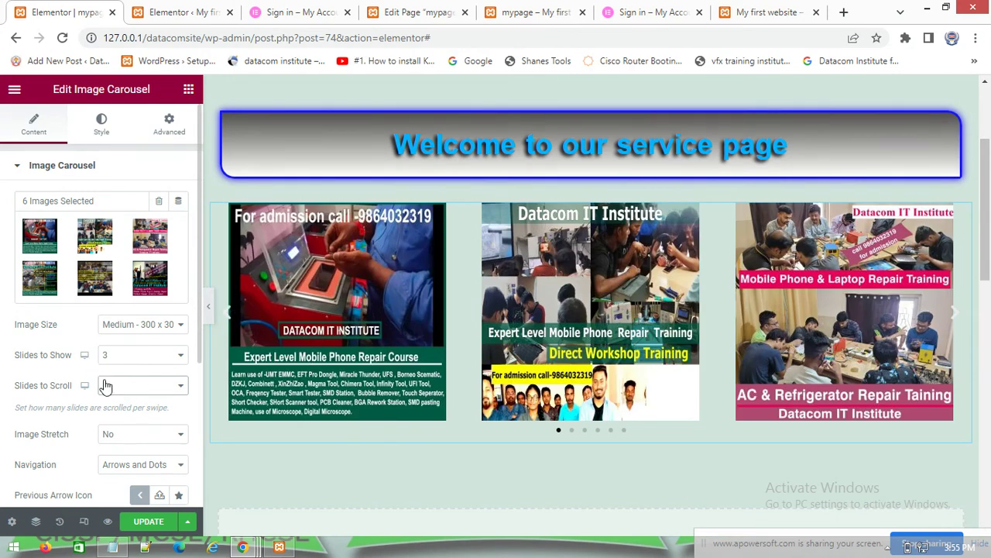
- Try the carousel with Image Stretch set to Yes and return it to No
scroll(75, 436, "down", 1)
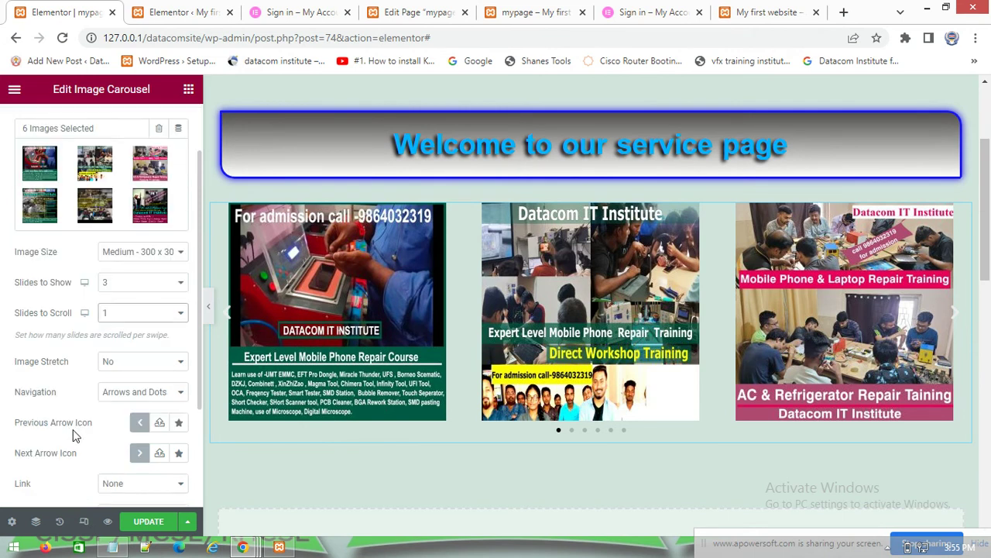
left_click(163, 368)
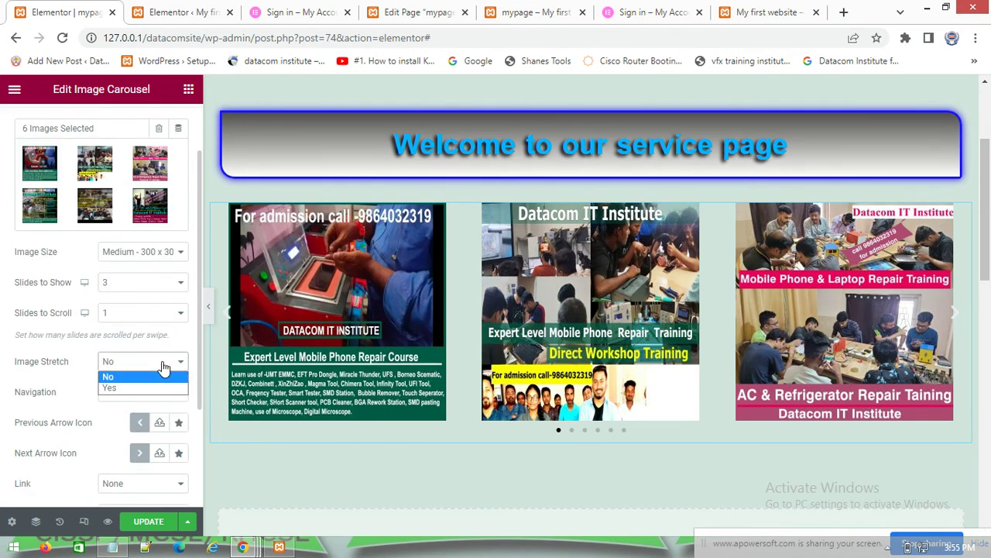
left_click(106, 382)
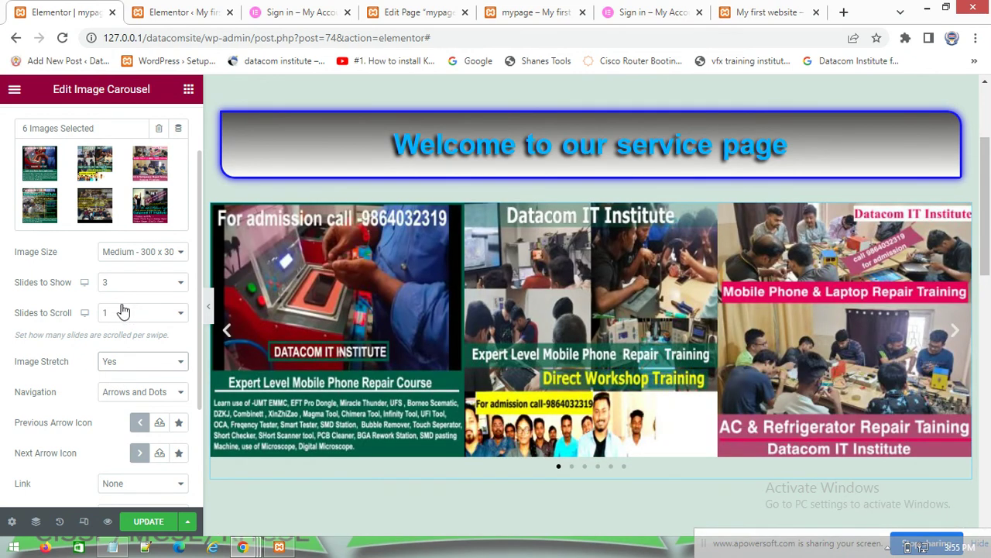
left_click(144, 364)
left_click(138, 375)
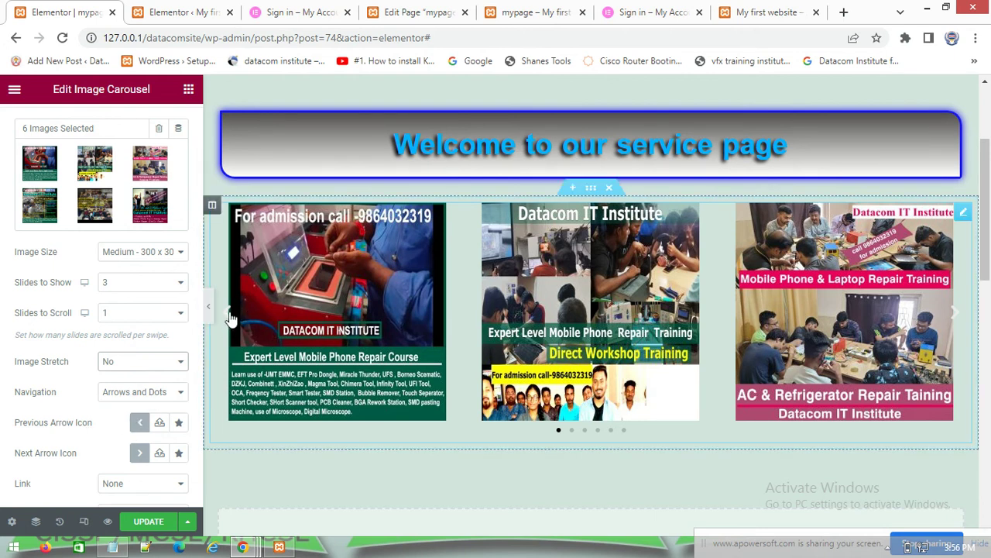
- Open the SVG upload for the previous arrow icon, enable unfiltered file uploads, and close the media library without inserting a file
left_click(144, 428)
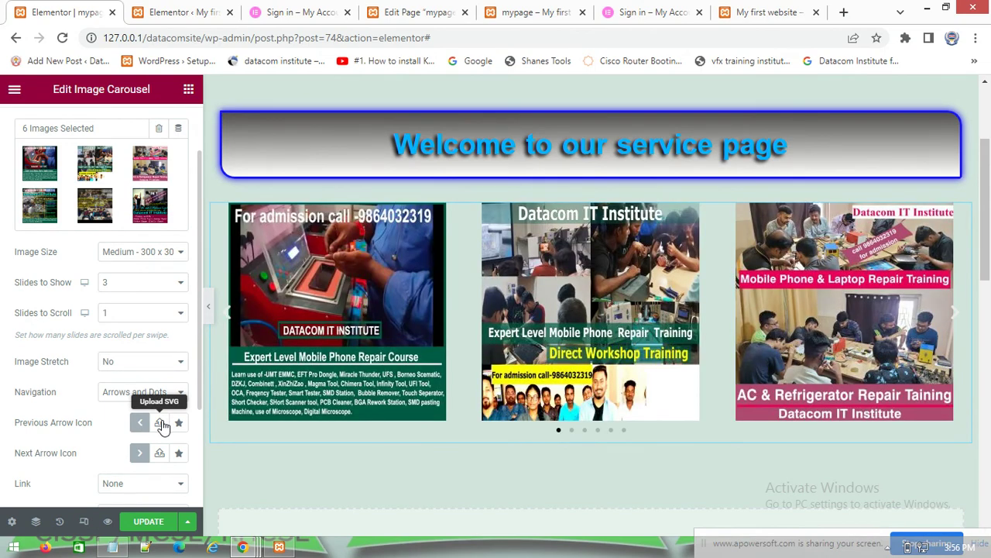
left_click(160, 423)
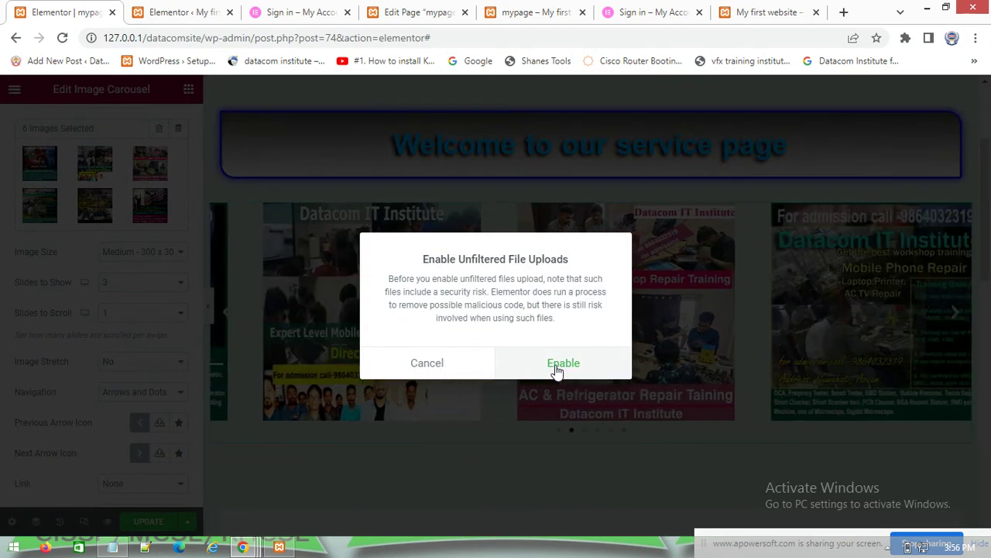
left_click(557, 365)
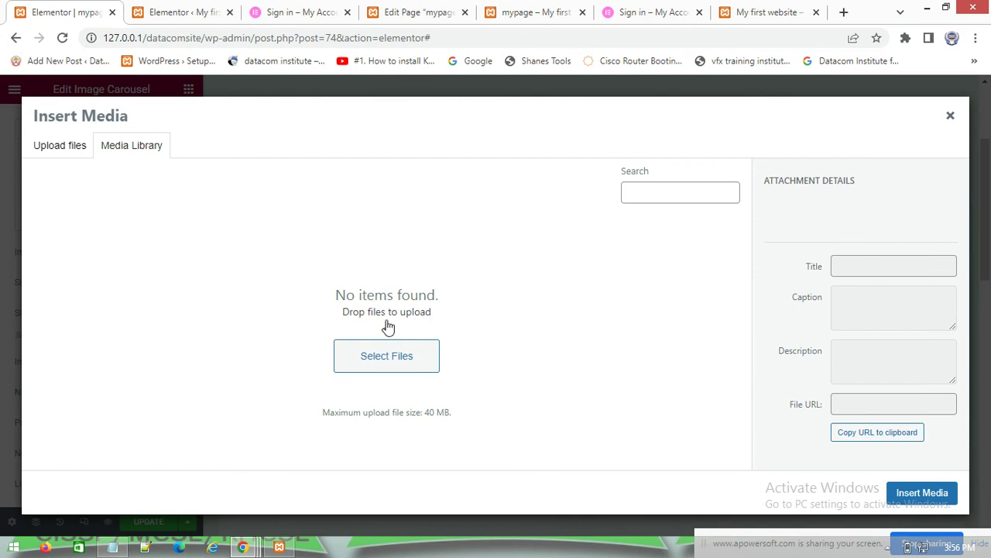
left_click(950, 120)
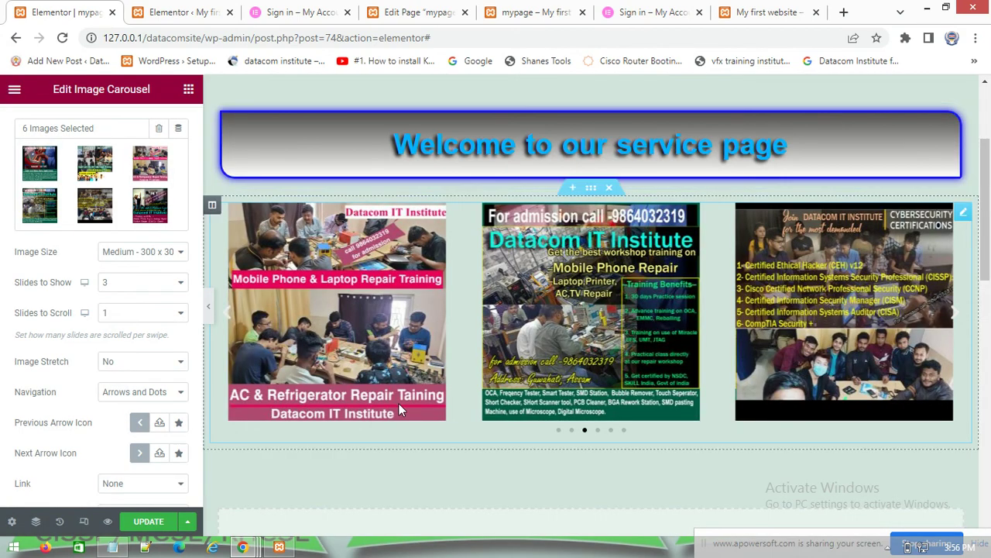
- Set the carousel's previous and next arrow icons to the filled circle chevrons from the icon library's Recommended set
left_click(178, 424)
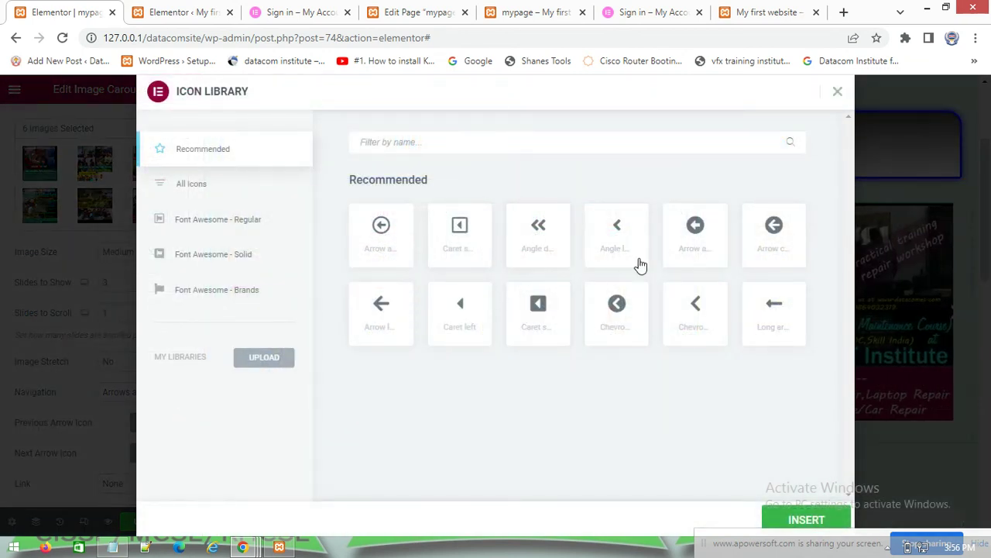
left_click(617, 306)
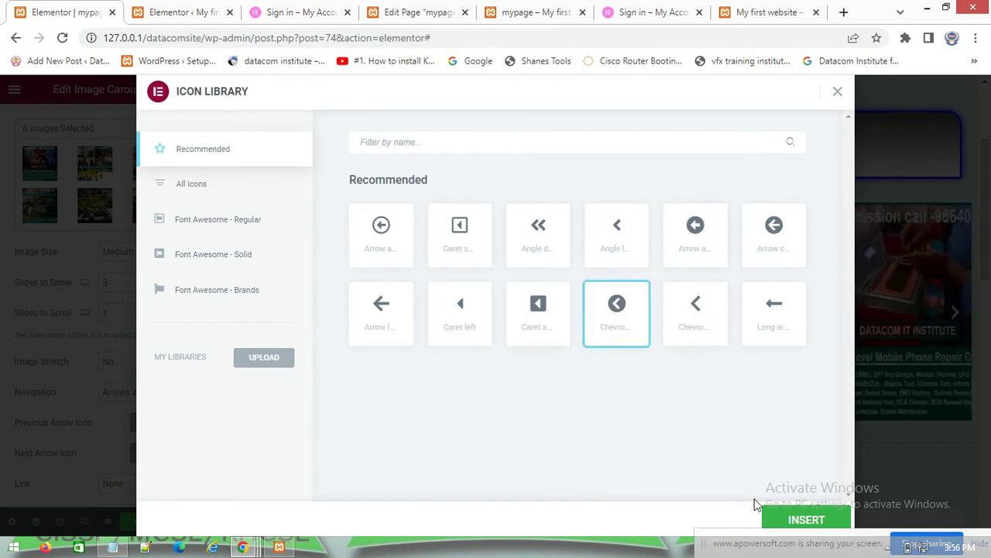
left_click(774, 518)
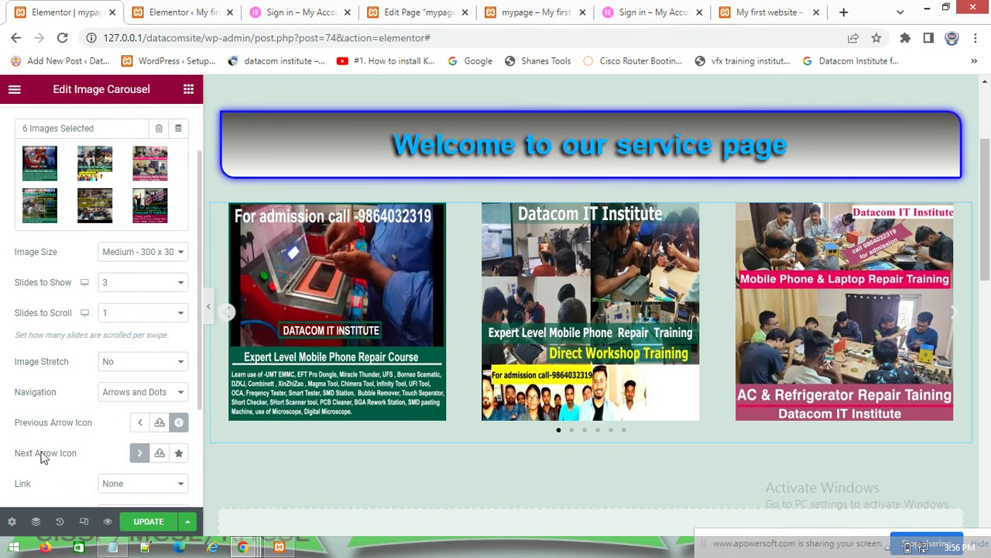
left_click(179, 453)
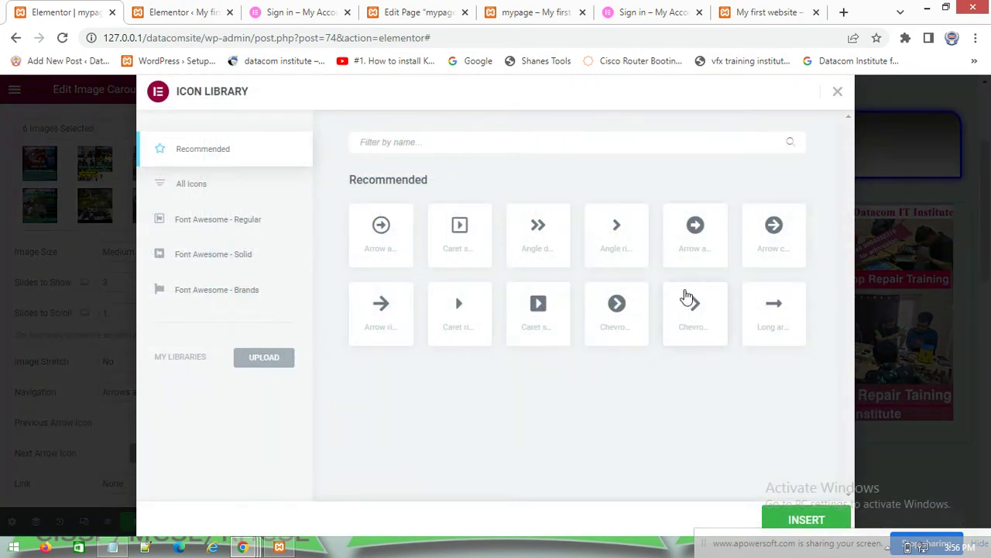
left_click(806, 519)
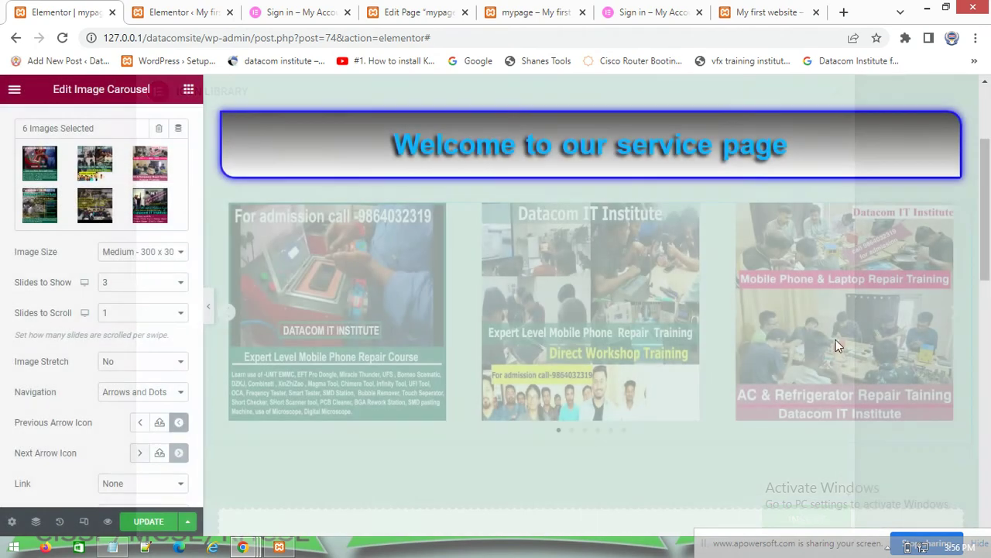
- Try Title as the carousel's image caption source and settle on Caption
scroll(104, 409, "down", 1)
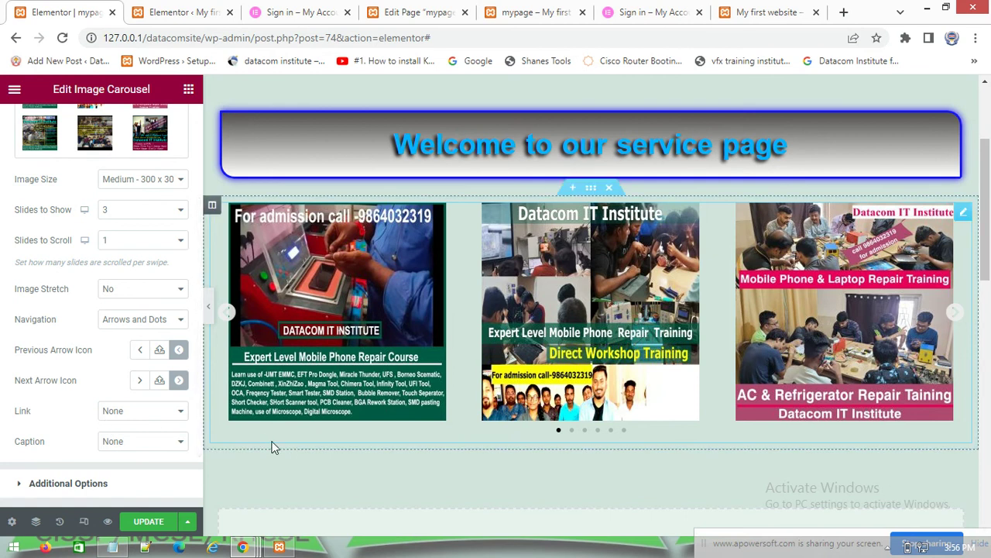
left_click(130, 443)
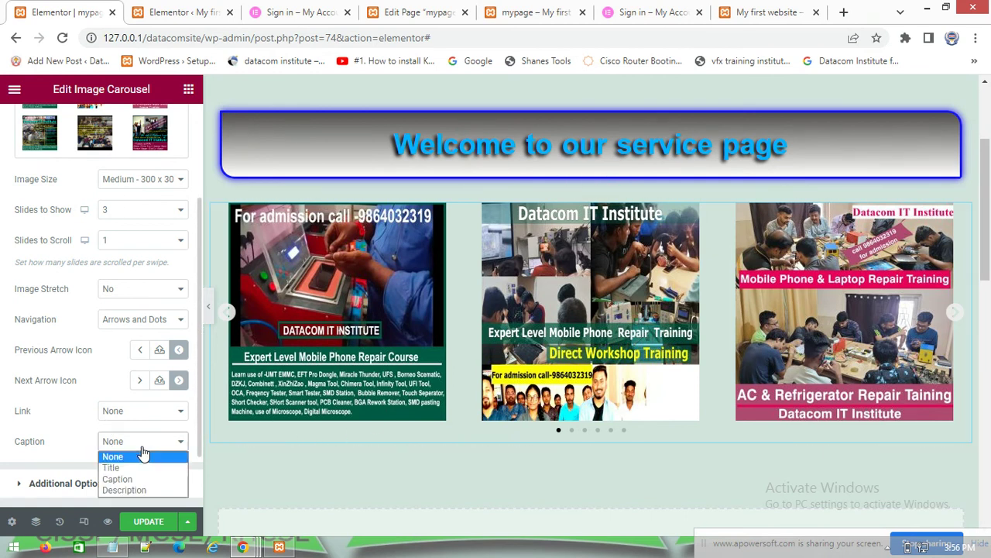
key("Escape")
key("Down")
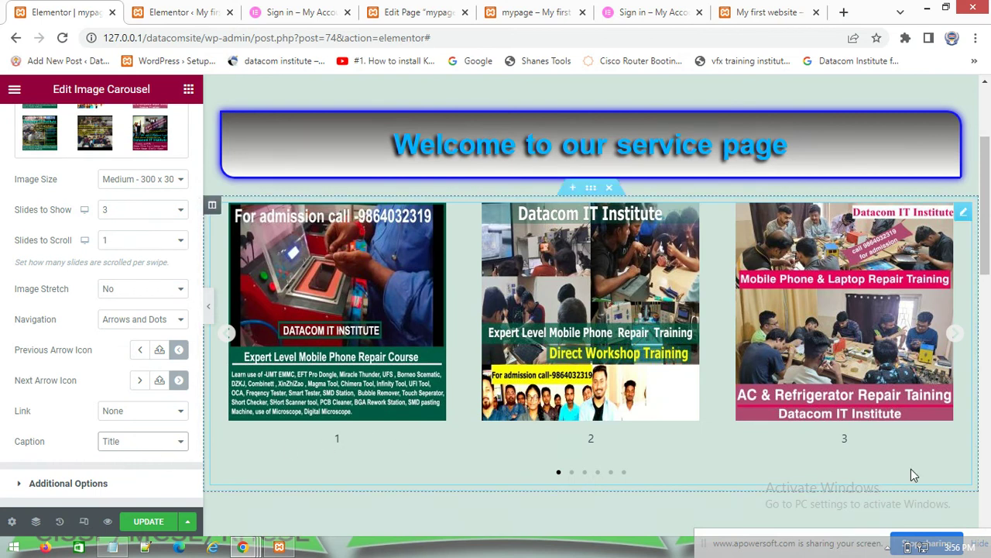
left_click(120, 439)
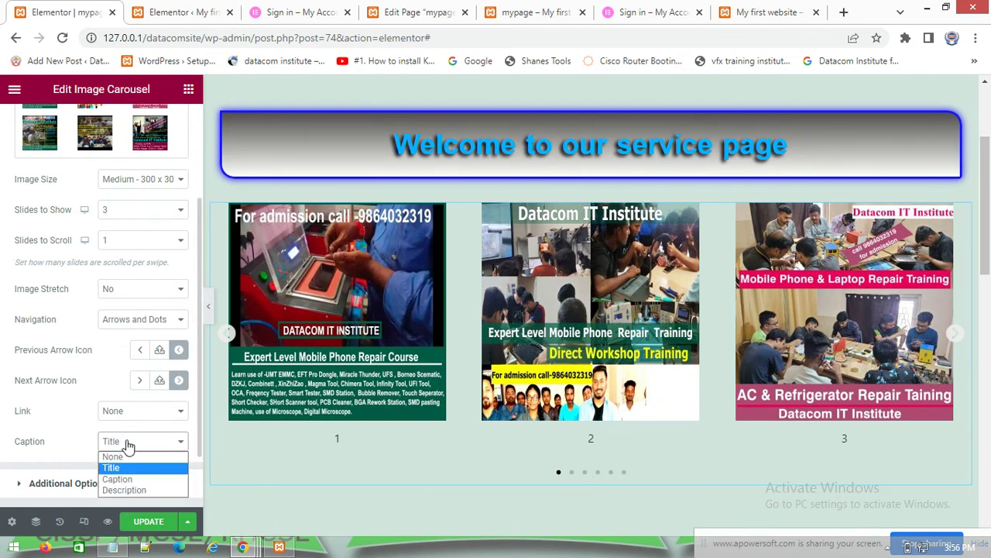
left_click(117, 479)
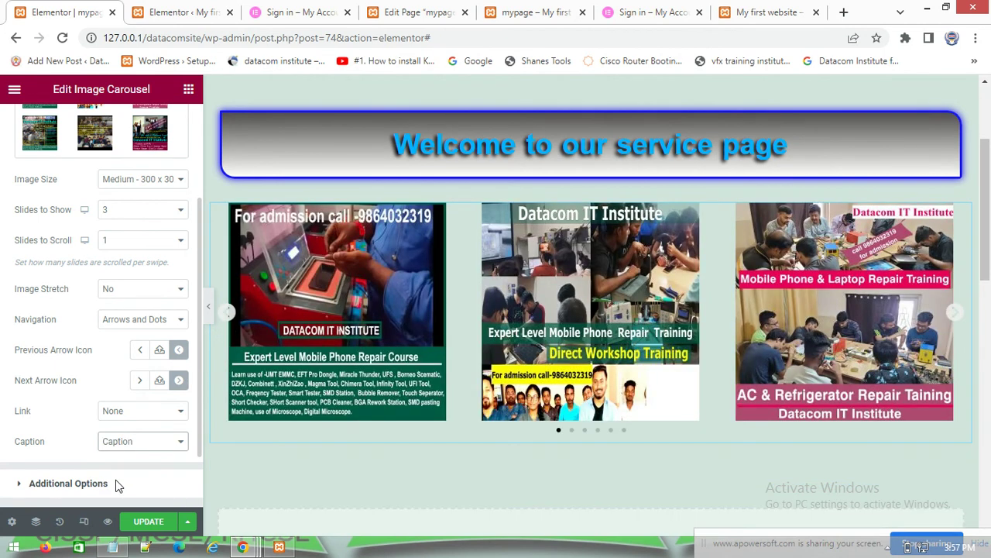
- Set the carousel's link to Custom URL and expand the Additional Options settings
scroll(185, 447, "down", 1)
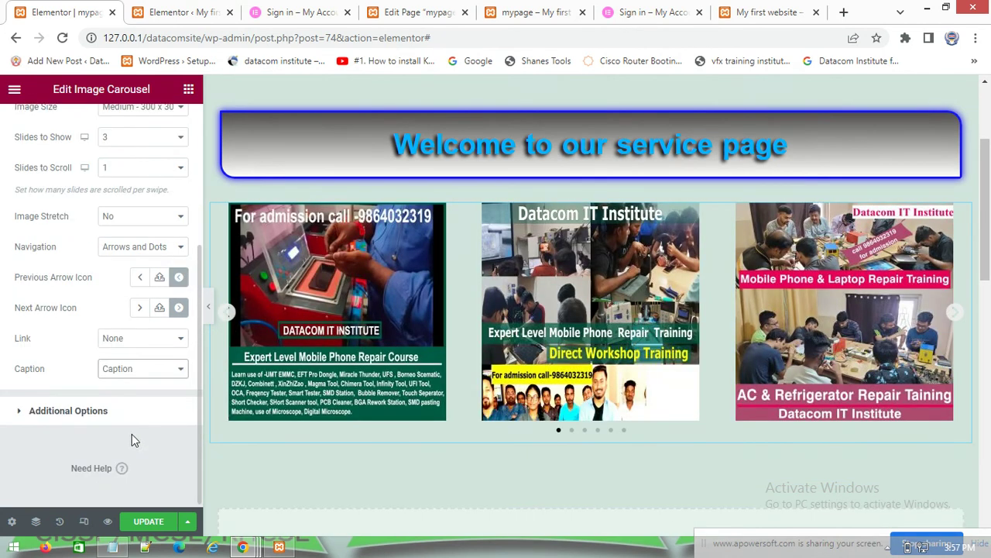
left_click(132, 340)
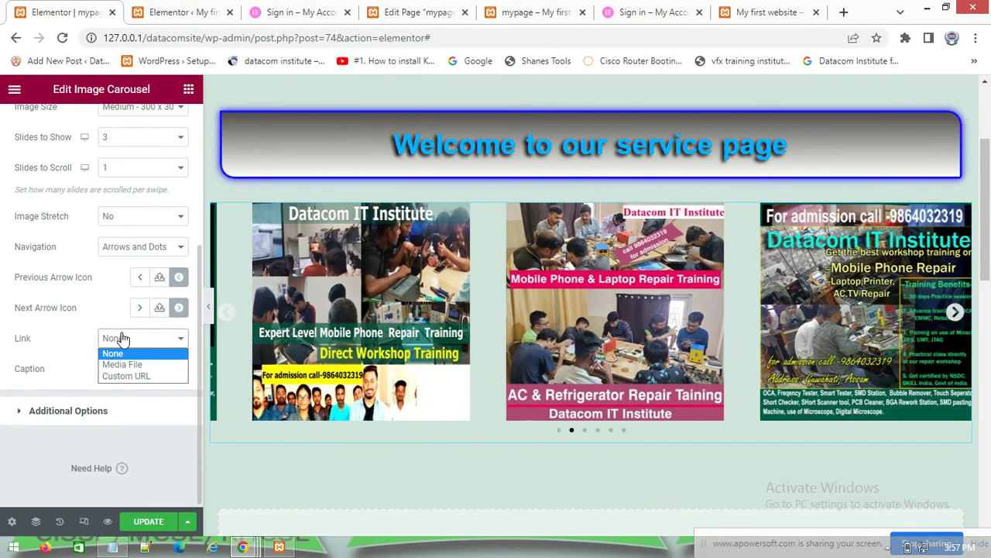
left_click(122, 378)
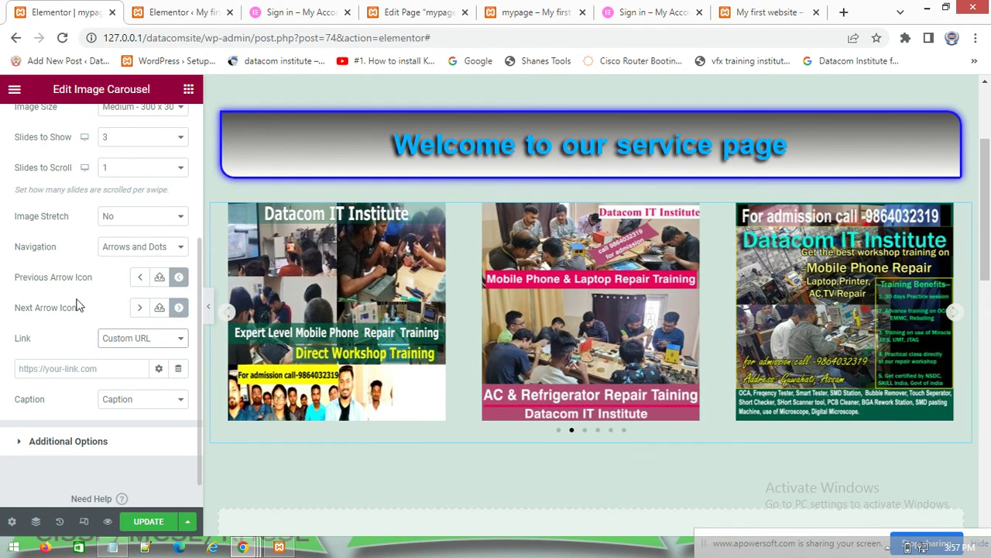
scroll(77, 310, "down", 1)
left_click(23, 408)
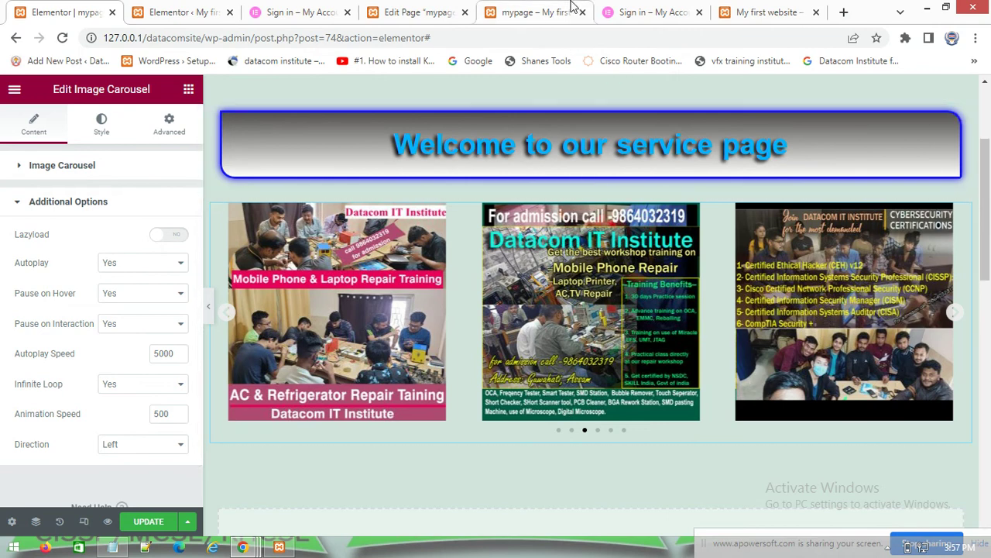
- Update the page and reload the published mypage preview to check the carousel
left_click(535, 11)
left_click(423, 9)
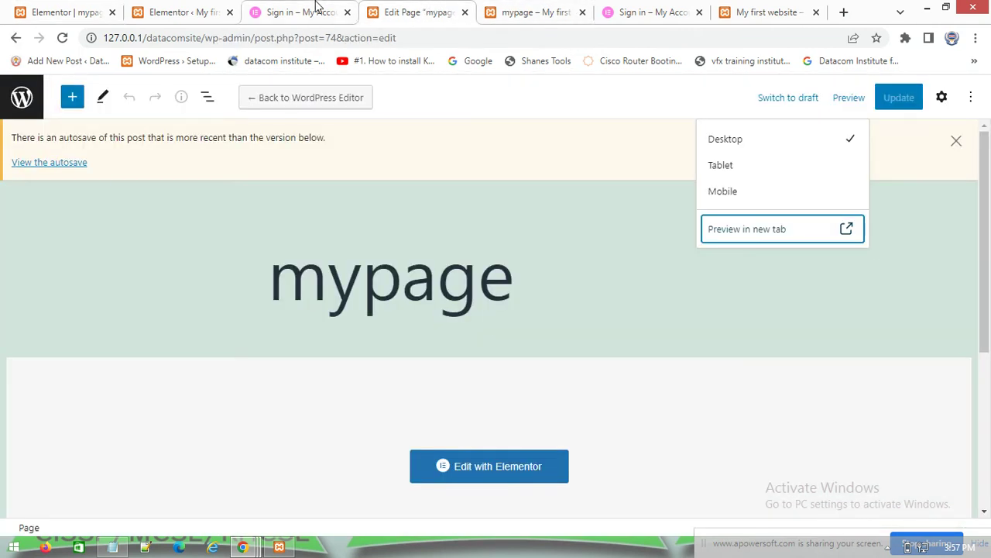
left_click(77, 10)
left_click(141, 522)
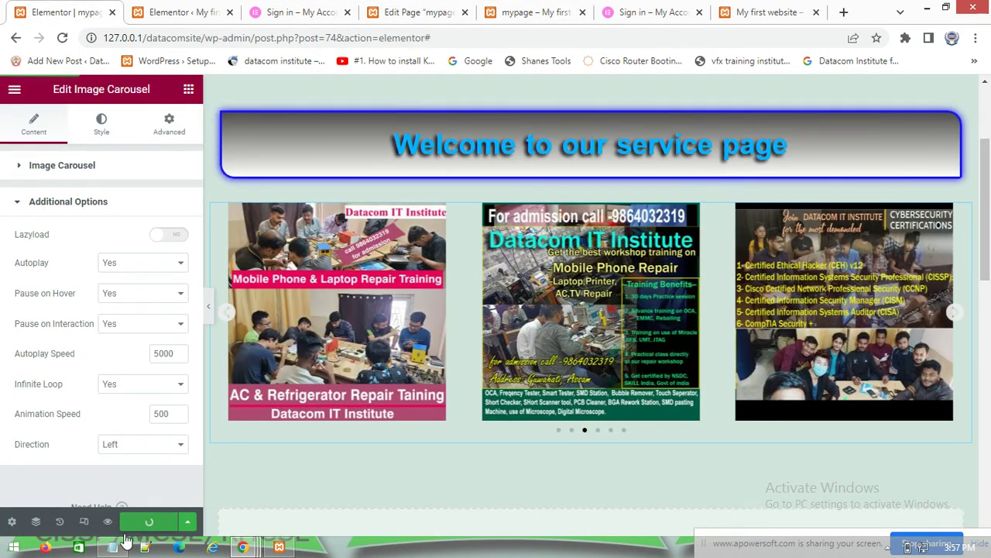
left_click(540, 9)
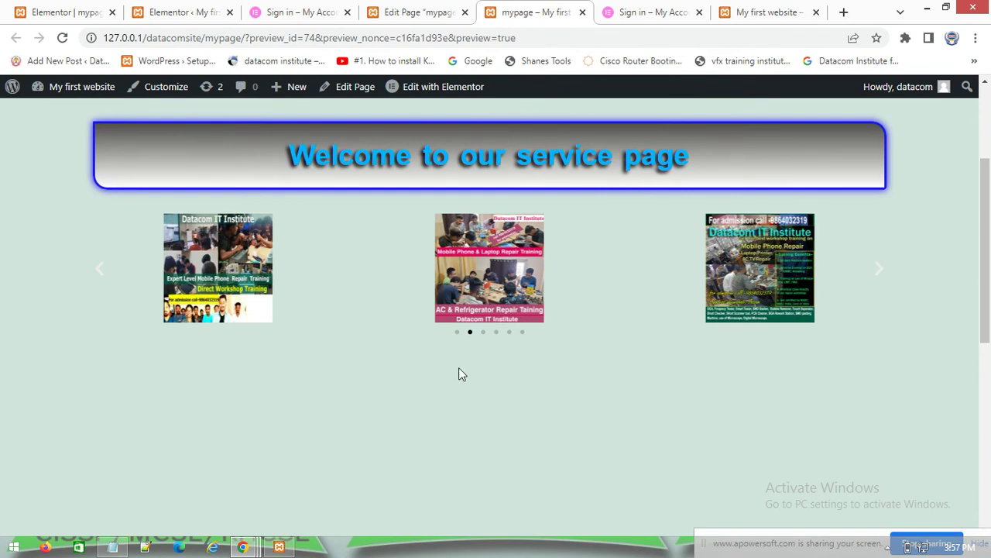
right_click(348, 423)
left_click(413, 224)
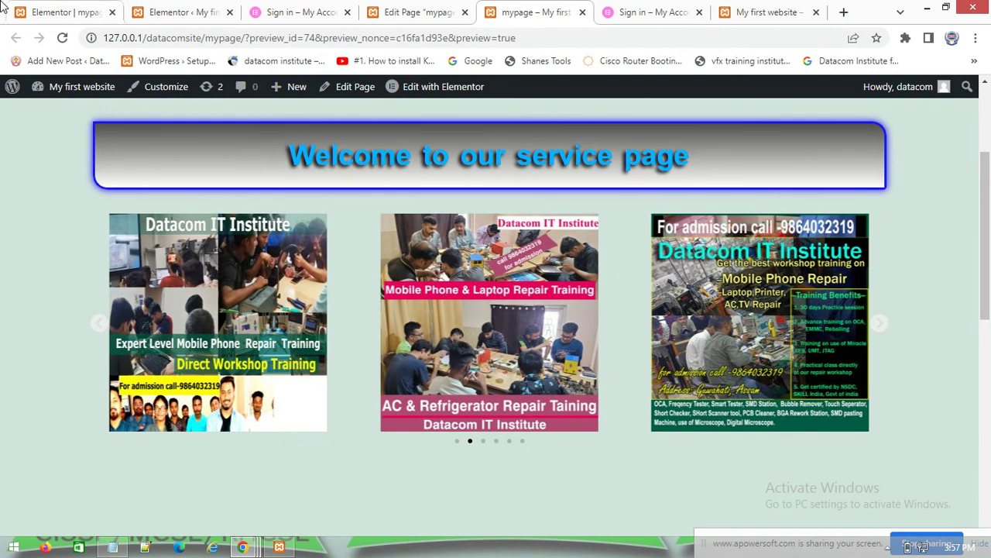
- Back in the Elementor editor, set the carousel's autoplay speed to 2000 and update the page
left_click(67, 6)
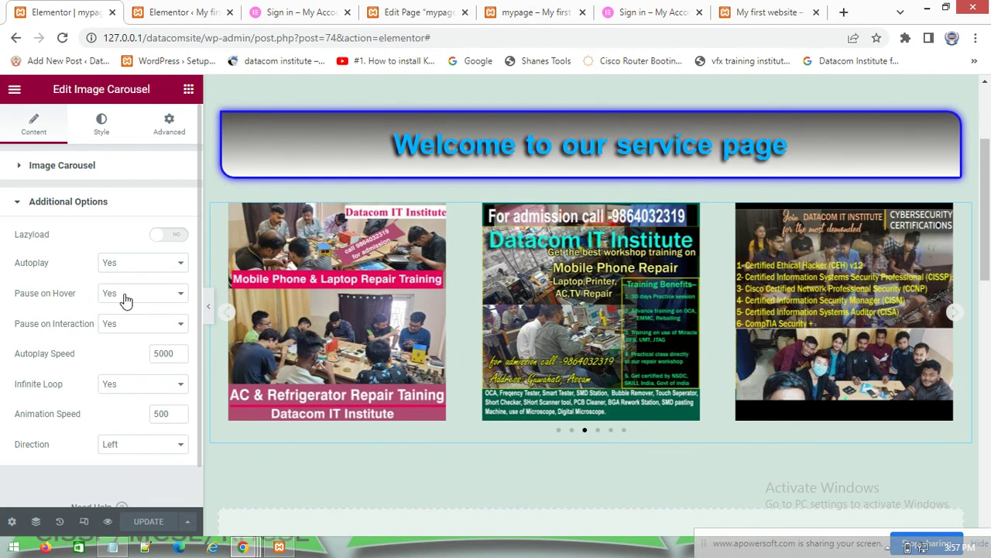
double_click(158, 355)
type("2000")
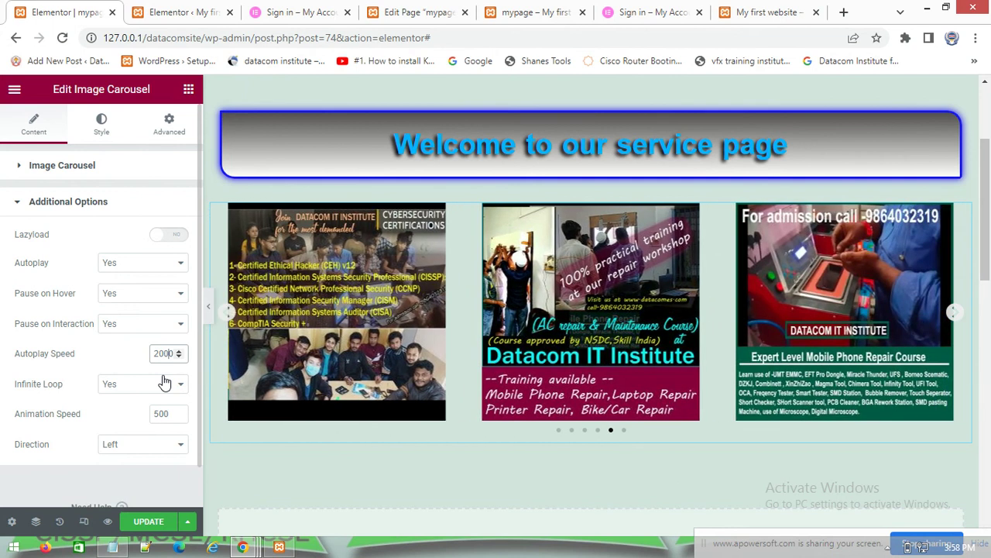
left_click(142, 523)
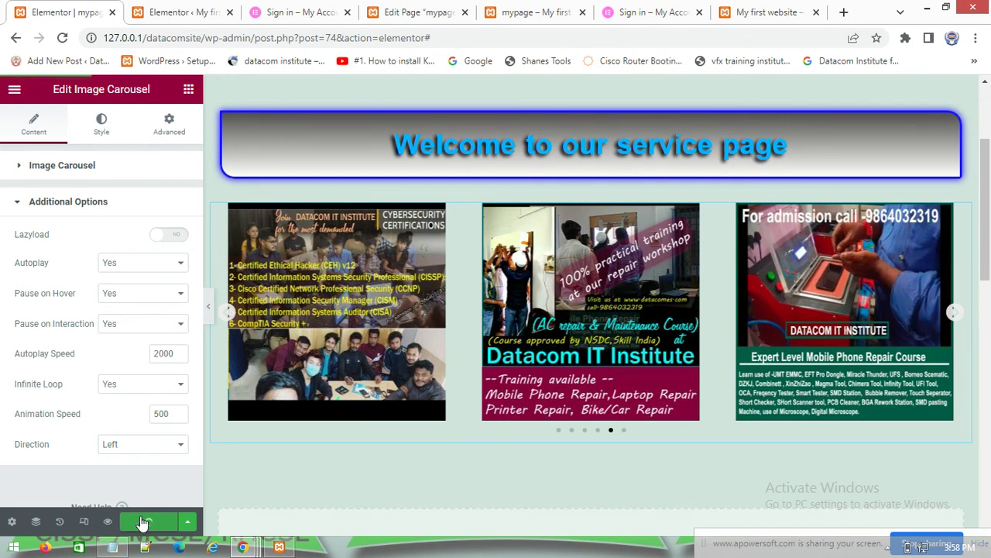